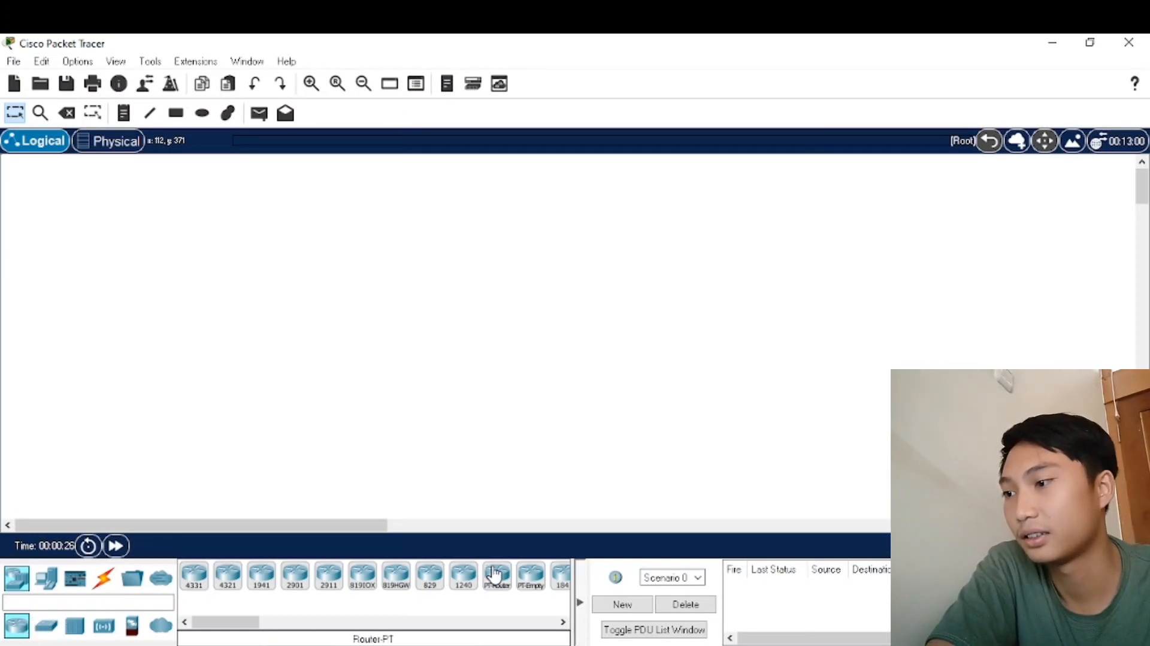
Step: Place three generic PT routers in the workspace and line them up in one horizontal row
left_click_drag(494, 574, 283, 236)
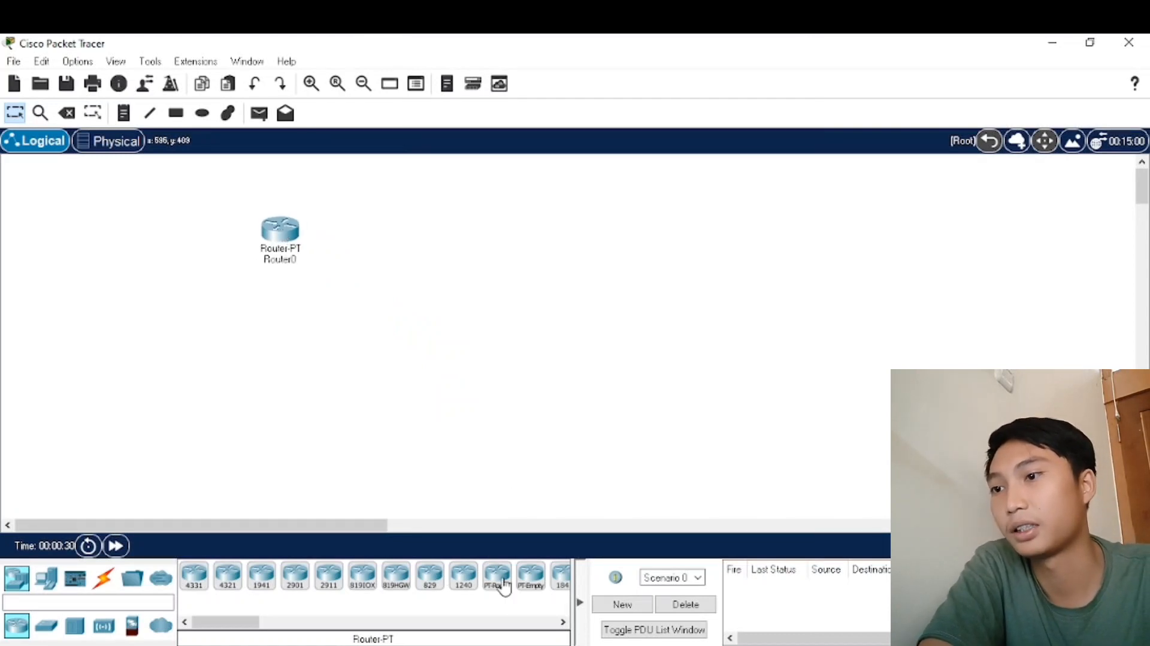
left_click_drag(498, 586, 446, 244)
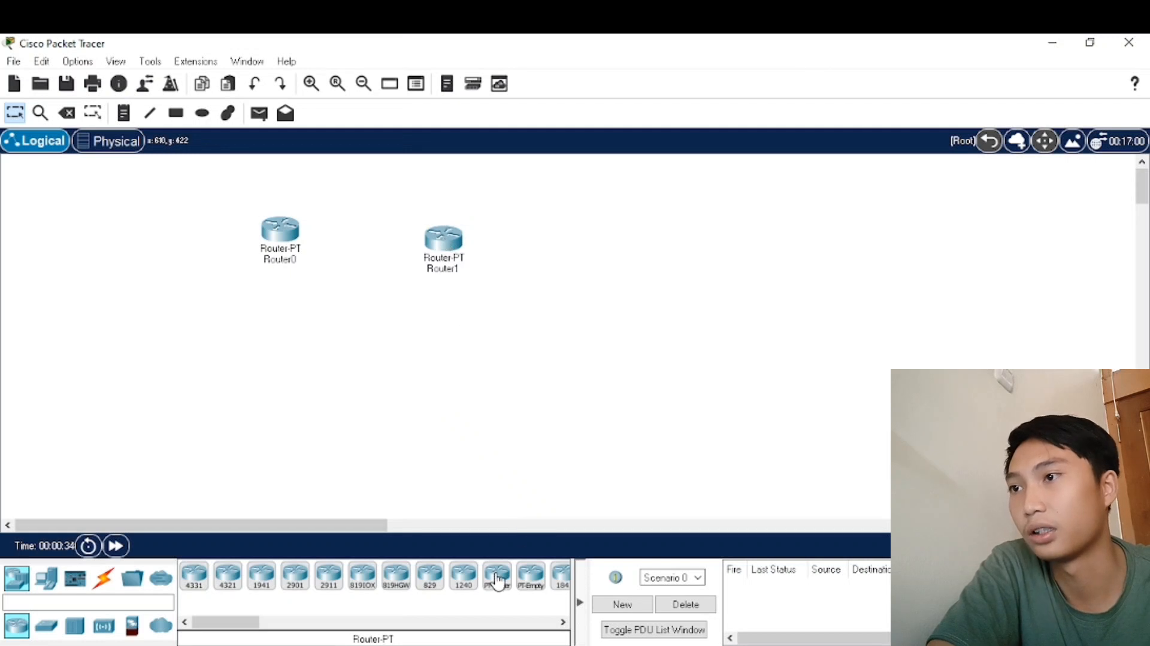
left_click_drag(496, 580, 585, 257)
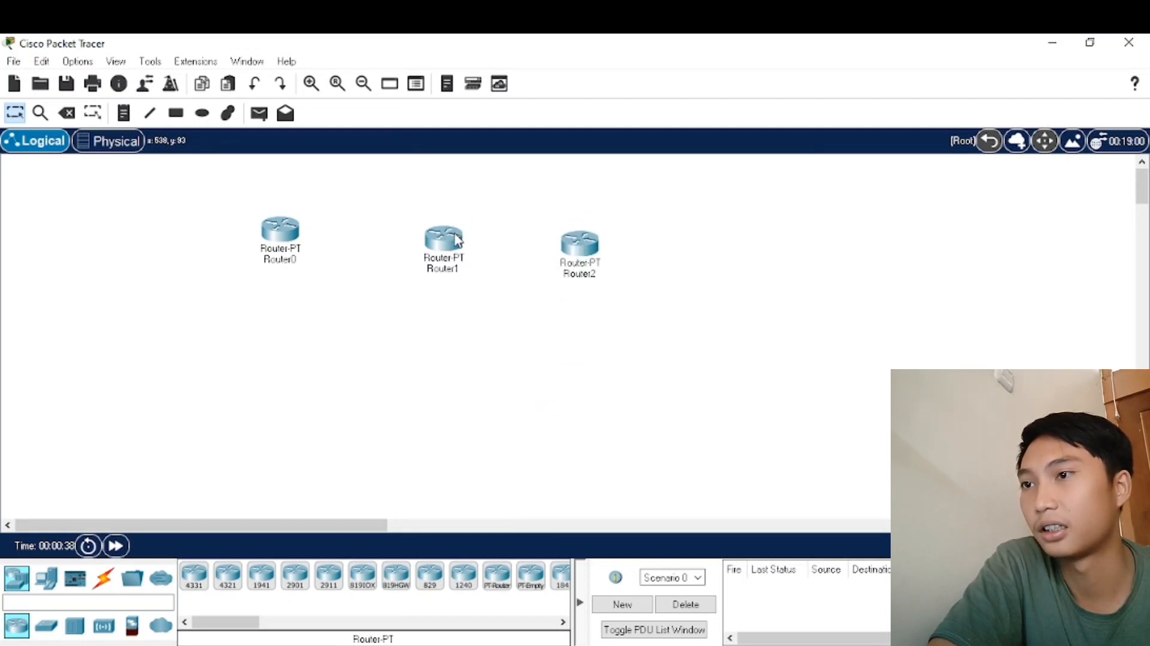
left_click_drag(457, 239, 456, 232)
left_click_drag(580, 242, 591, 231)
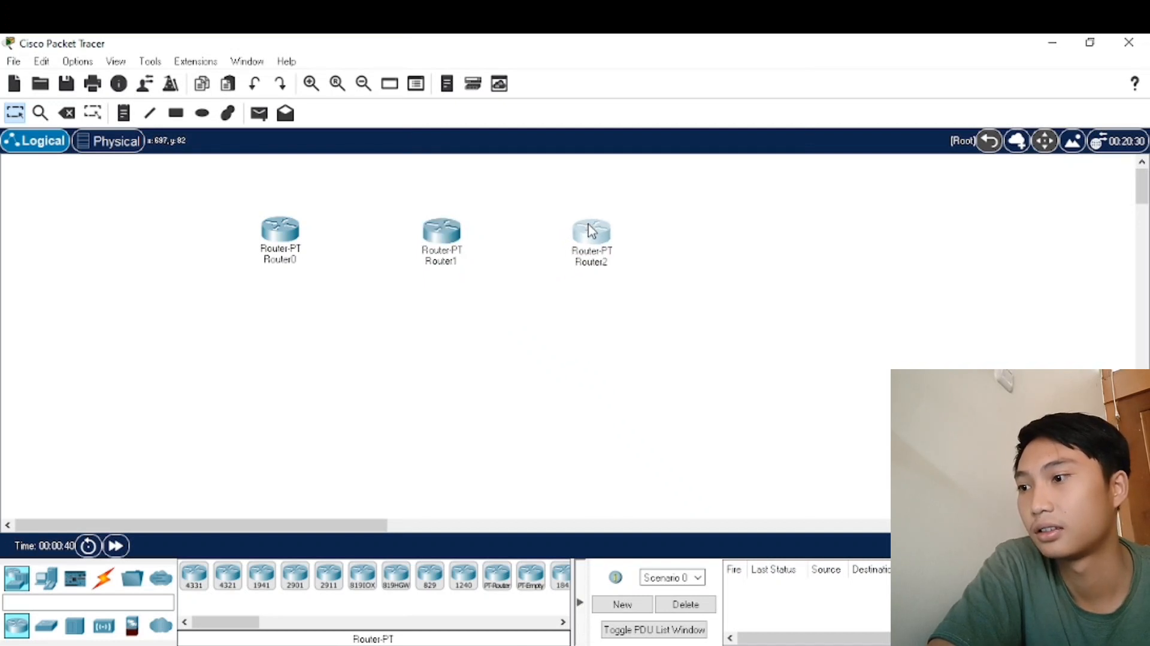
Step: Place three generic PT switches, one below each router
left_click(48, 626)
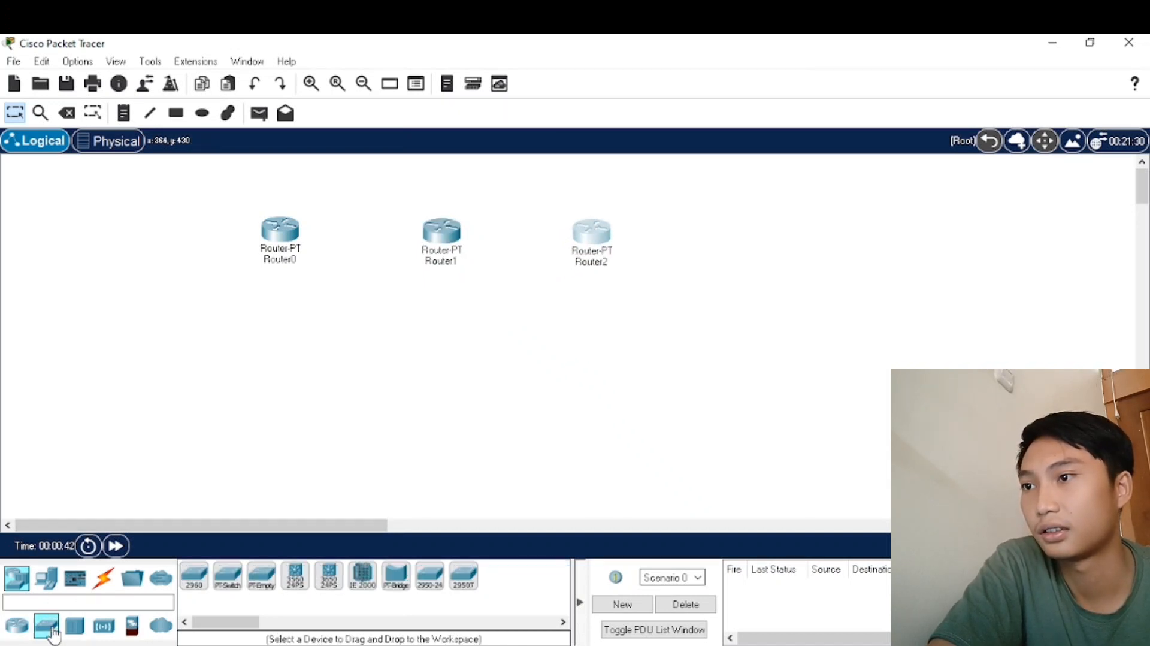
left_click(234, 581)
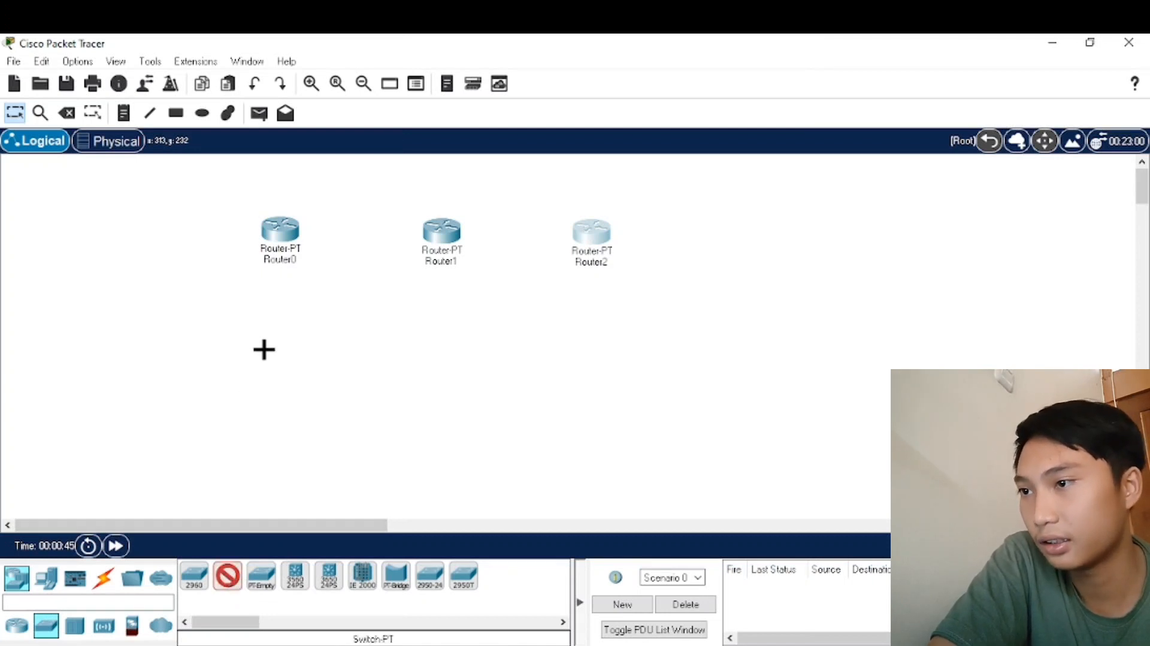
left_click(278, 328)
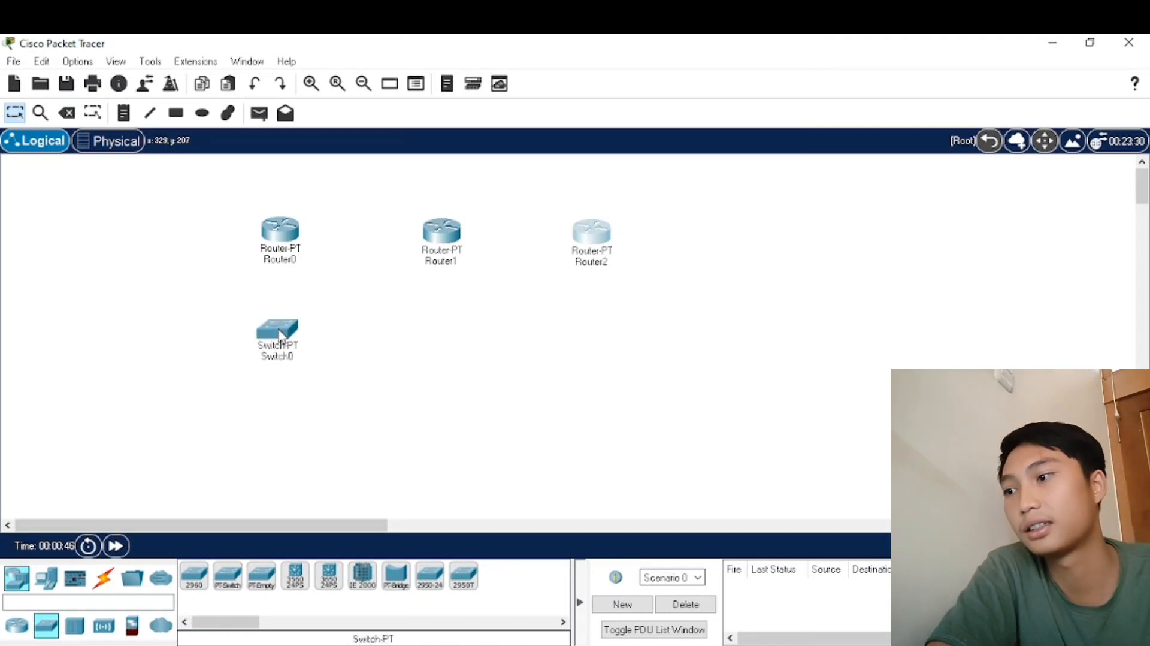
left_click(229, 579)
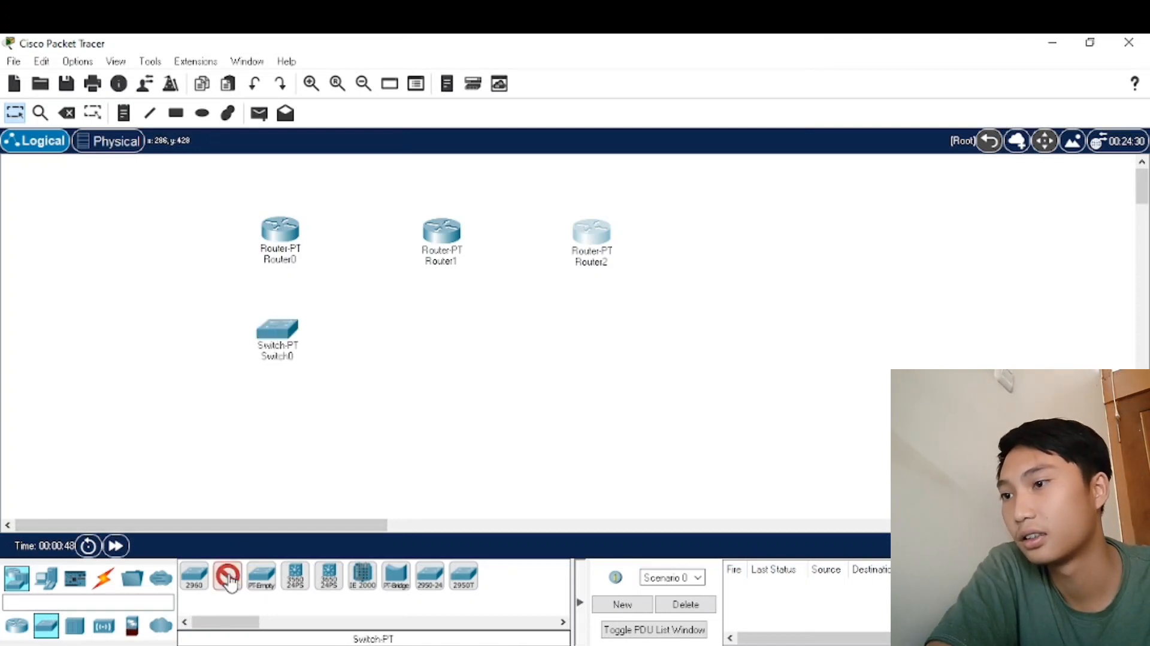
left_click(443, 330)
left_click(228, 577)
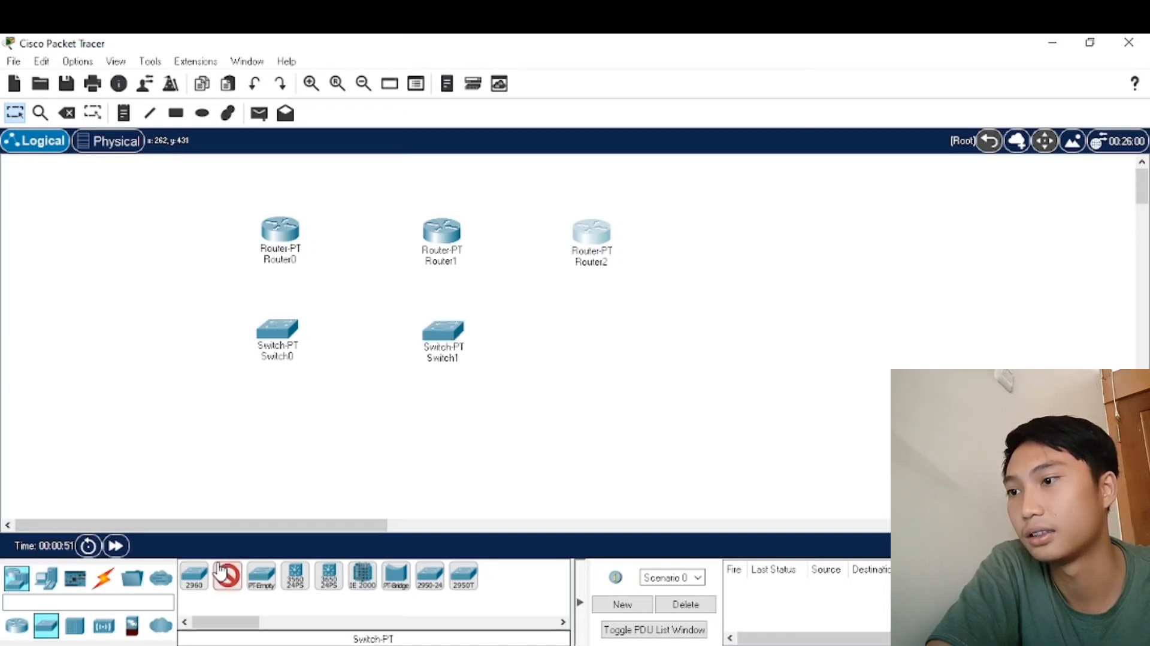
left_click(593, 331)
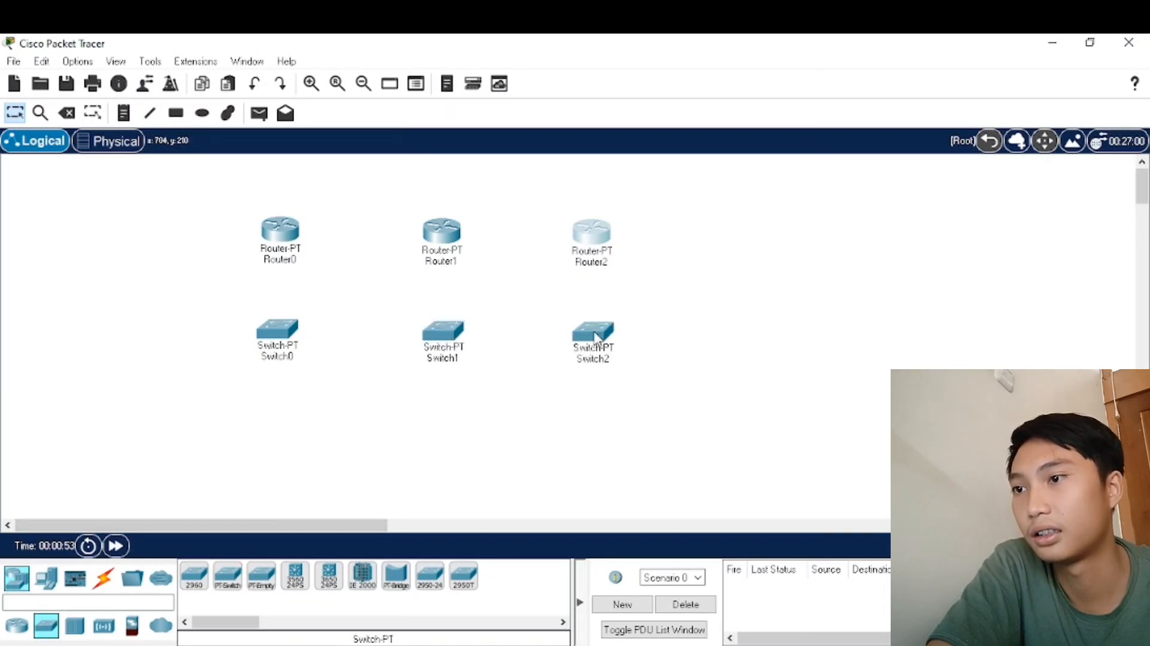
Step: Place three PCs side by side below Switch1, evening out the spacing of the first one
left_click(48, 584)
left_click(193, 574)
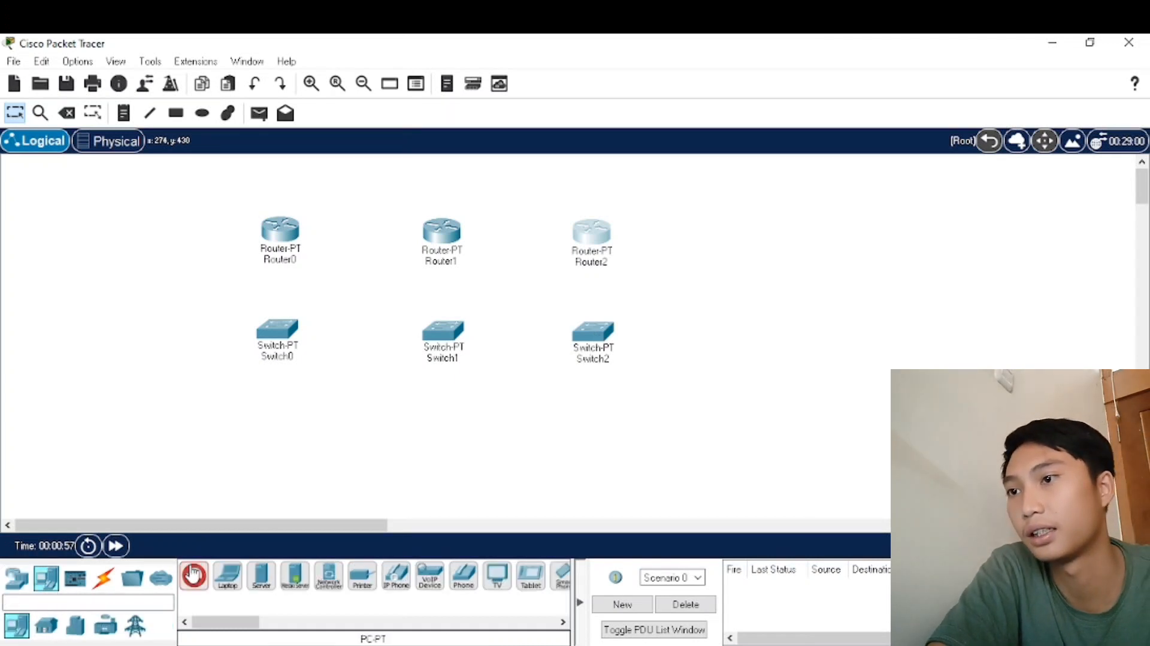
left_click(369, 418)
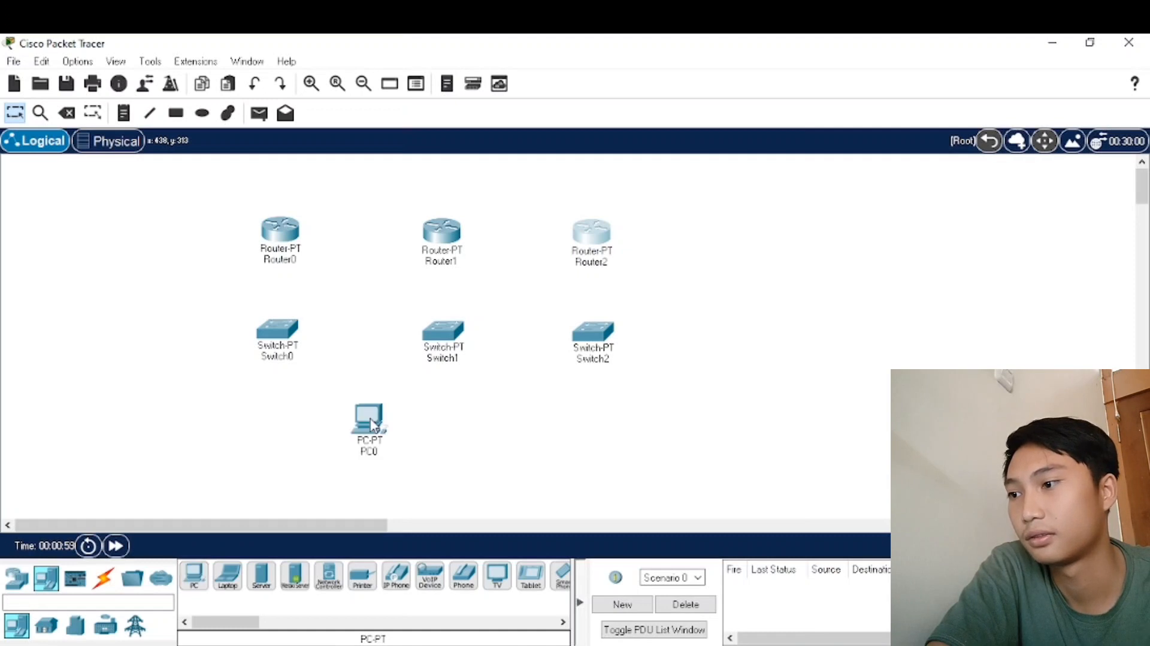
left_click(199, 575)
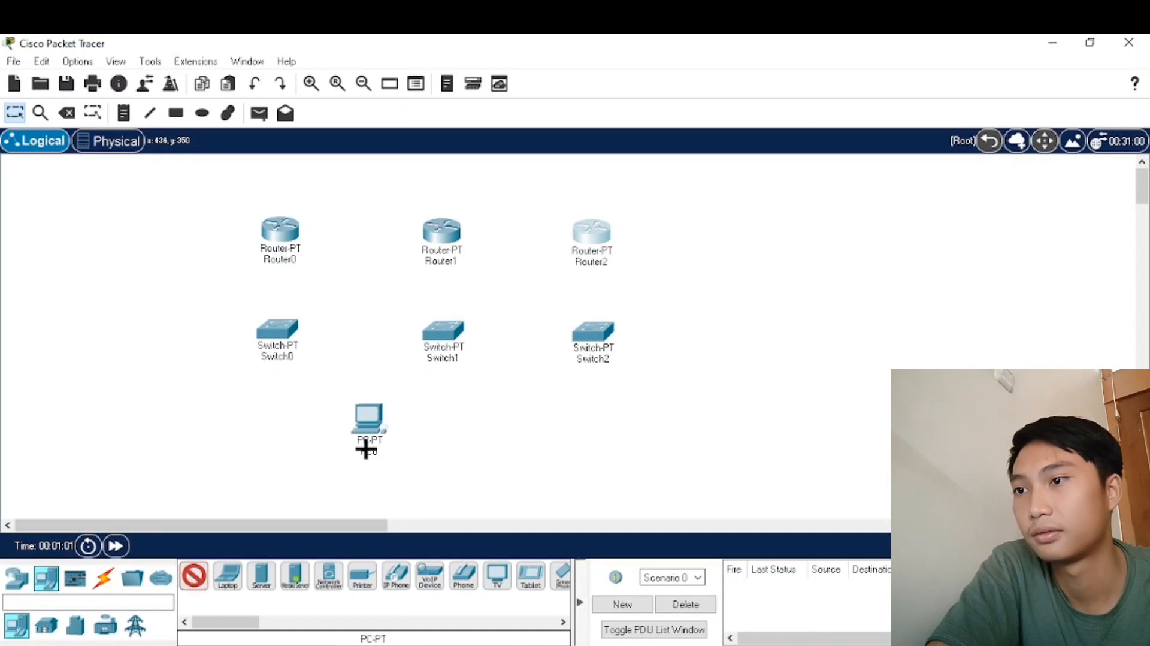
left_click(439, 413)
left_click(192, 576)
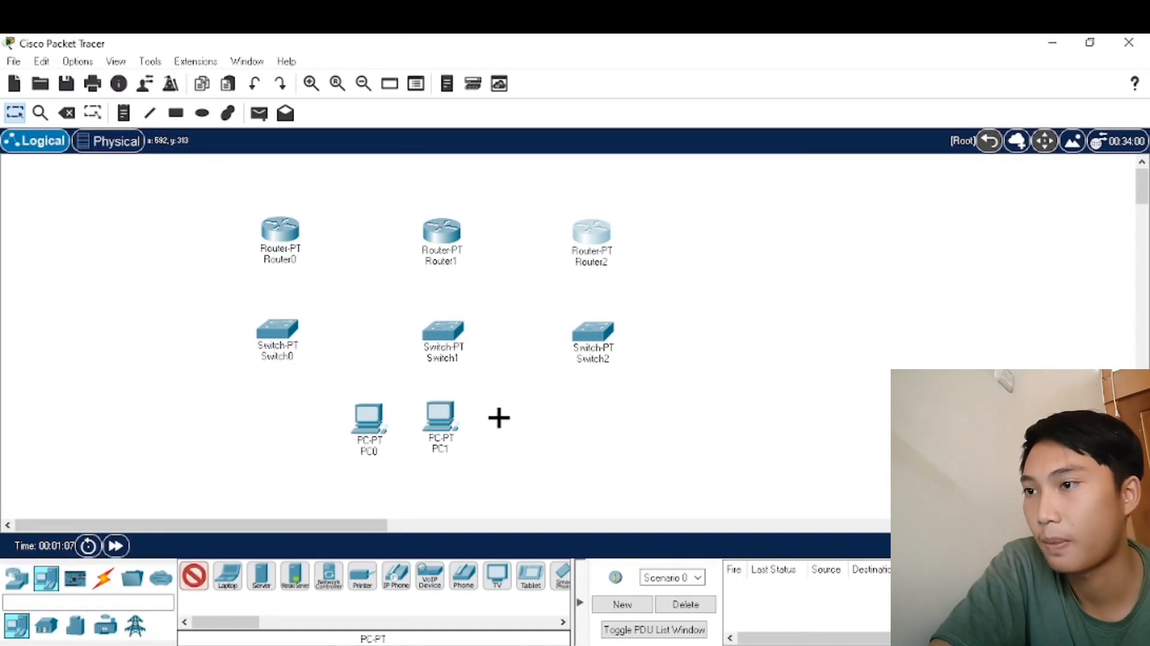
left_click(497, 415)
left_click_drag(373, 419, 382, 420)
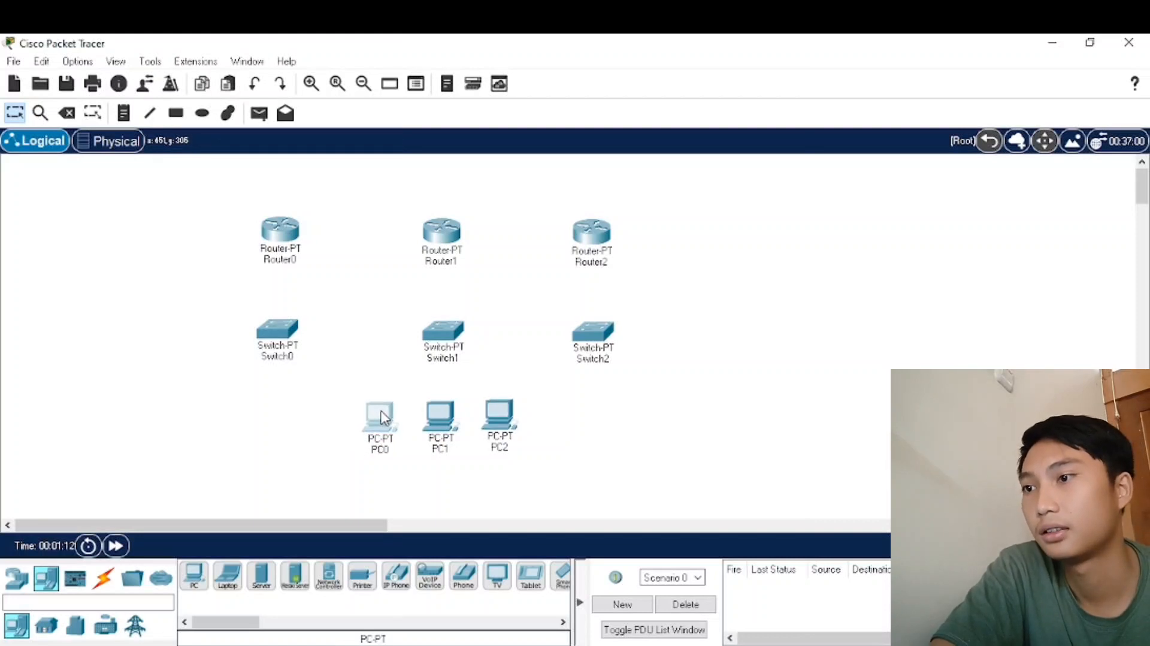
Step: Add six more PCs, three below Switch0 and three below Switch2
left_click(193, 576)
left_click(279, 419)
left_click(193, 576)
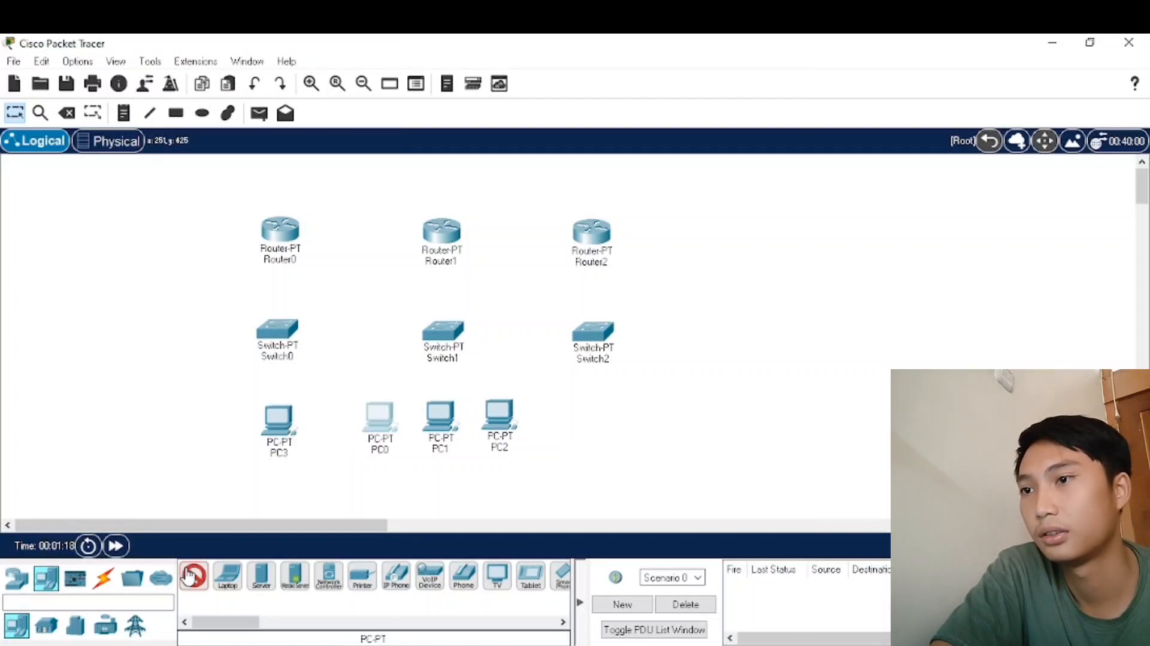
left_click(595, 412)
left_click(193, 576)
left_click(226, 420)
left_click(193, 576)
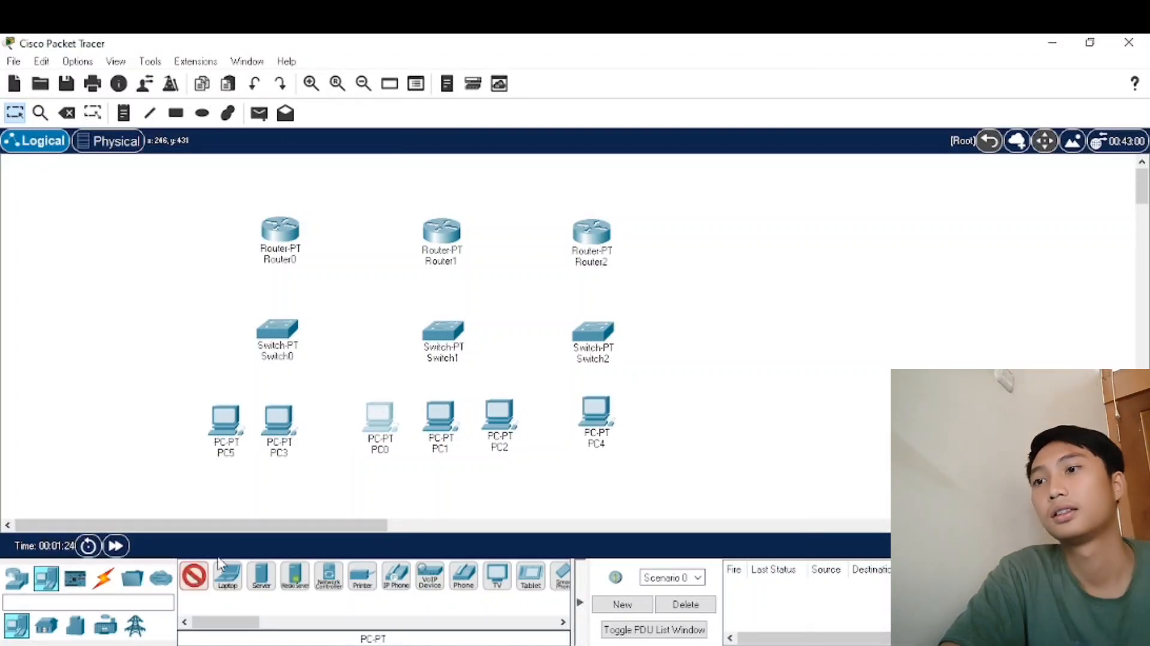
left_click(324, 427)
left_click(194, 576)
left_click(550, 416)
left_click(193, 576)
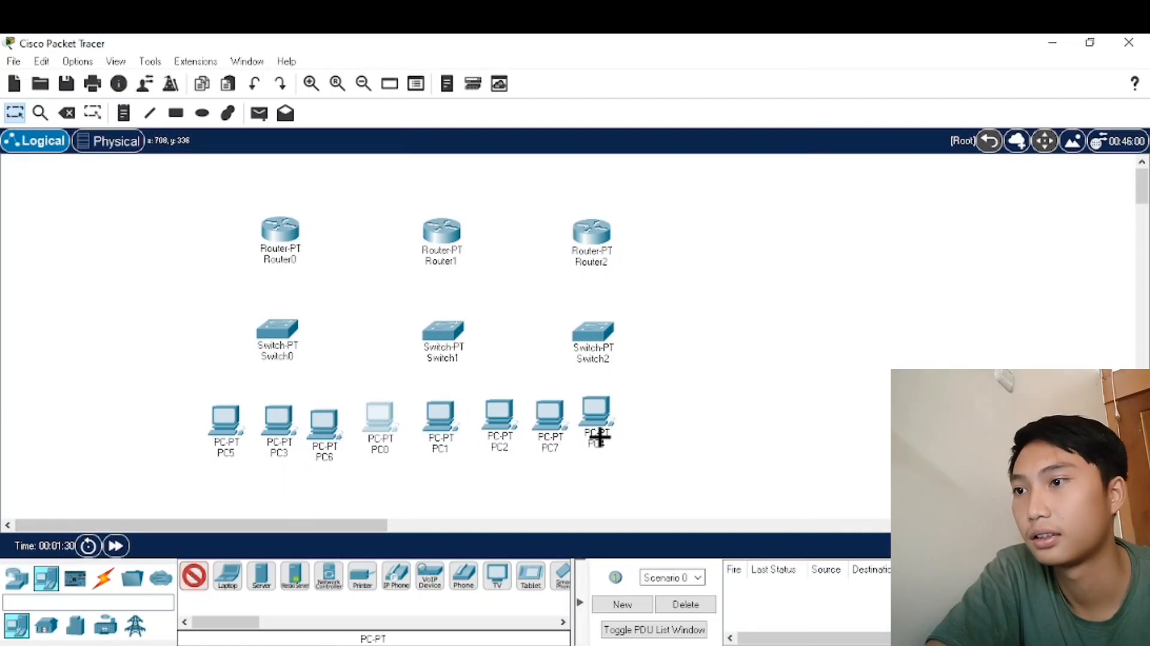
left_click(637, 412)
Step: Reposition the PCs below Switch0 so that they are evenly spaced as a separate group
left_click_drag(226, 421, 218, 430)
left_click_drag(279, 419, 274, 428)
left_click_drag(324, 426, 327, 432)
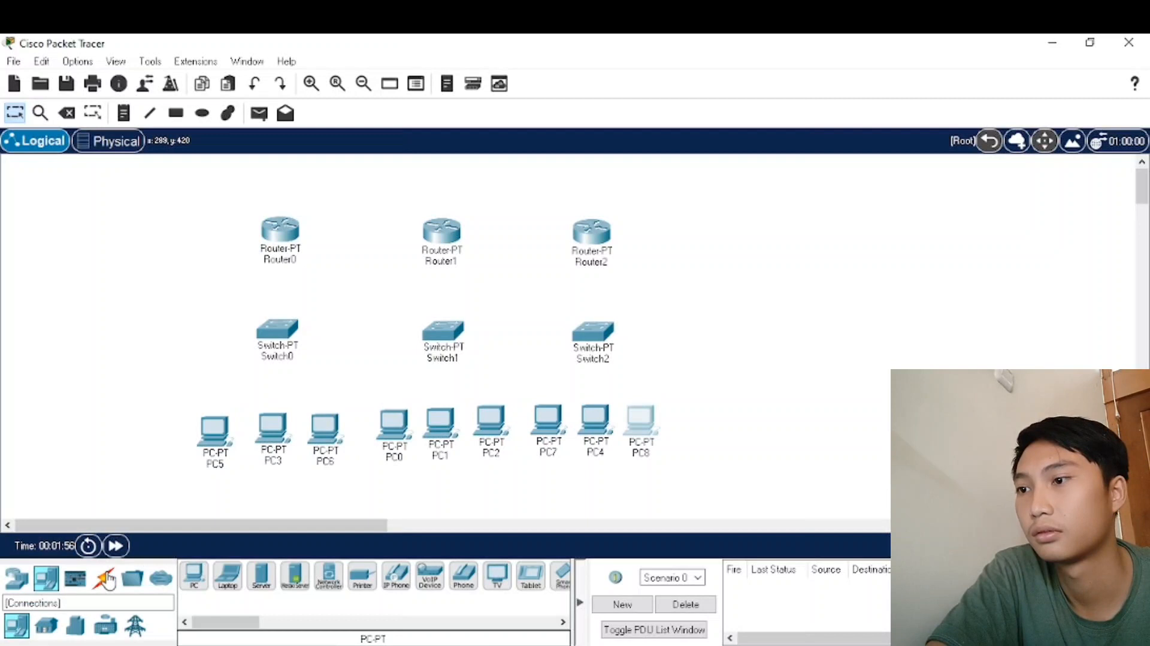
Step: Connect PC5's FastEthernet0 to Switch0's FastEthernet0/1 with a copper straight-through cable
left_click(105, 578)
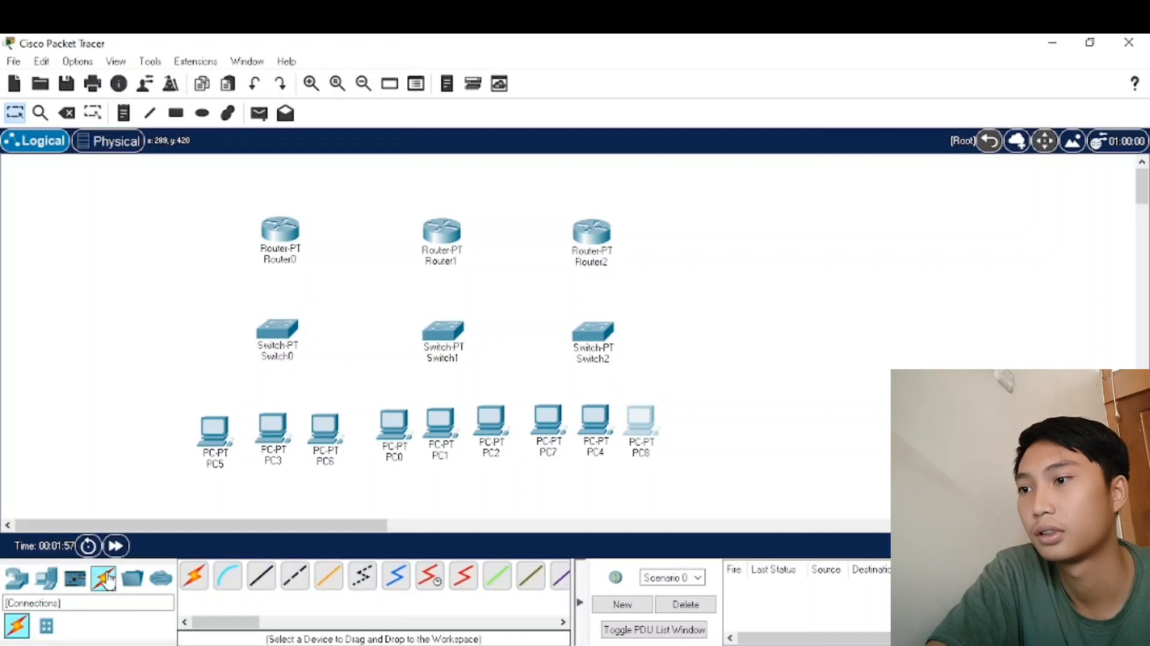
left_click(260, 582)
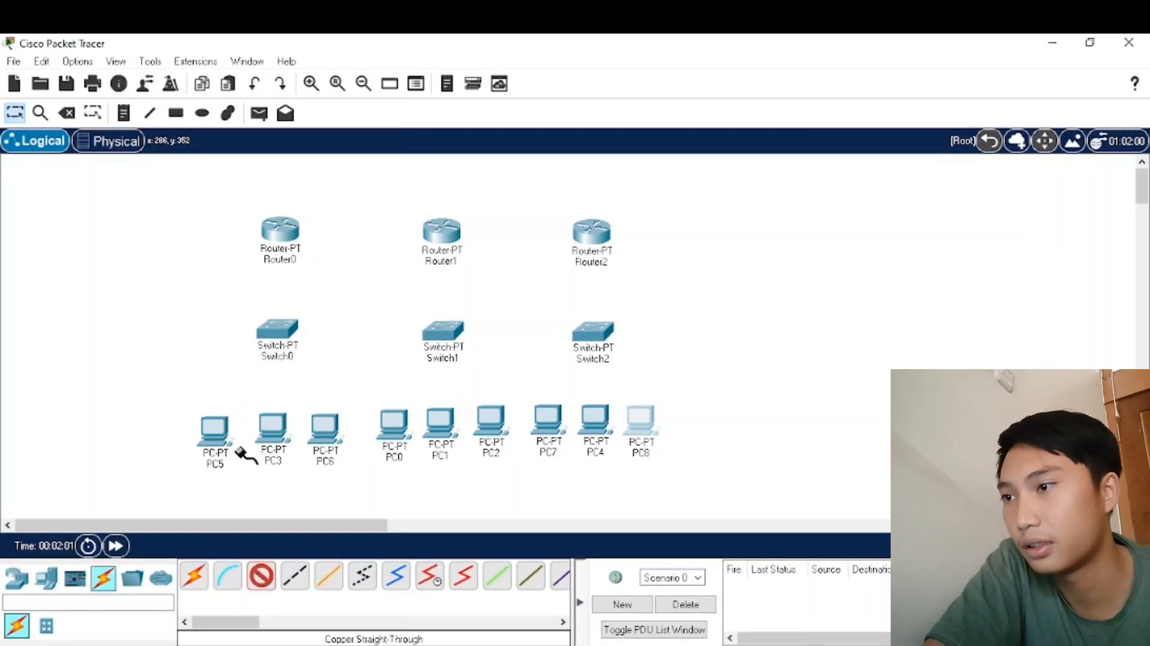
left_click(205, 415)
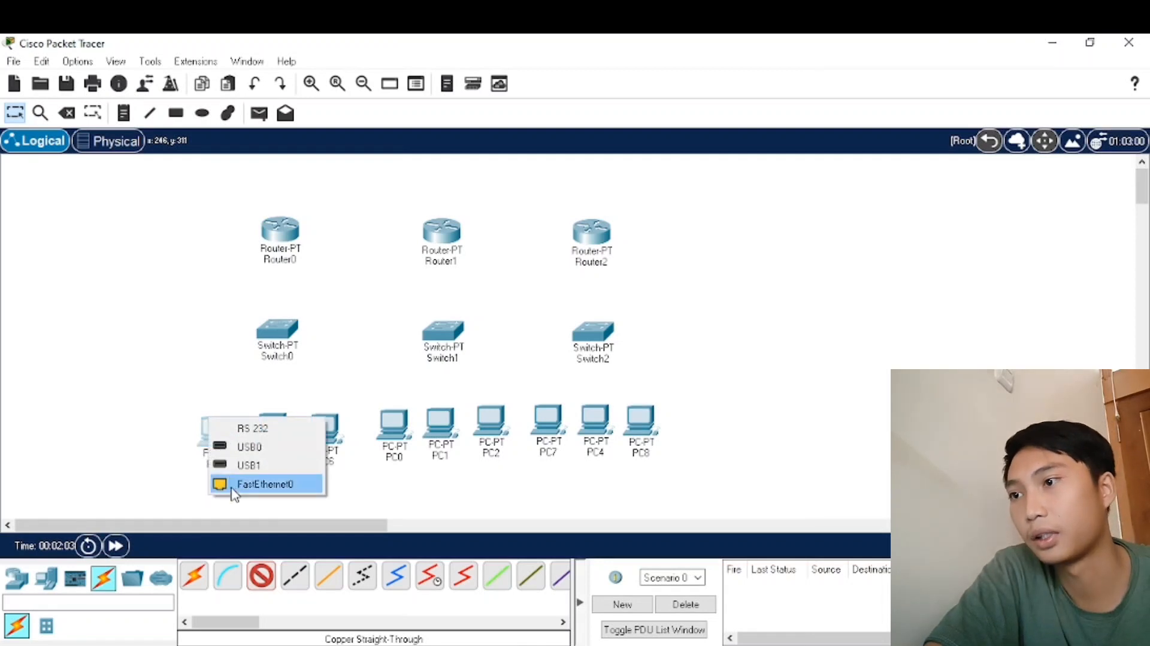
left_click(232, 483)
left_click(283, 337)
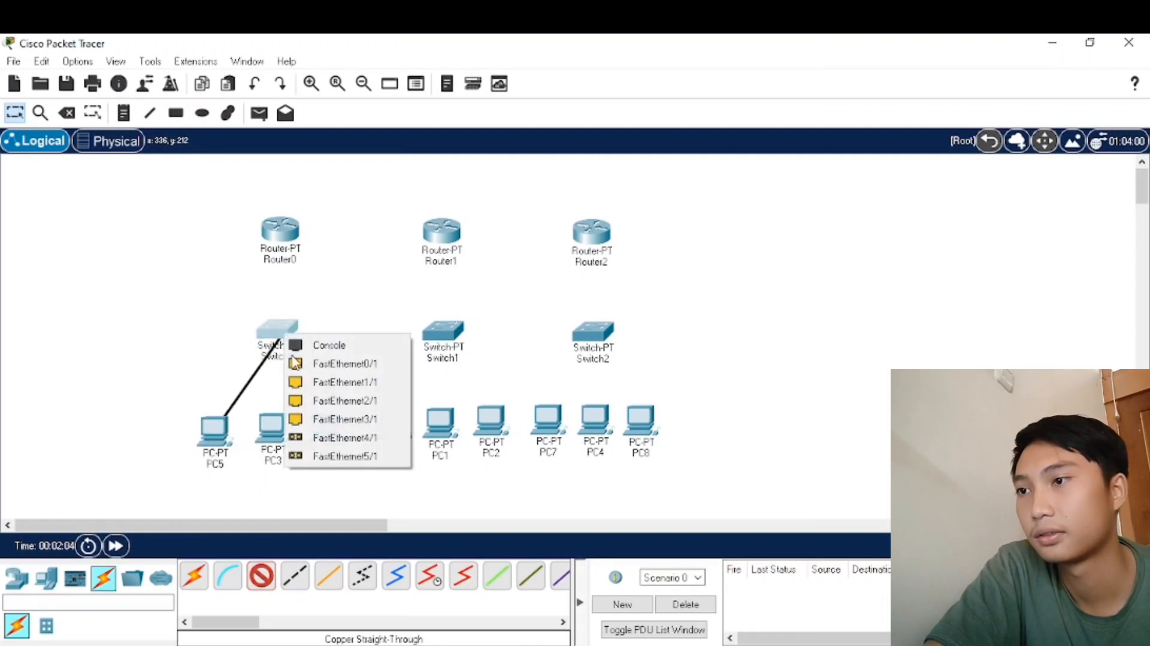
left_click(298, 362)
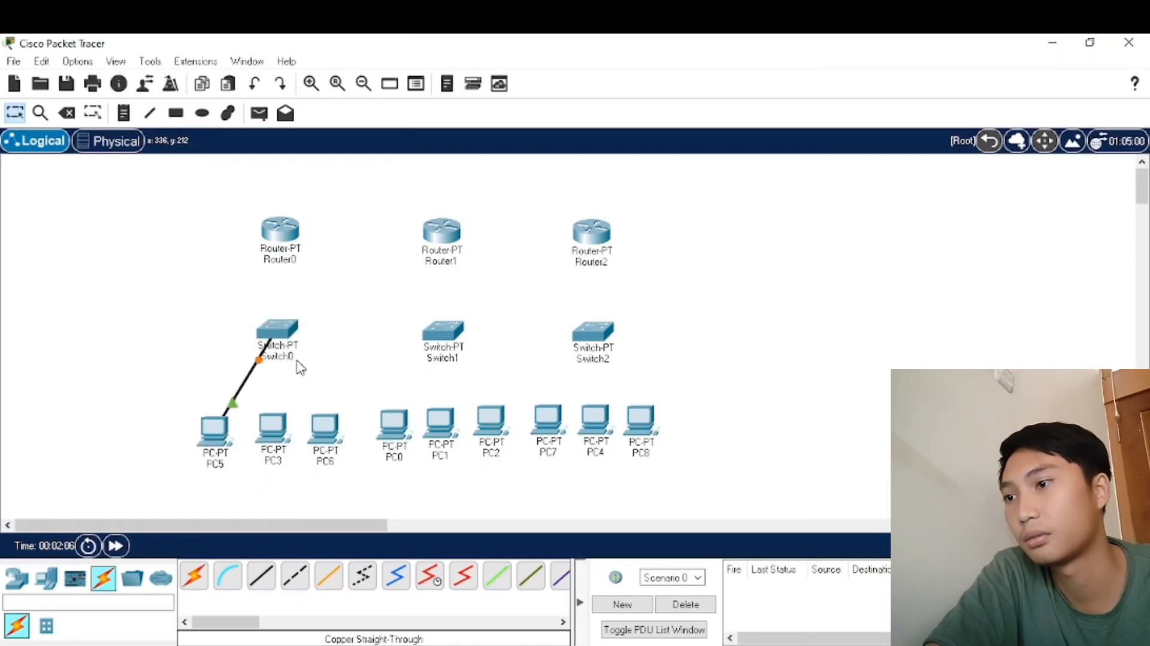
Step: Connect PC3's FastEthernet0 to Switch0's FastEthernet1/1 with a copper straight-through cable
left_click(261, 576)
left_click(273, 426)
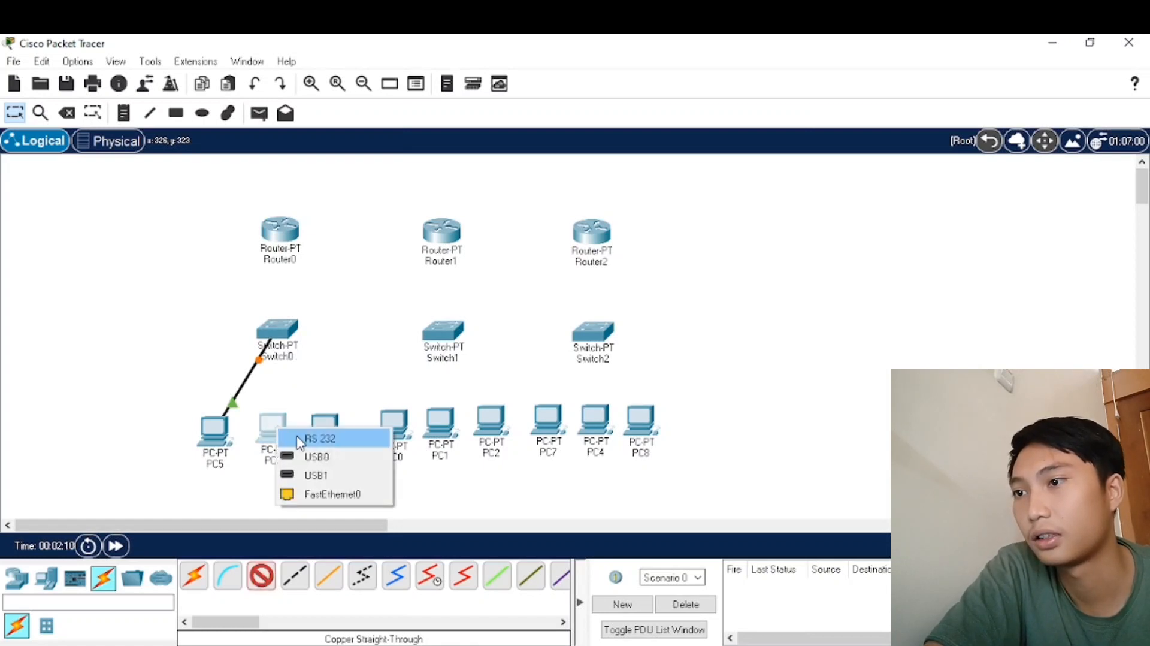
left_click(308, 494)
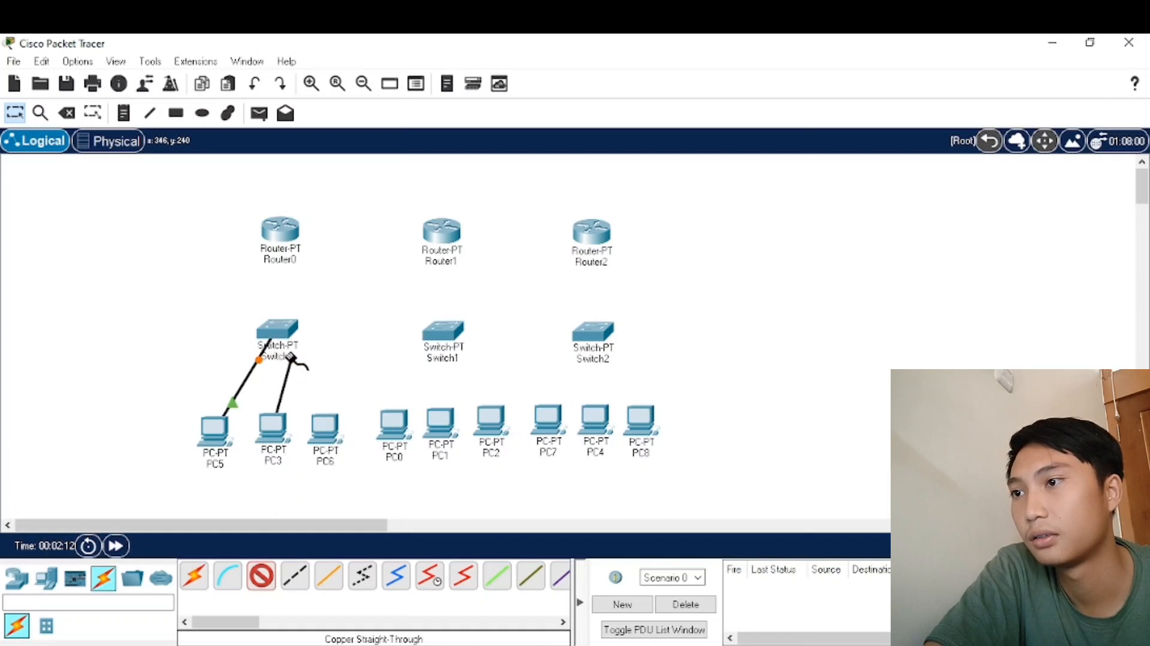
left_click(275, 327)
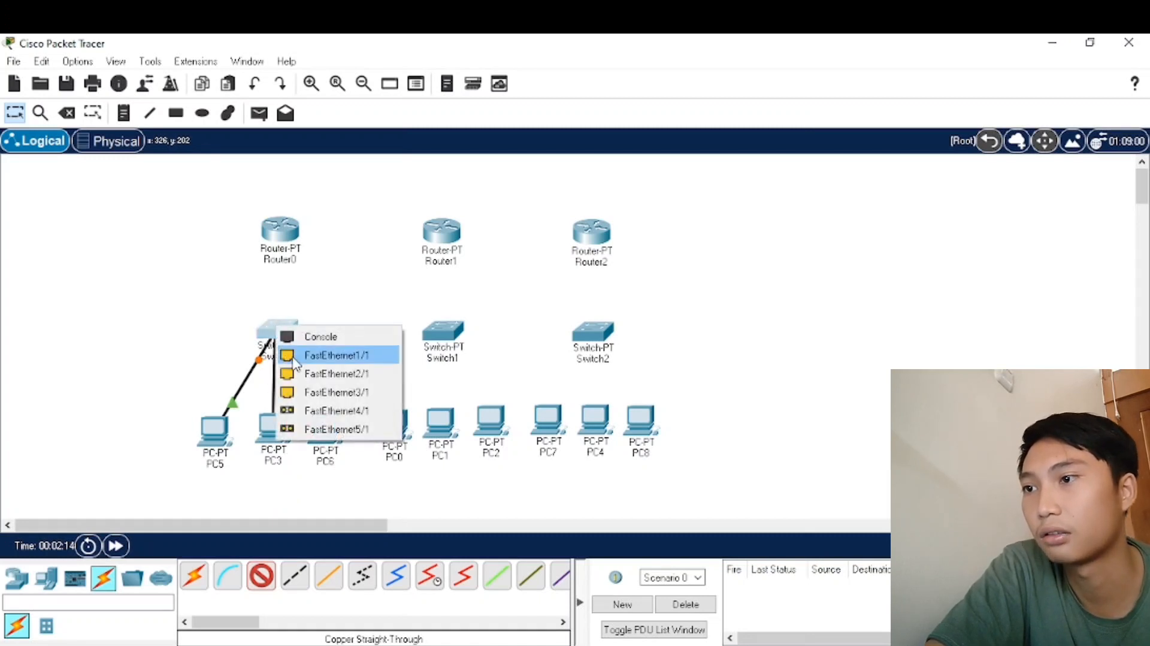
left_click(295, 357)
Step: Connect PC6's FastEthernet0 to Switch0's FastEthernet2/1 with a copper straight-through cable
left_click(262, 574)
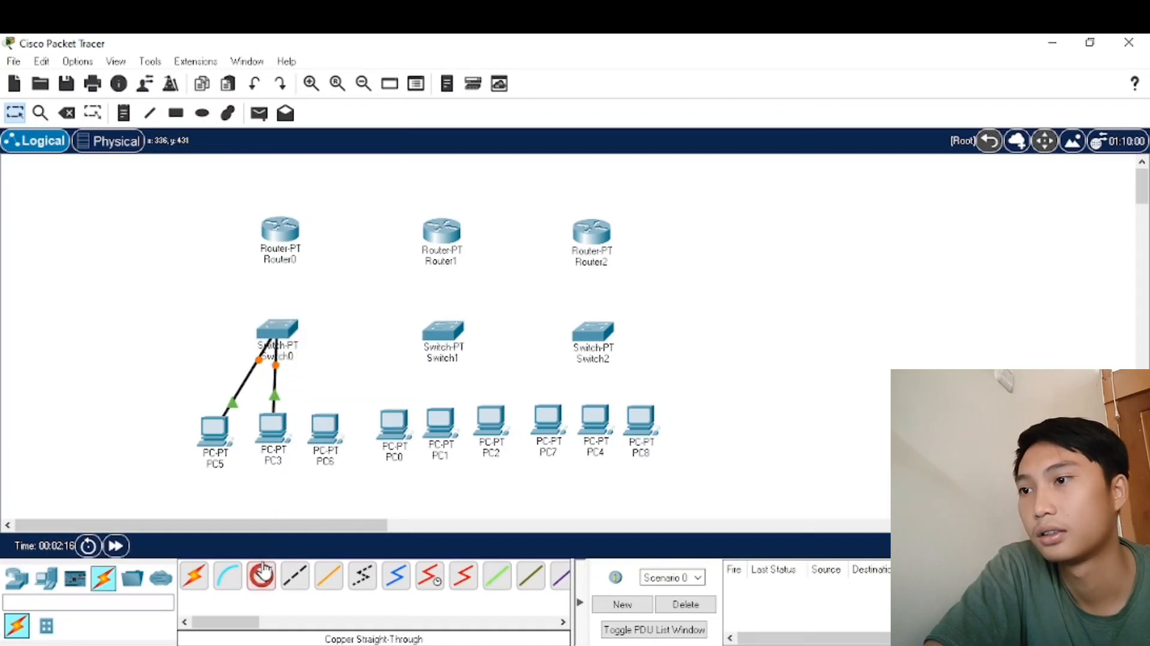
left_click(327, 423)
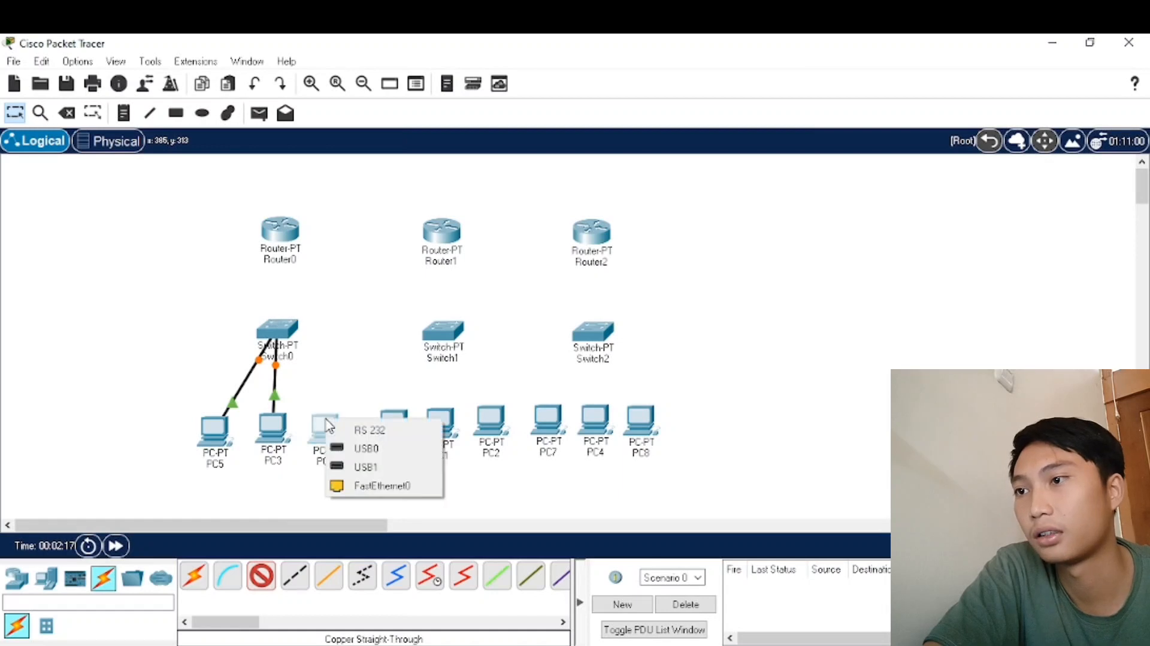
left_click(343, 485)
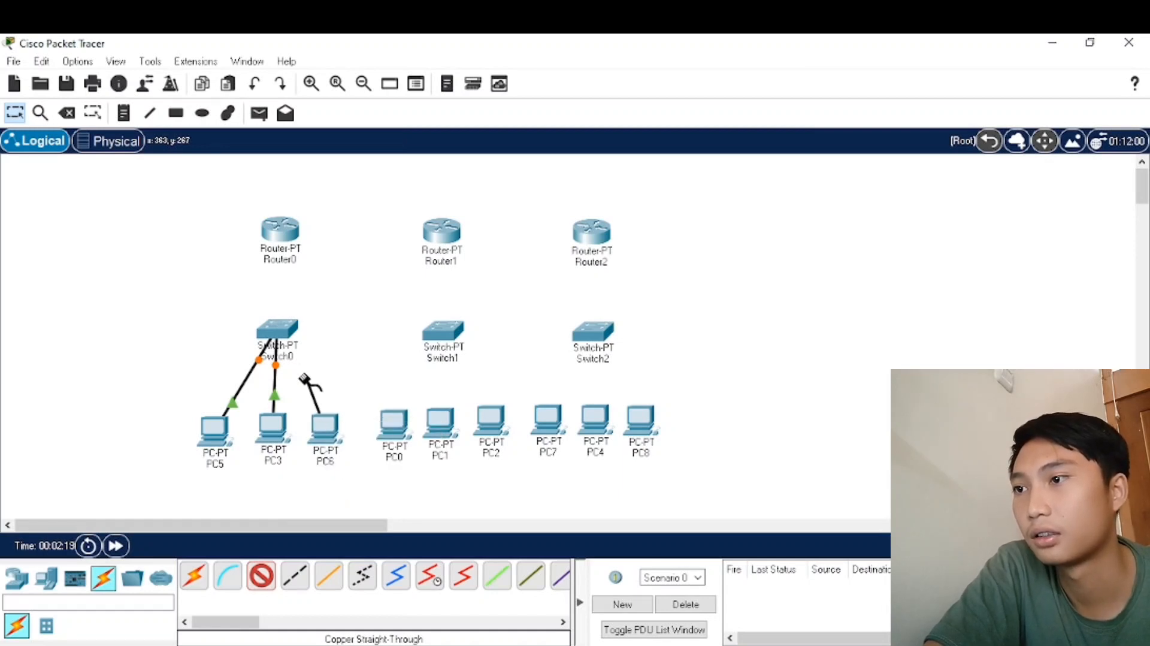
left_click(280, 334)
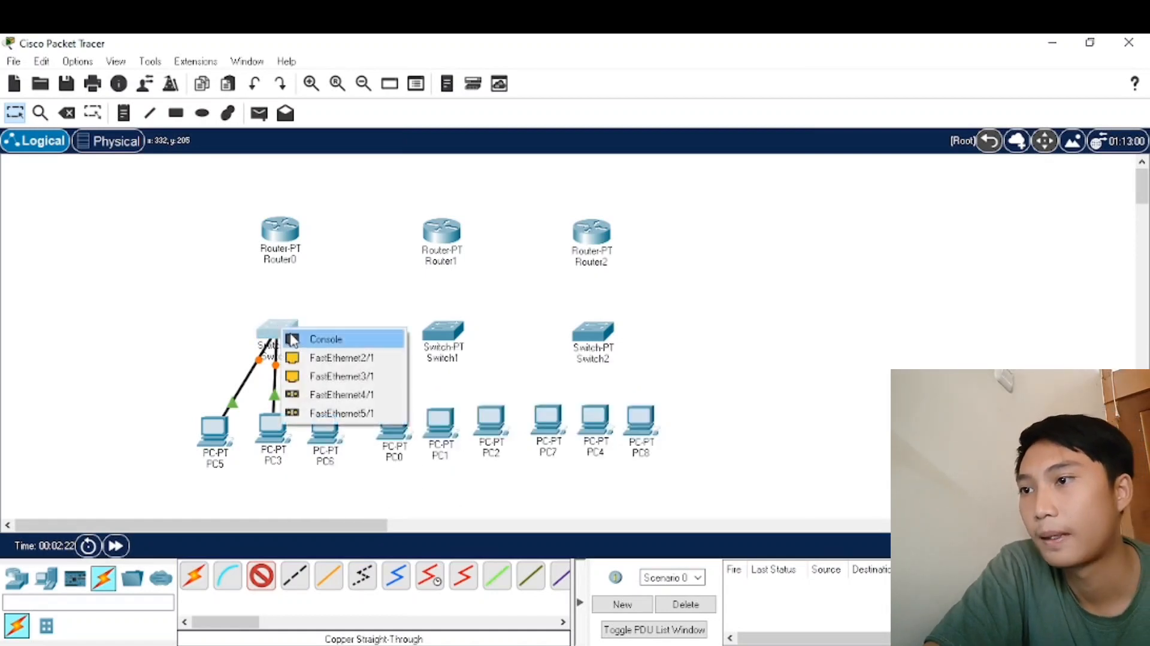
left_click(375, 353)
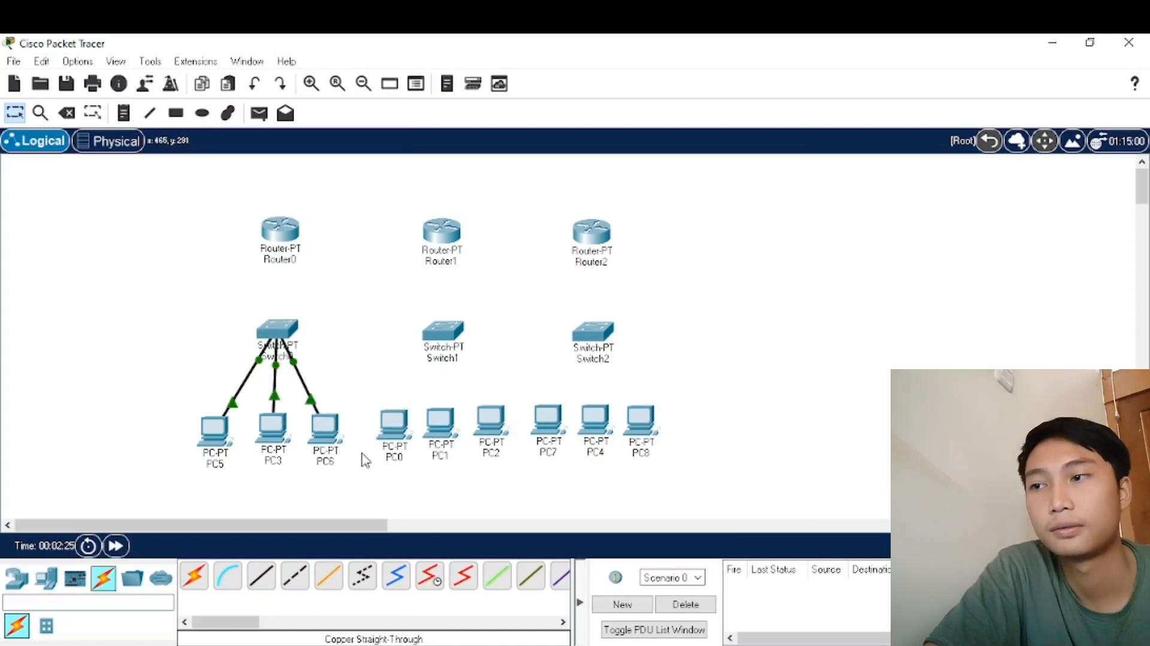
Step: Connect PC0's FastEthernet0 to a FastEthernet port on Switch1 with a copper straight-through cable
left_click(391, 424)
left_click(452, 489)
left_click(442, 328)
left_click(457, 367)
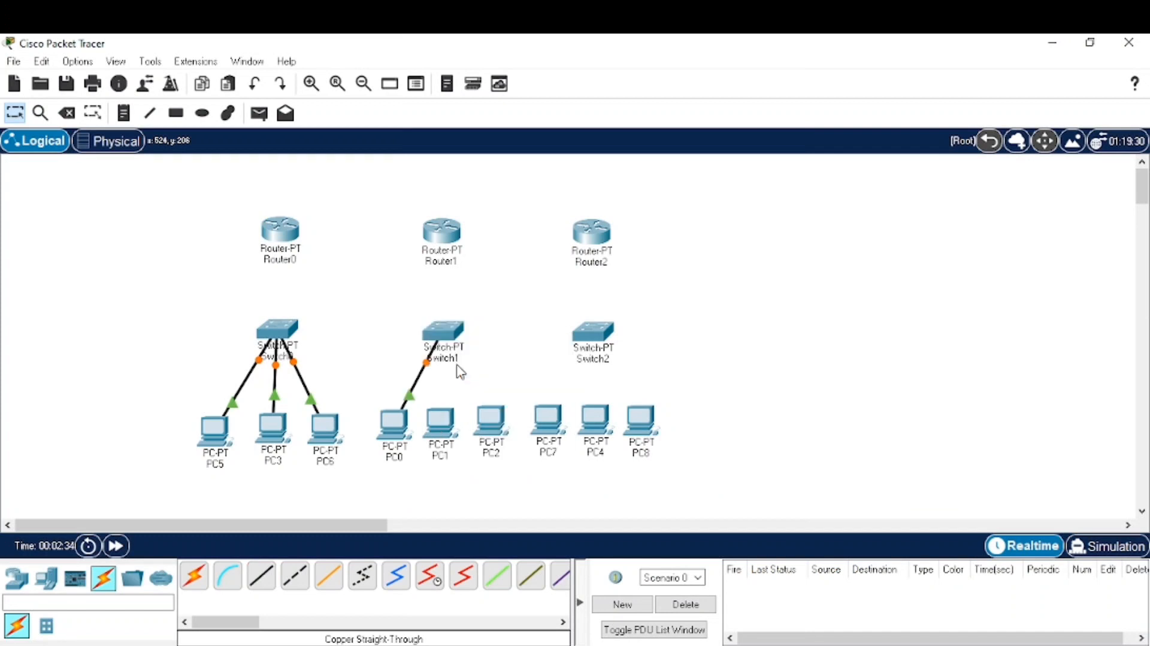
Step: Connect PC1's FastEthernet0 to a free FastEthernet port on Switch1 with a copper straight-through cable
left_click(443, 413)
left_click(497, 490)
left_click(444, 325)
left_click(479, 377)
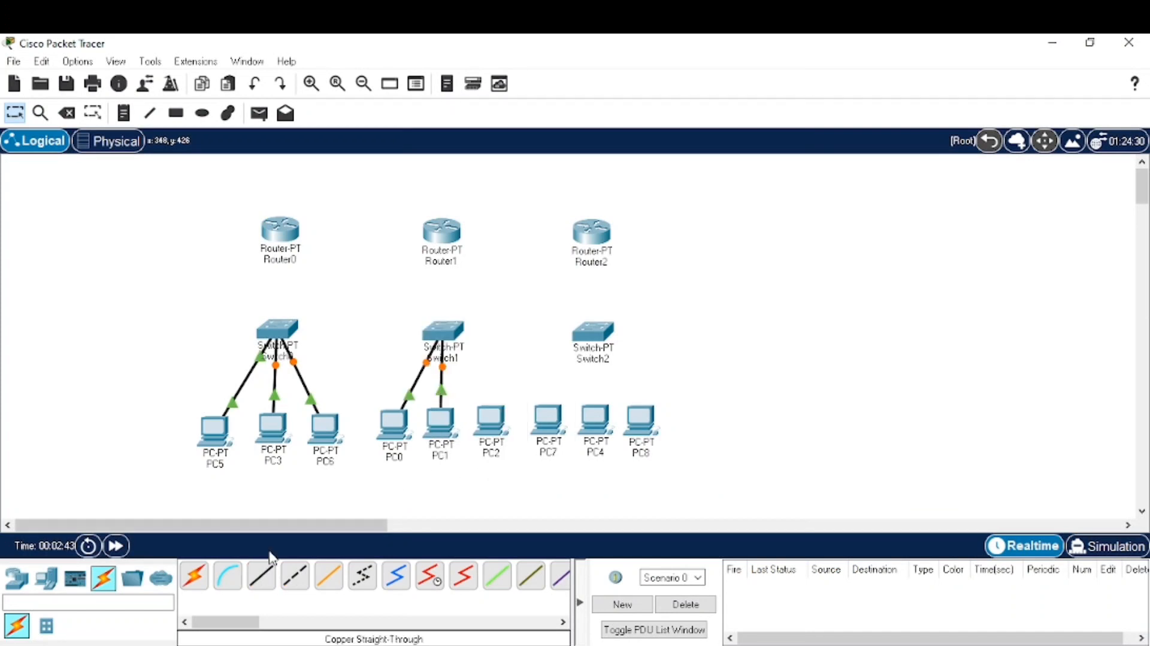
Step: Connect PC2 to a free FastEthernet port on Switch1 with a copper straight-through cable
left_click(262, 576)
left_click(488, 420)
left_click(527, 428)
left_click(443, 327)
left_click(479, 394)
Step: Connect PC7's FastEthernet0 to the first FastEthernet port on Switch2 with a copper straight-through cable
left_click(265, 573)
left_click(548, 422)
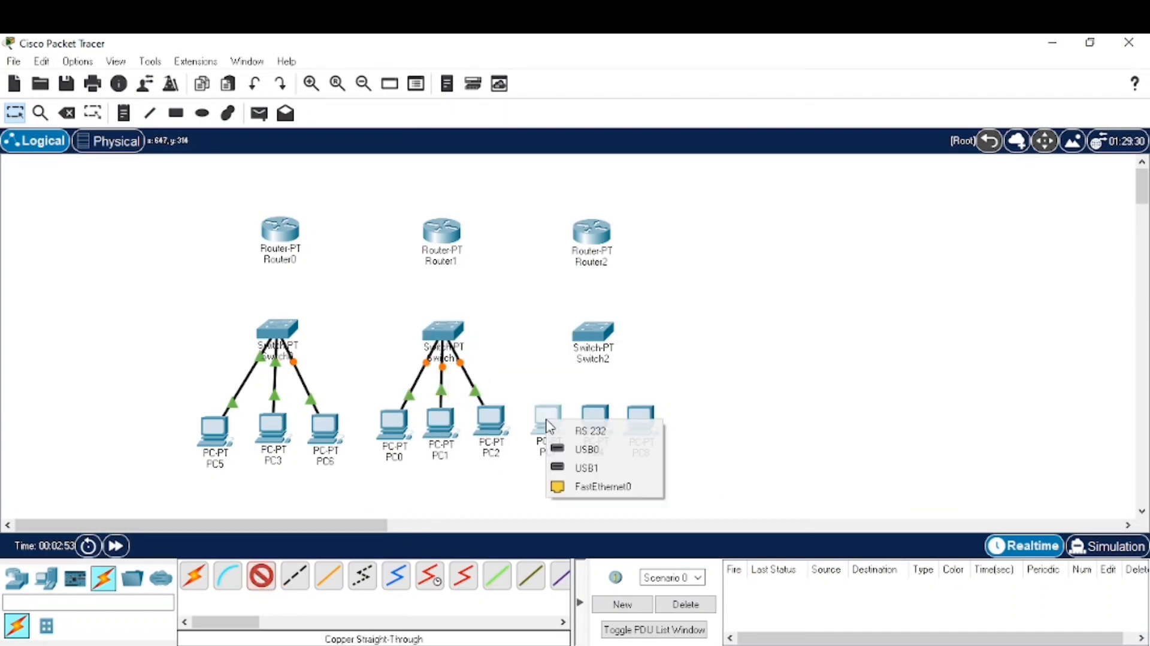
left_click(575, 487)
left_click(594, 330)
left_click(598, 358)
Step: Connect PC4's FastEthernet0 to a free FastEthernet port on Switch2 with a copper straight-through cable
left_click(256, 569)
left_click(595, 420)
left_click(612, 487)
left_click(595, 331)
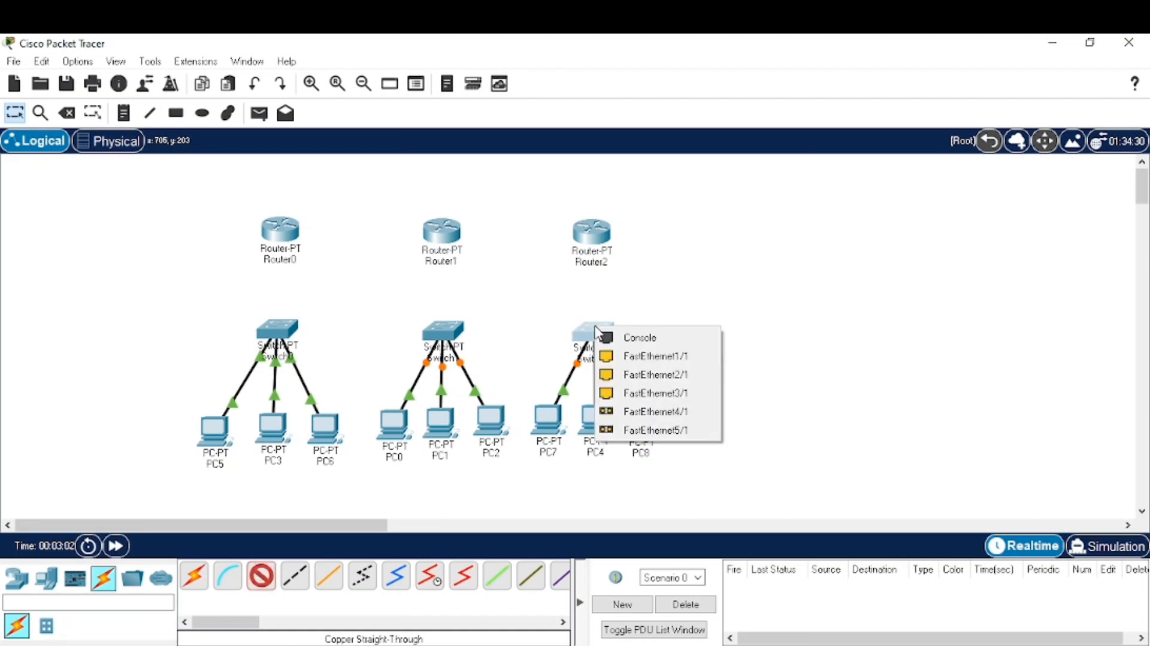
left_click(639, 367)
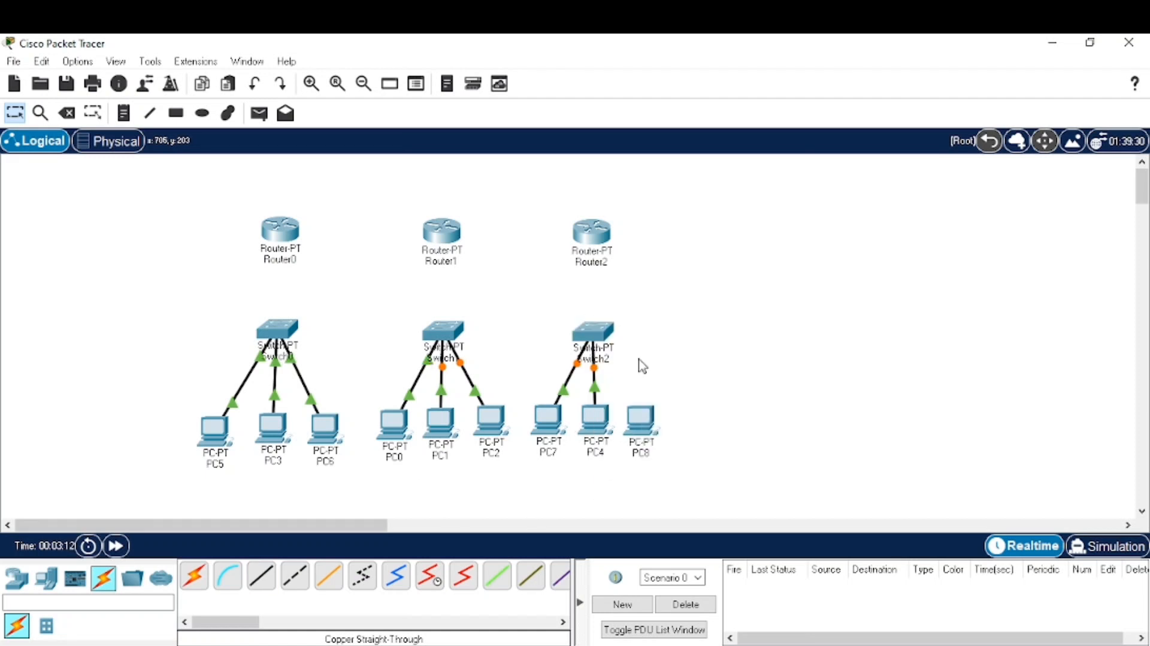
Step: Connect PC8's FastEthernet0 to a free FastEthernet port on Switch2 with a copper straight-through cable
left_click(260, 573)
left_click(641, 421)
left_click(658, 487)
left_click(597, 331)
left_click(634, 359)
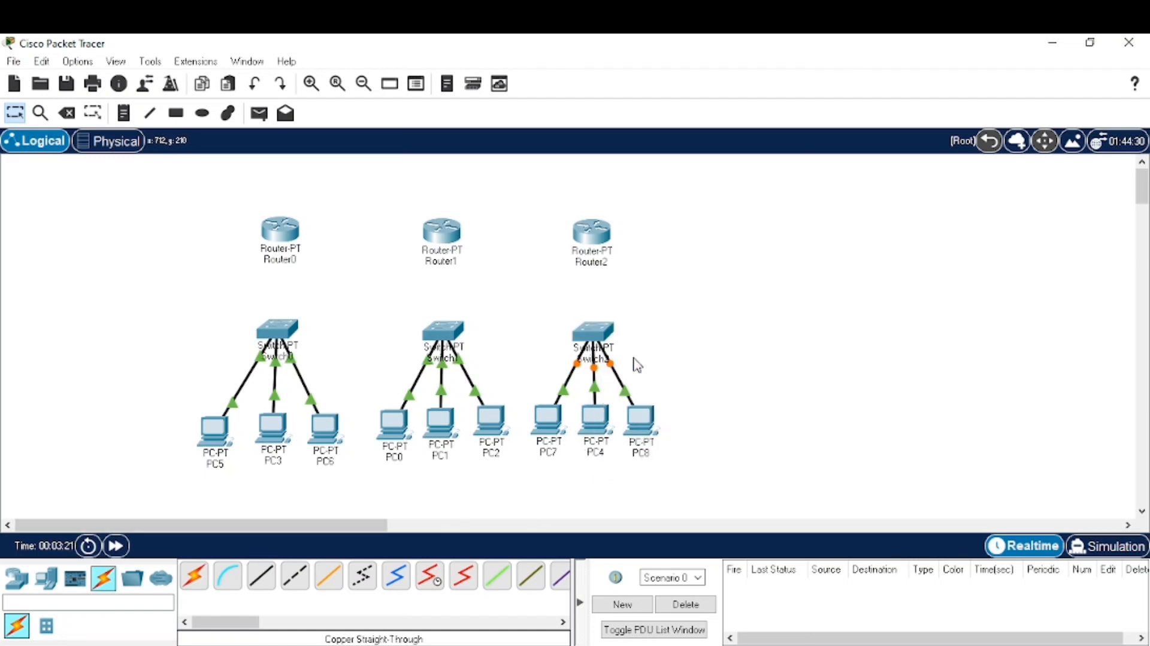
Step: Connect Switch0's FastEthernet3/1 to Router0's FastEthernet0/0 with a copper straight-through cable
left_click(464, 576)
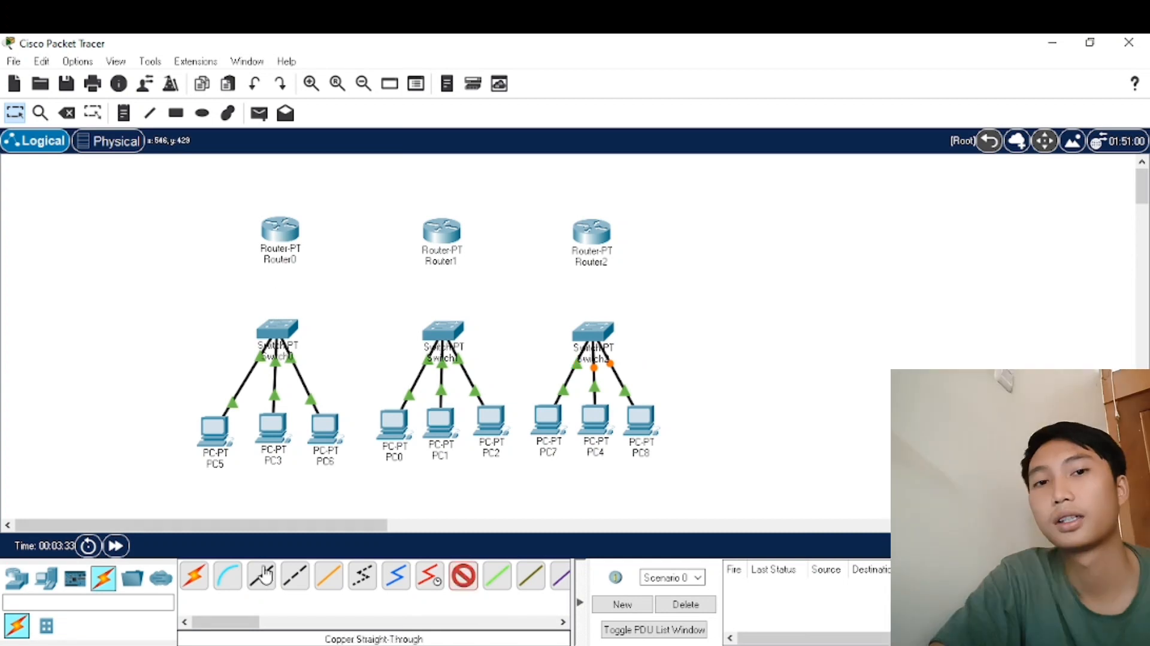
left_click(262, 575)
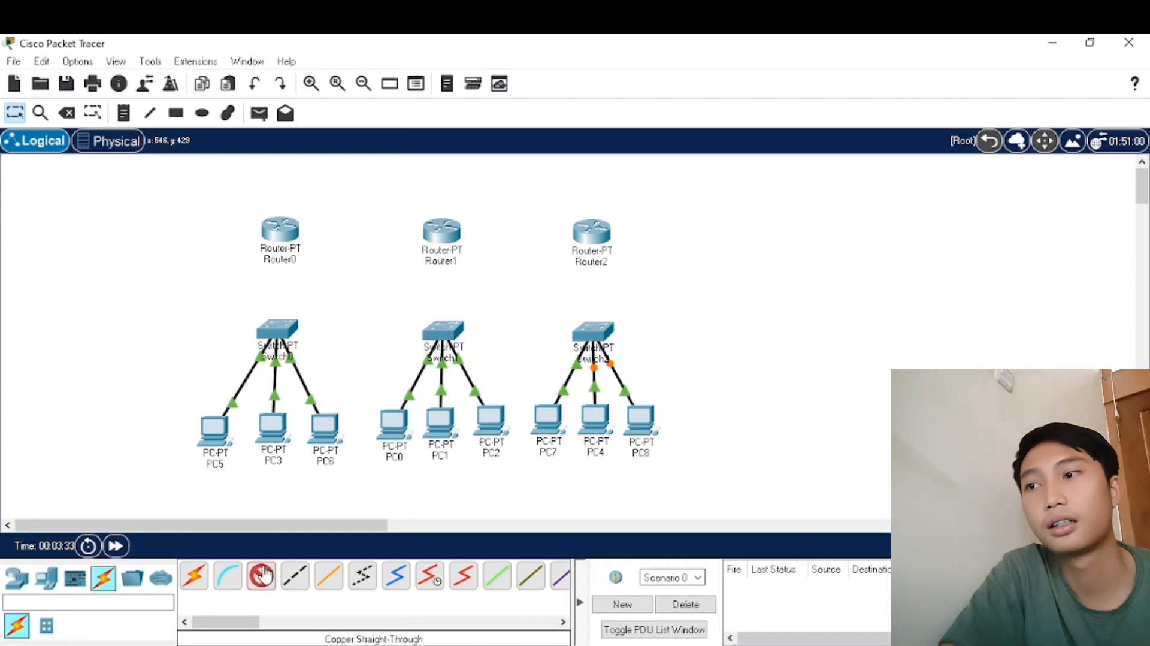
left_click(279, 330)
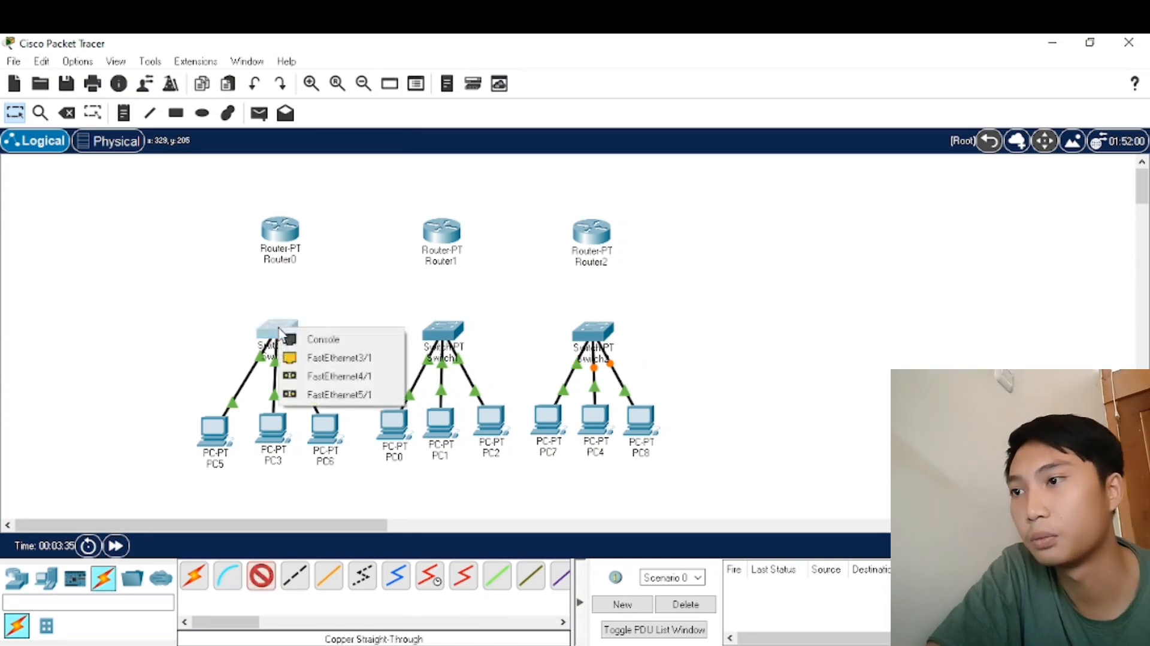
left_click(298, 357)
left_click(279, 231)
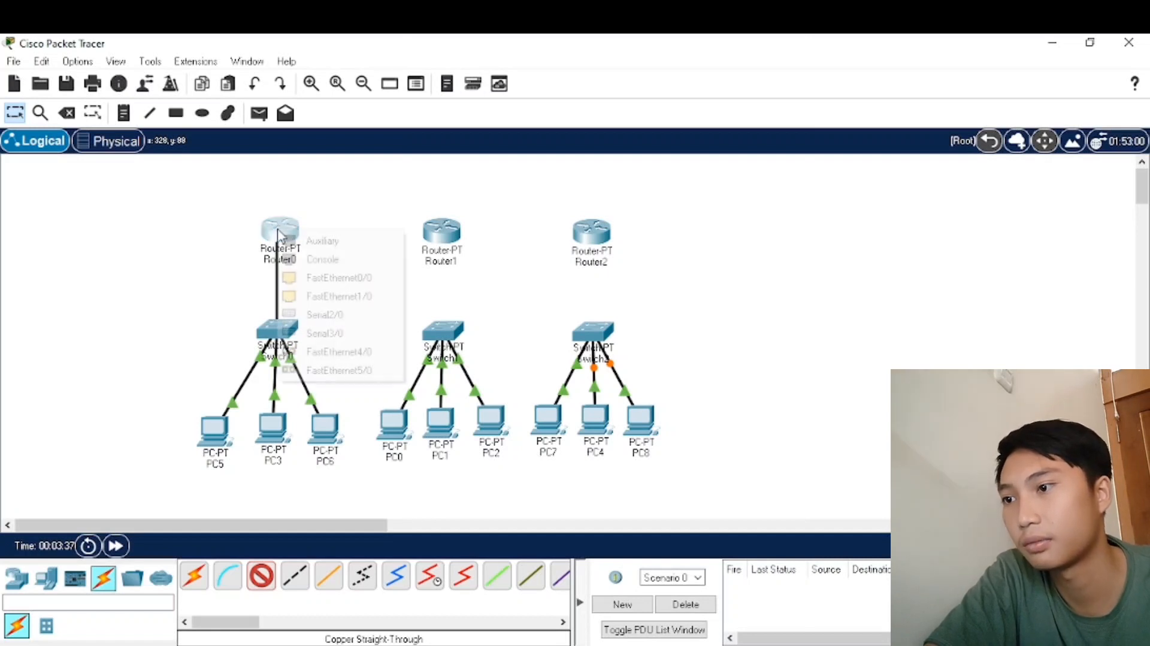
left_click(288, 278)
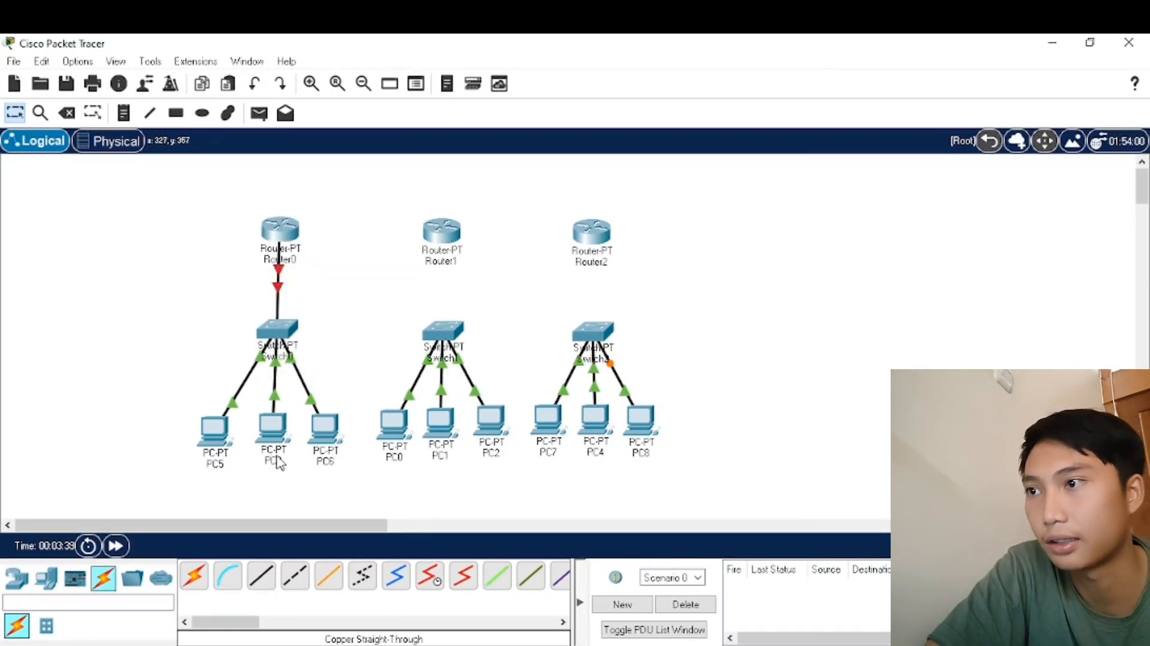
Step: Connect the free FastEthernet port on Switch1 to Router1's FastEthernet0/0 with a copper straight-through cable
left_click(261, 575)
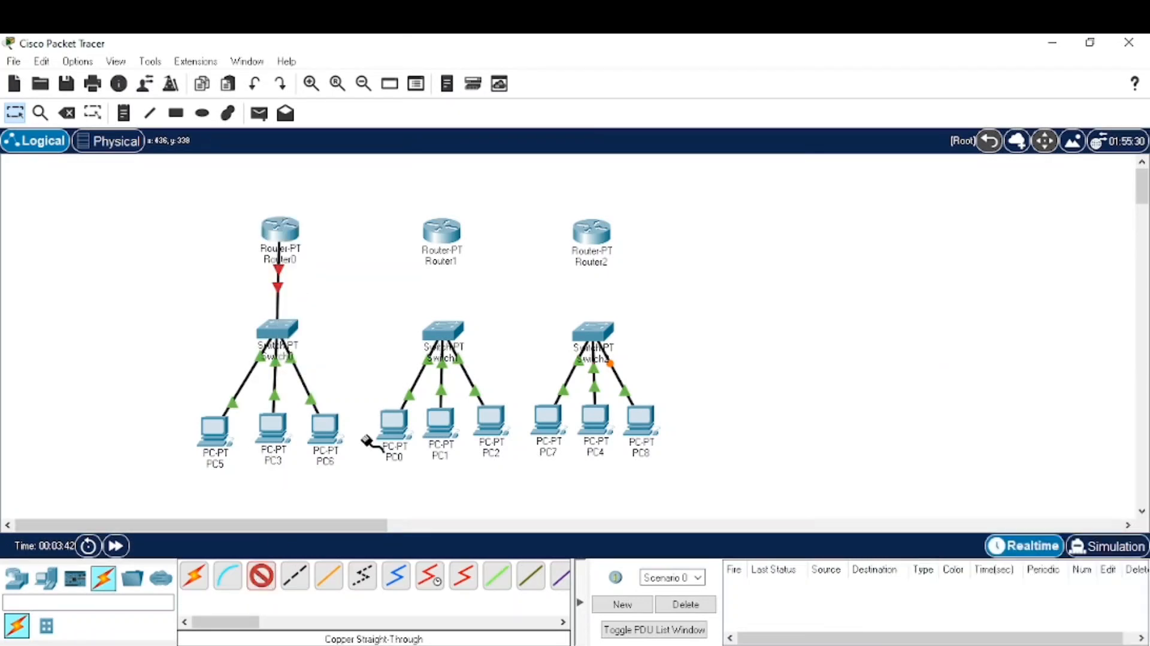
left_click(444, 331)
left_click(462, 357)
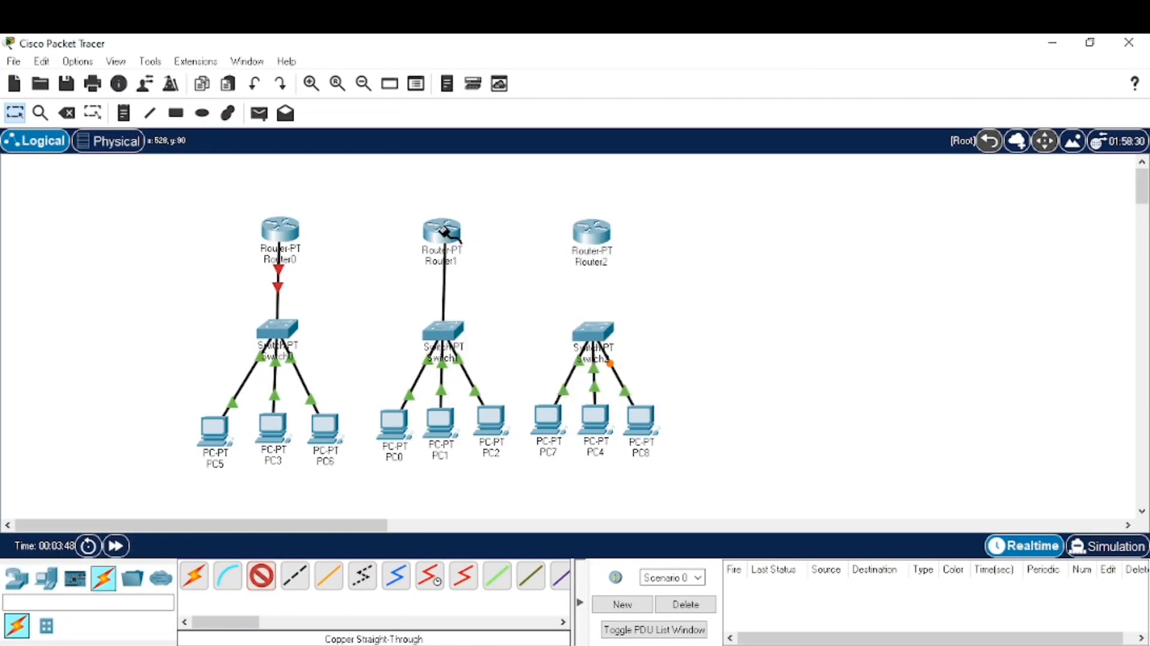
left_click(442, 230)
left_click(467, 277)
left_click(328, 575)
left_click(594, 329)
left_click(614, 357)
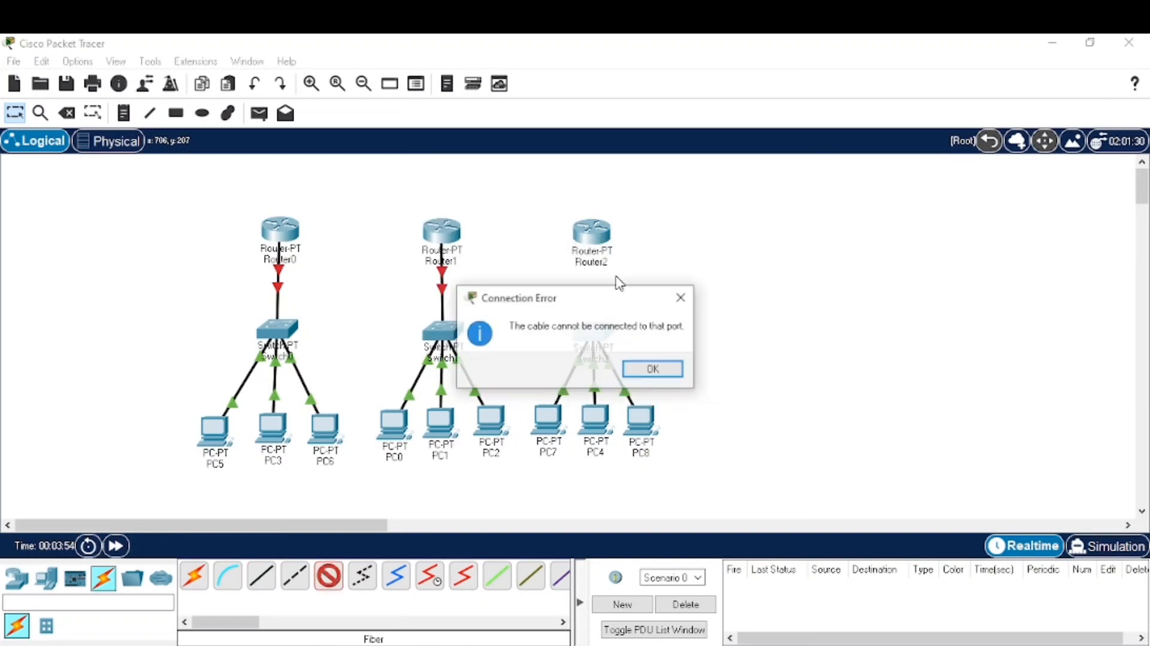
left_click(651, 368)
Step: Connect Switch2's FastEthernet3/1 to Router2's FastEthernet0/0 with a copper straight-through cable
left_click(261, 575)
left_click(592, 330)
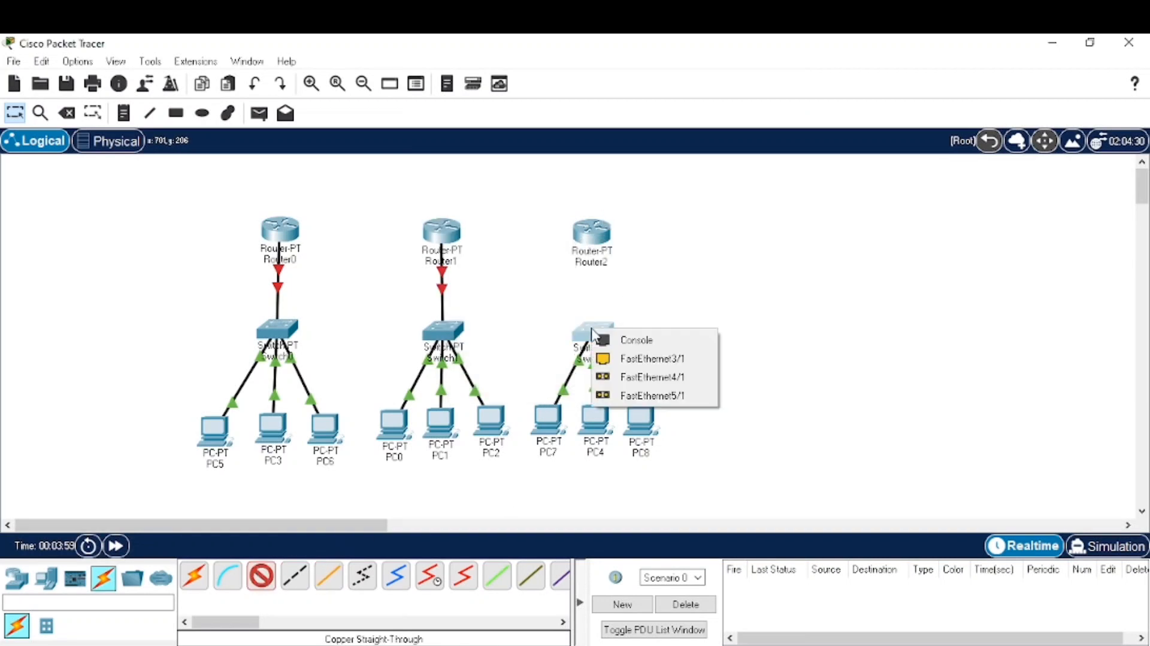
left_click(636, 358)
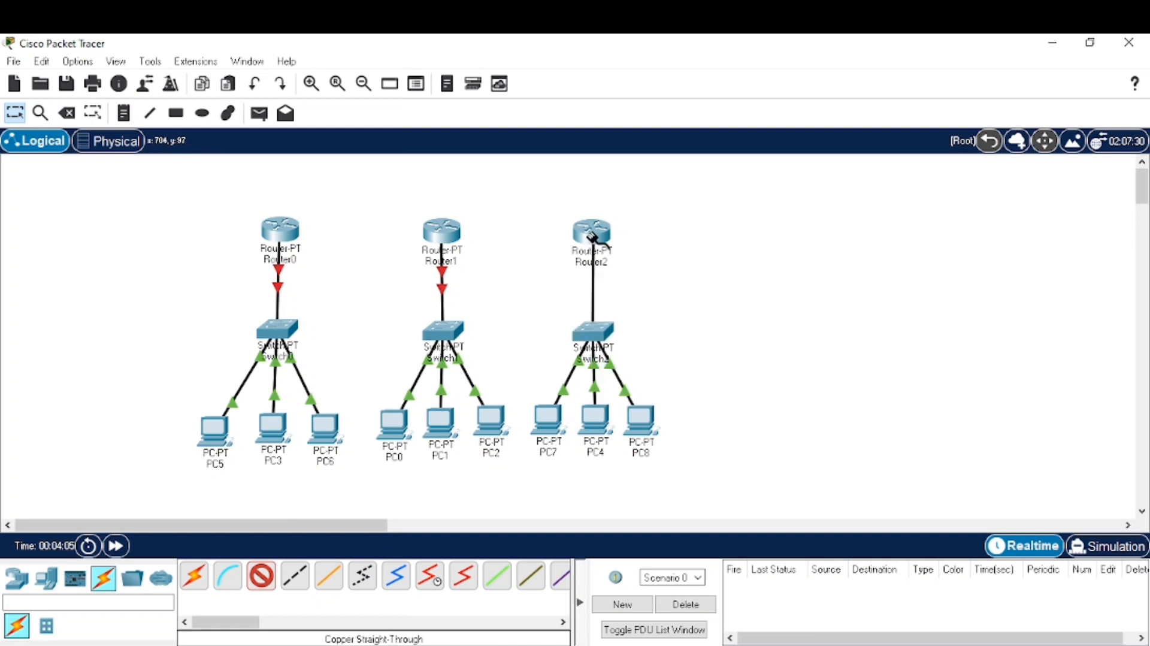
left_click(592, 234)
left_click(621, 270)
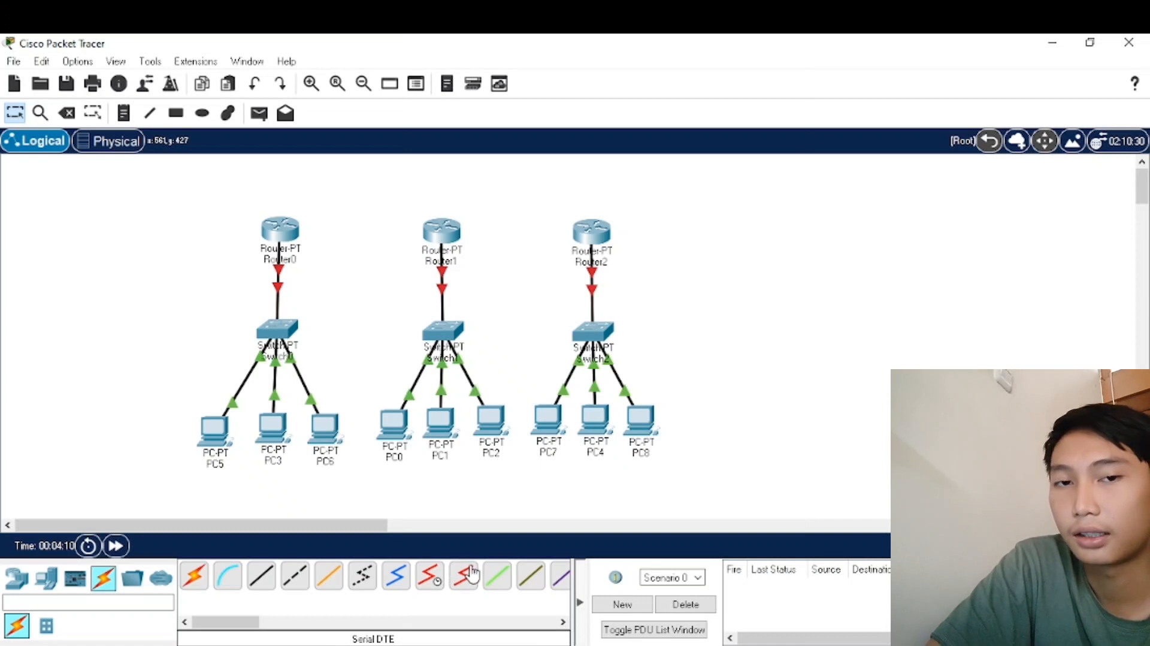
Step: Connect Router0's Serial2/0 to Router1's Serial2/0 with a Serial DTE cable
left_click(465, 574)
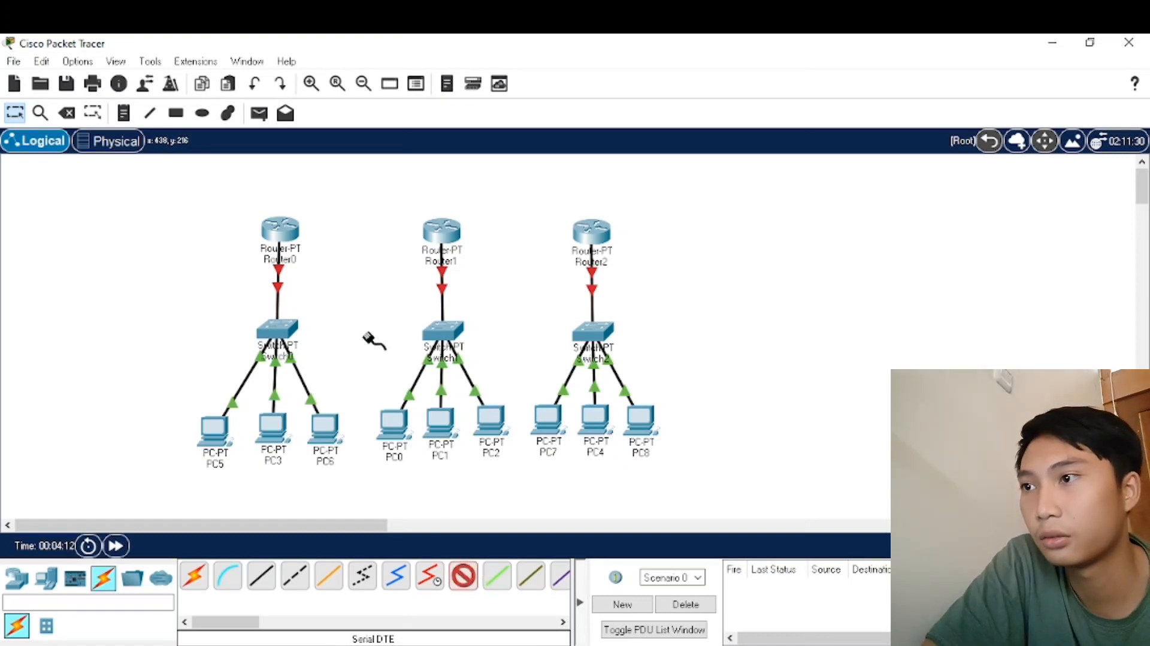
left_click(282, 226)
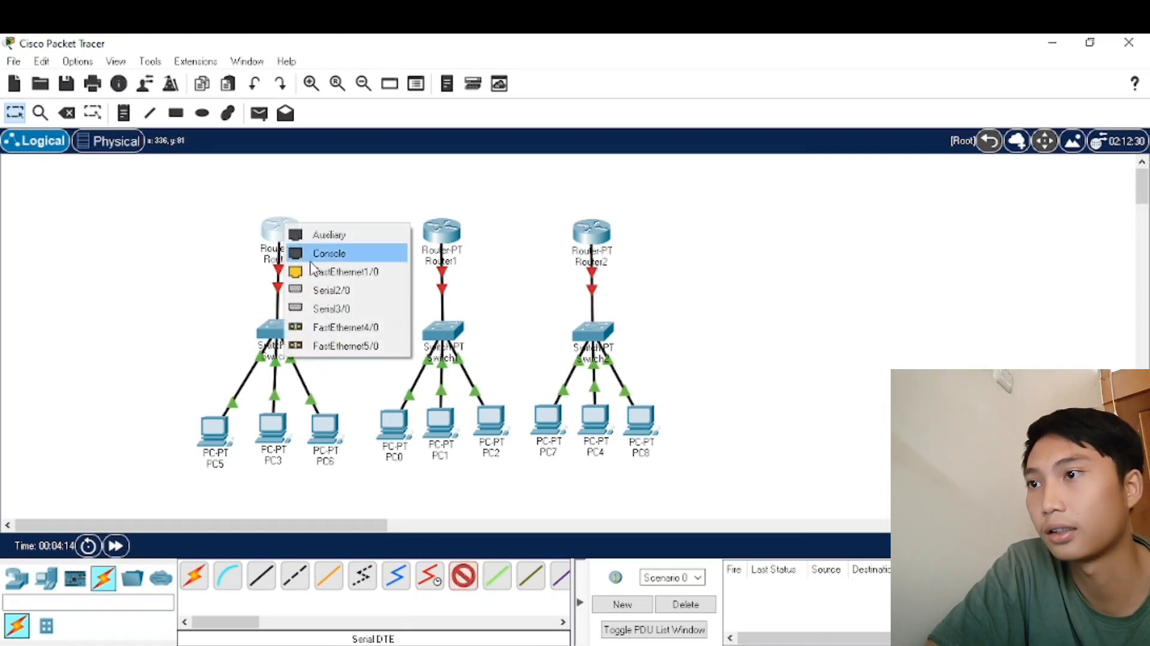
left_click(350, 292)
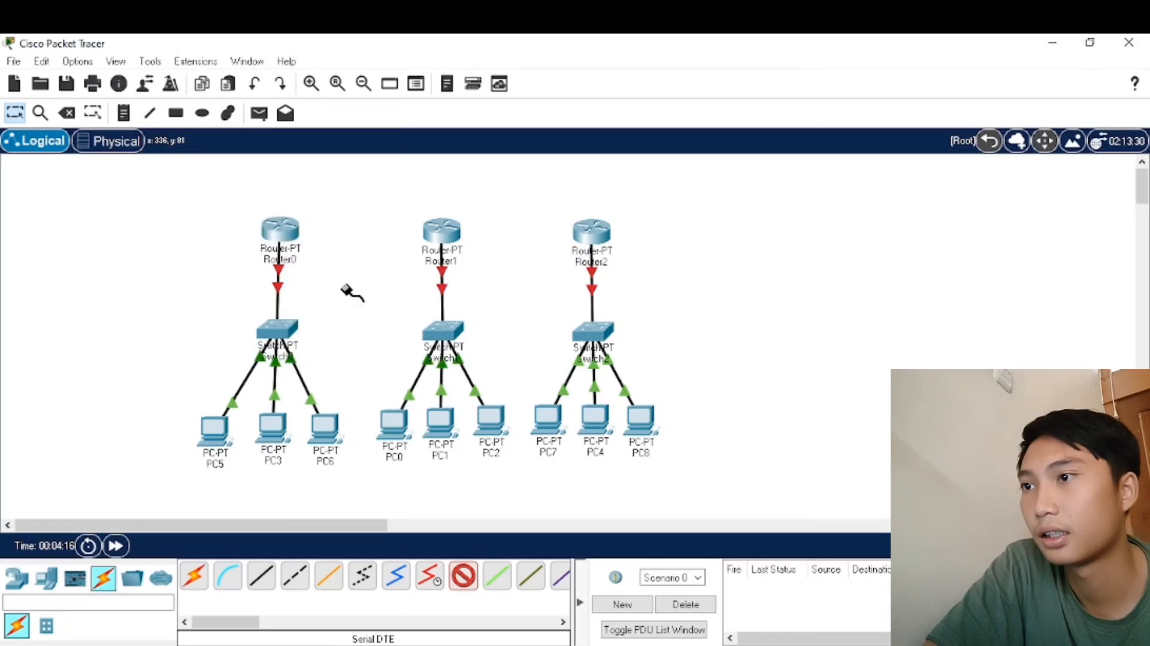
left_click(437, 232)
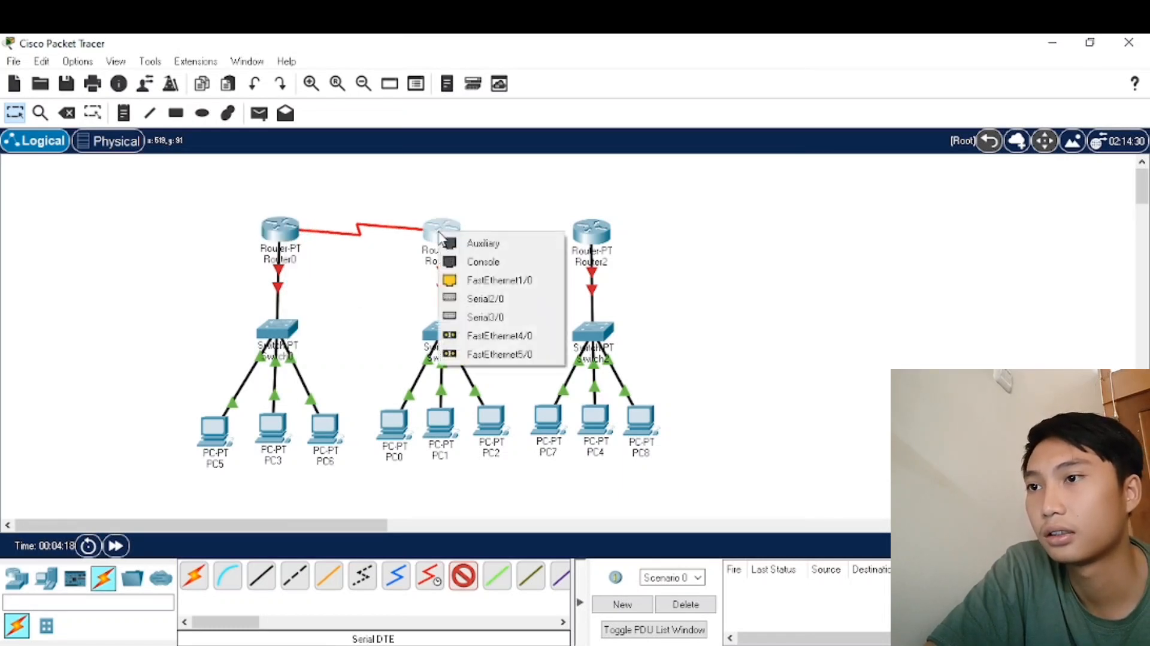
left_click(470, 299)
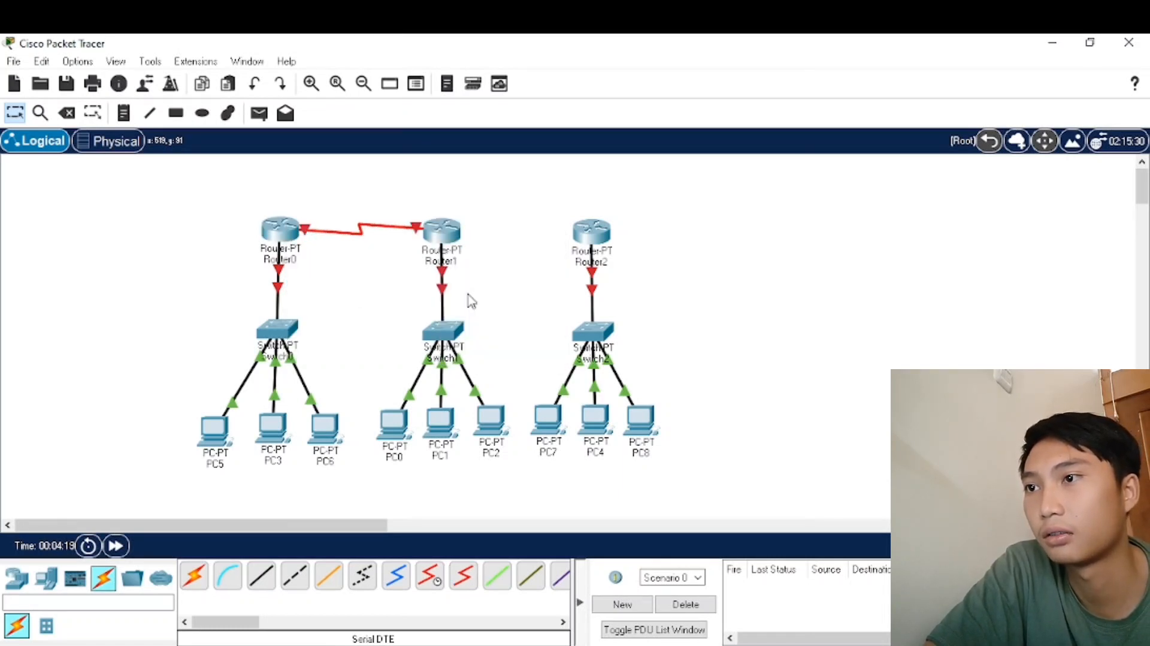
Step: Connect Router2's Serial2/0 to Router1's Serial3/0 with a Serial DTE cable
left_click(458, 575)
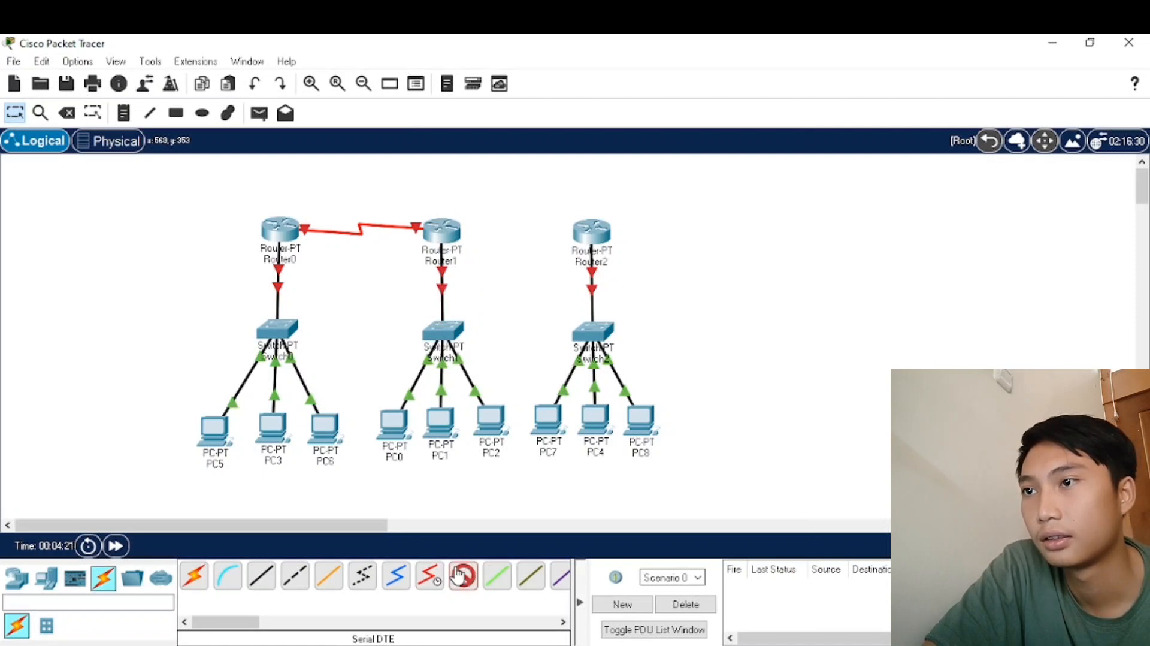
left_click(591, 226)
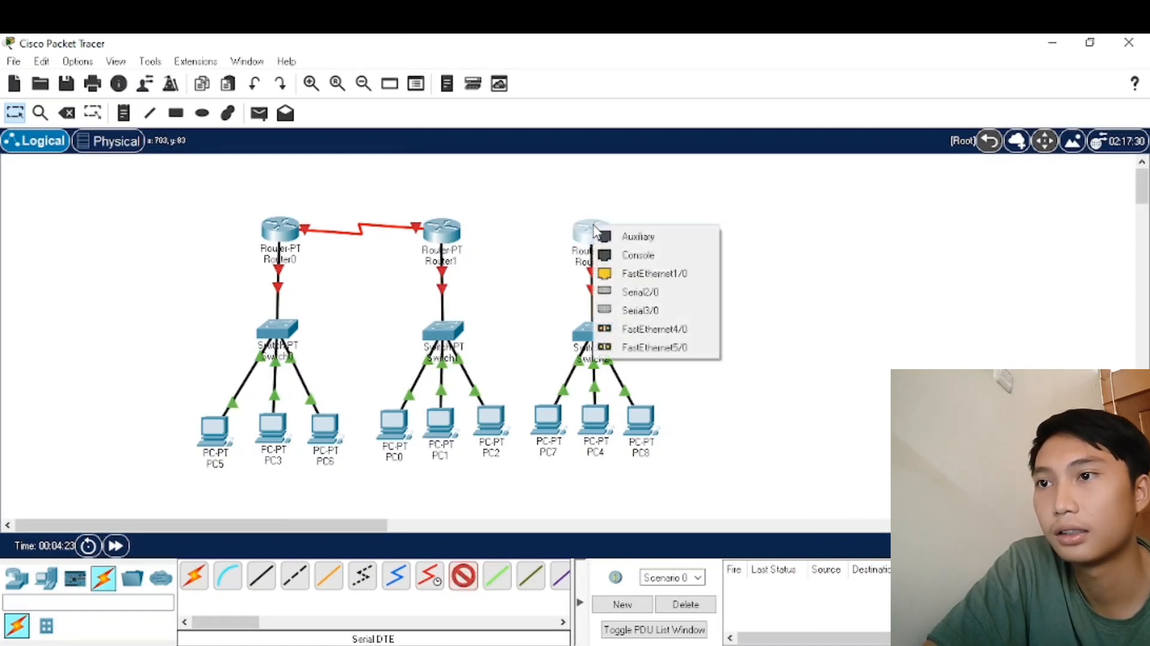
left_click(630, 298)
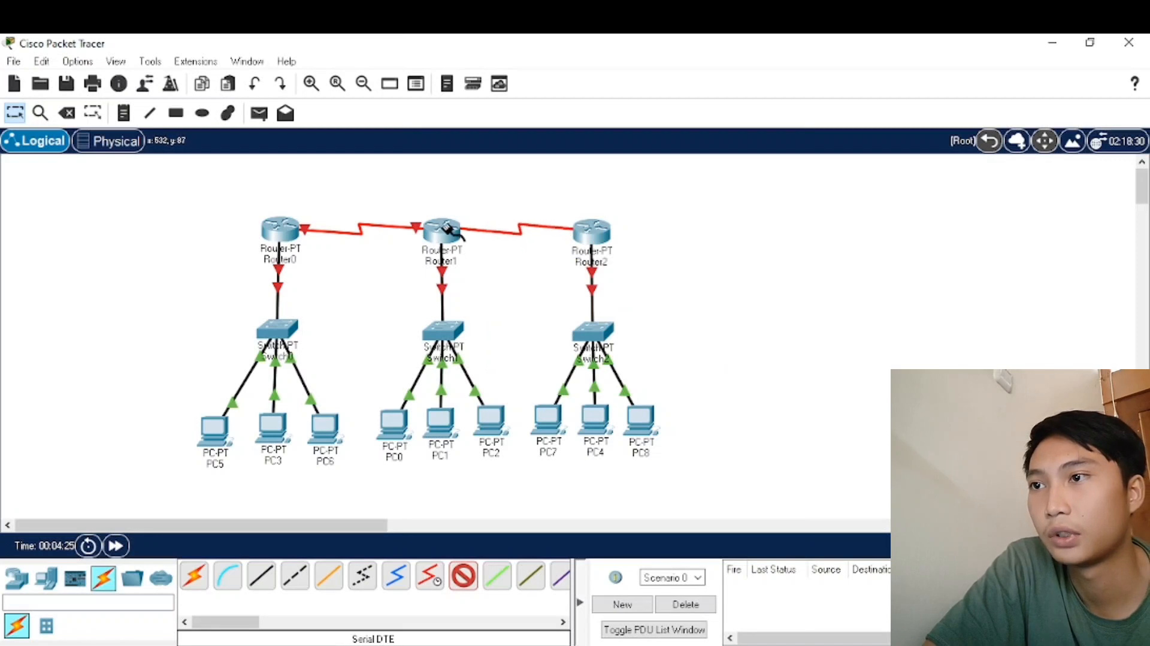
left_click(443, 235)
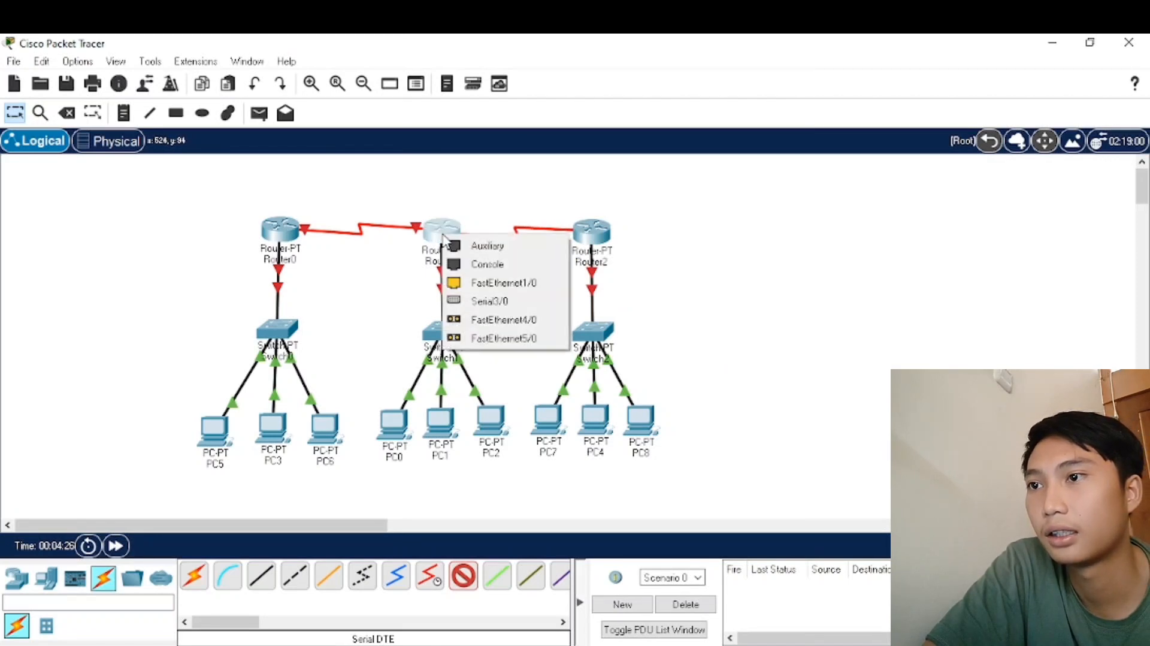
left_click(466, 299)
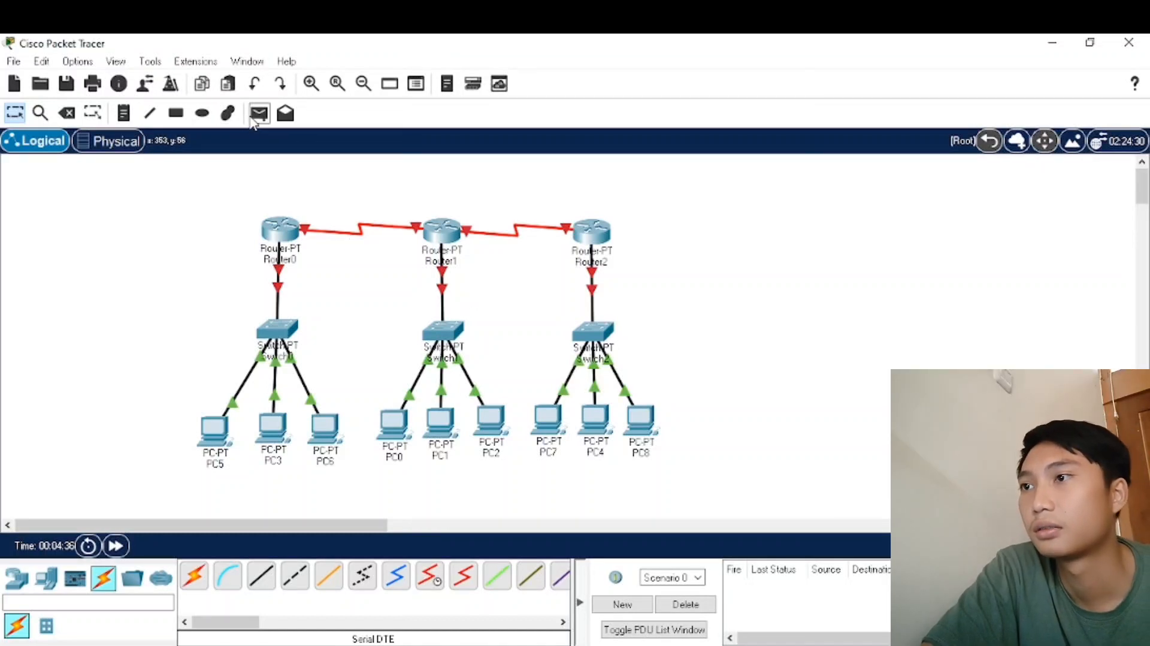
Step: Place the note 192.168.1.1 beside Switch0 and the note 192.168.1.2 below PC5
left_click(123, 112)
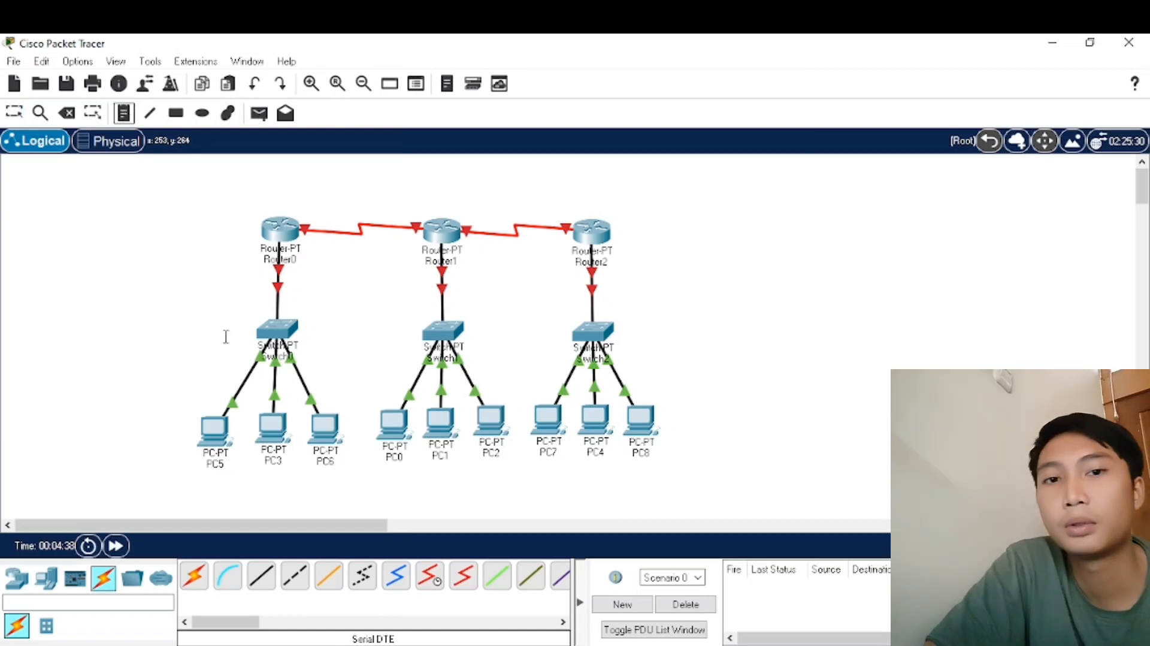
left_click(182, 323)
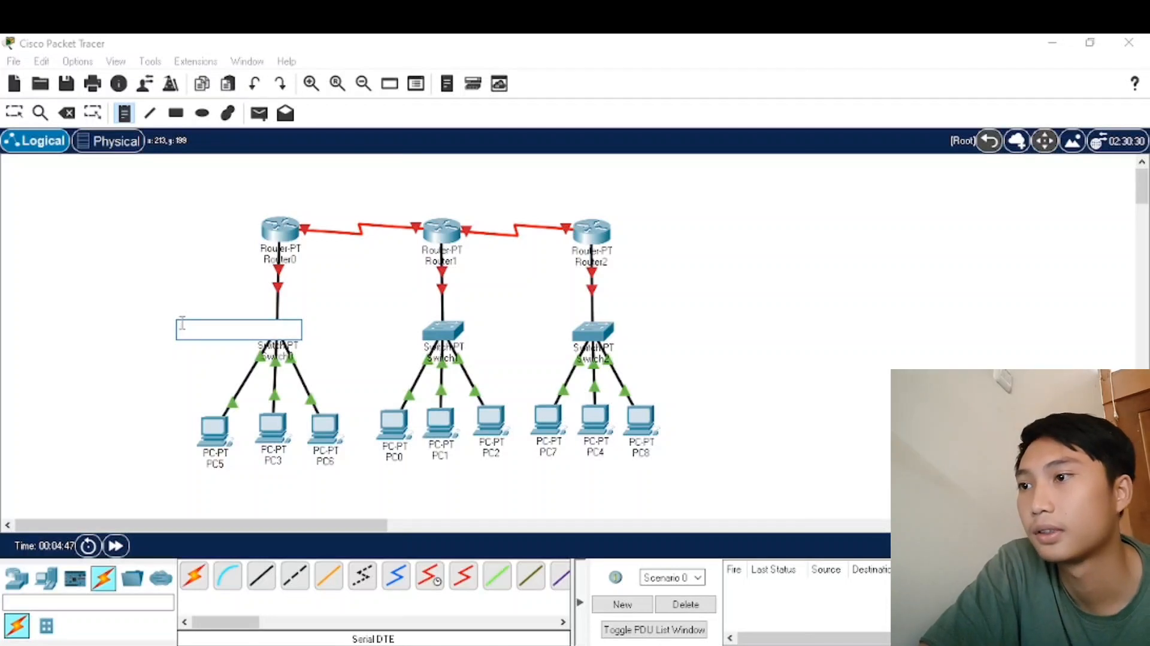
type("192.168.1.1")
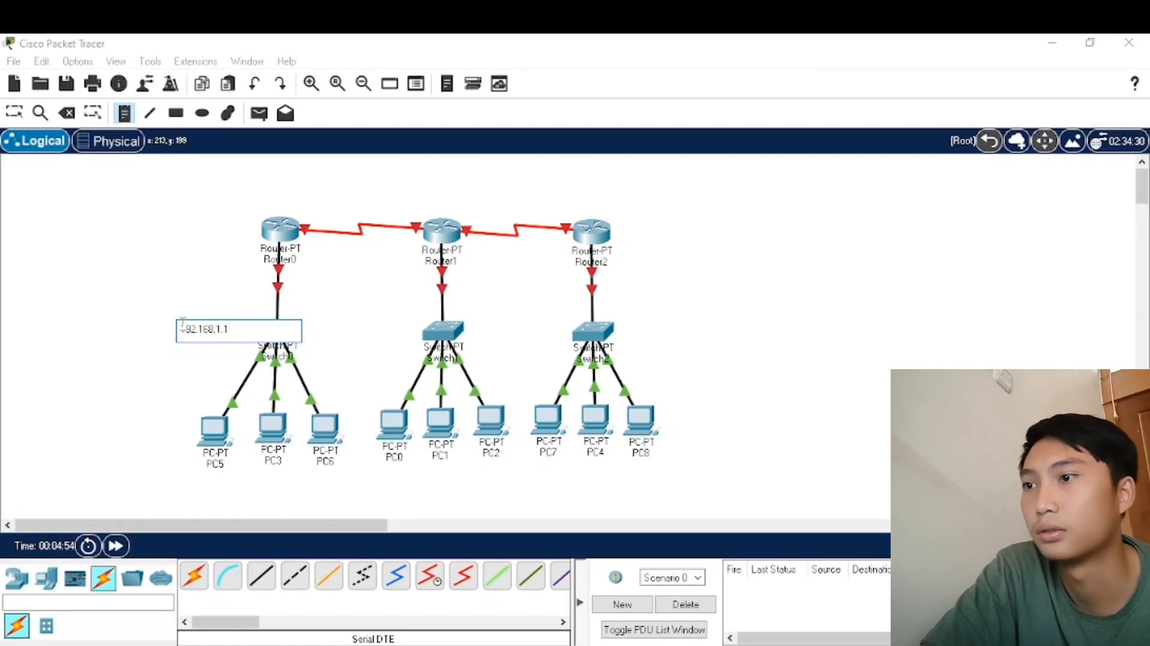
left_click(145, 478)
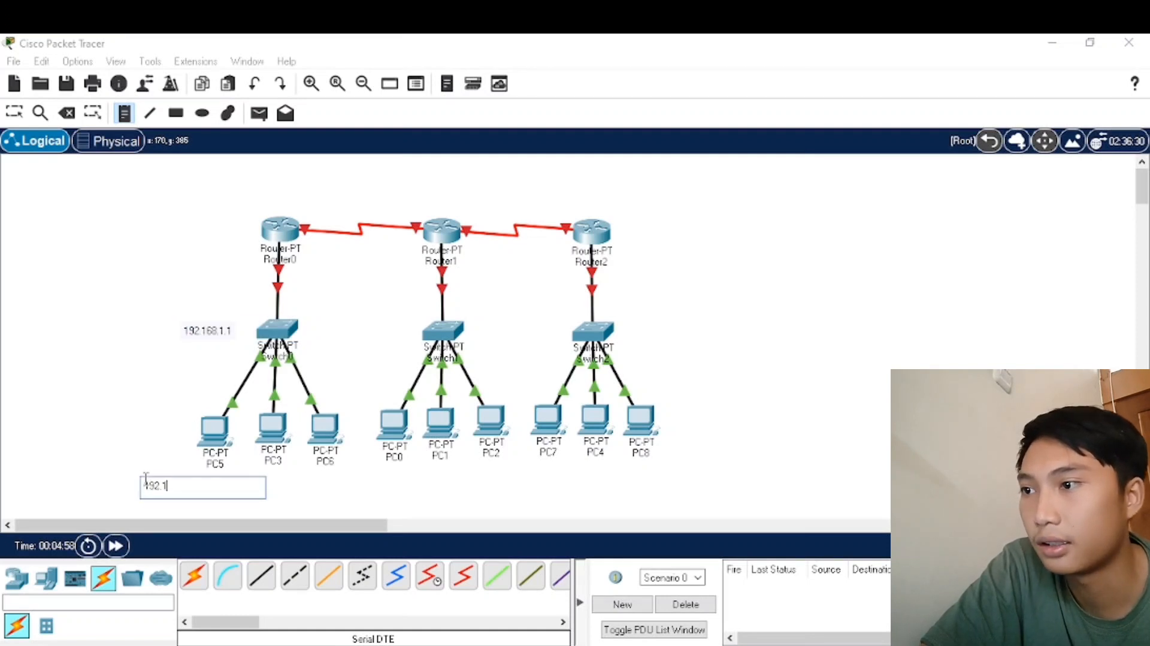
type("192.168.")
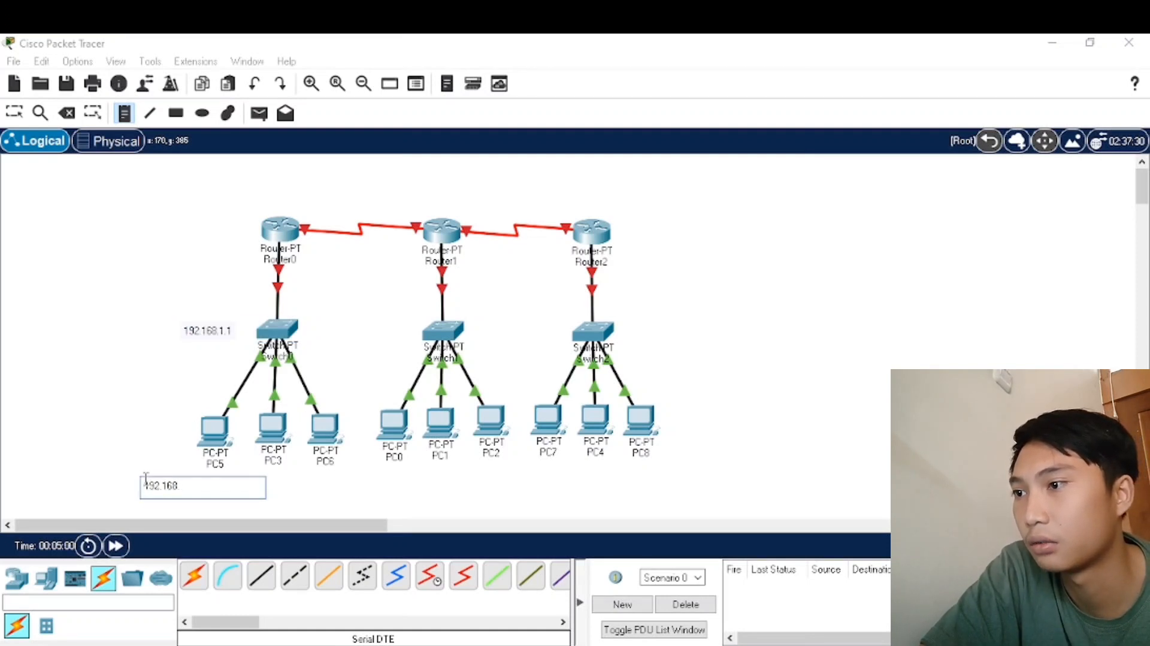
type("1.2")
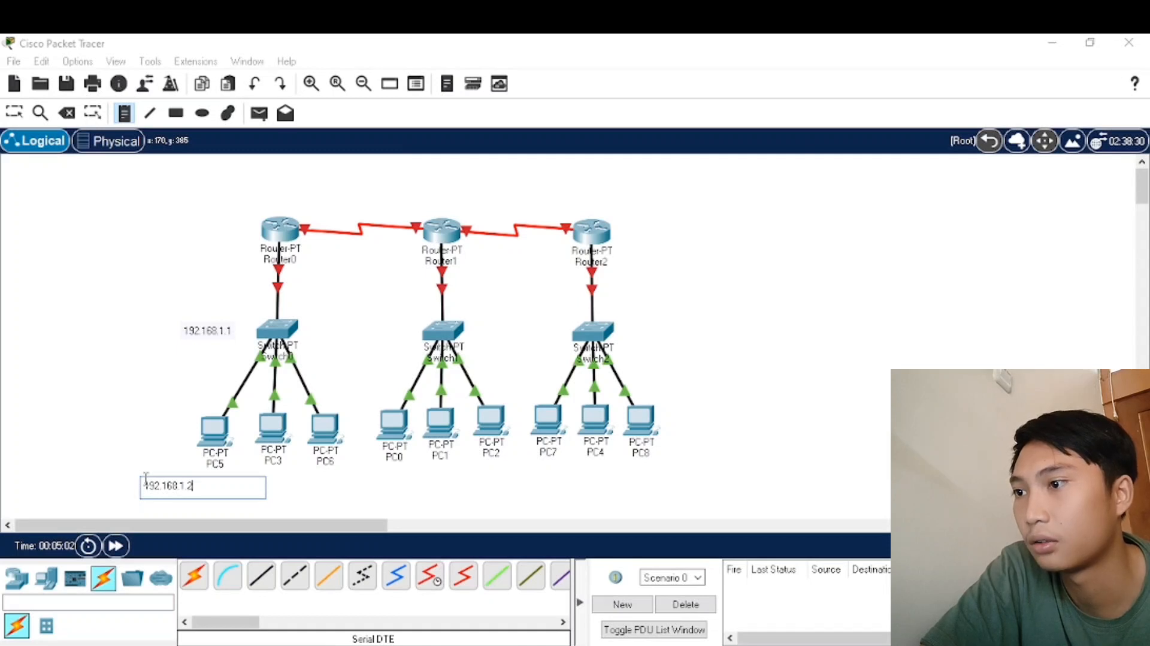
Step: Place the note 192.168.1.3 below PC3 and the note 192.168.1.4 below PC6
left_click(281, 491)
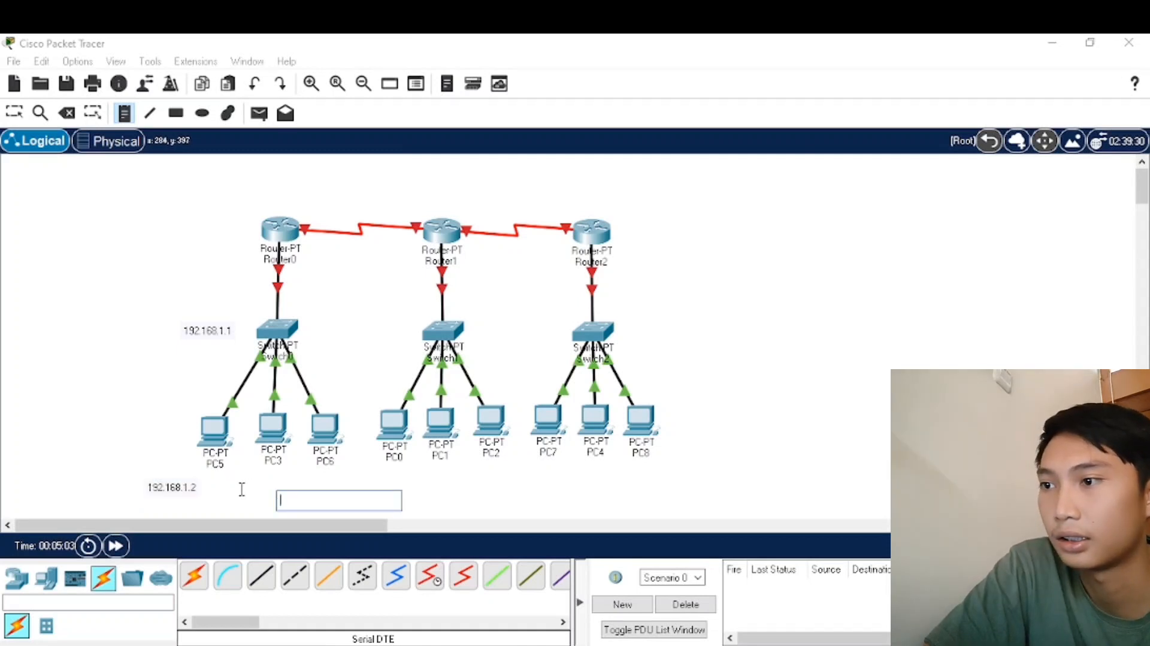
left_click(241, 488)
type("192.168.1.3")
left_click(307, 480)
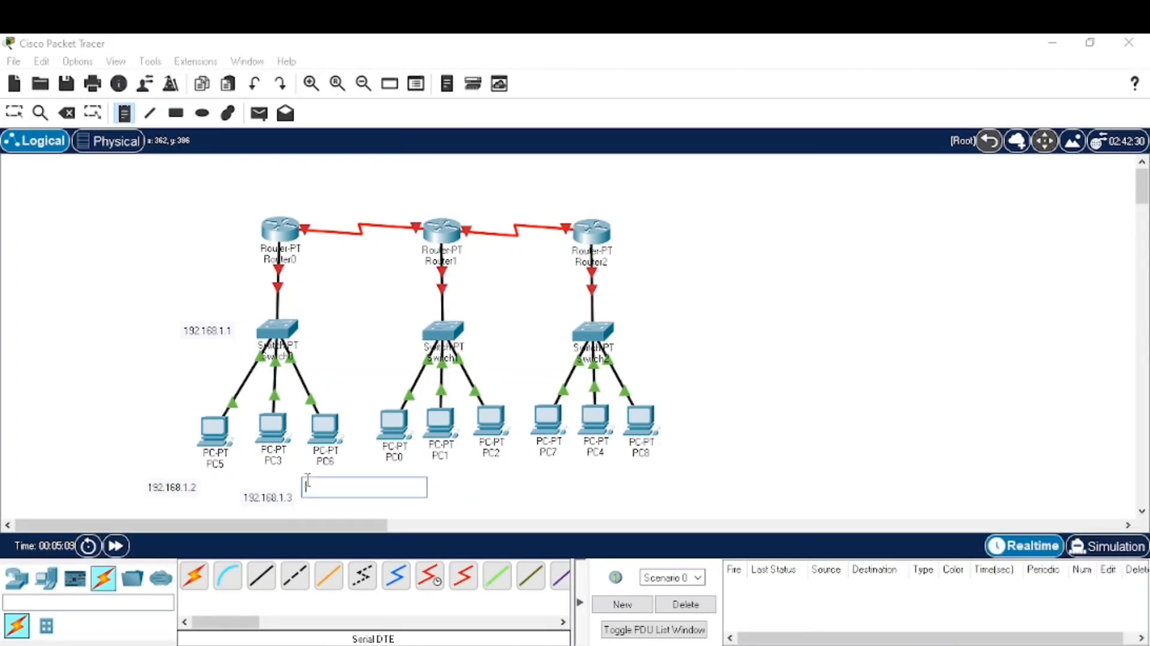
type("192.168")
Step: Place the note 192.168.2.1 beside Switch1 and the note 192.168.2.2 below PC0
left_click(353, 325)
type("192.168")
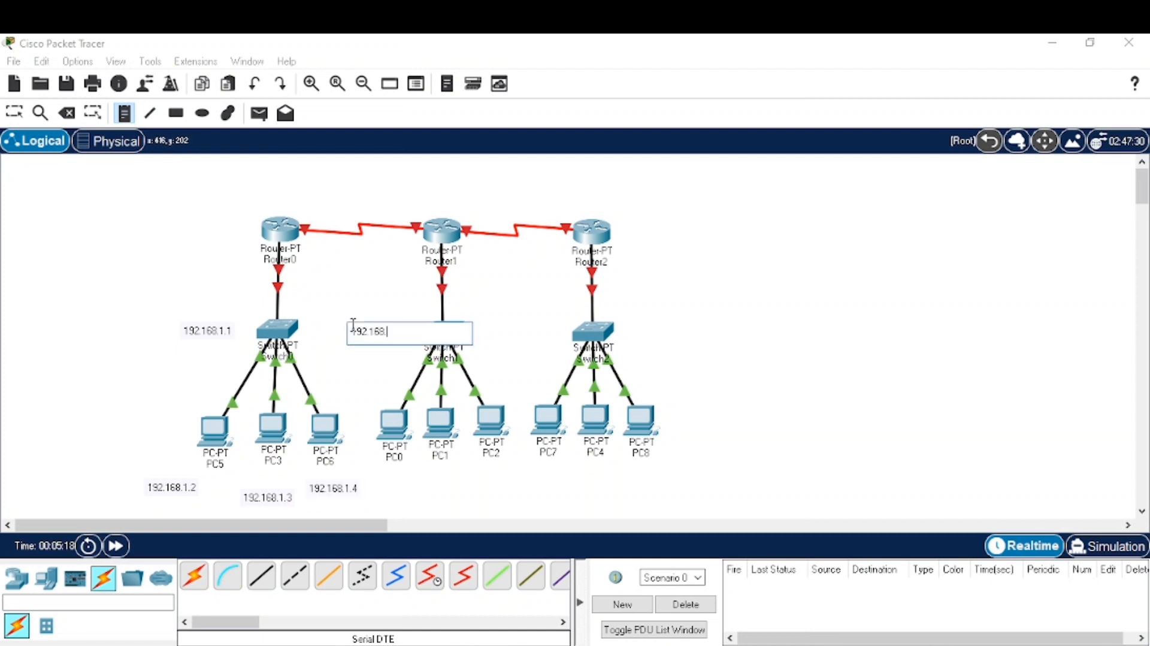
type(".2.1")
left_click(388, 488)
type("192.168.2.2")
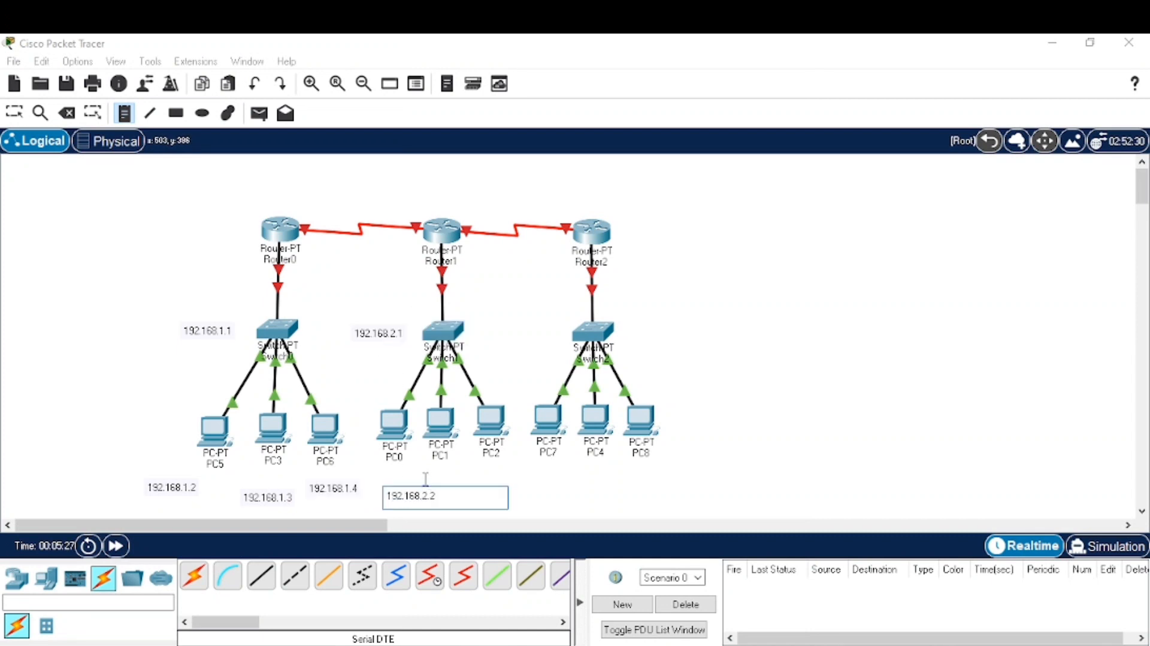
Step: Place the note 192.168.2.3 below PC1 and the note 192.168.2.4 below PC2
left_click(420, 471)
type("192.168.2.3")
left_click(474, 495)
type("192.168.2")
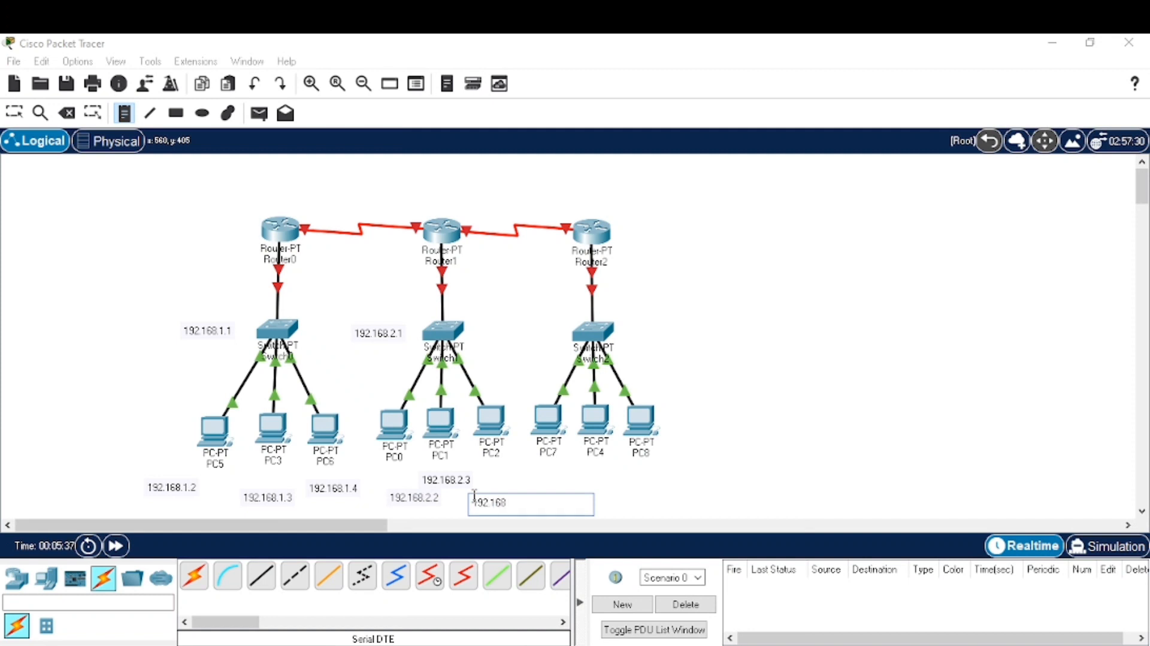
Step: Place the note 192.168.3.1 beside Switch2 and the note 192.168.3.2 below PC7
left_click(504, 329)
type("192.168.3.1")
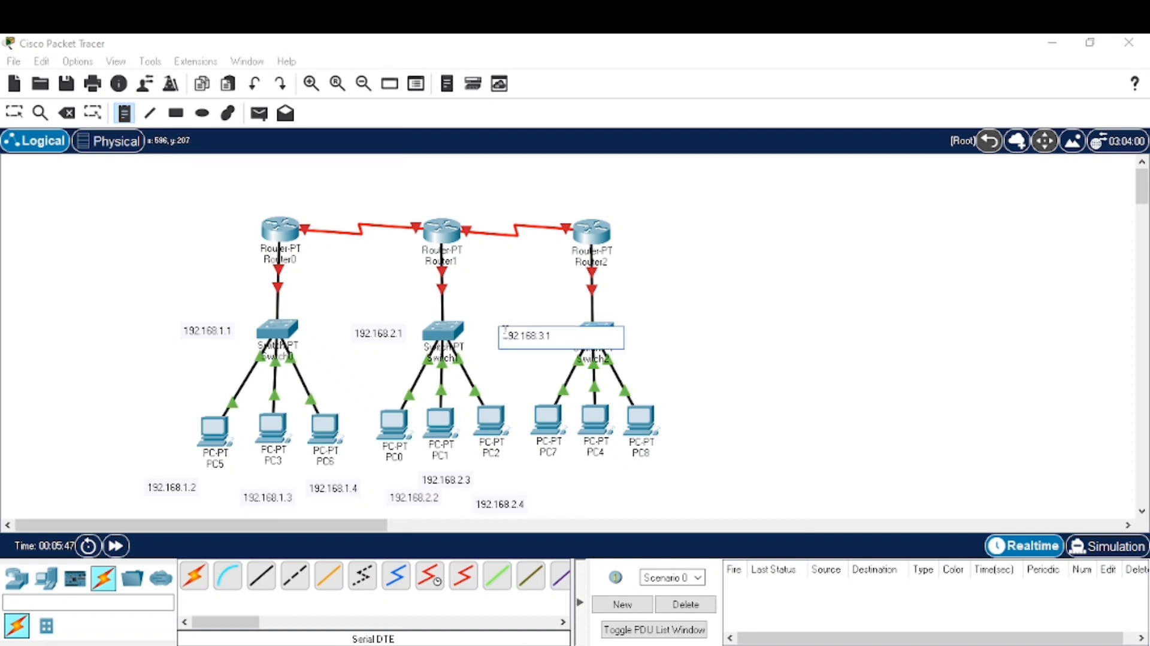
left_click(524, 471)
type("192.168.3.2")
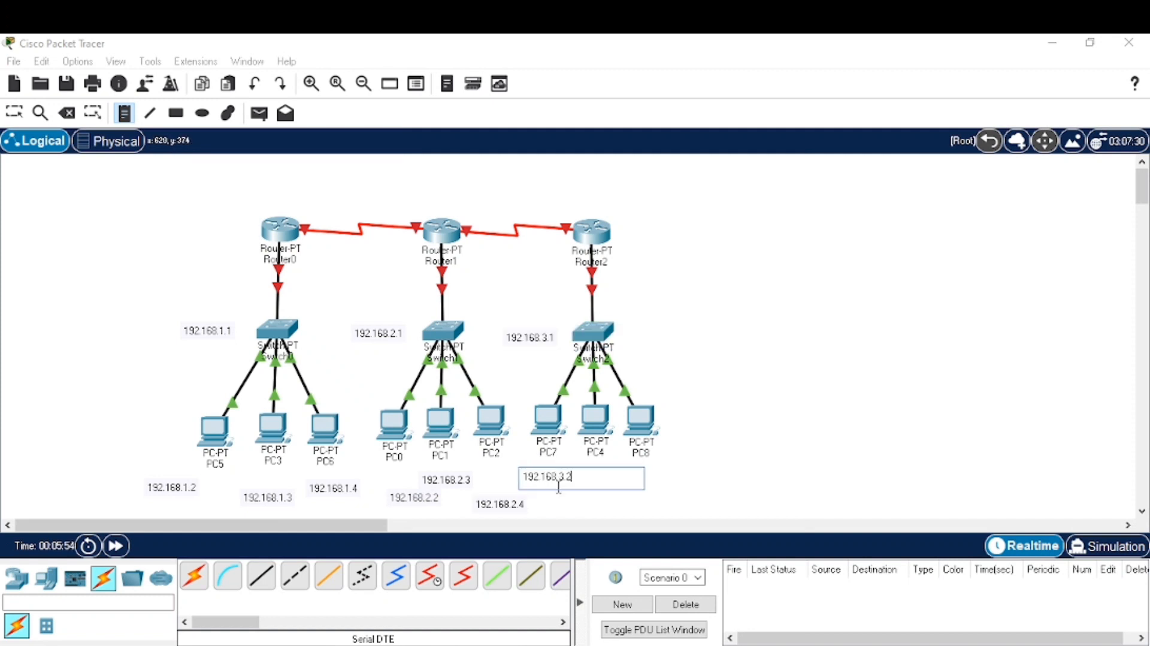
Step: Place the note 192.168.3.3 below PC4 and the note 192.168.3.4 below PC8, ending note placement
left_click(563, 500)
type("192.168.3.3")
left_click(615, 481)
type("192.16")
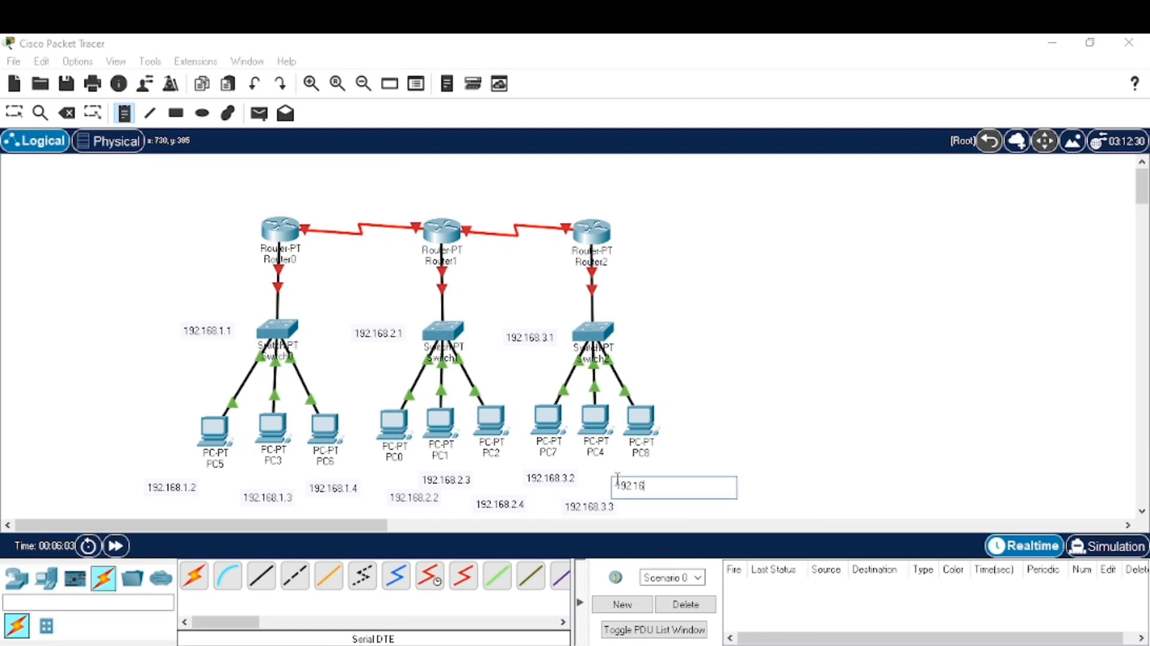
key("Escape")
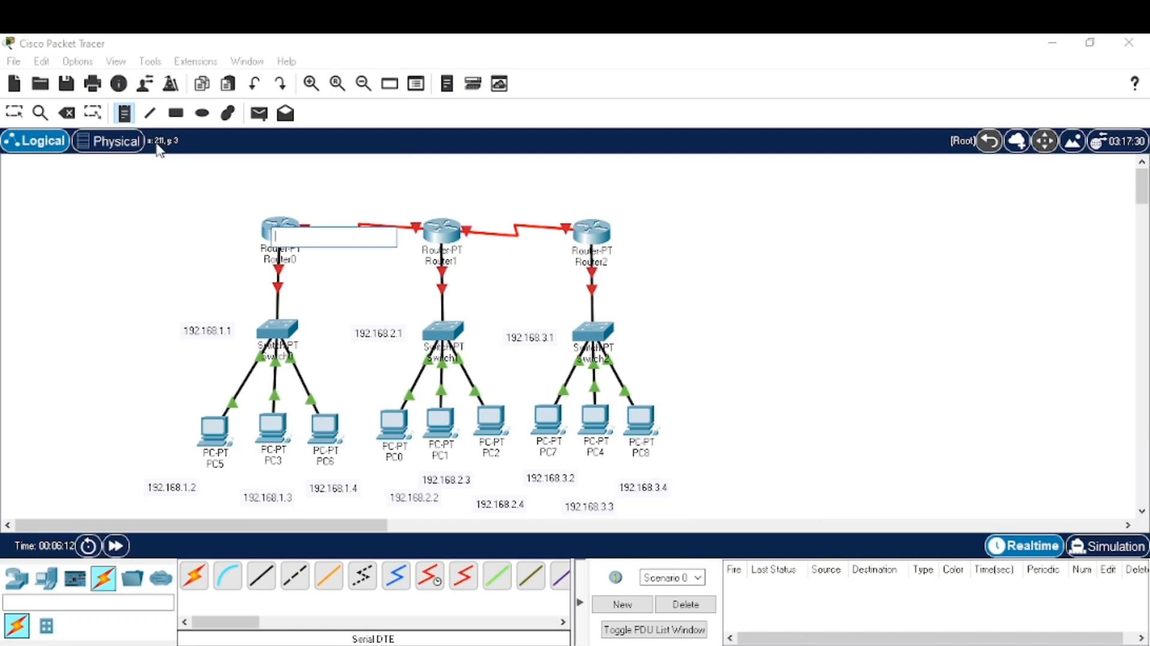
Step: Raise the three routers and spread Router0 and Router2 farther away from Router1
left_click_drag(280, 229, 256, 204)
left_click_drag(442, 230, 442, 203)
left_click_drag(585, 236, 611, 204)
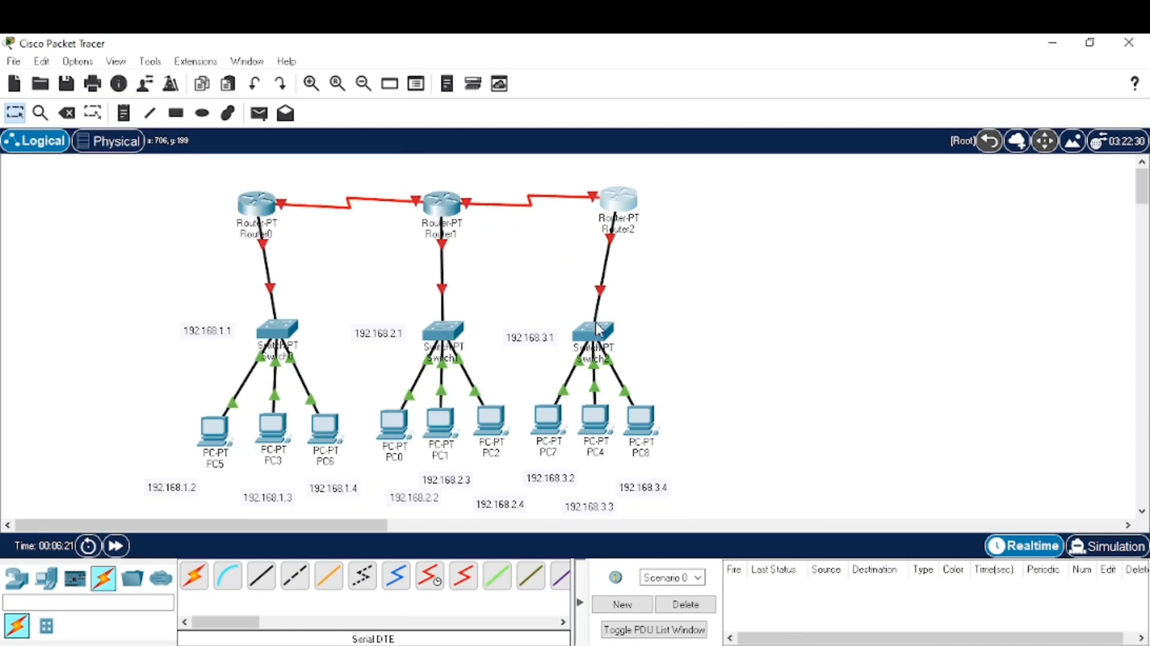
Step: Align Switch2 beneath Router2 and space PC8, PC4 and PC7 out below it
left_click_drag(593, 331, 620, 323)
left_click_drag(641, 418, 693, 414)
left_click_drag(595, 419, 627, 419)
left_click_drag(548, 419, 568, 418)
Step: Move the 192.168.3.x notes next to Switch2, PC7, PC4 and PC8, and raise the 192.168.2.1 note beside Switch1
left_click_drag(645, 488, 694, 467)
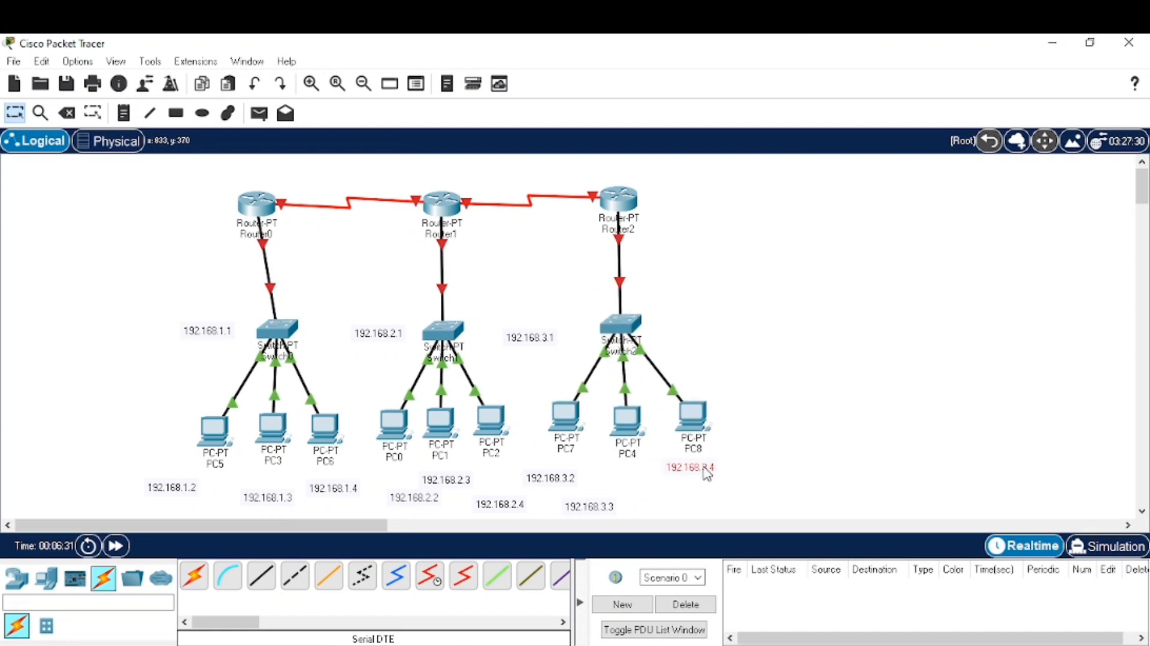
left_click_drag(552, 479, 560, 466)
left_click_drag(592, 508, 628, 486)
left_click_drag(544, 346, 572, 322)
left_click_drag(380, 335, 385, 315)
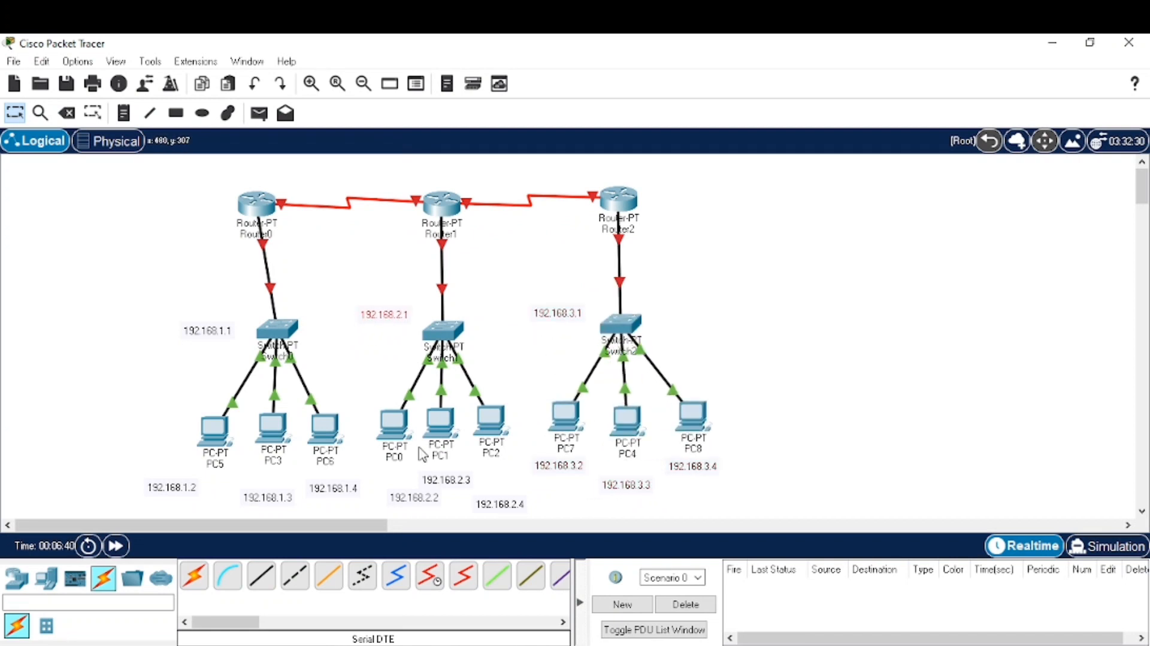
Step: Align Switch0 beneath Router0 and space out the PCs connected to Switch1 and Switch0
left_click_drag(441, 423, 494, 417)
left_click_drag(397, 422, 388, 415)
left_click_drag(495, 419, 507, 418)
left_click_drag(384, 414, 382, 418)
left_click_drag(279, 328, 260, 327)
left_click_drag(329, 436, 188, 422)
Step: Move the notes 192.168.1.1 to 192.168.1.4 next to Switch0, PC5, PC3 and PC6 respectively
left_click_drag(206, 330, 206, 309)
left_click_drag(195, 491, 208, 483)
left_click_drag(271, 499, 260, 490)
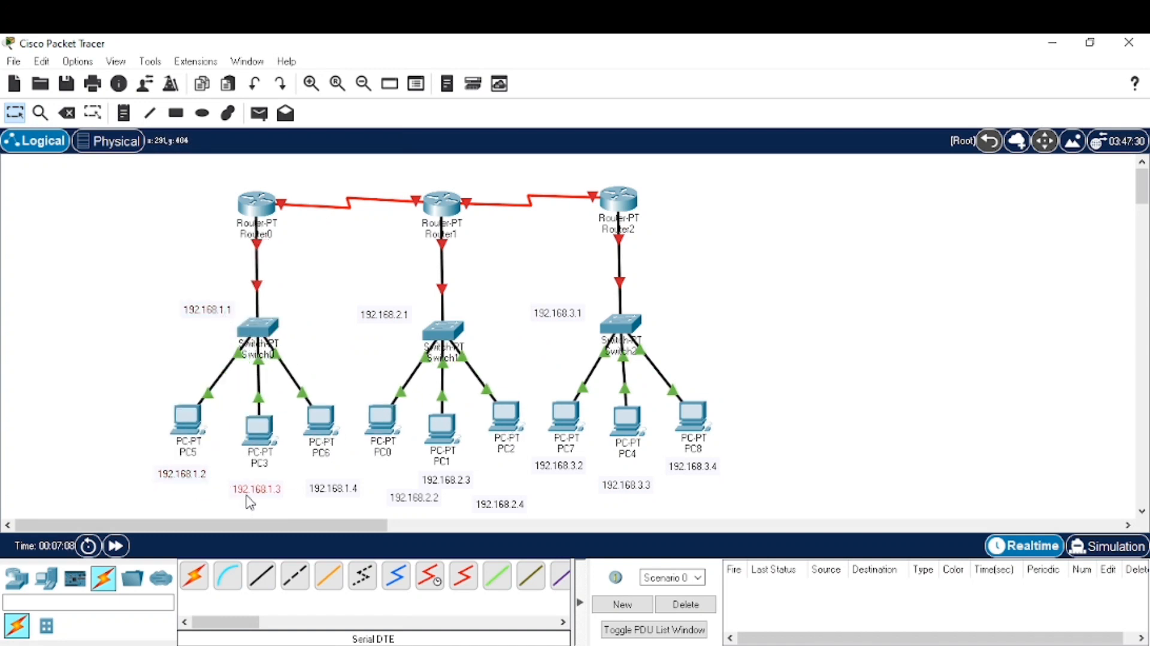
left_click_drag(335, 489, 321, 477)
Step: Move the 192.168.2.x notes beneath PC0, PC1 and PC2, and nudge the other PC notes closer to their devices
left_click_drag(398, 500, 368, 479)
left_click_drag(453, 482, 495, 467)
left_click_drag(383, 477, 386, 469)
double_click(560, 465)
left_click_drag(691, 473, 686, 471)
left_click_drag(326, 474, 323, 470)
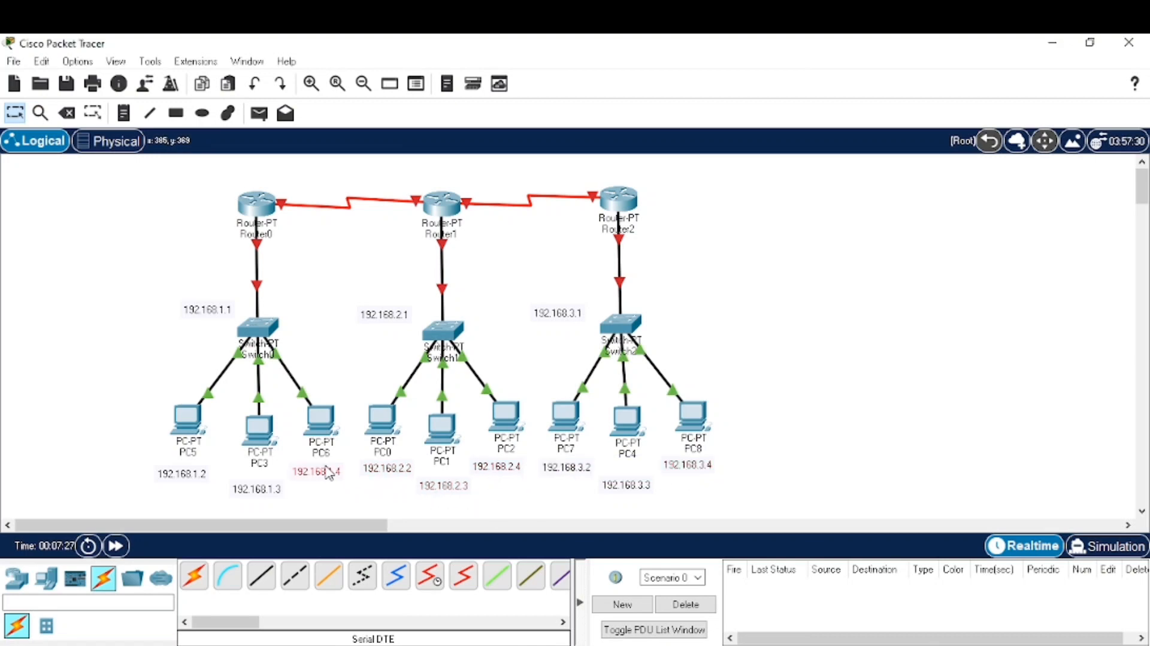
left_click_drag(258, 492, 259, 488)
left_click_drag(183, 476, 186, 473)
Step: Give PC5 the static IPv4 address 192.168.1.2 with subnet mask 255.255.255.0
left_click(187, 422)
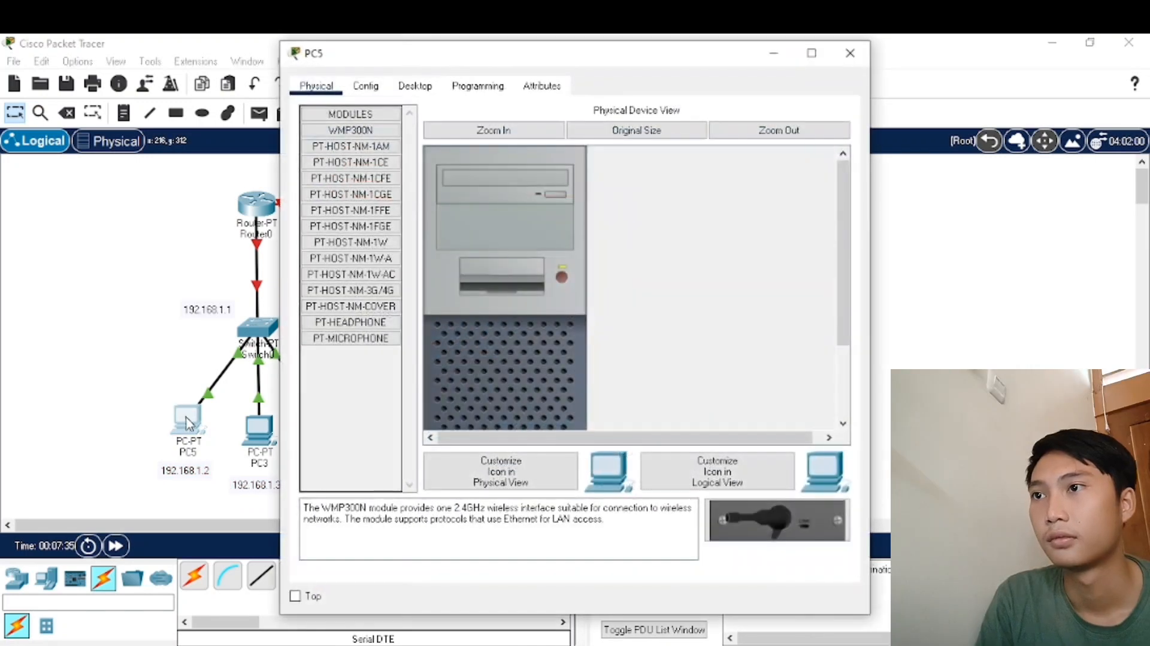
left_click(414, 88)
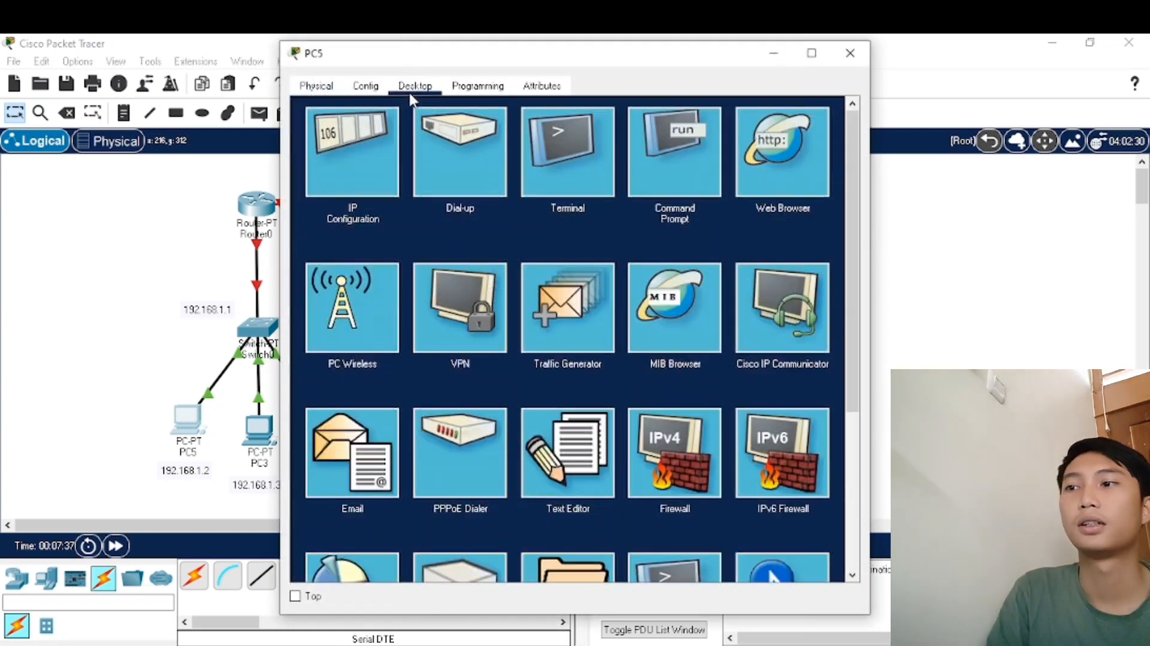
left_click(360, 152)
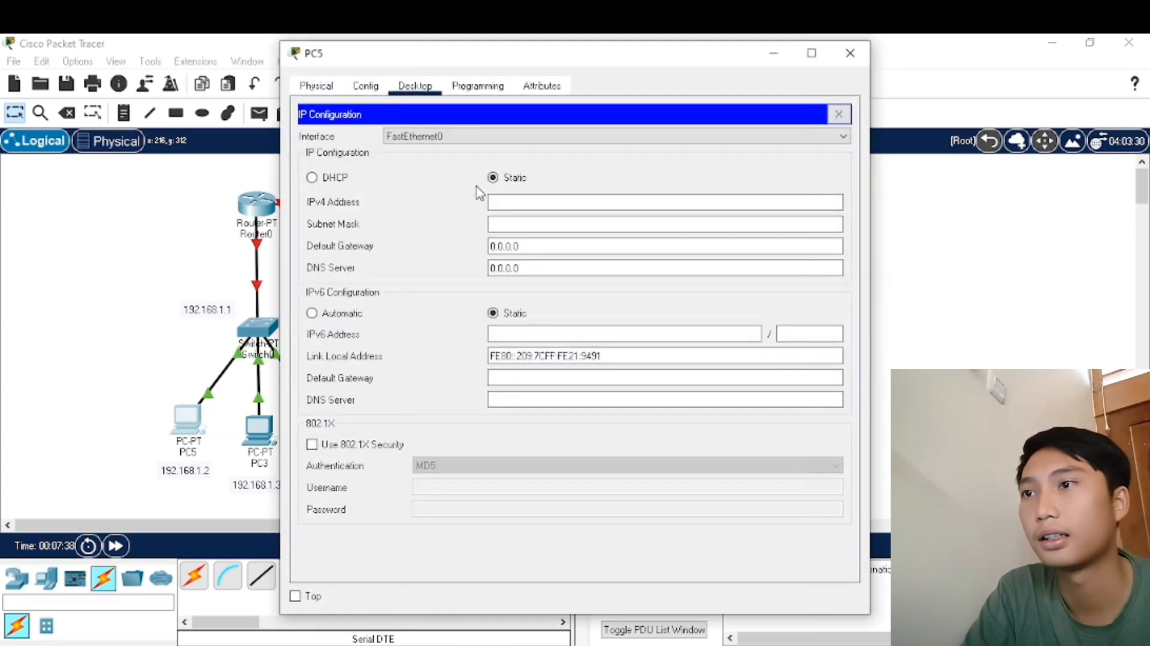
left_click(503, 202)
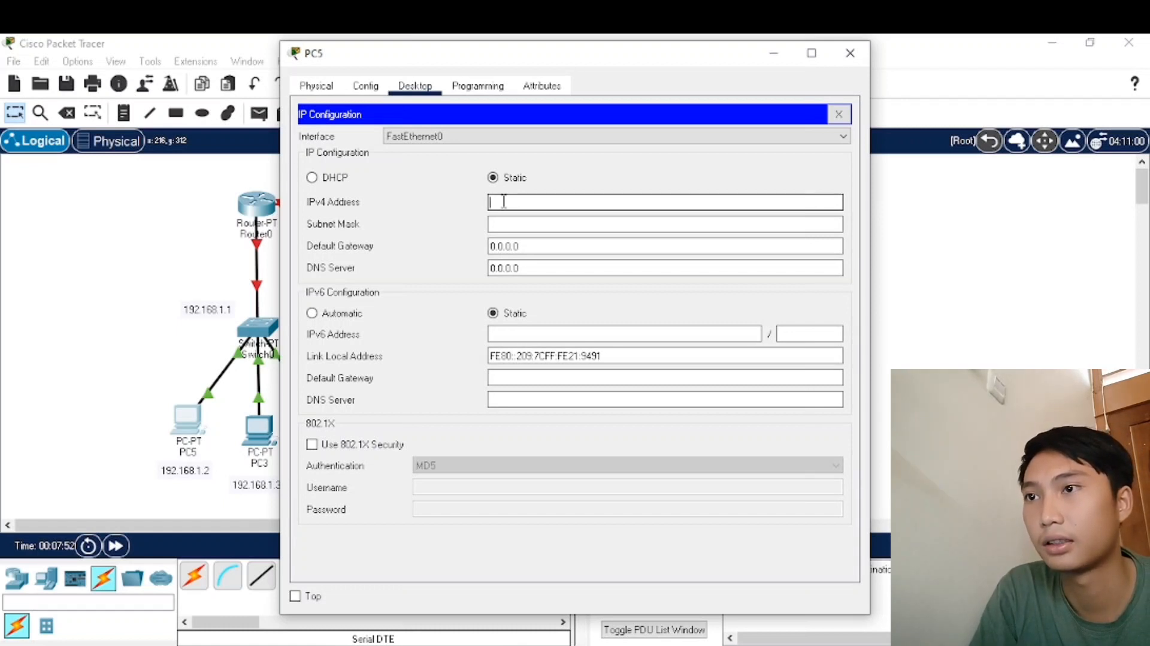
type(".168.1.2")
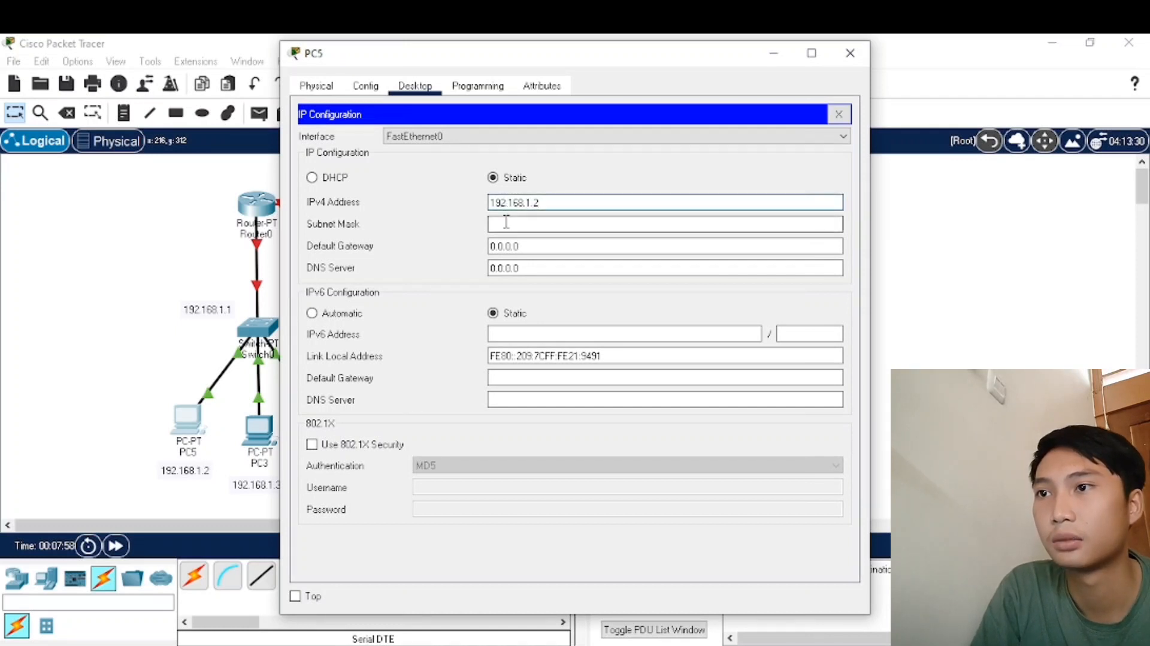
left_click(506, 223)
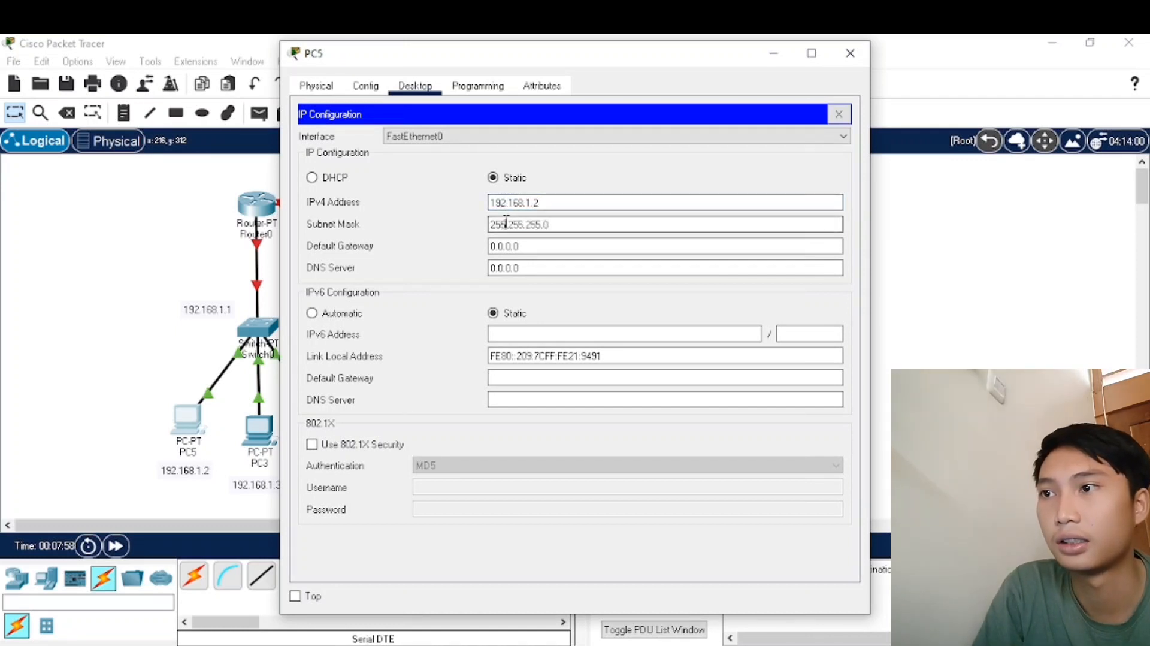
Step: Set PC5's default gateway to 192.168.1.1 and close its configuration window
left_click(545, 246)
key("BackSpace")
key("BackSpace")
key("BackSpace")
key("BackSpace")
key("BackSpace")
key("BackSpace")
key("BackSpace")
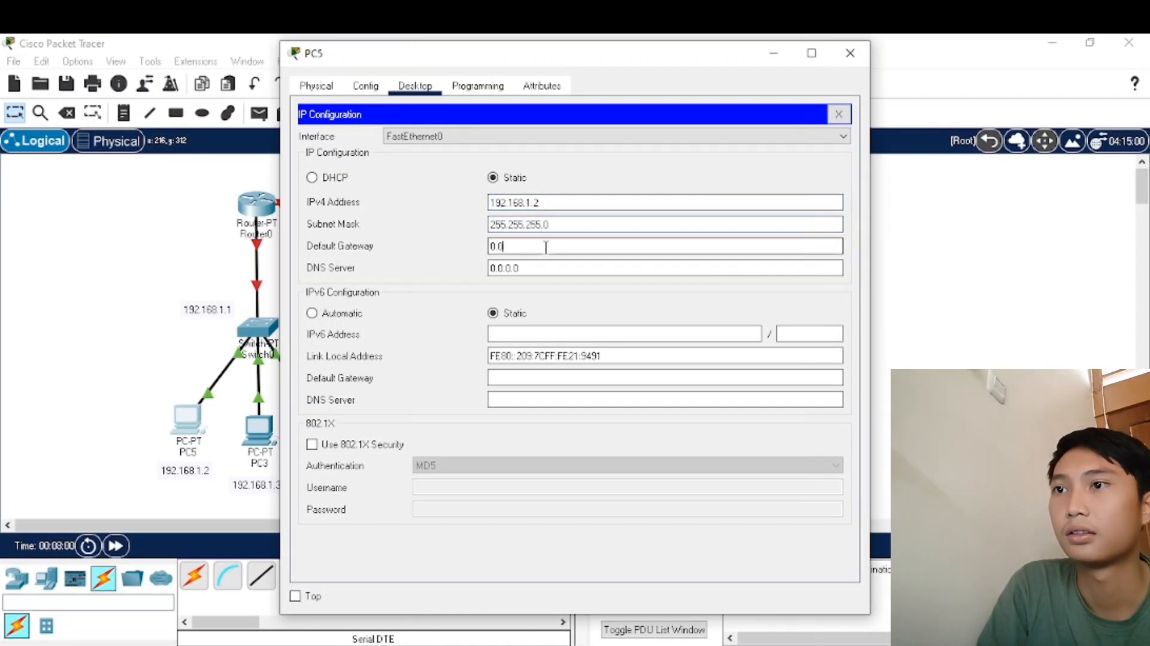
type("192.168.1.1")
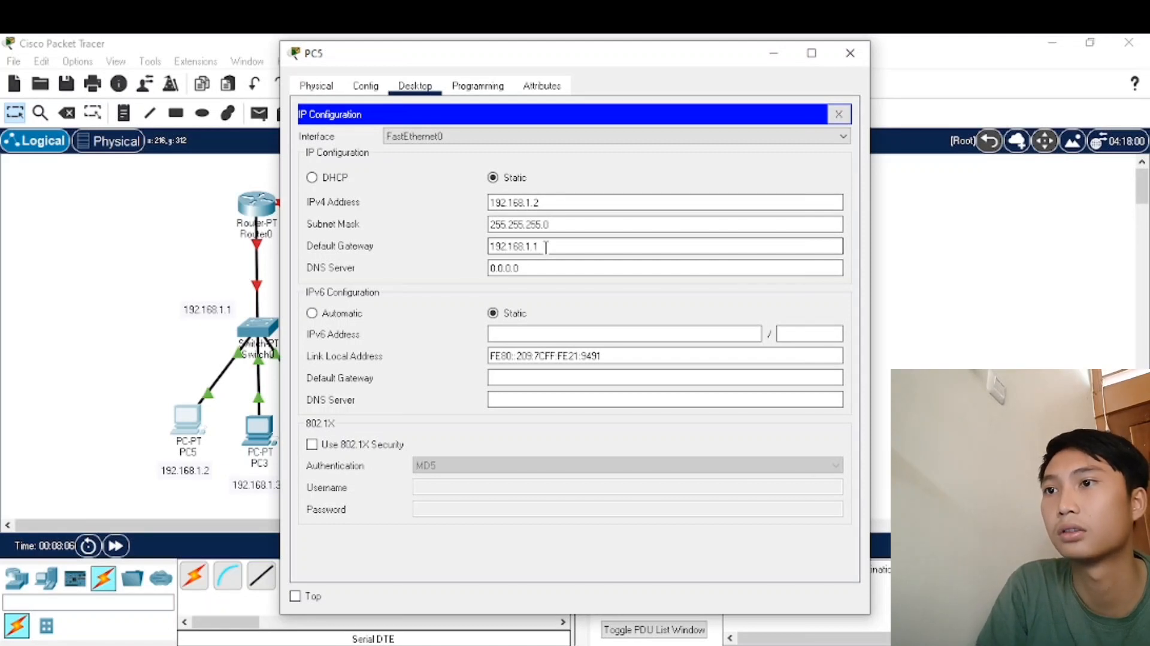
left_click(849, 55)
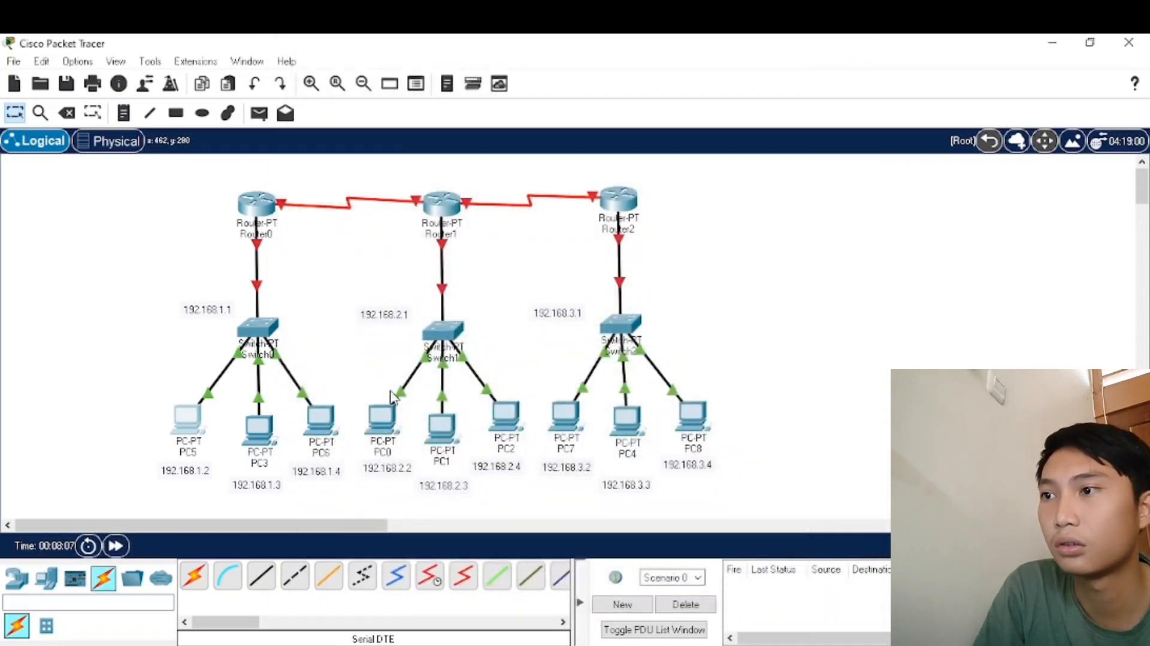
Step: Give PC3 the static IPv4 address 192.168.1.3 with subnet mask 255.255.255.0
left_click(261, 443)
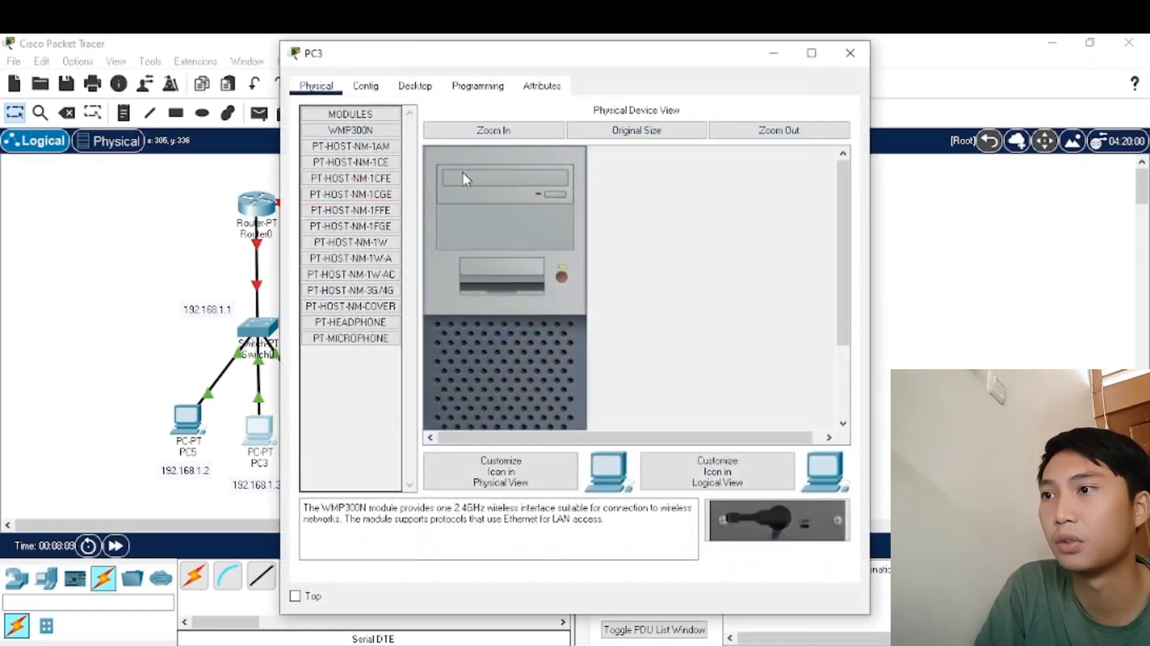
left_click(415, 87)
left_click(354, 176)
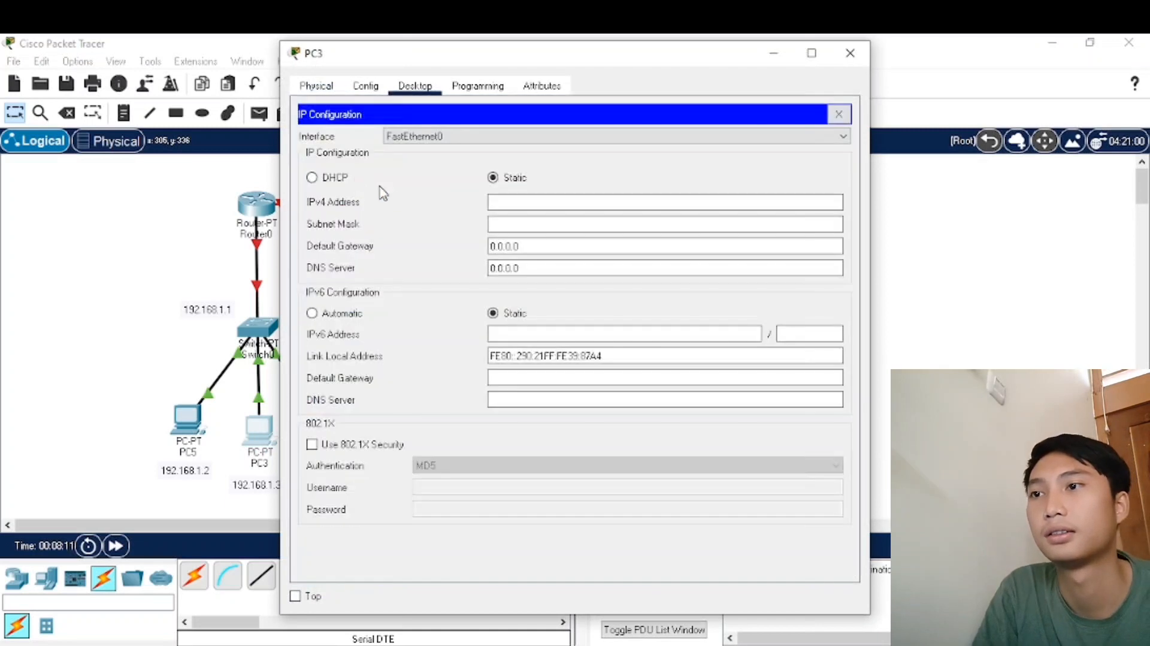
left_click(529, 203)
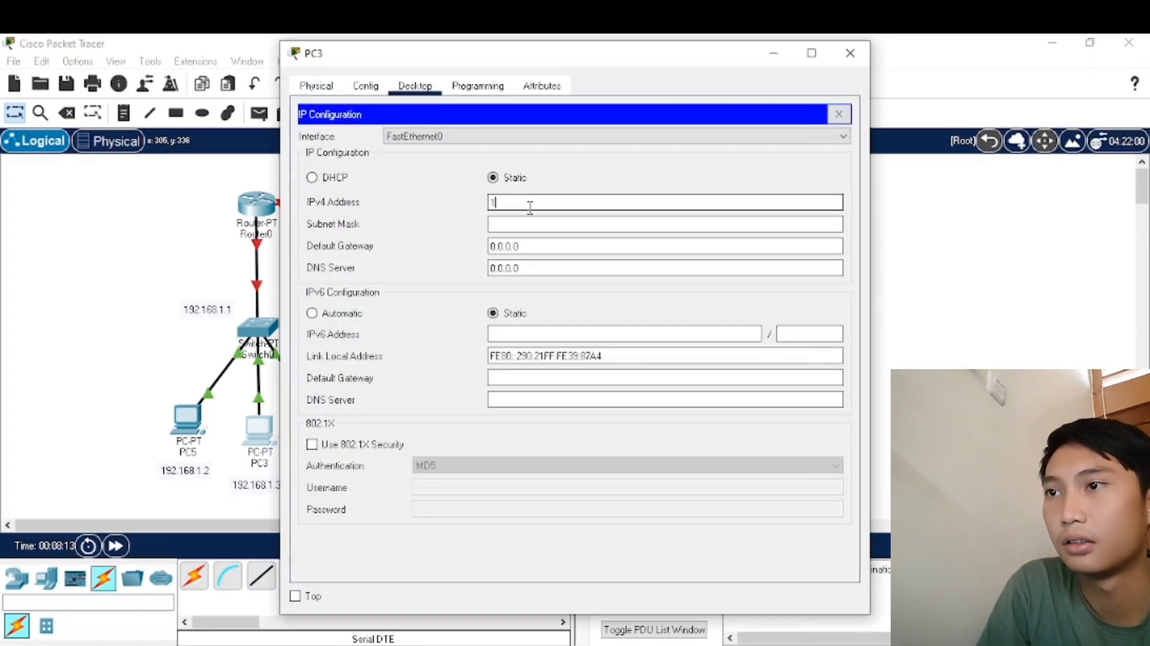
type("192.168.1.3")
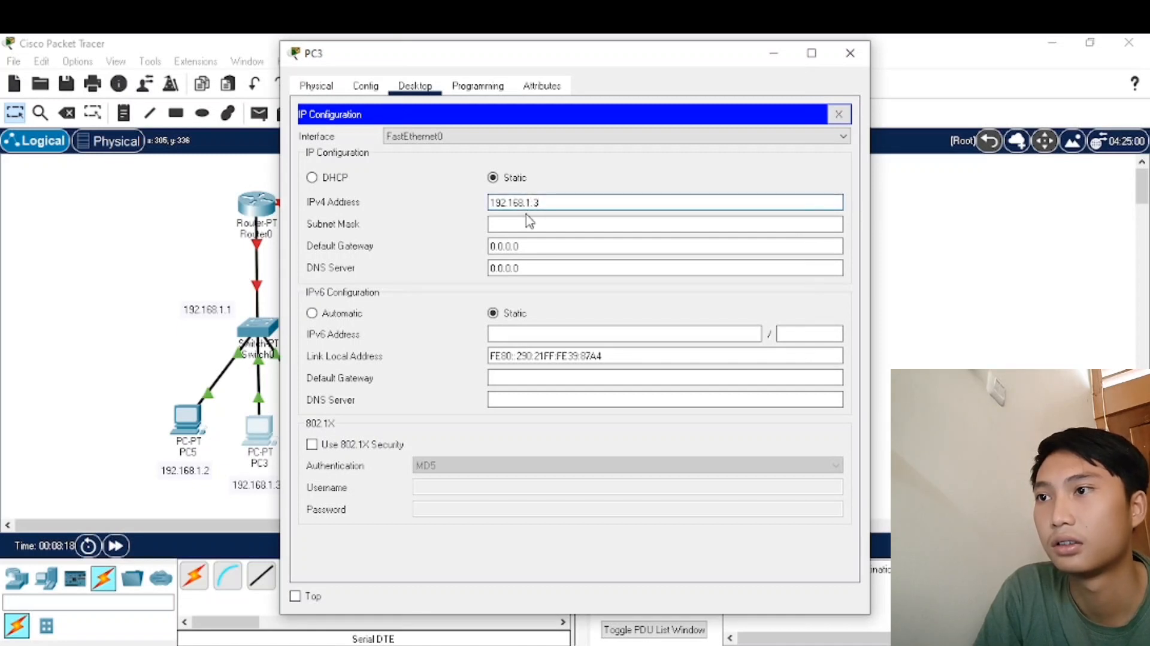
left_click(525, 223)
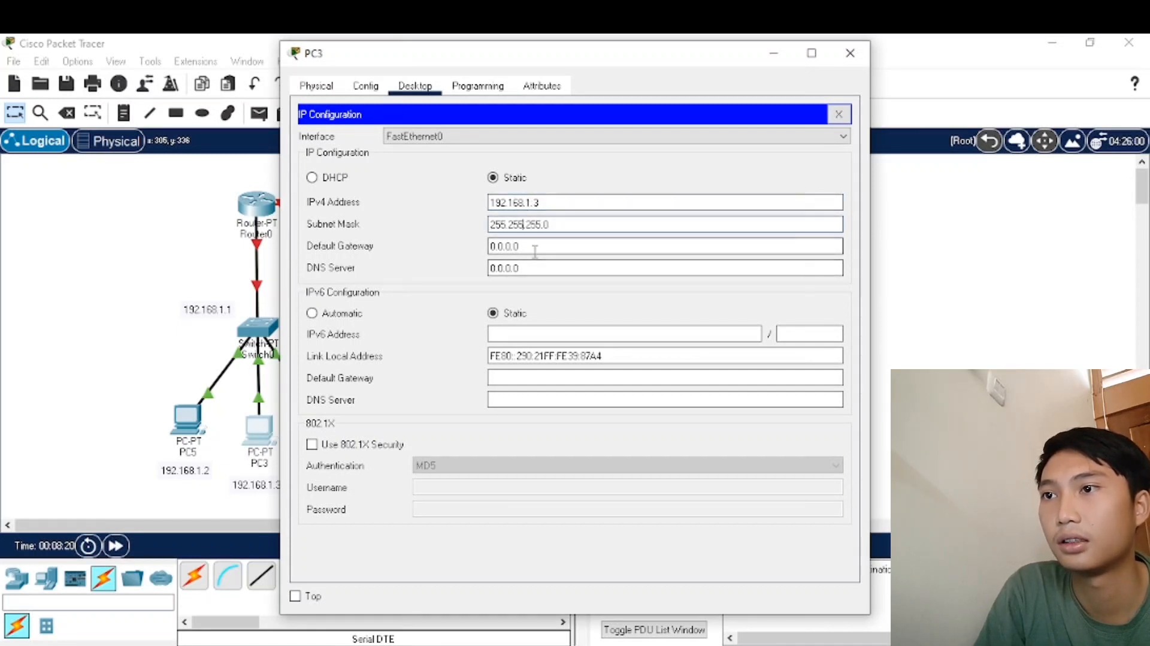
Step: Set PC3's default gateway to 192.168.1.1
key("BackSpace")
key("BackSpace")
key("BackSpace")
key("BackSpace")
key("BackSpace")
key("BackSpace")
key("BackSpace")
type("1")
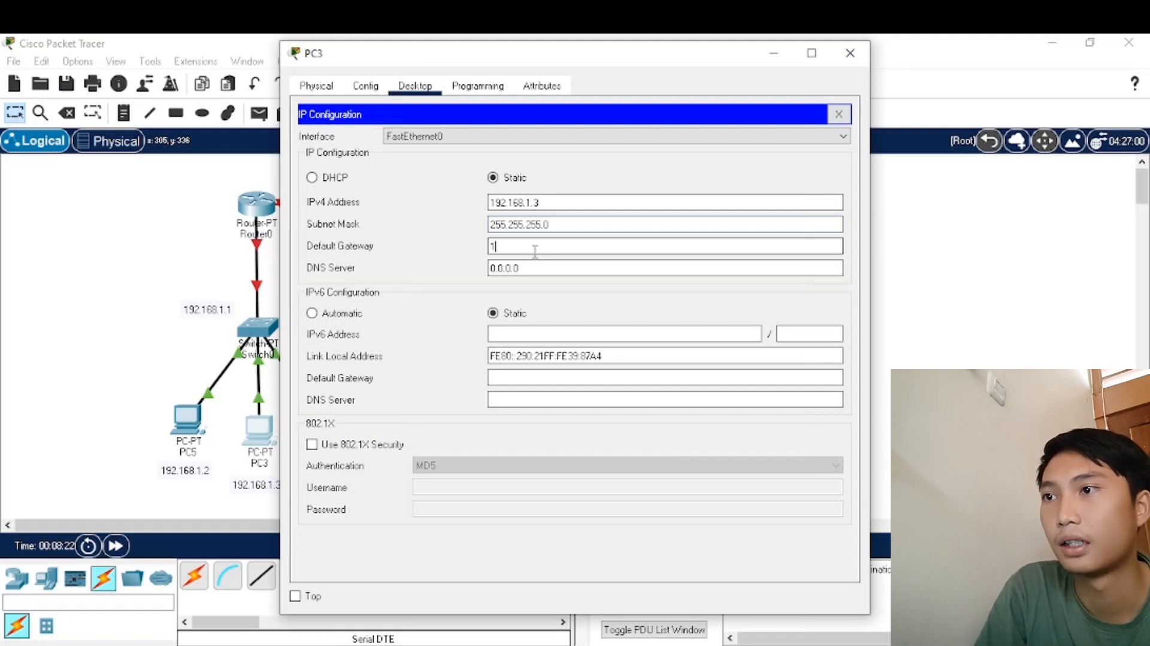
type("92.168")
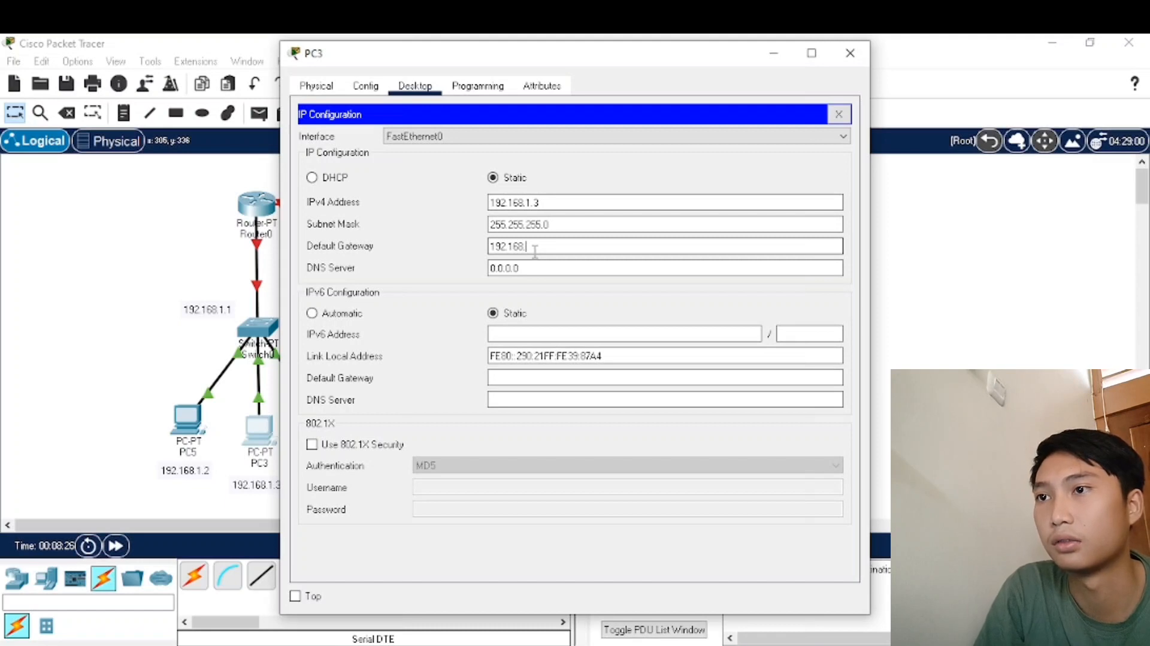
type(".1.1")
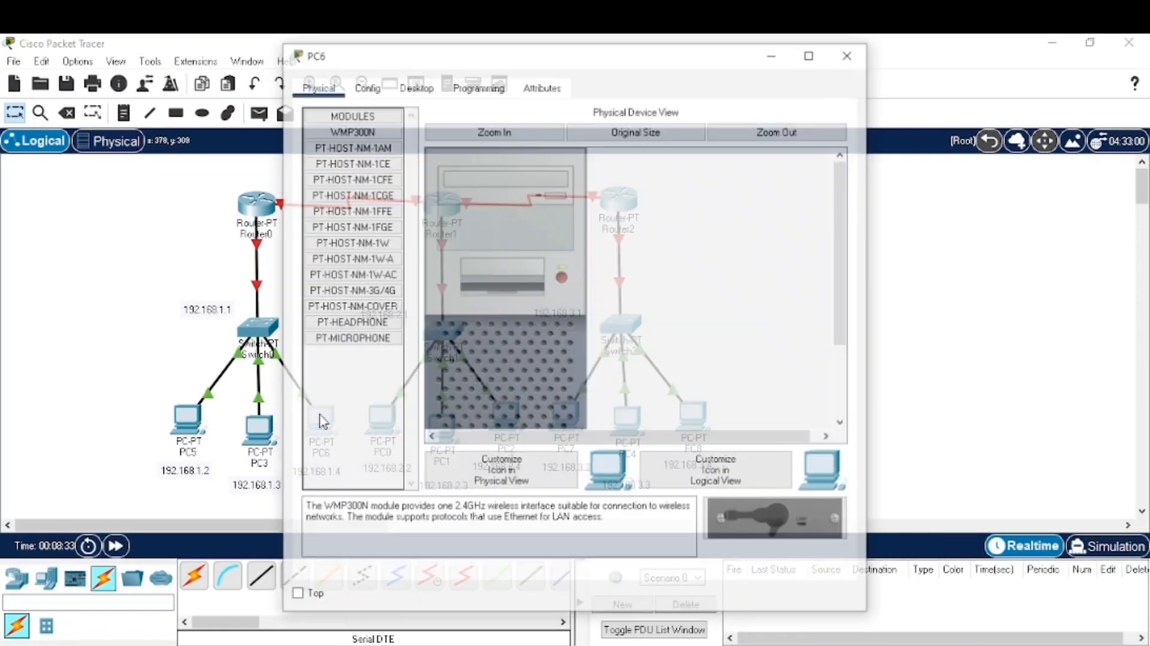
Step: Give PC6 the static IPv4 address 192.168.1.4, subnet mask 255.255.255.0 and its network's default gateway
left_click(415, 86)
left_click(367, 153)
left_click(512, 201)
type("192.168.1.4")
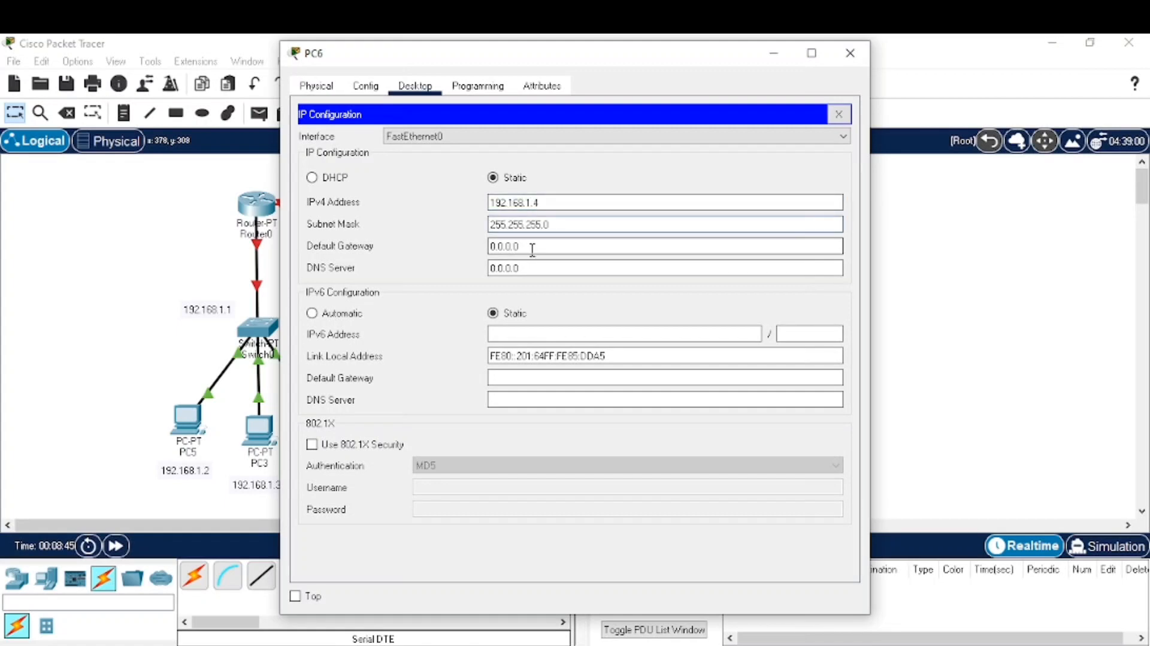
type("192")
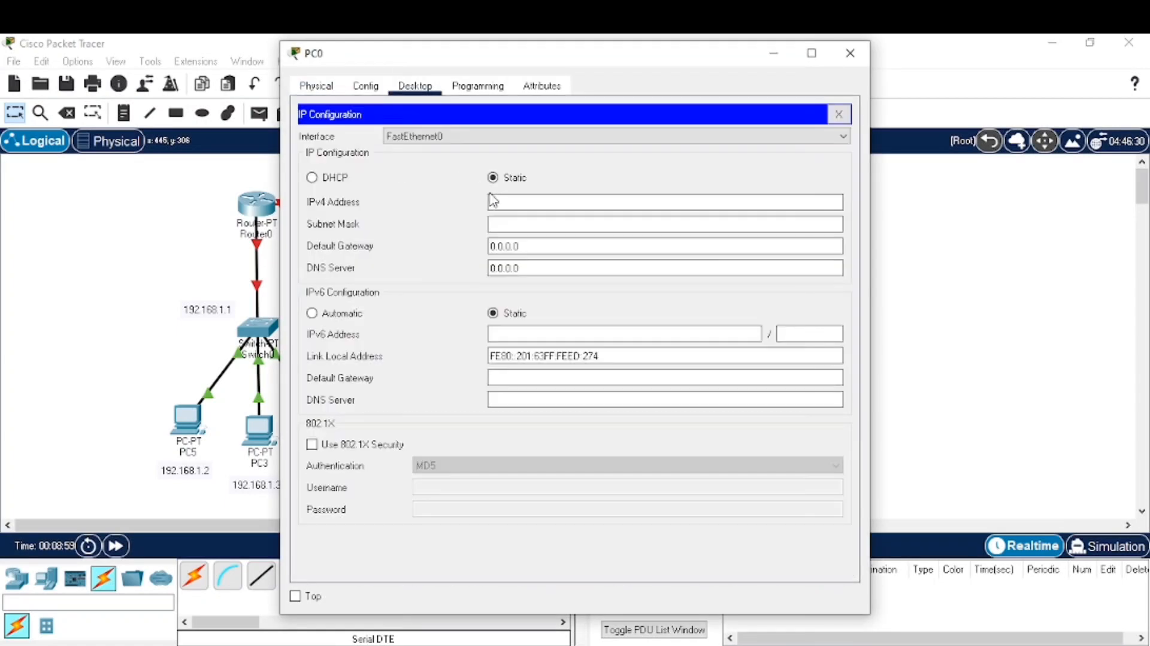
Step: Give PC0 the static IPv4 address 192.168.2.2, subnet mask 255.255.255.0 and default gateway 192.168.2.1
left_click(497, 202)
type("192.168.2.2")
left_click(500, 223)
left_click(504, 246)
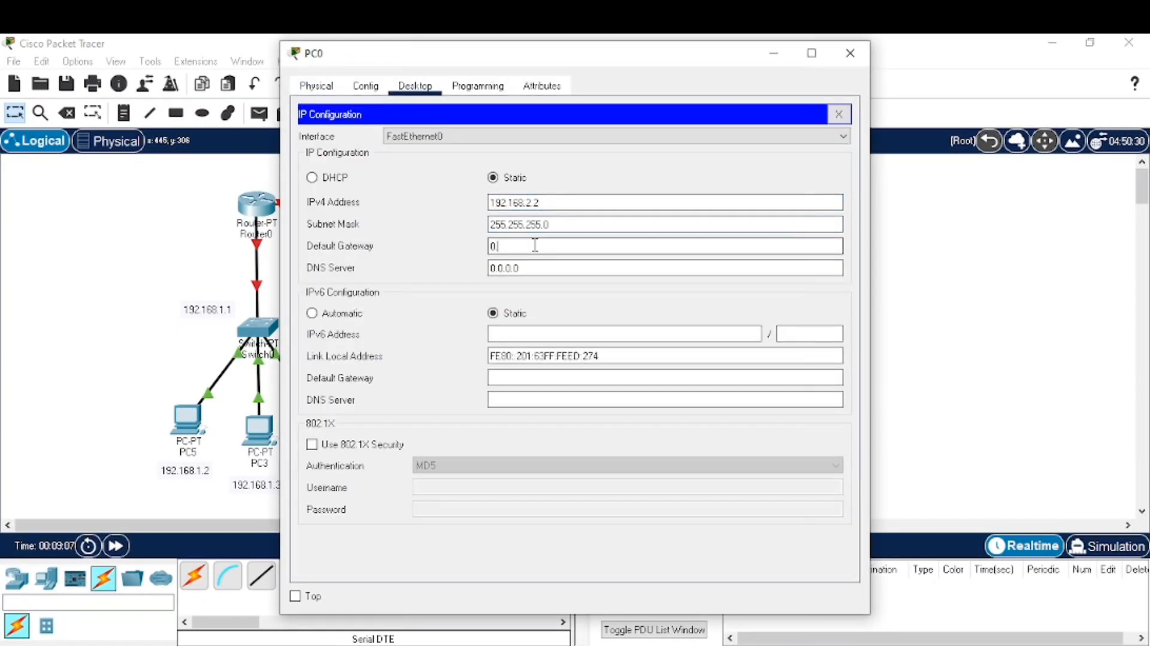
type("192.168.2.1")
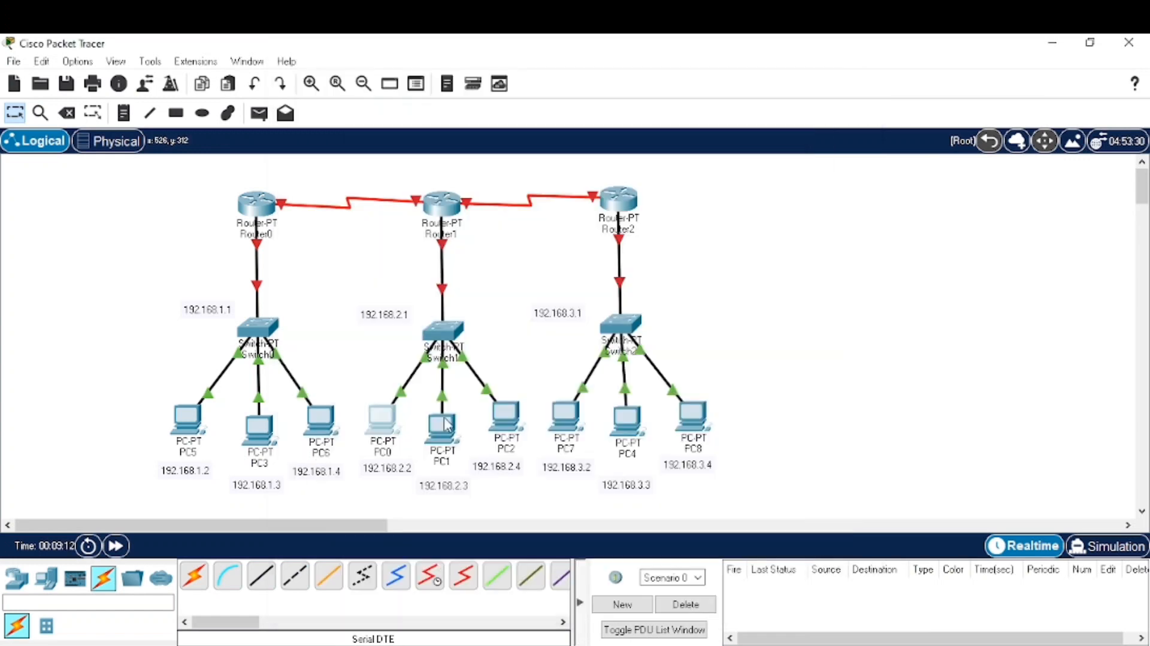
Step: Give PC1 the static IPv4 address 192.168.2.3, its default subnet mask and the default gateway 192.168.2.1
left_click(446, 424)
left_click(497, 202)
type("192.168.2.3")
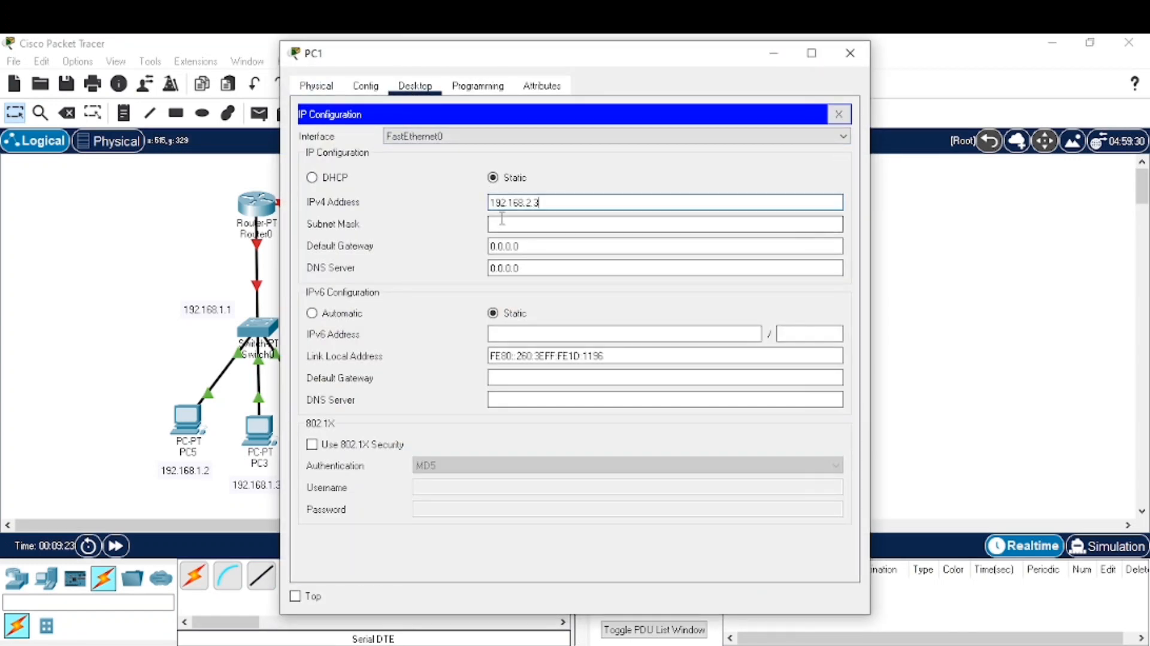
left_click(502, 224)
left_click(503, 246)
type("192.168.2.1")
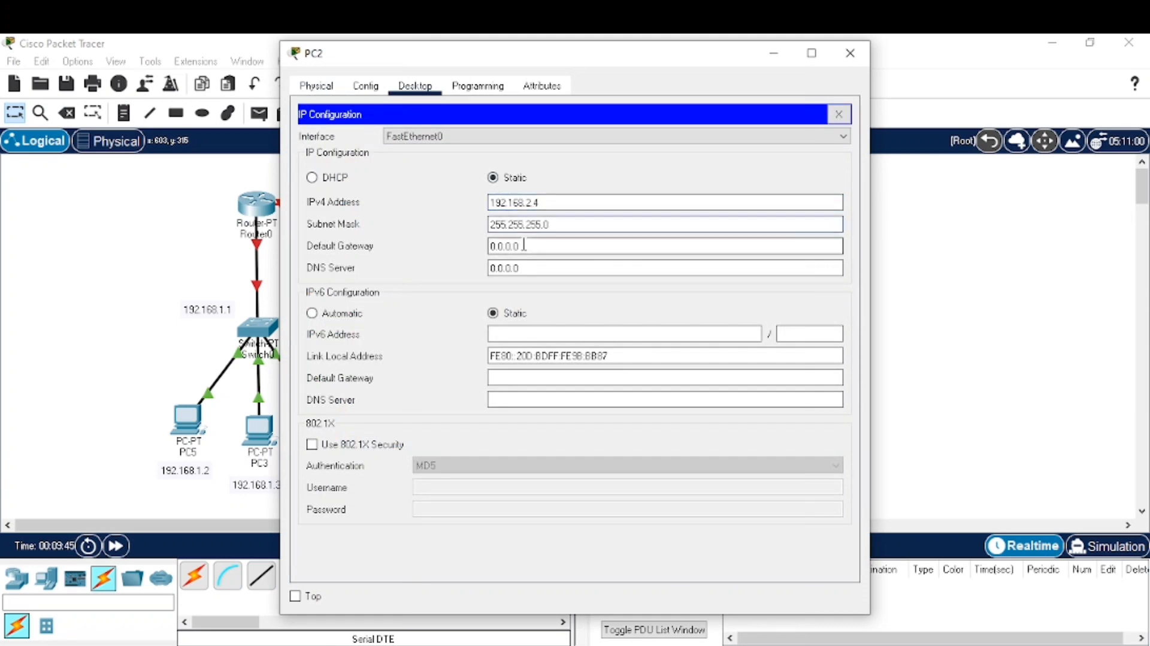
Step: Complete PC2's default gateway, and give PC7 the static IPv4 address 192.168.3.2, subnet mask 255.255.255.0 and default gateway 192.168.3.1
left_click(524, 246)
type("192.168.3.2")
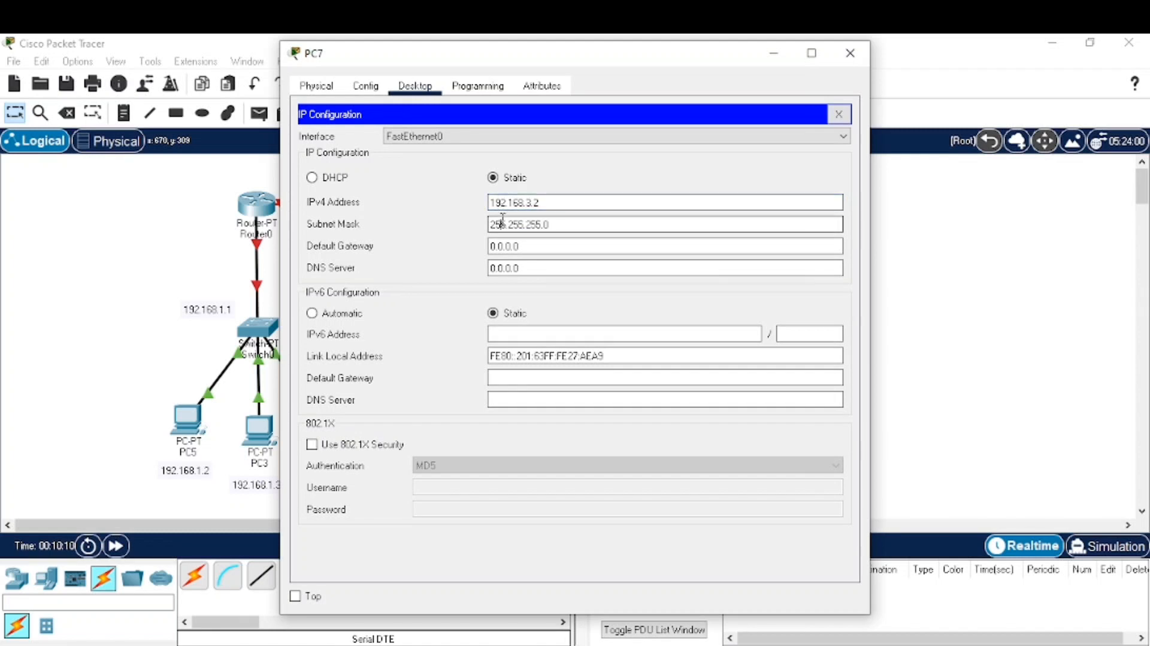
left_click(530, 246)
type("19")
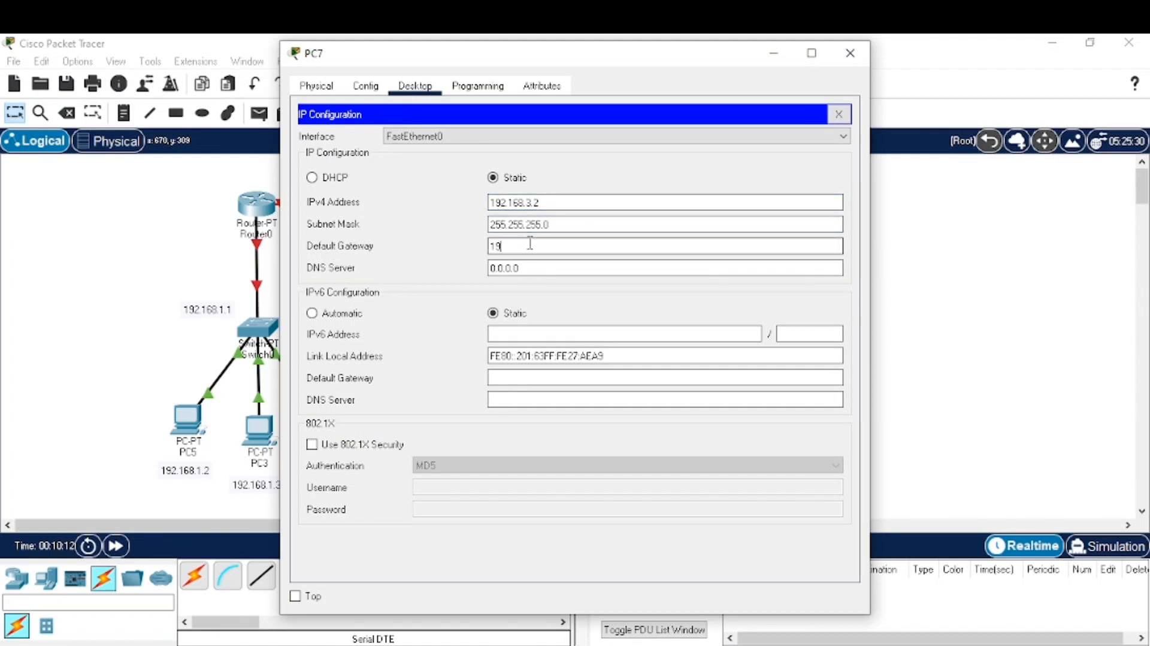
type("2.168.3.1")
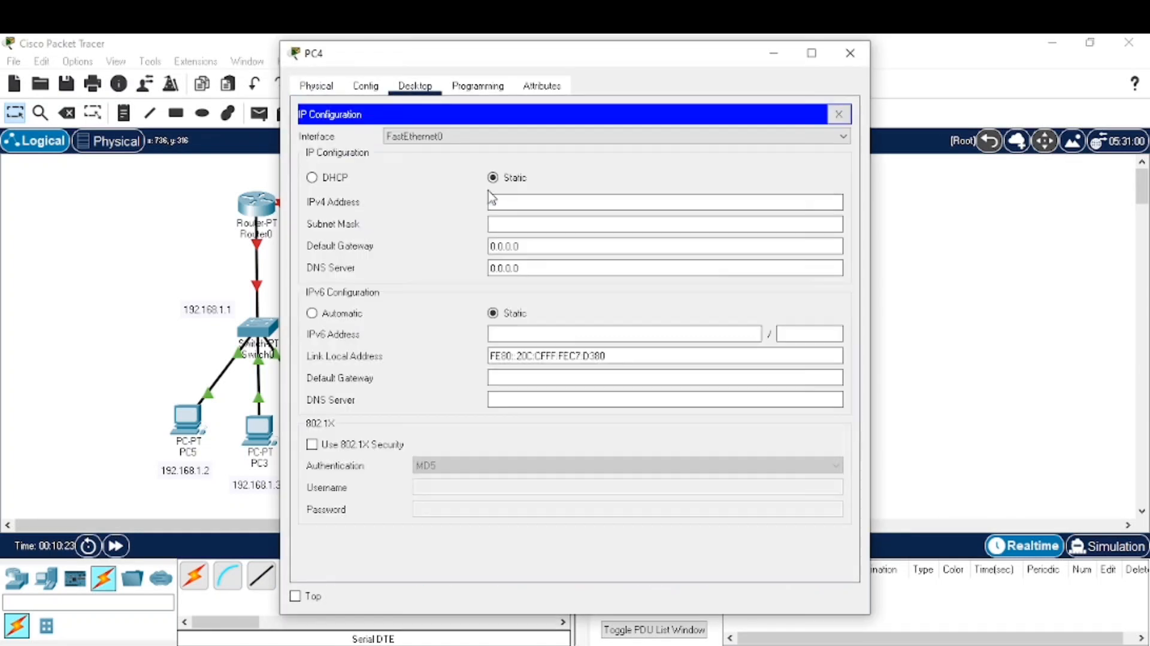
Step: Give PC4 the static IPv4 address on its label, the default subnet mask and its network's gateway, and review PC7's IP configuration
left_click(497, 202)
type("192.1")
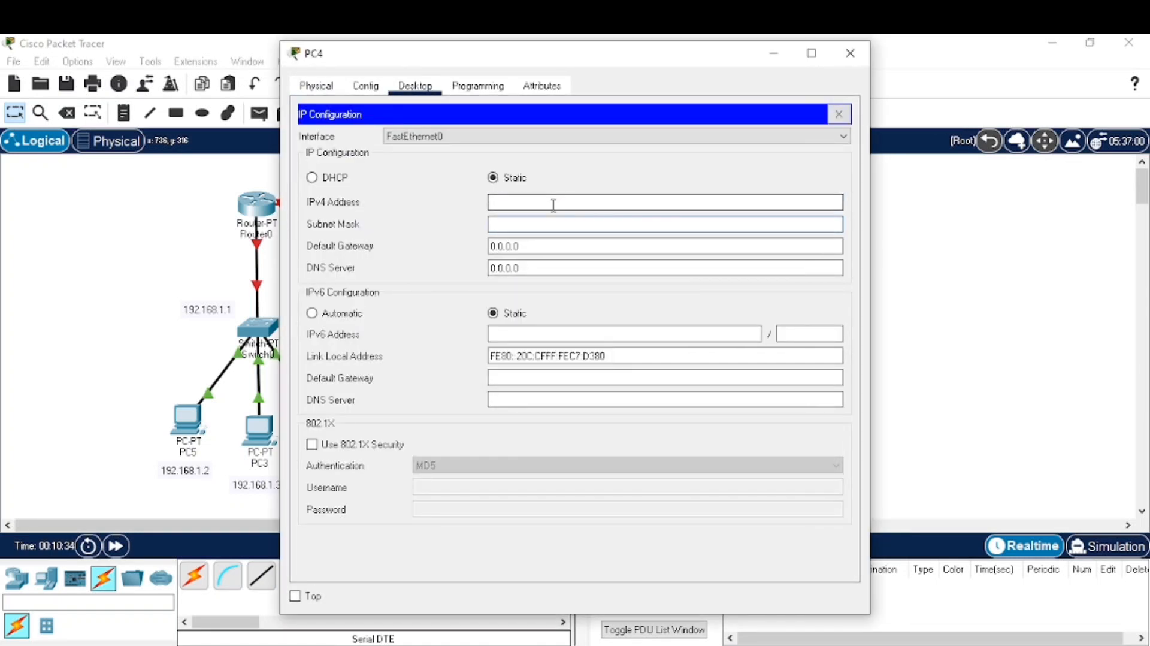
type(".168.3.4")
left_click(545, 224)
left_click(544, 246)
type("192.168")
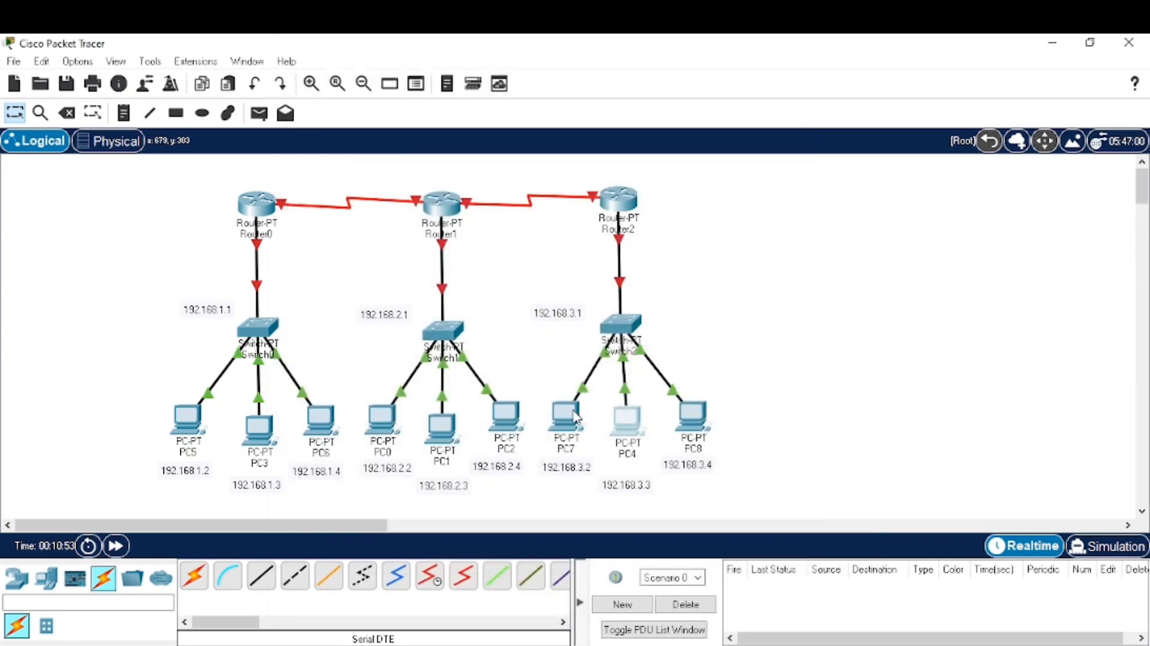
left_click(566, 416)
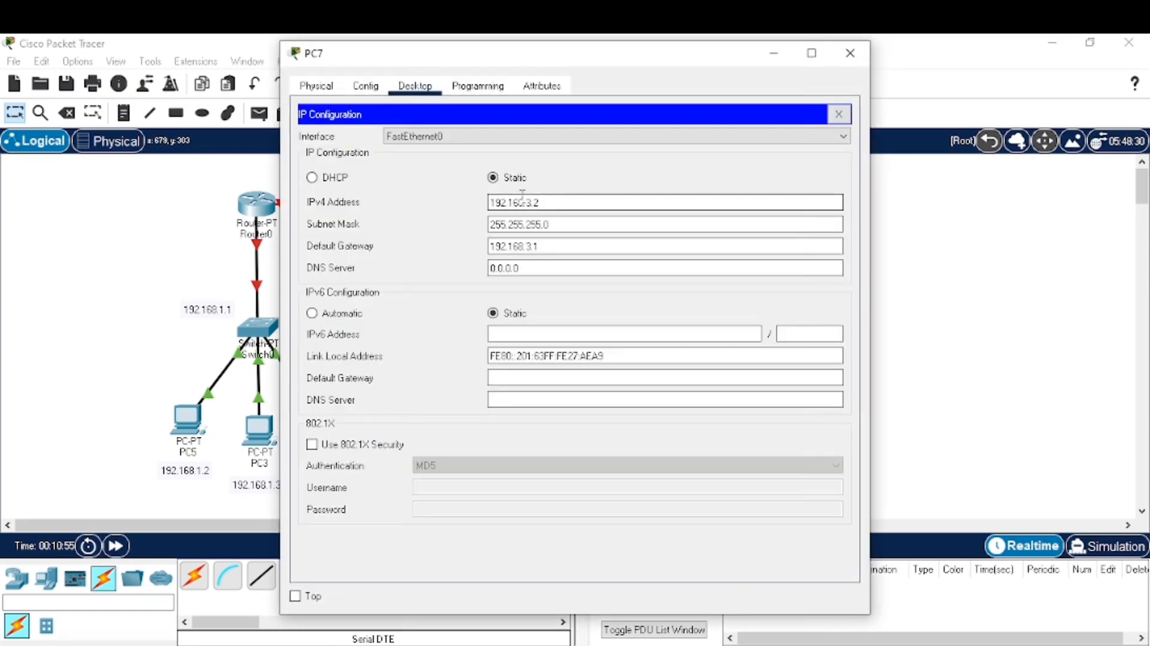
left_click(850, 52)
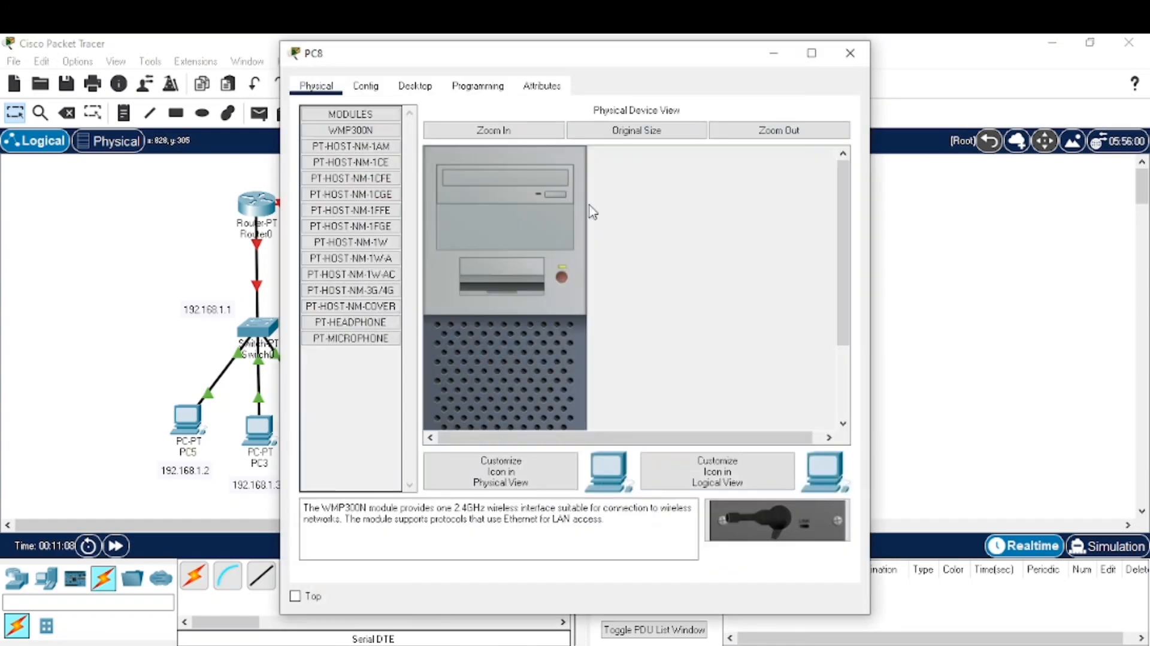
Step: Give PC8 the static IPv4 address 192.168.3.4, subnet mask 255.255.255.0 and default gateway 192.168.3.1
left_click(415, 86)
left_click(341, 143)
left_click(521, 202)
type("192.168.3.4")
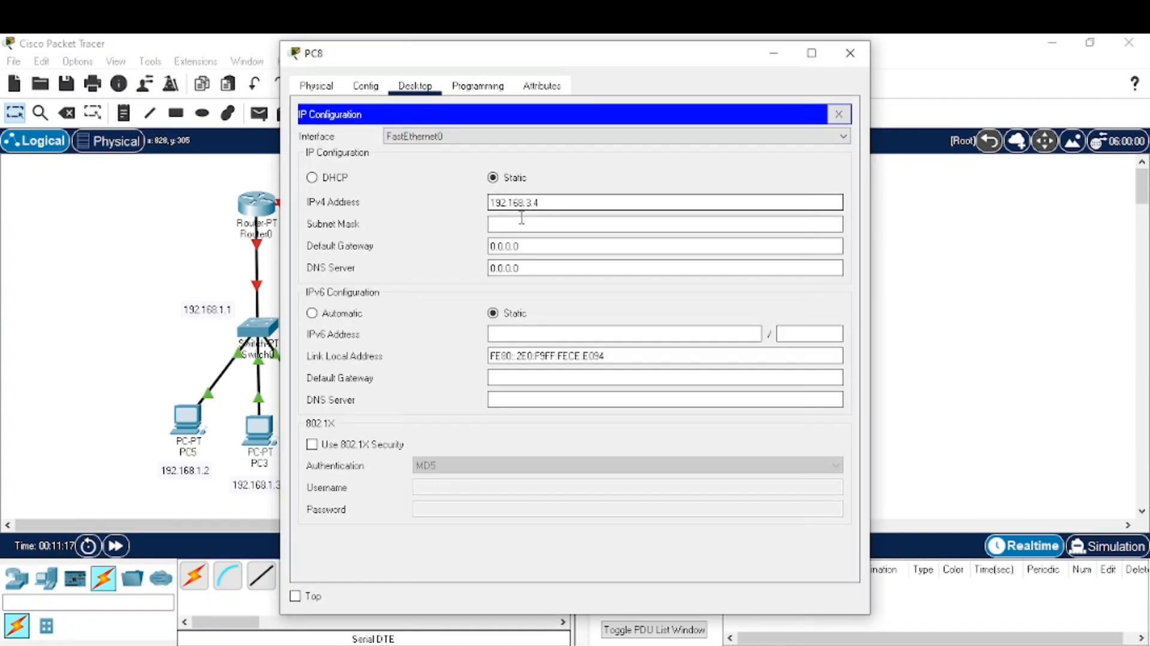
left_click(523, 224)
left_click(530, 246)
type("192.168.3.1")
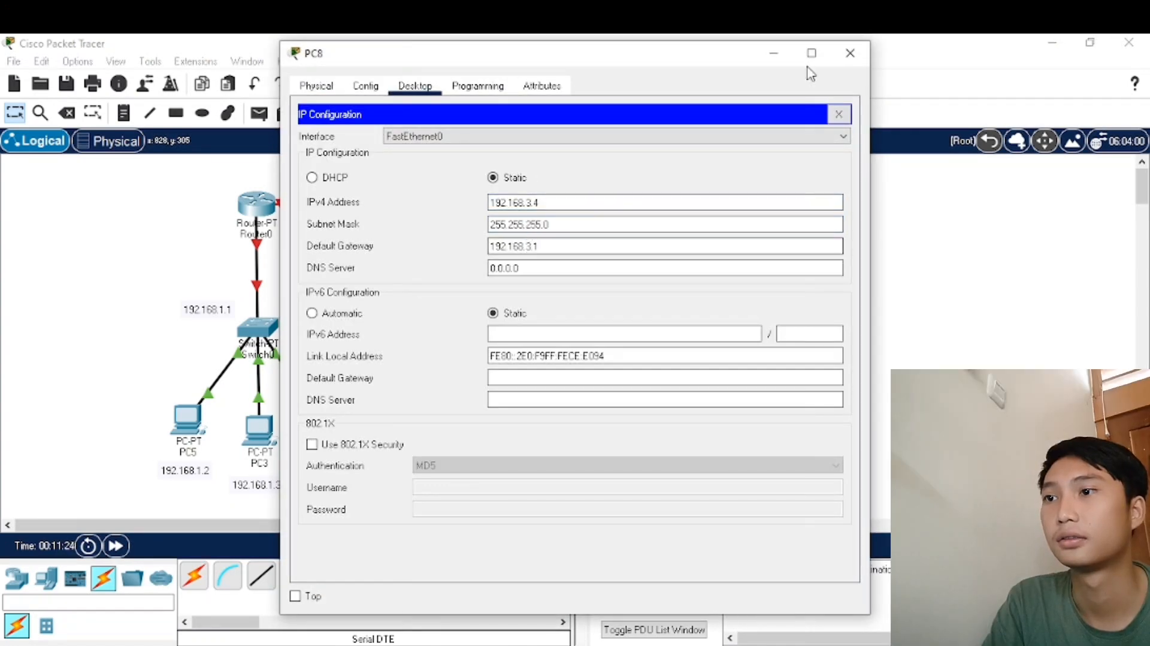
left_click(849, 54)
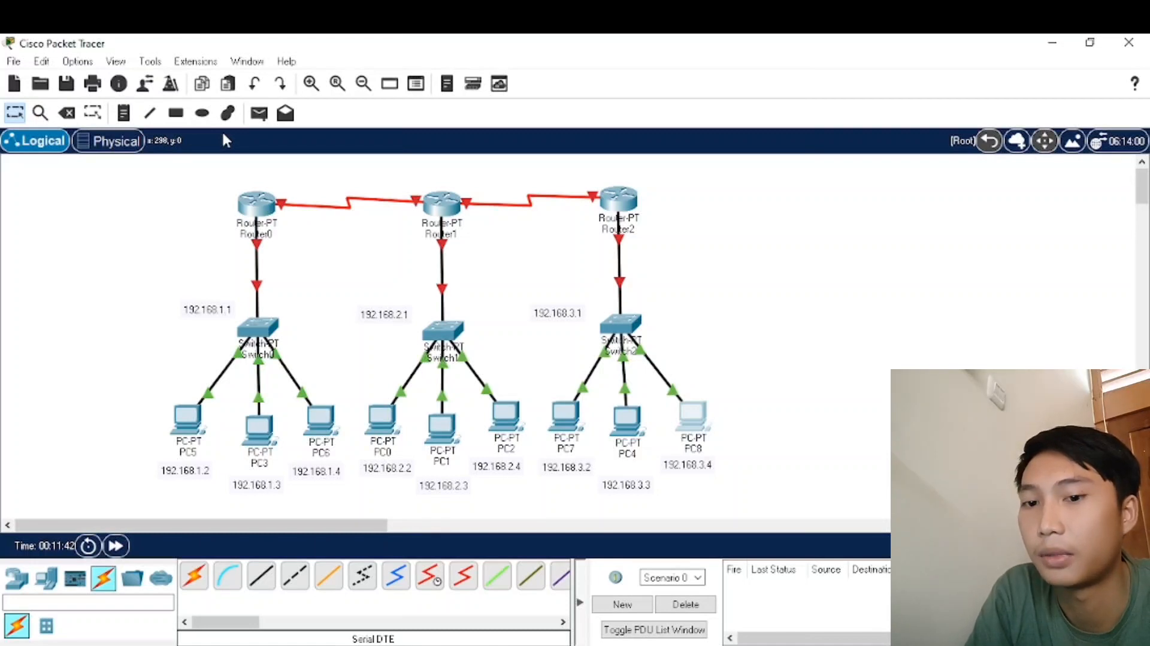
Step: Label the serial link between Router0 and Router1 with 192.168.10.1 near Router0 and 192.168.10.2 near Router1
left_click(125, 114)
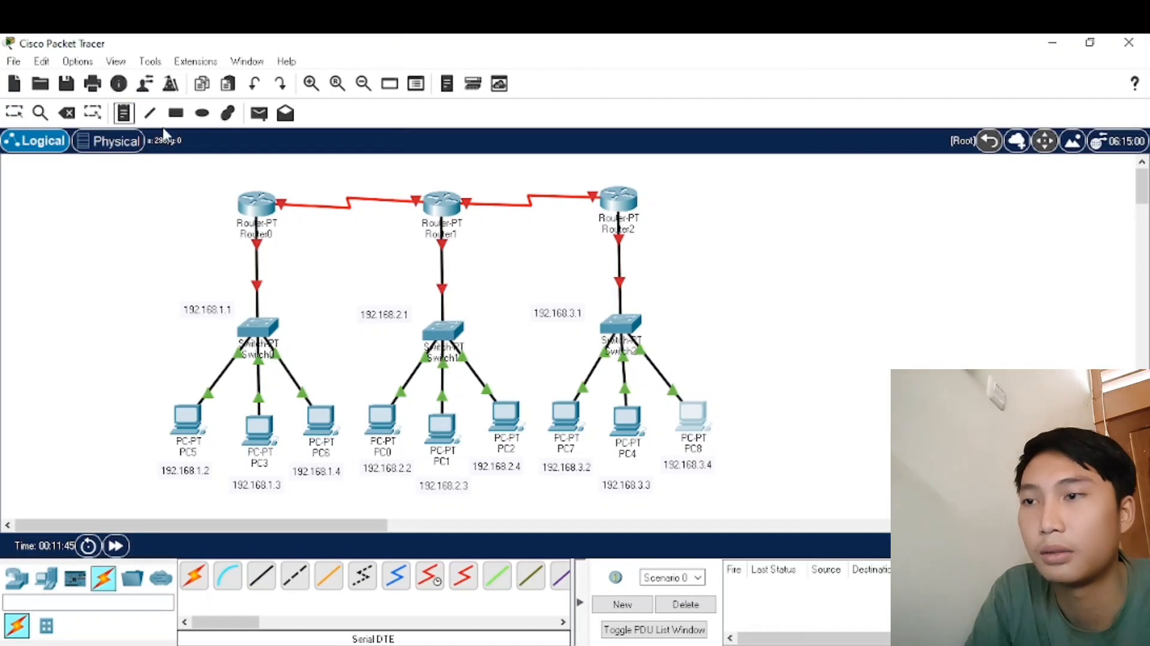
left_click(203, 170)
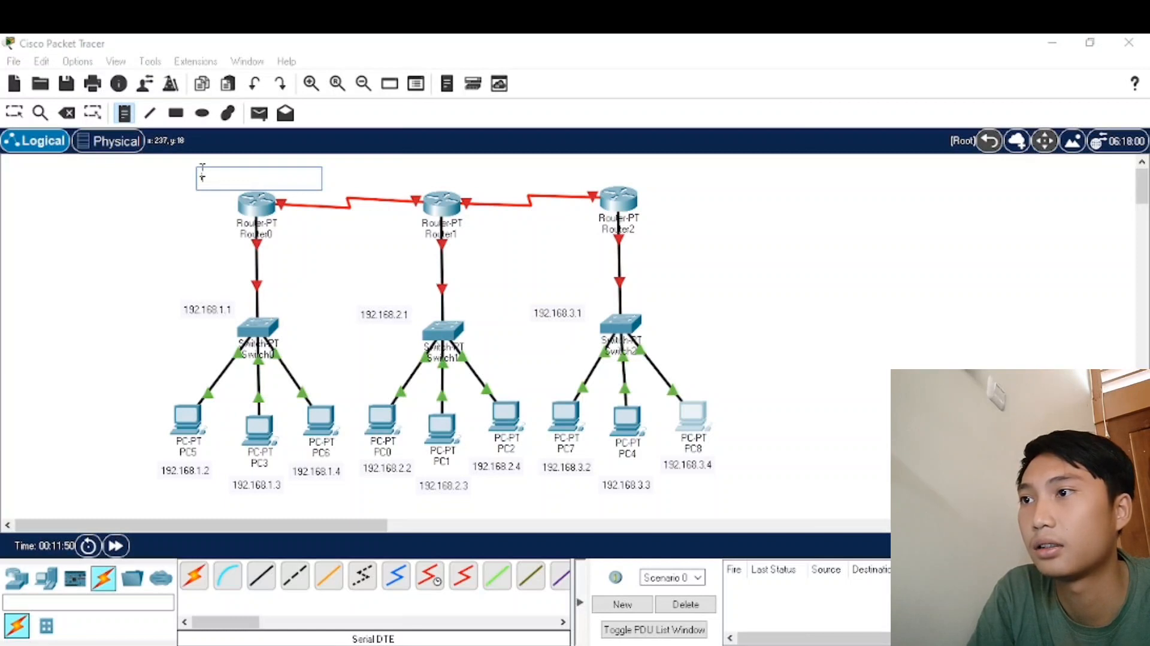
type("1")
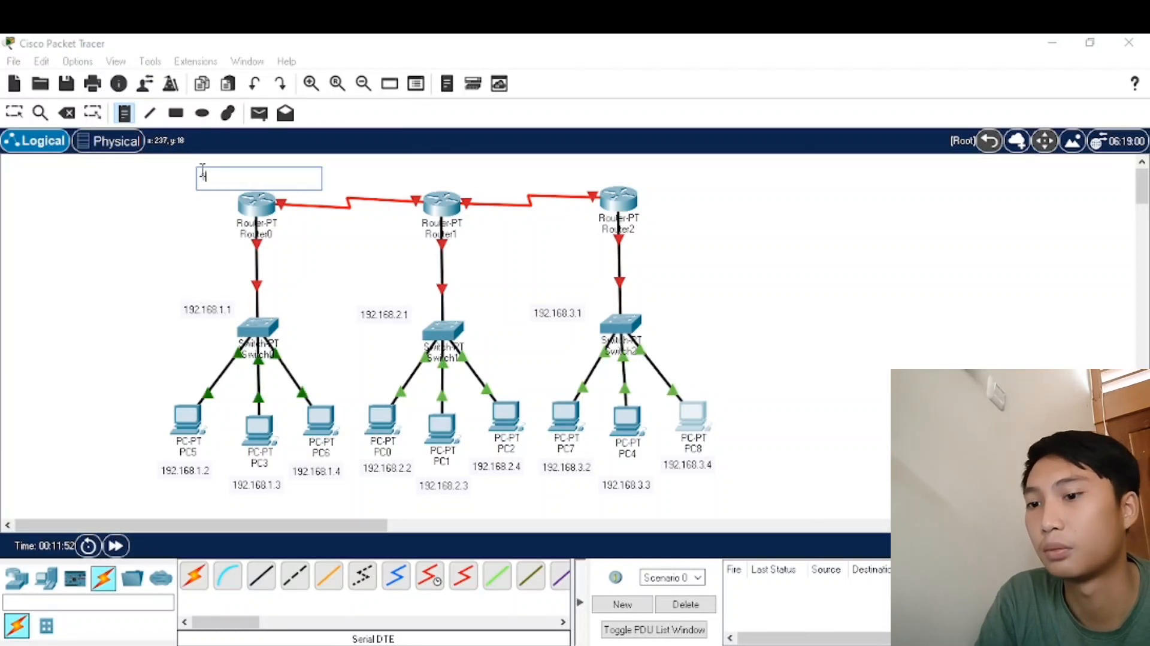
type("92.168.10.1")
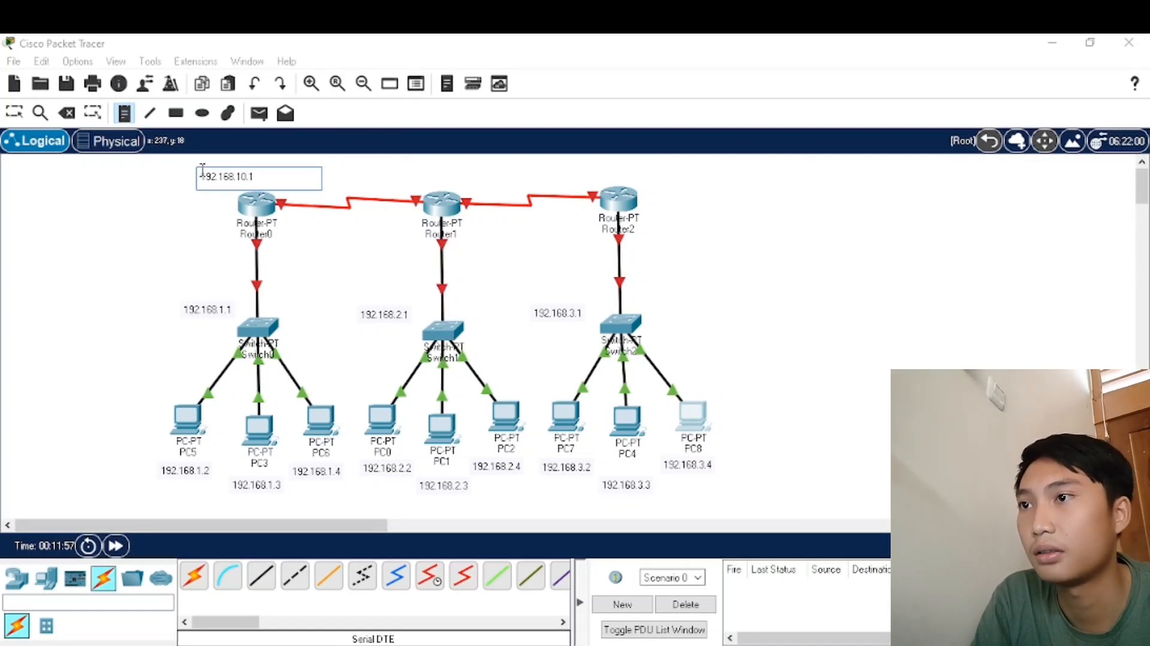
left_click(367, 174)
type("192.168.")
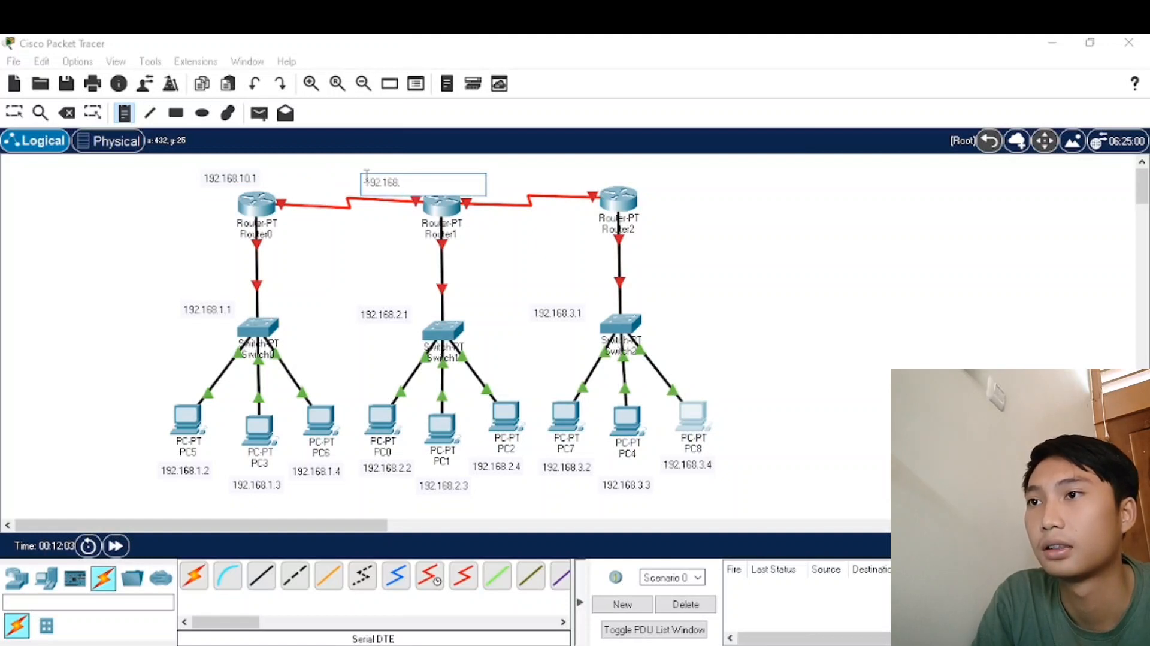
type("10.2")
Step: Label the serial link between Router1 and Router2 with 192.168.20.1 near Router1 and 192.168.20.2 near Router2
left_click(485, 168)
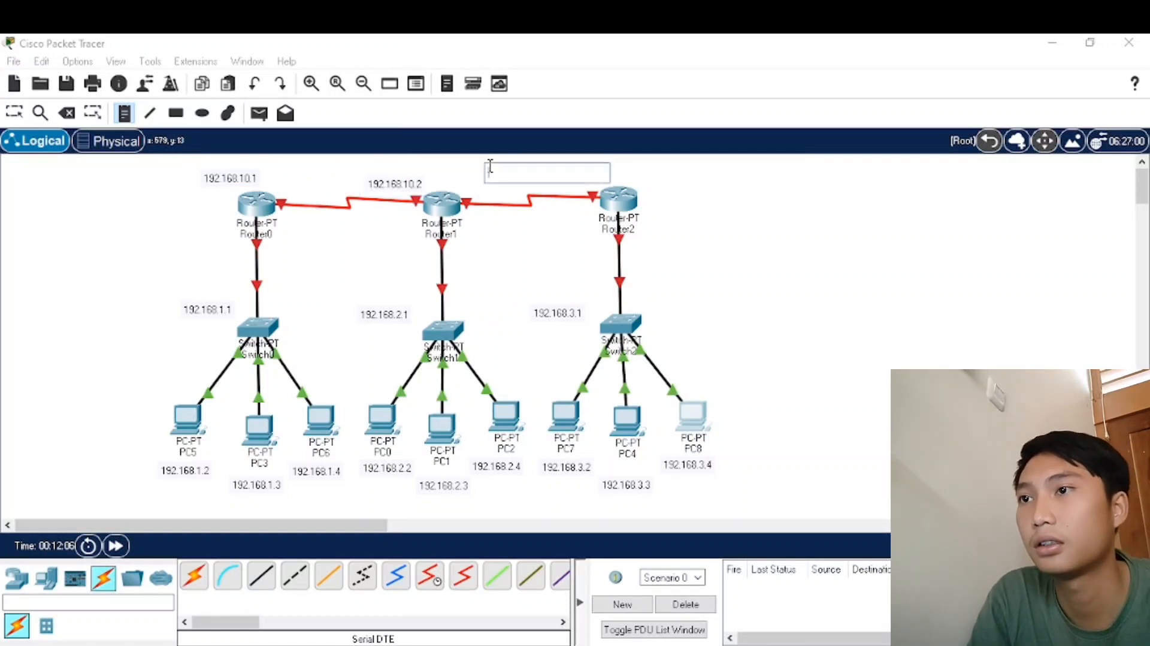
type("192.168")
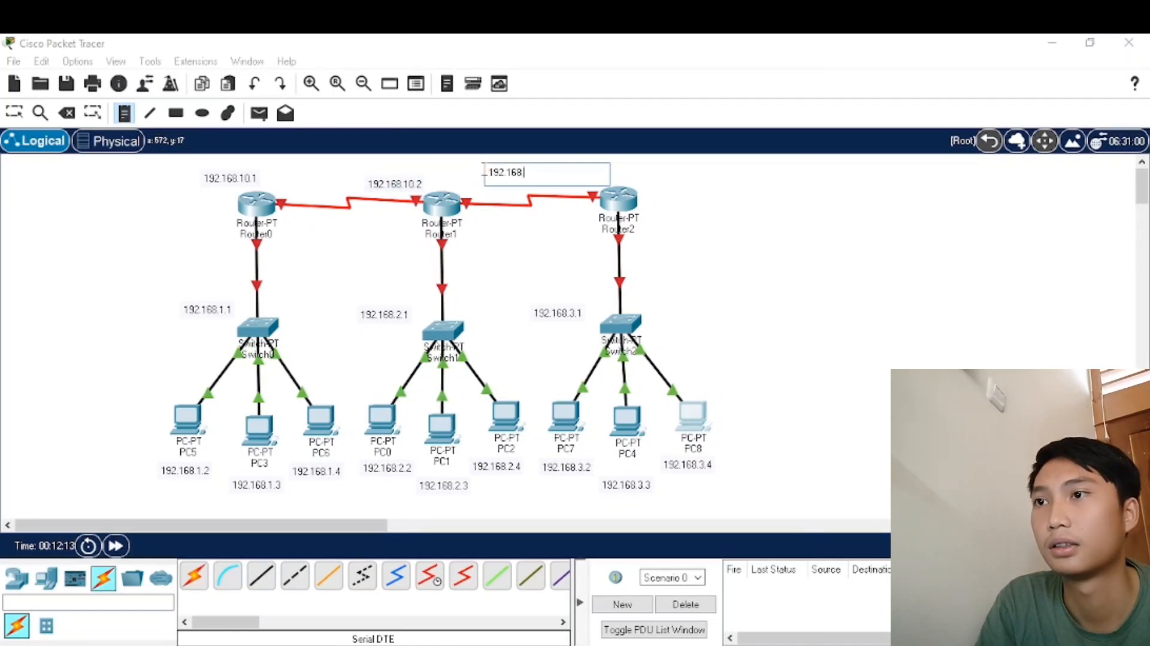
type(".20.1")
key("BackSpace")
type("20.1")
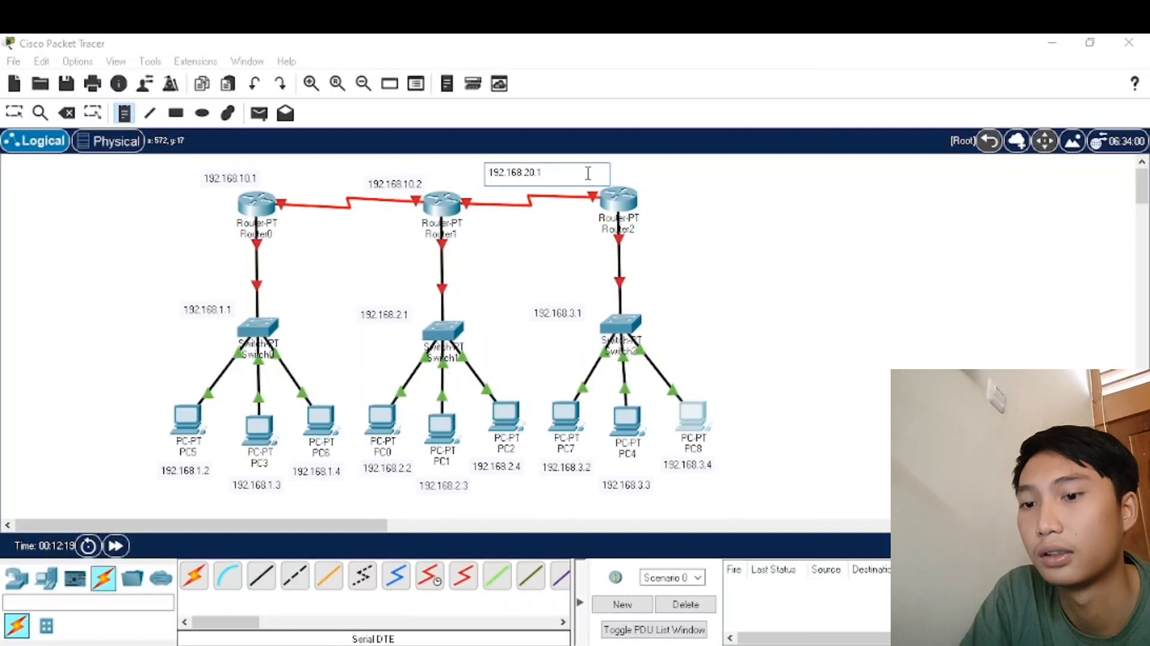
left_click(633, 175)
type("19")
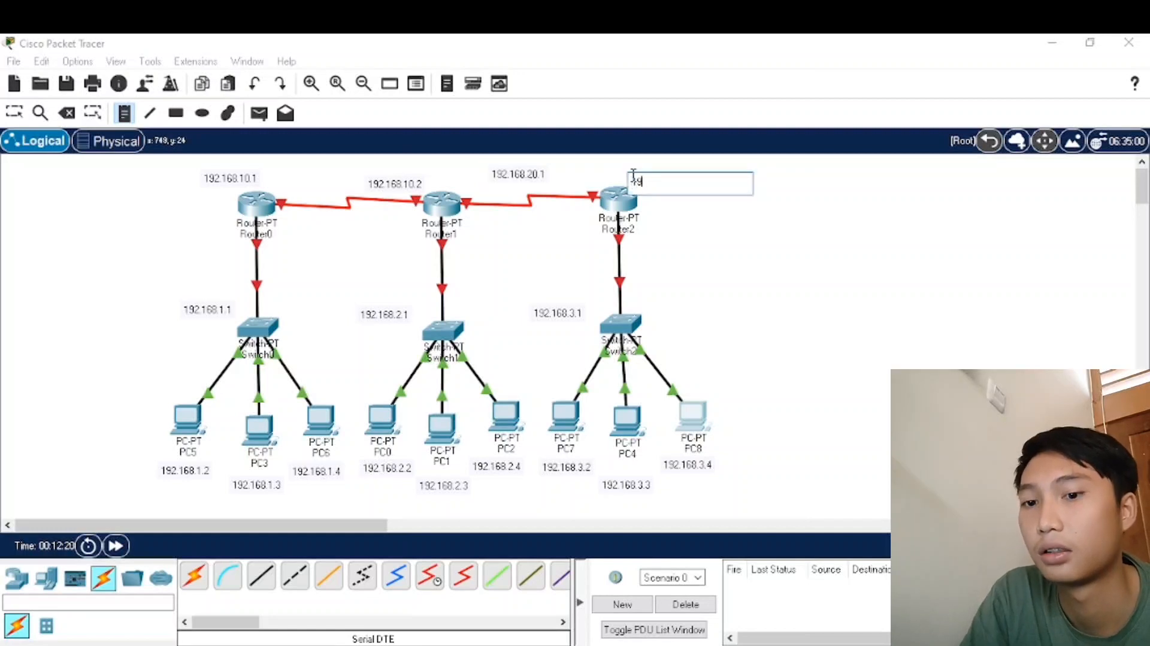
type("2.168.168.20.2")
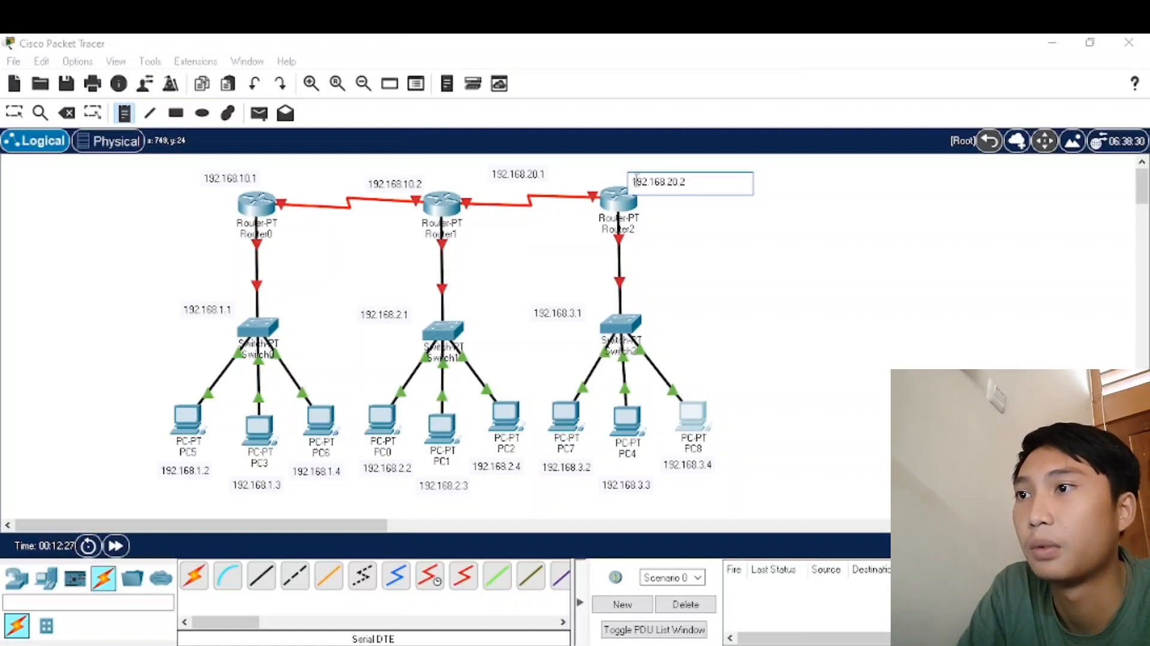
left_click(674, 214)
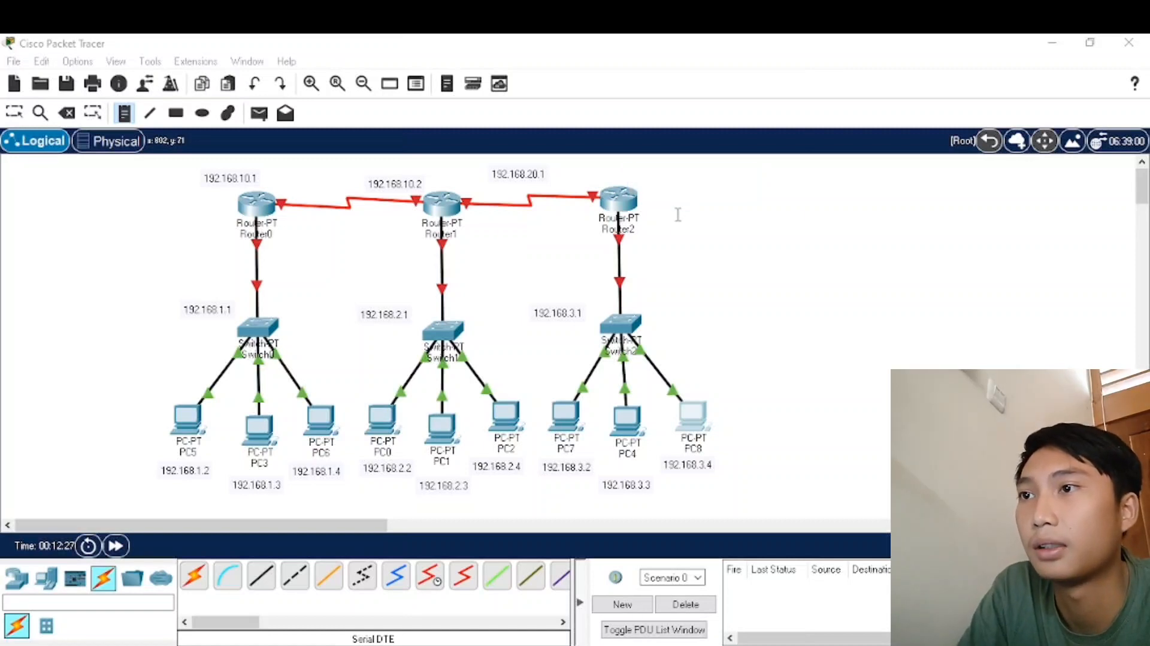
Step: Reposition the serial address labels so each sits just above its own router's end of the serial link
left_click(15, 113)
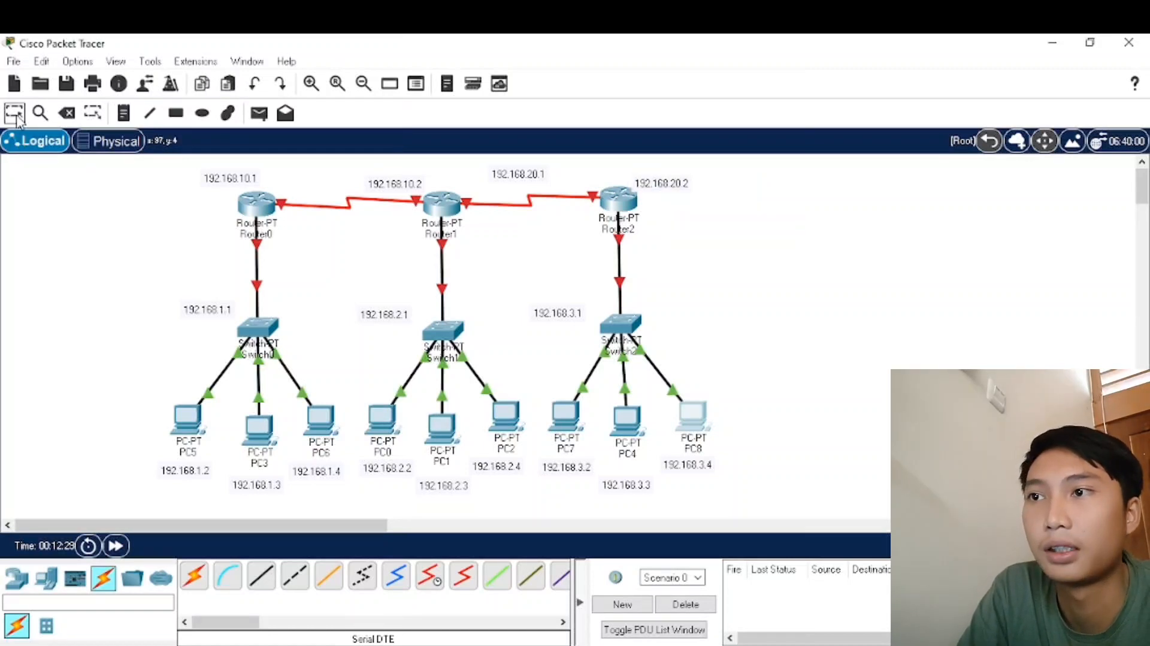
left_click_drag(407, 184, 402, 183)
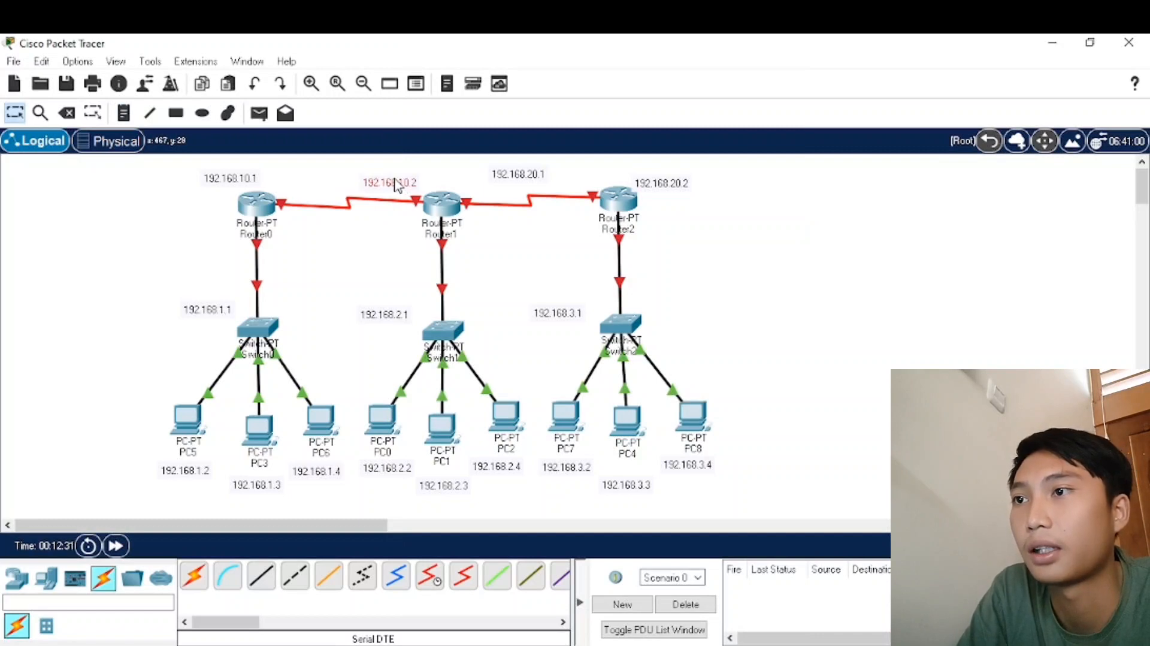
left_click_drag(504, 180, 475, 189)
left_click_drag(654, 179, 609, 181)
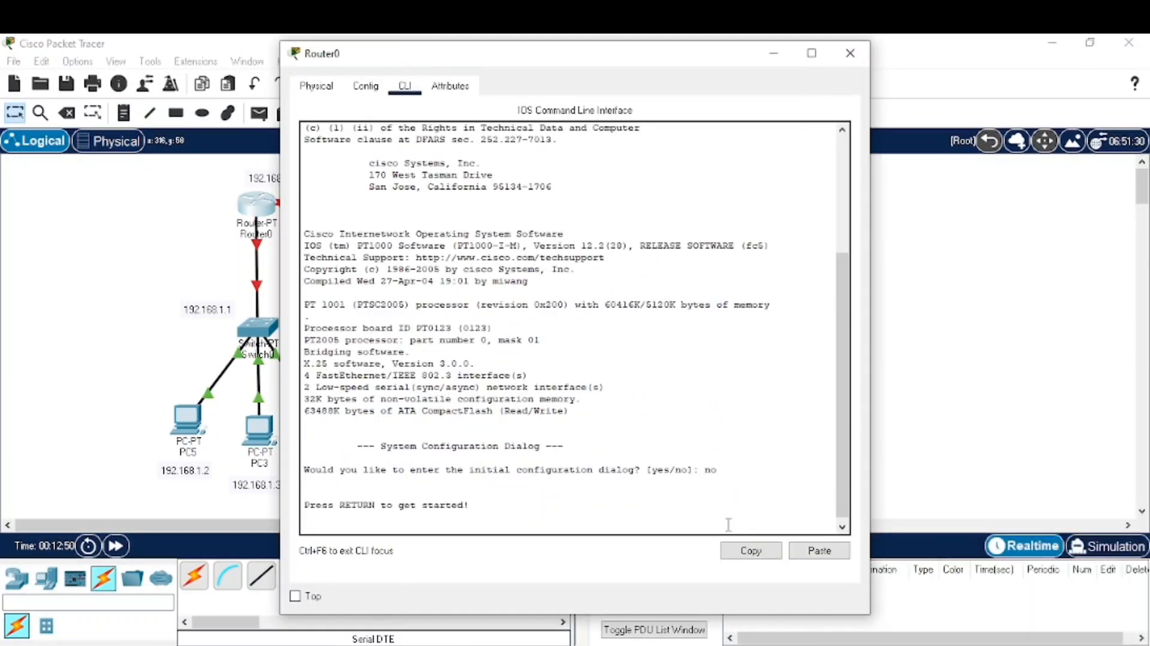
Step: Start Router0's command line session, enable privileged mode with en and enter global configuration with conf t
key("Return")
type("en")
key("Return")
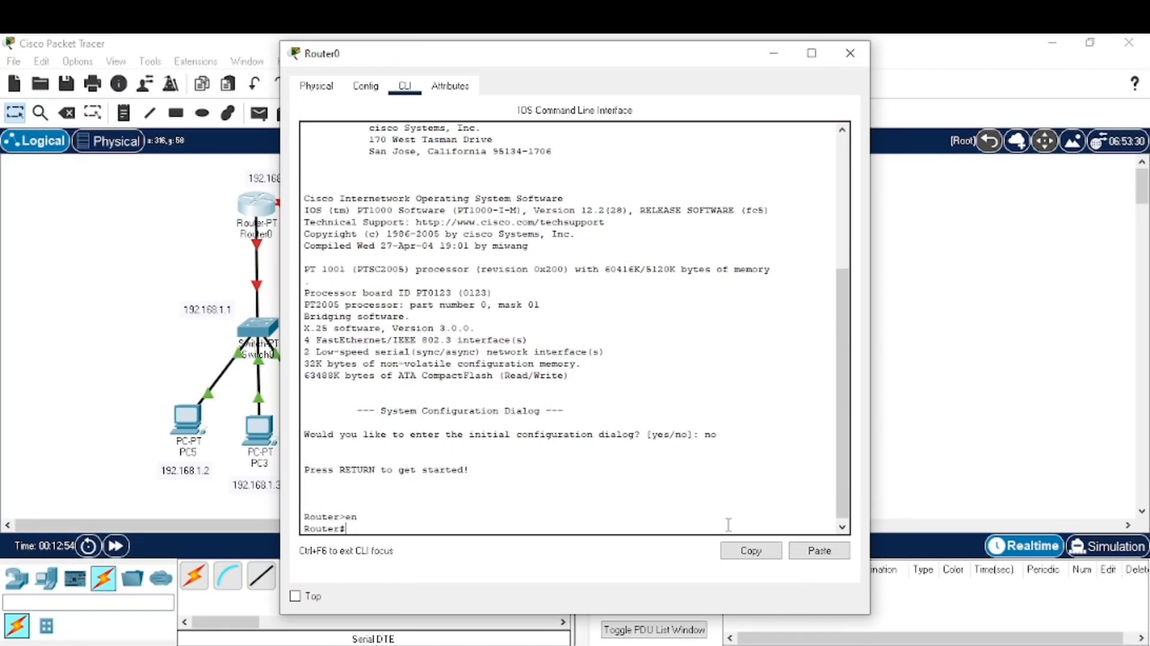
type("conf t")
key("Return")
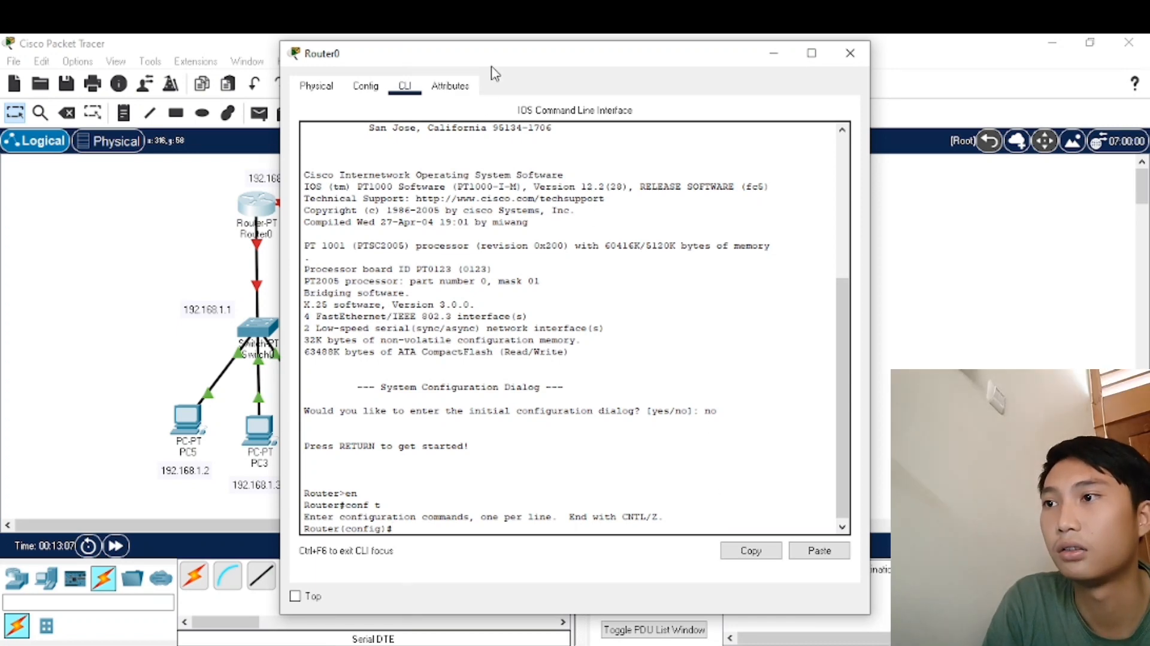
Step: Check which Router0 port connects to Switch0 in the topology, and enter interface configuration with int fa0/0 on Router0's command line
left_click_drag(480, 57, 633, 52)
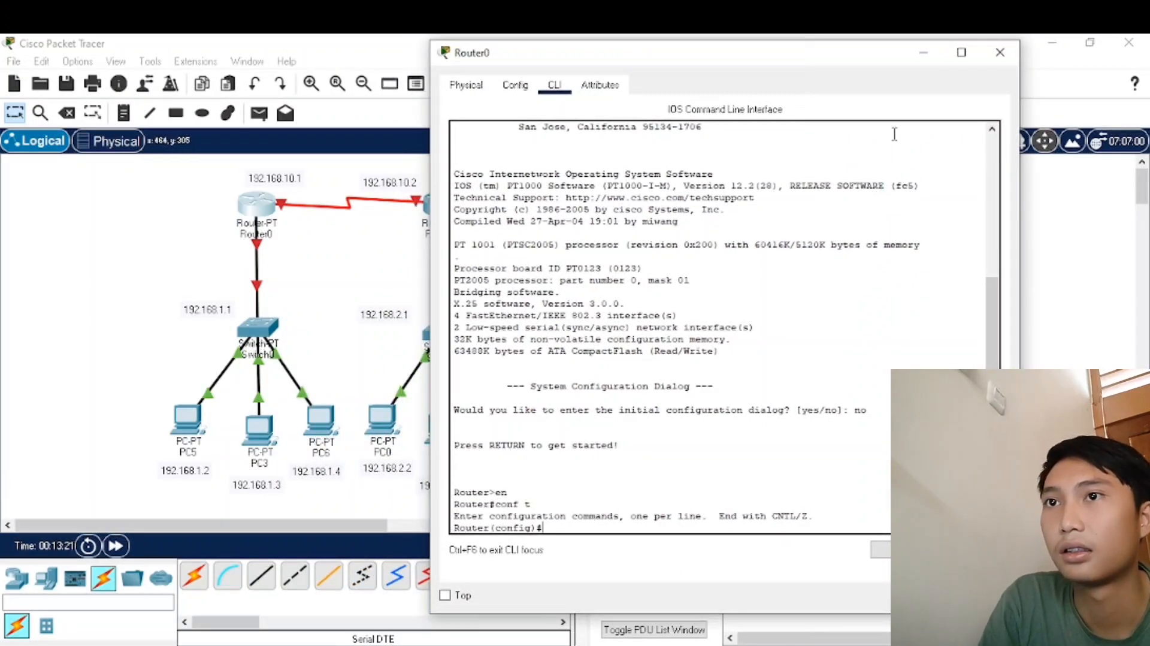
left_click(923, 53)
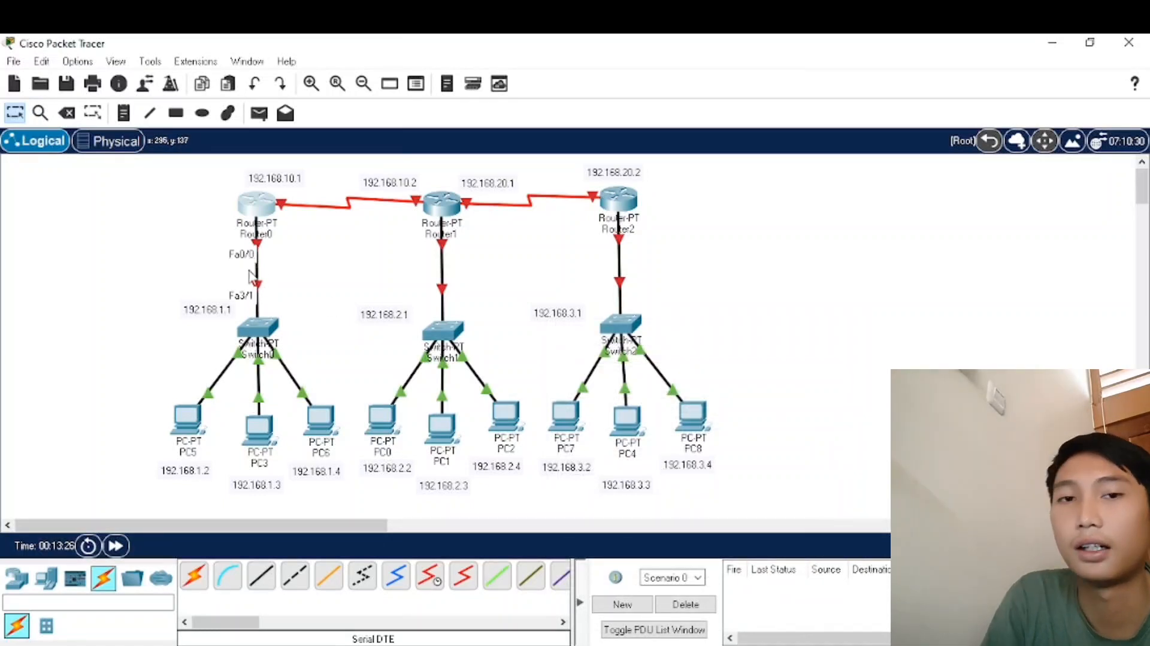
mouse_move(635, 644)
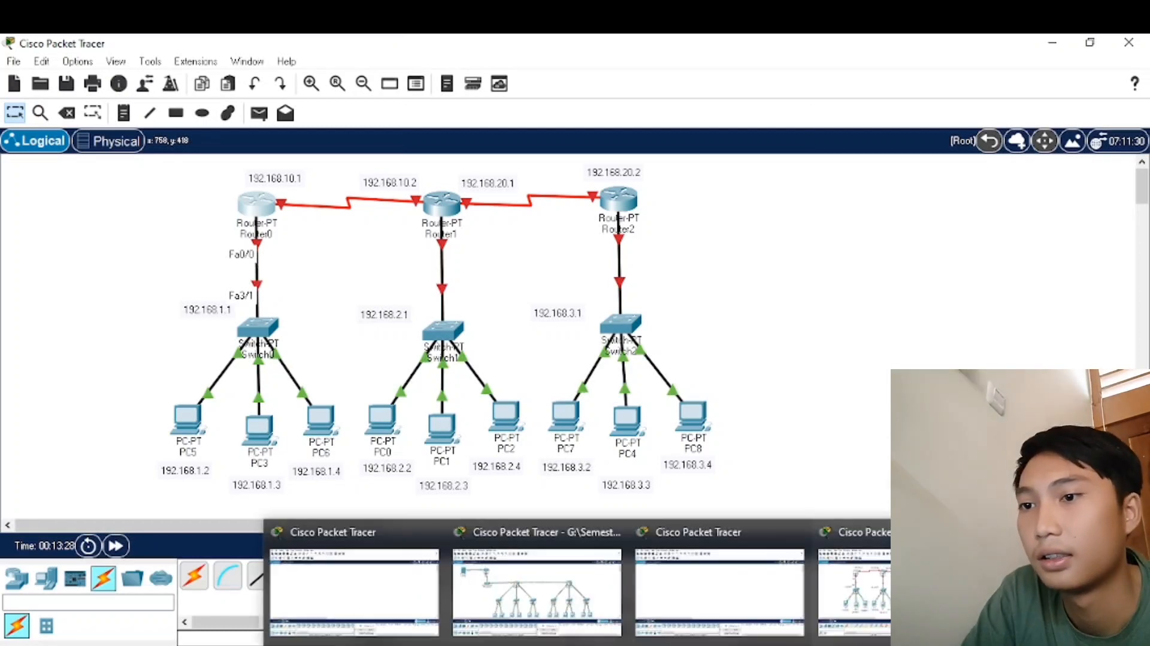
left_click(797, 635)
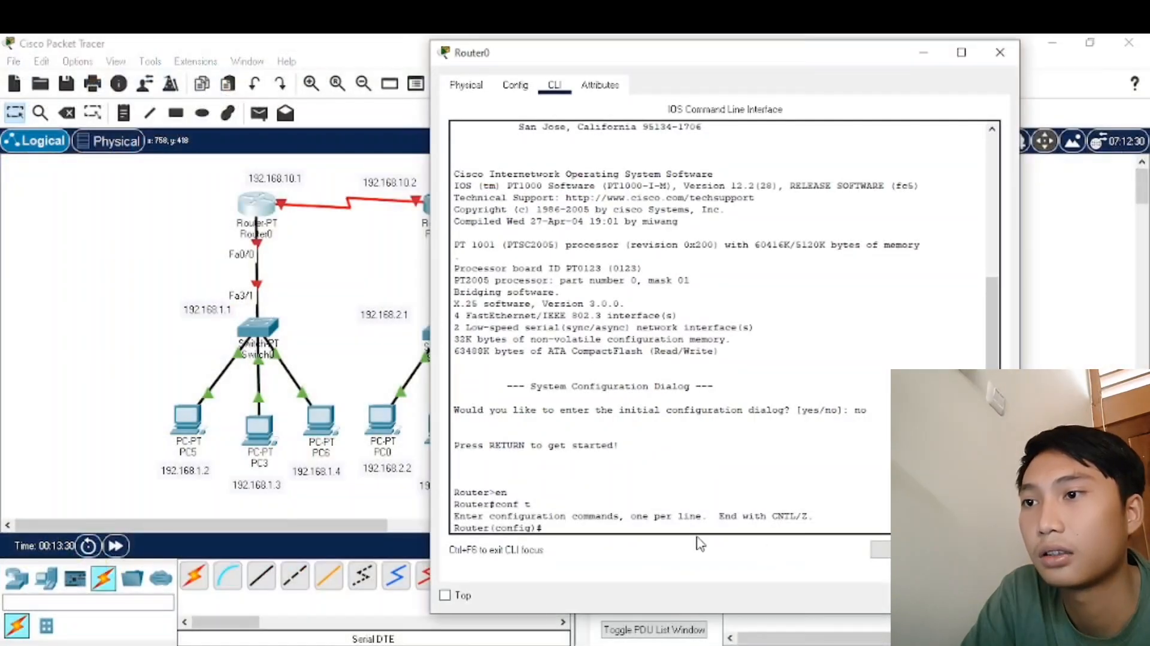
type("in")
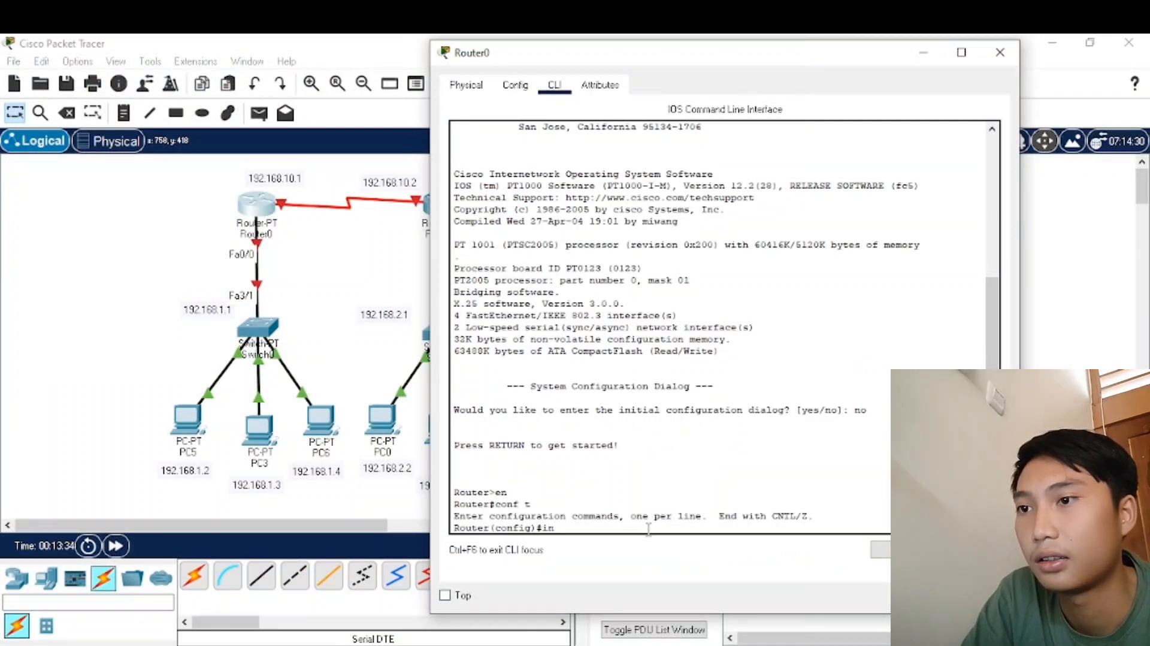
type("t fa")
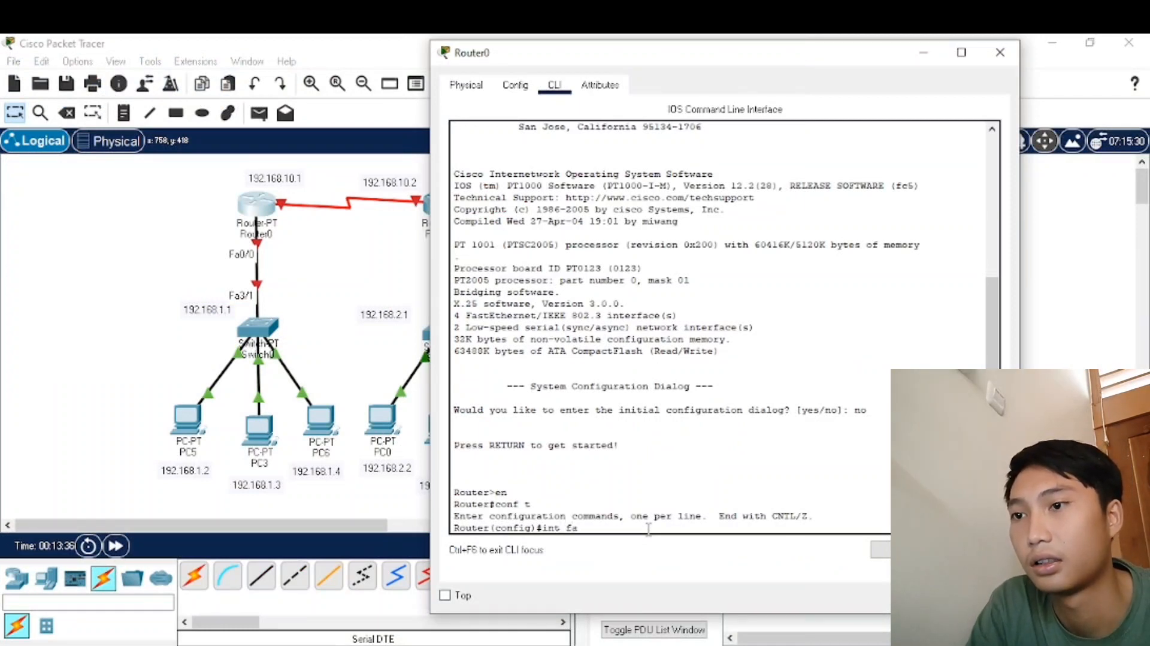
type("0/0")
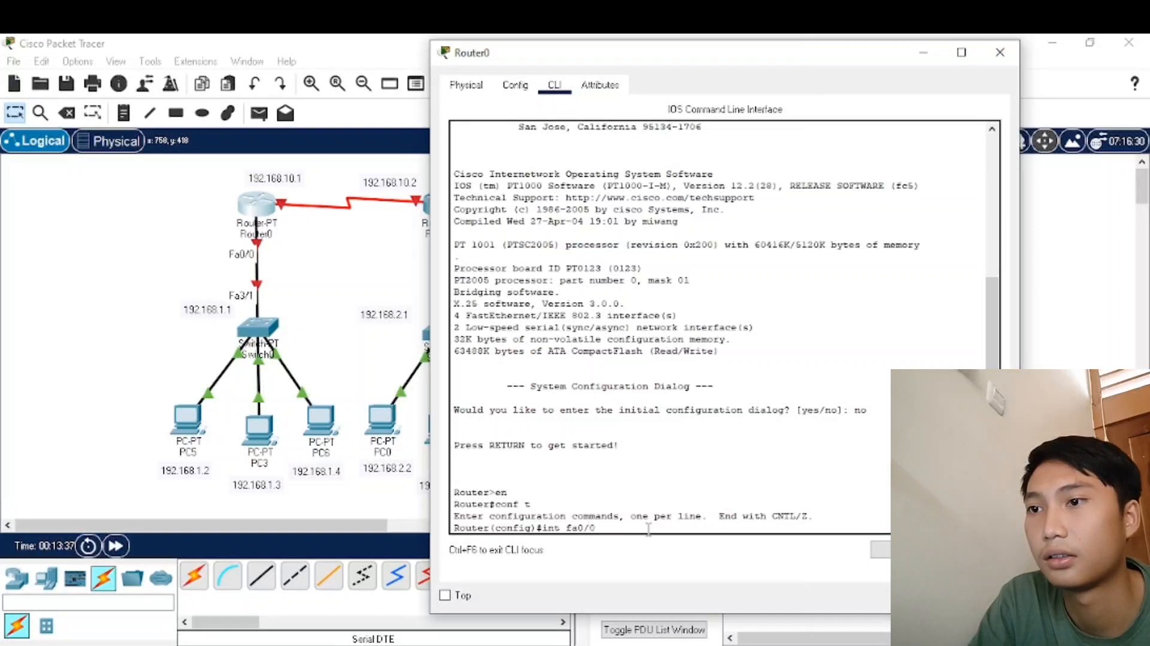
key("Return")
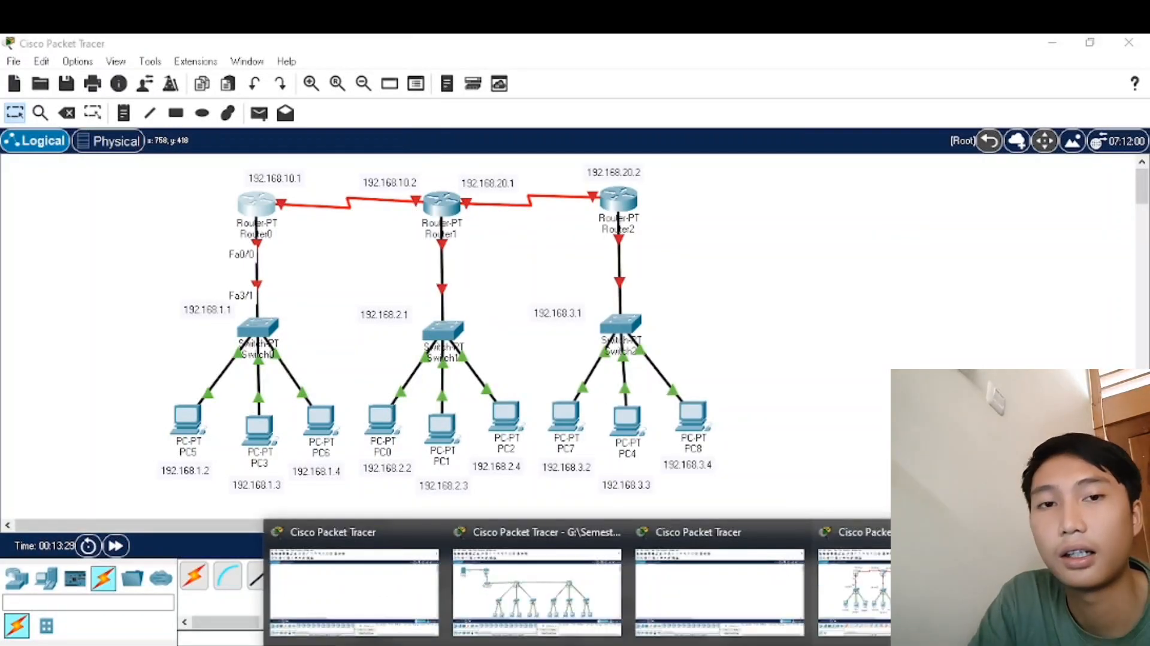
left_click(683, 543)
type("int fa0/0")
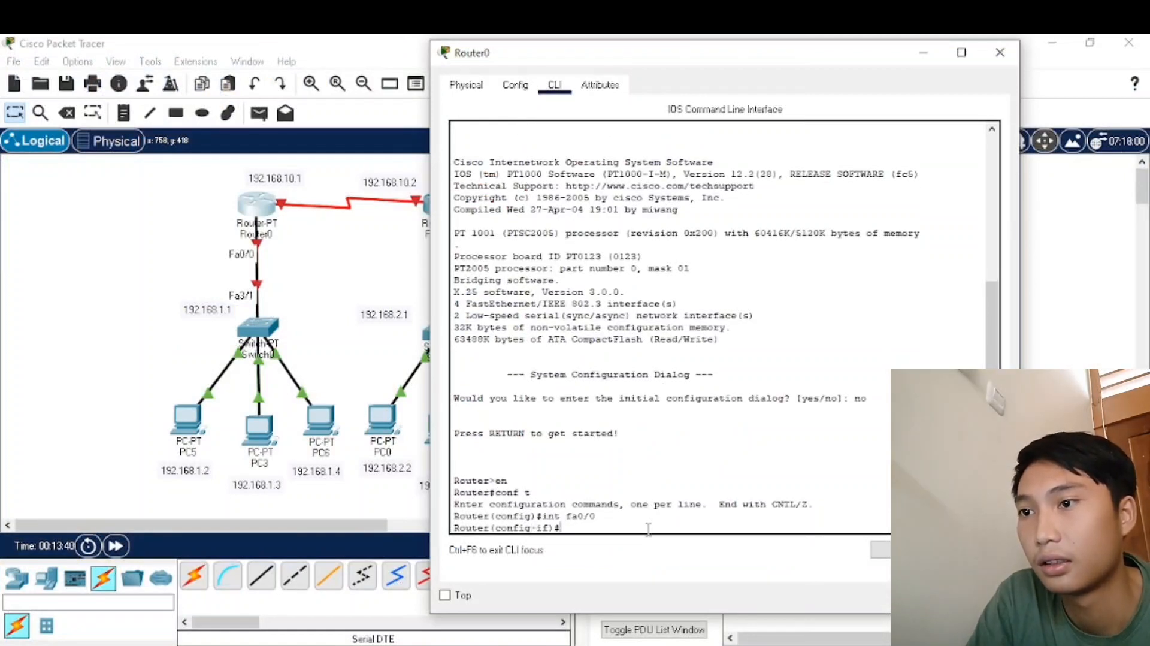
Step: Assign Router0's fa0/0 interface the address 192.168.1.1 with mask 255.255.255.0 using ip add
type("ip add")
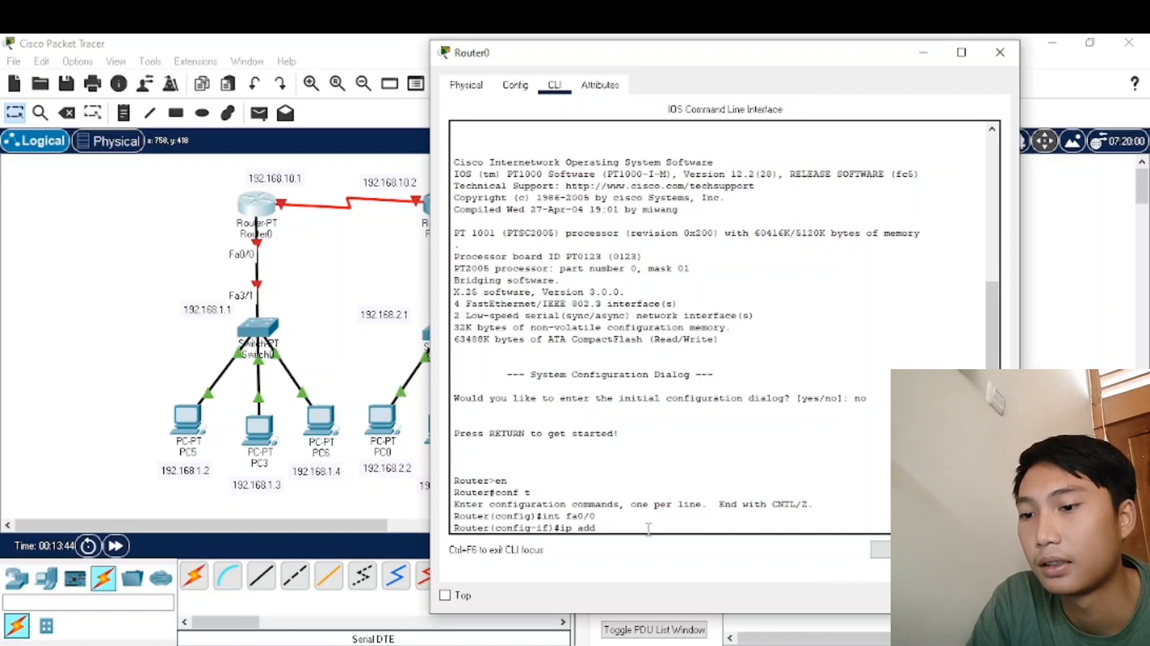
type(" 192.168")
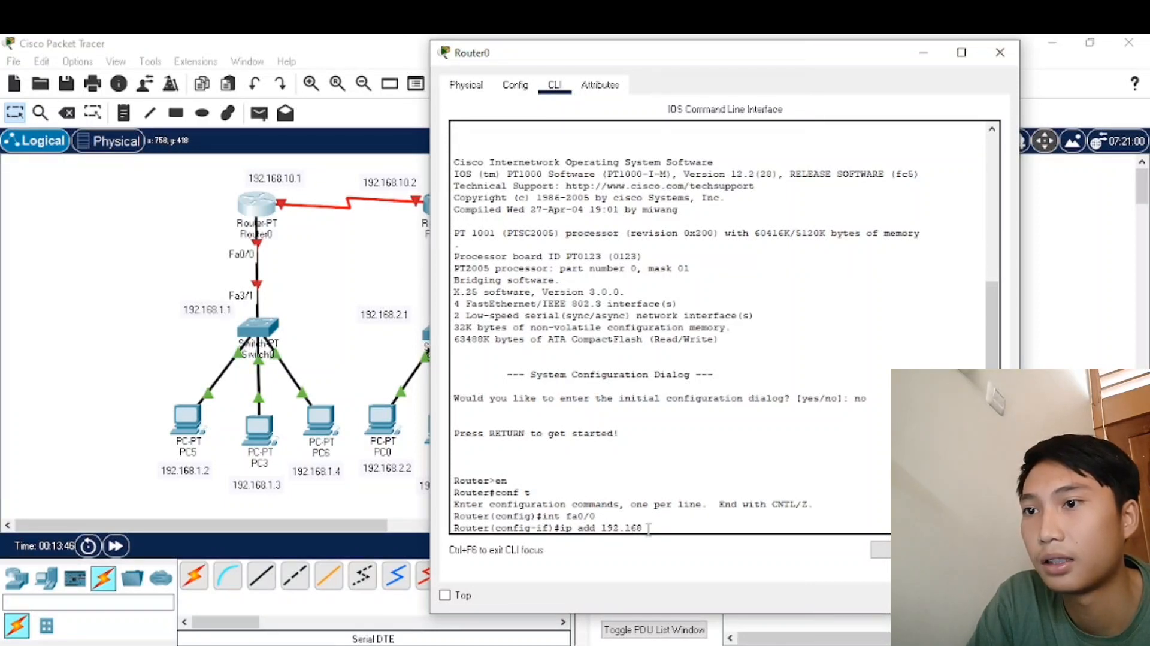
type(".1.1")
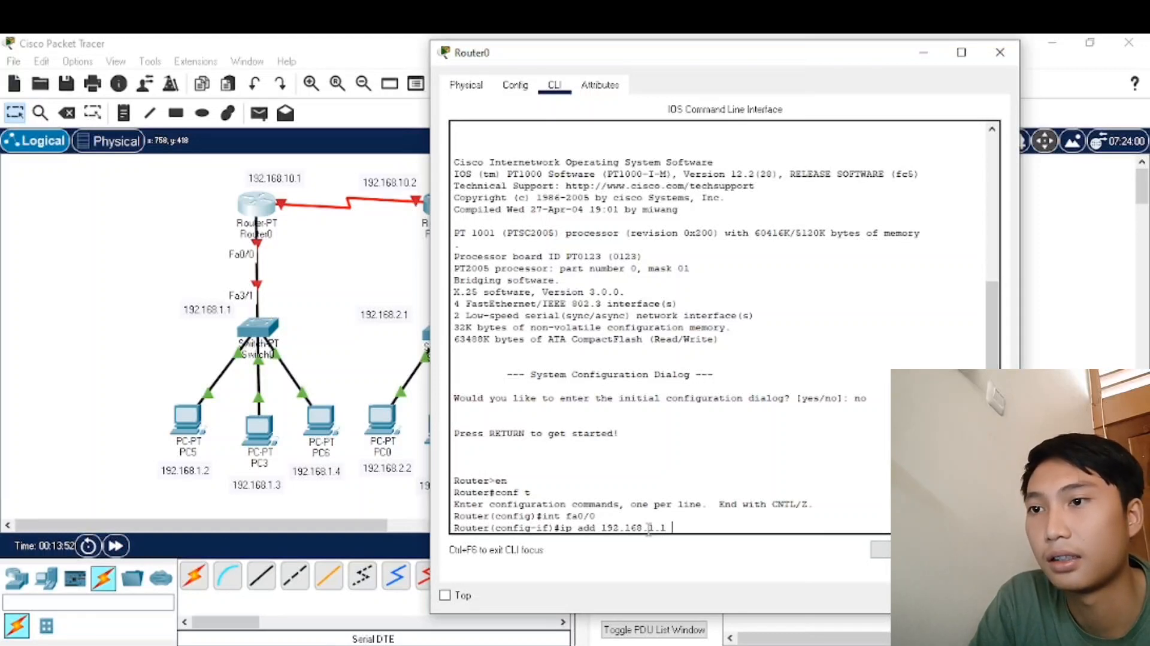
type(" 255.2")
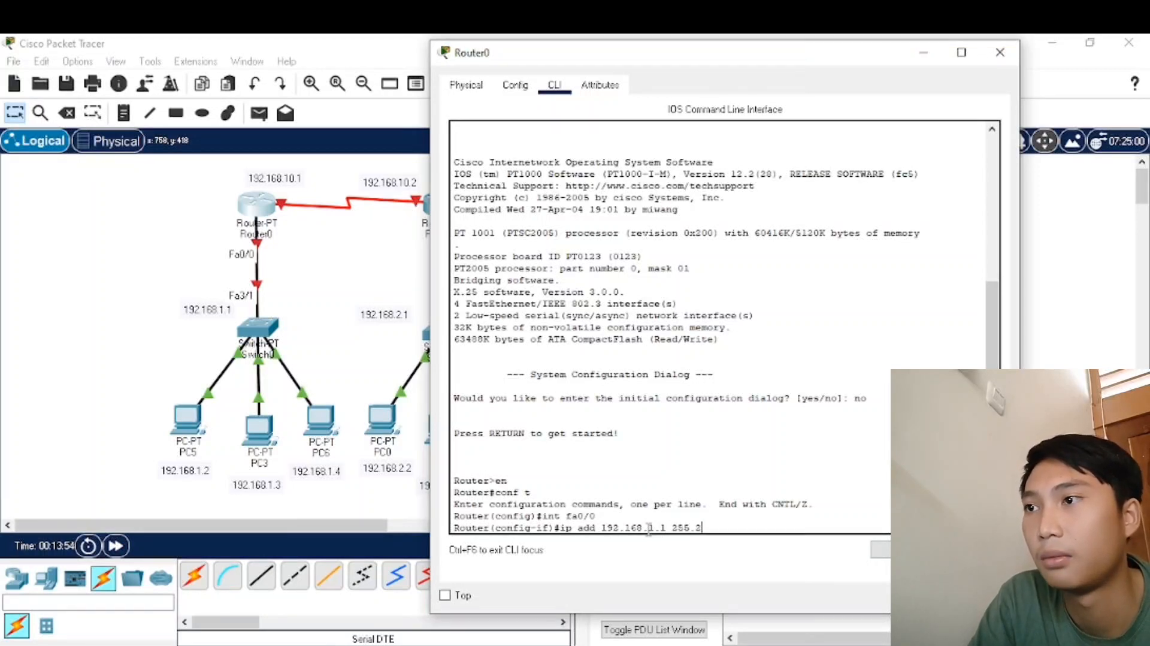
type("55.255")
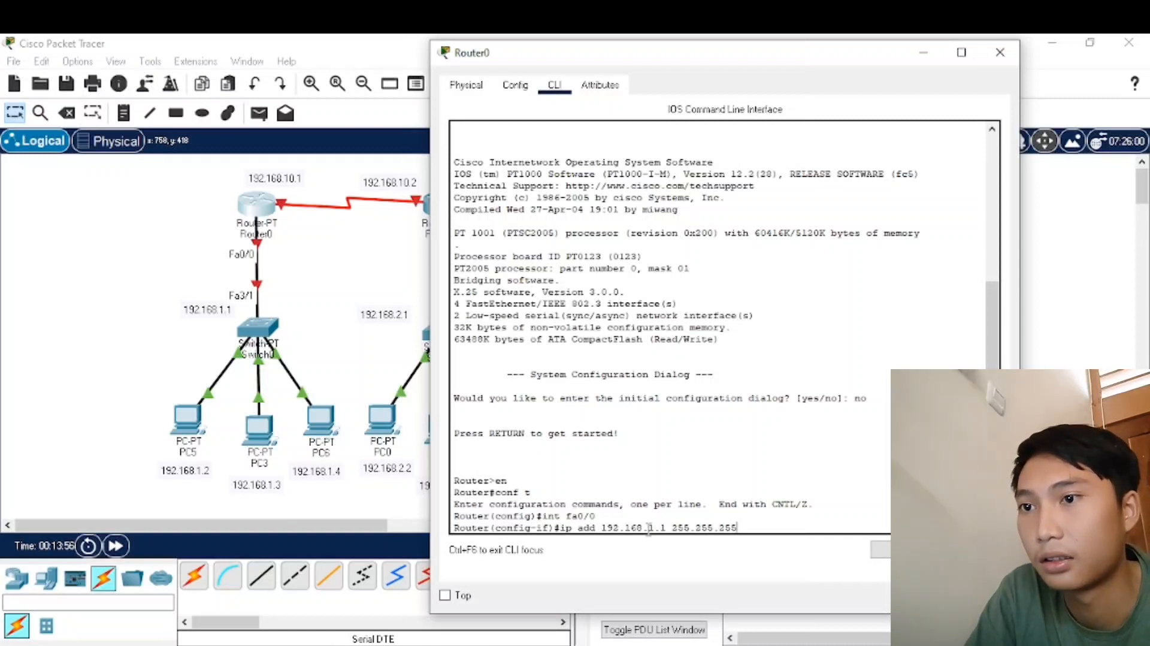
type(".255")
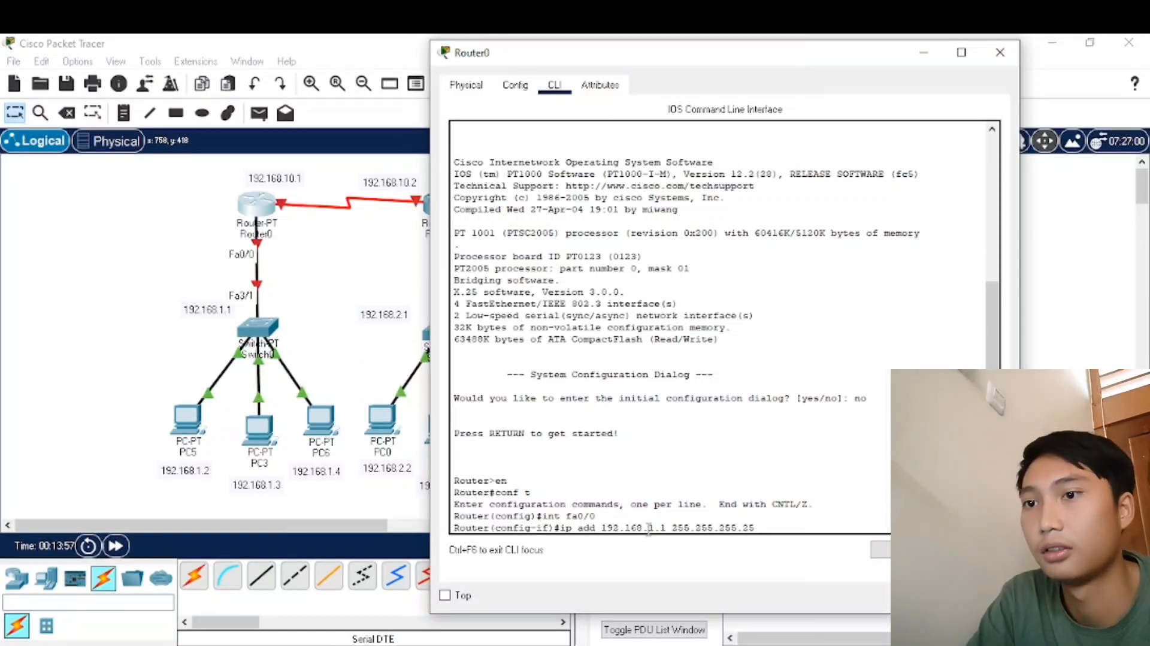
key("BackSpace")
key("BackSpace")
type("0")
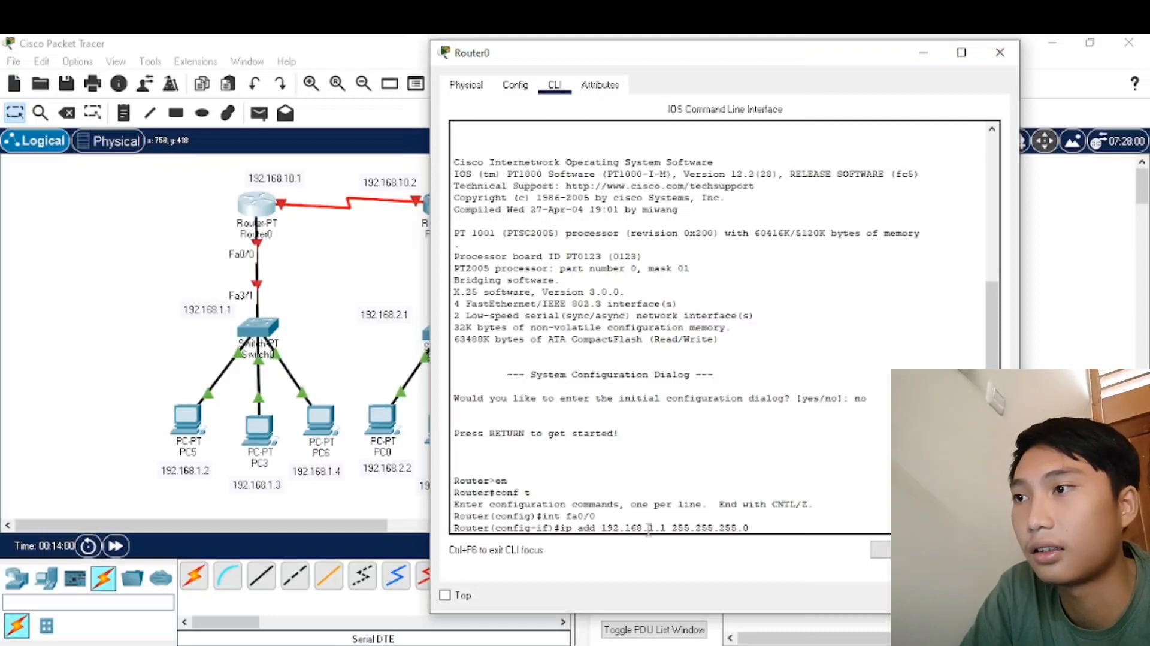
key("Return")
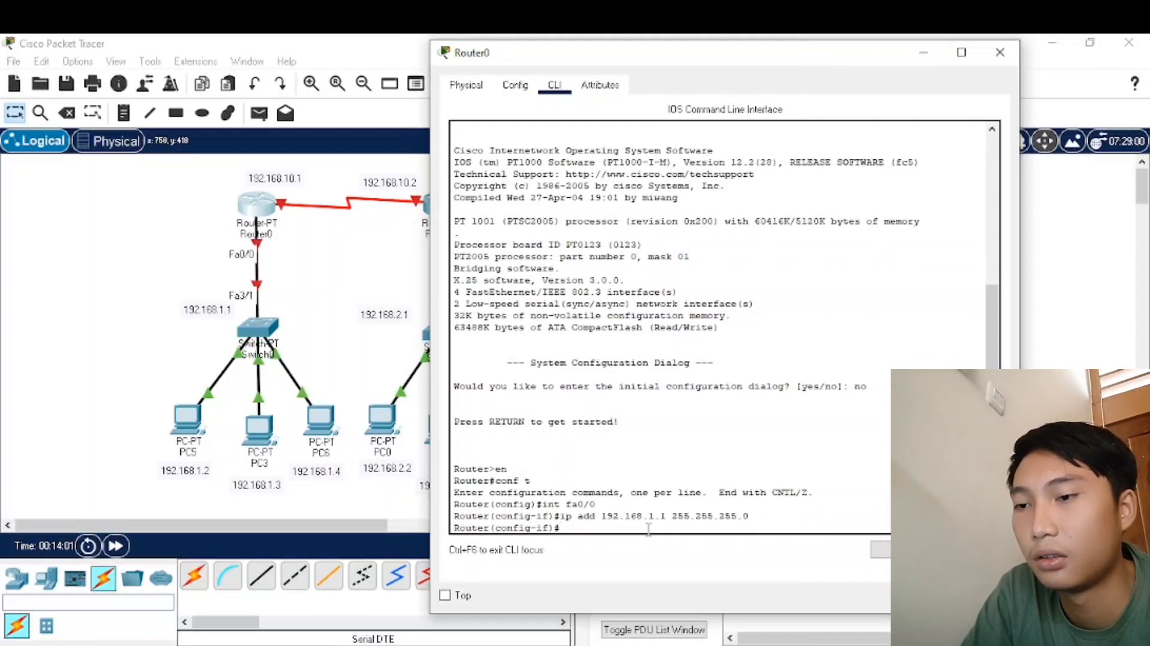
Step: Enable Router0's fa0/0 interface with no sh and leave interface configuration with exit
type("no")
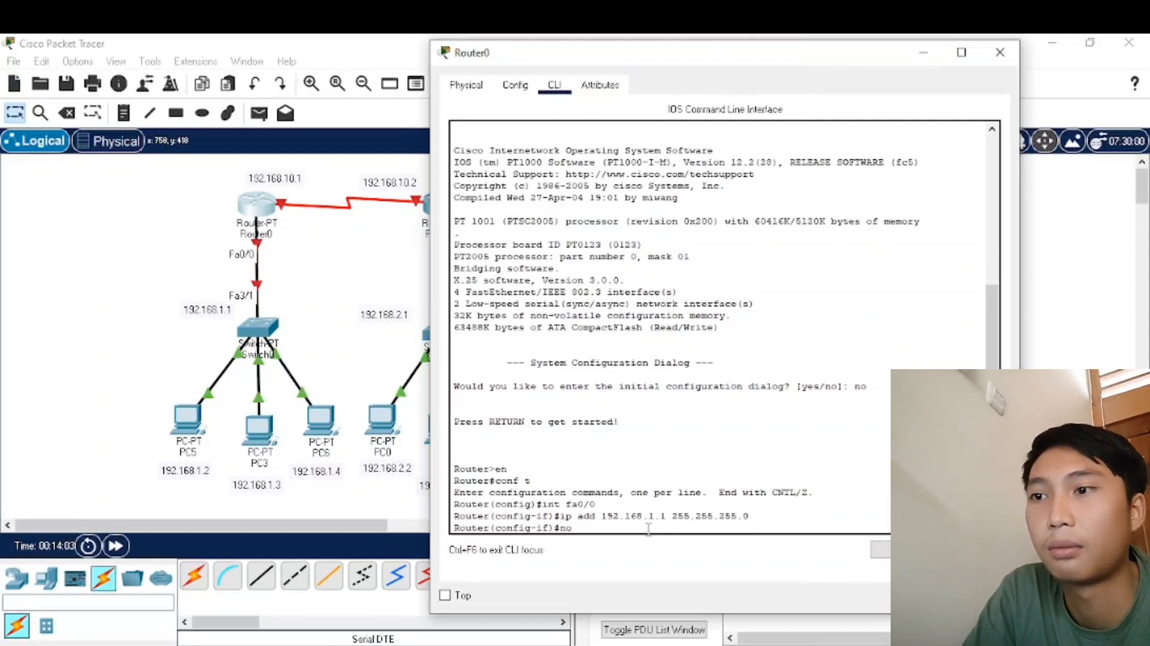
type(" sh")
key("Return")
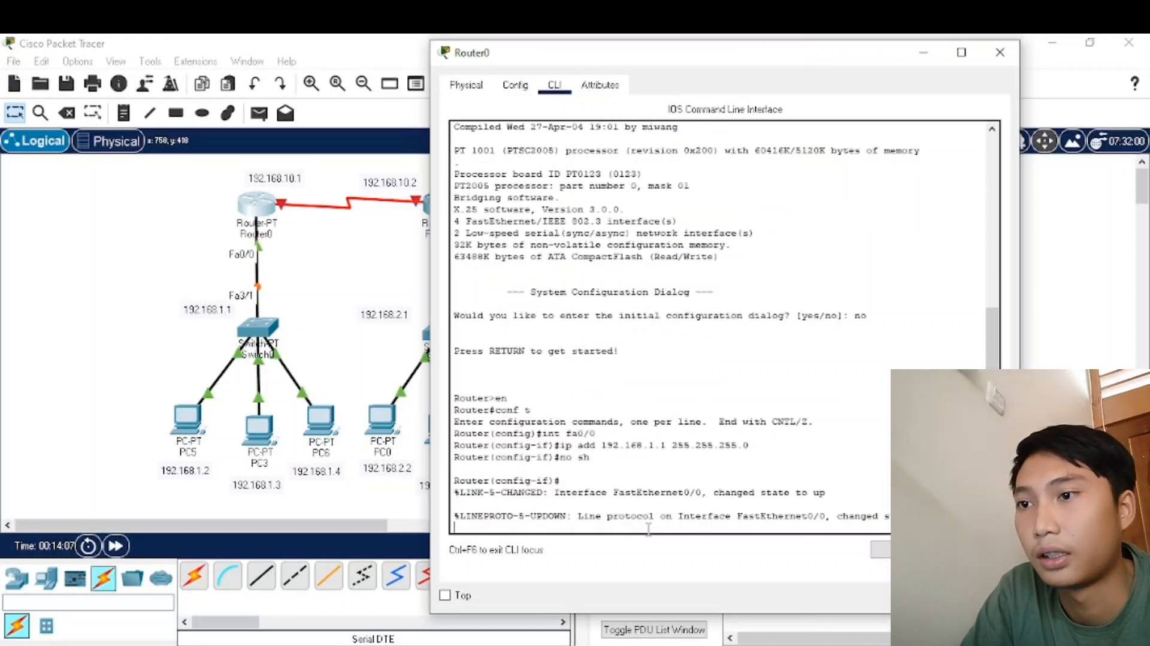
key("Return")
type("exit")
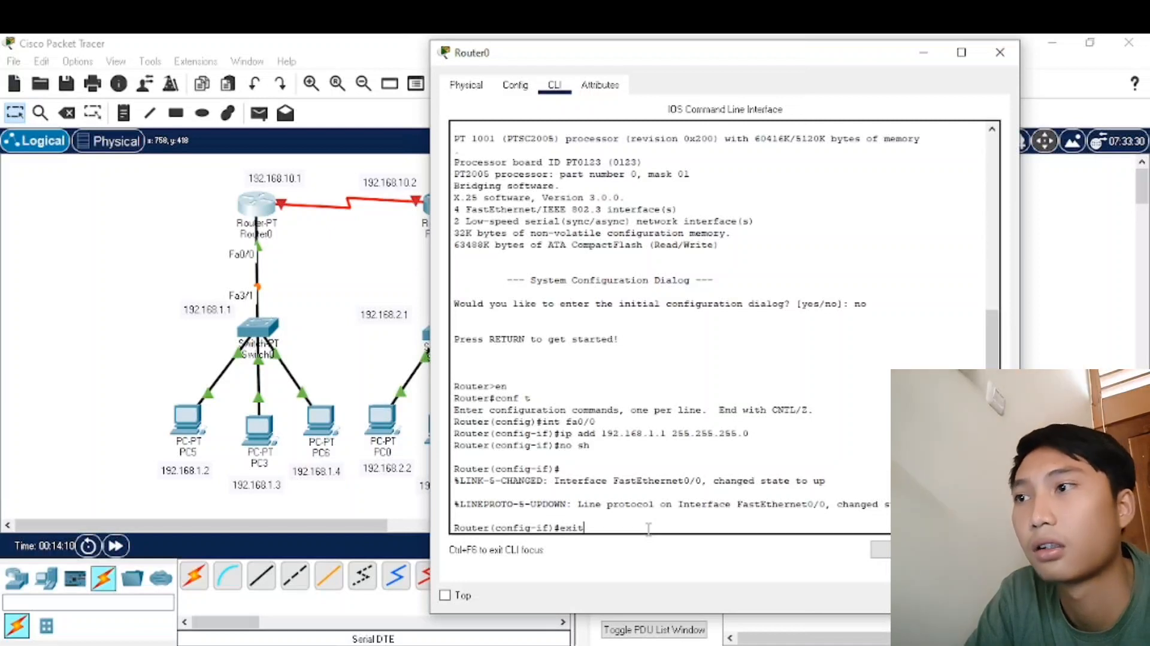
key("Return")
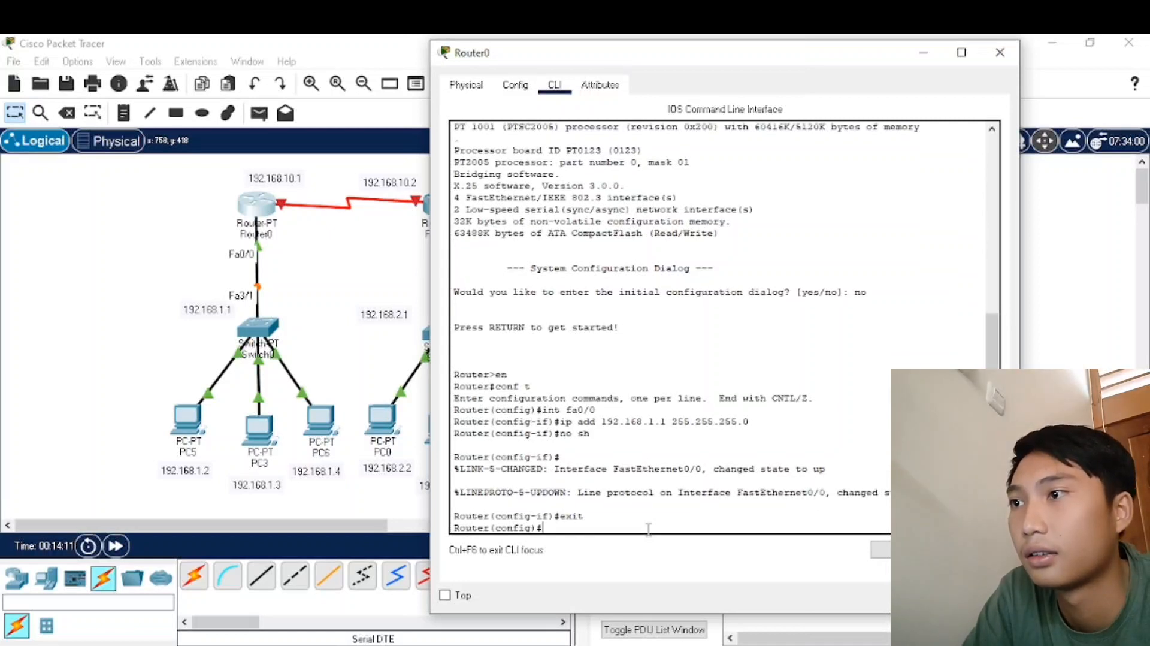
Step: Check which Router0 port connects to Router1 in the topology, and enter interface configuration with int se2/0 on Router0's command line
left_click(1007, 51)
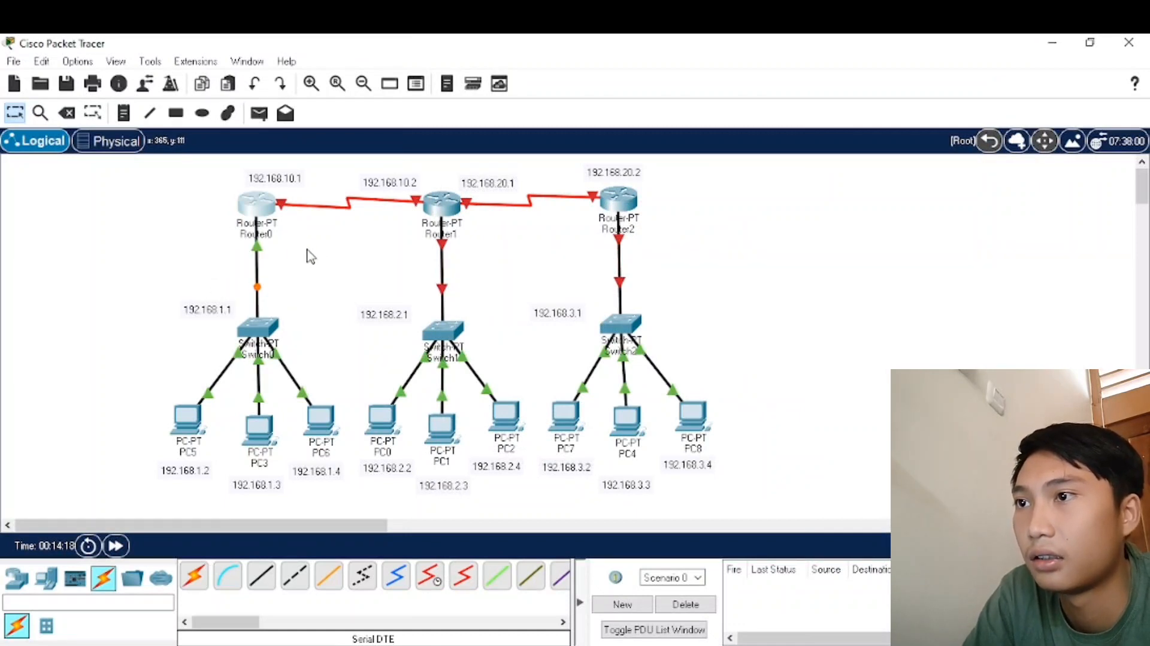
mouse_move(433, 211)
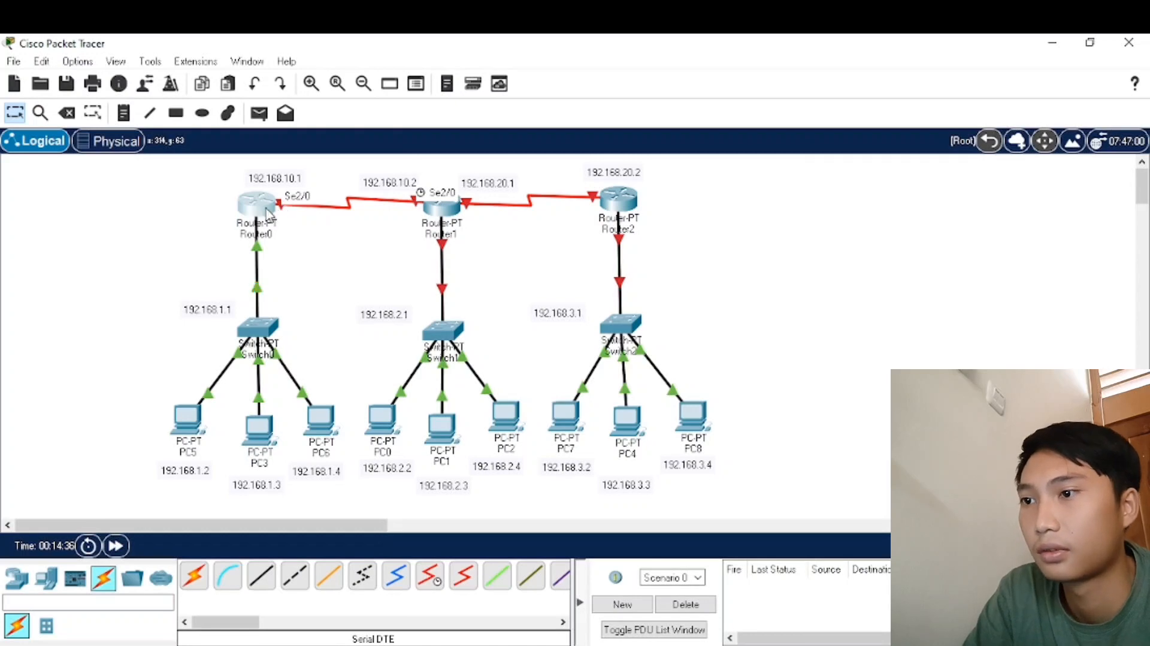
left_click(268, 214)
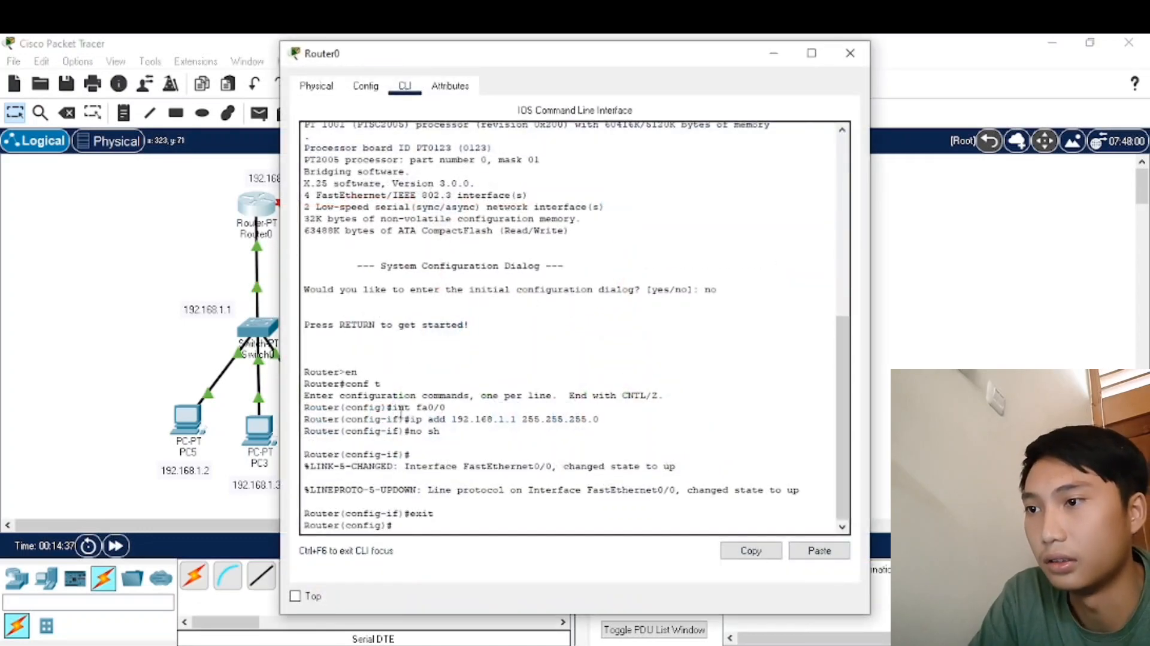
type("in")
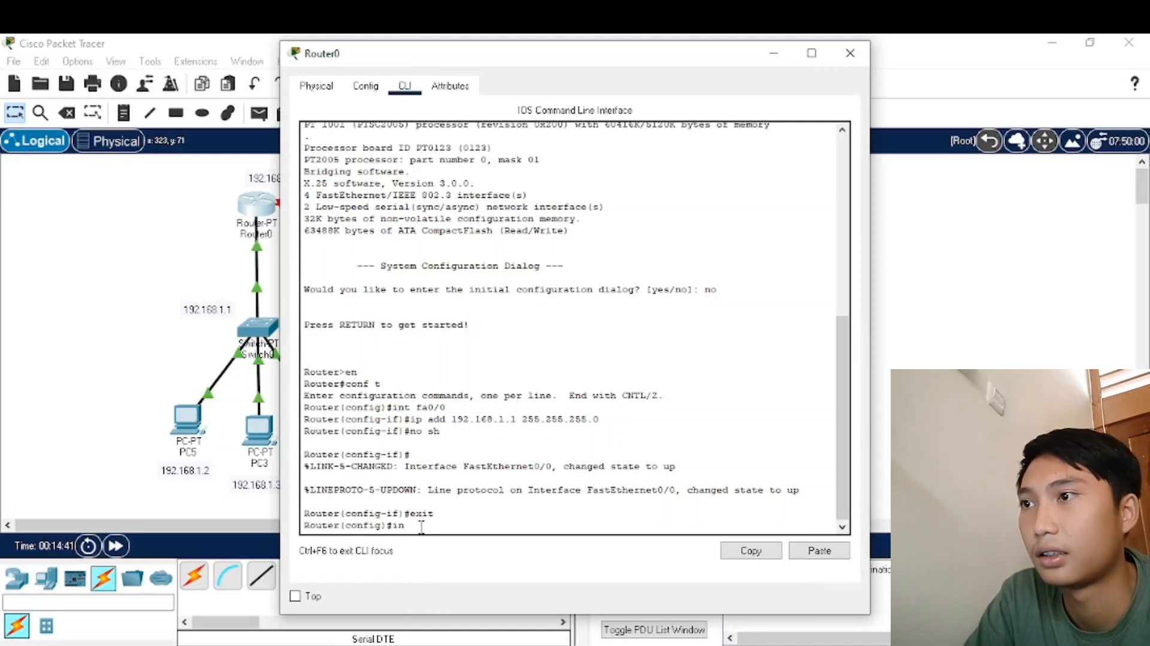
key("BackSpace")
key("BackSpace")
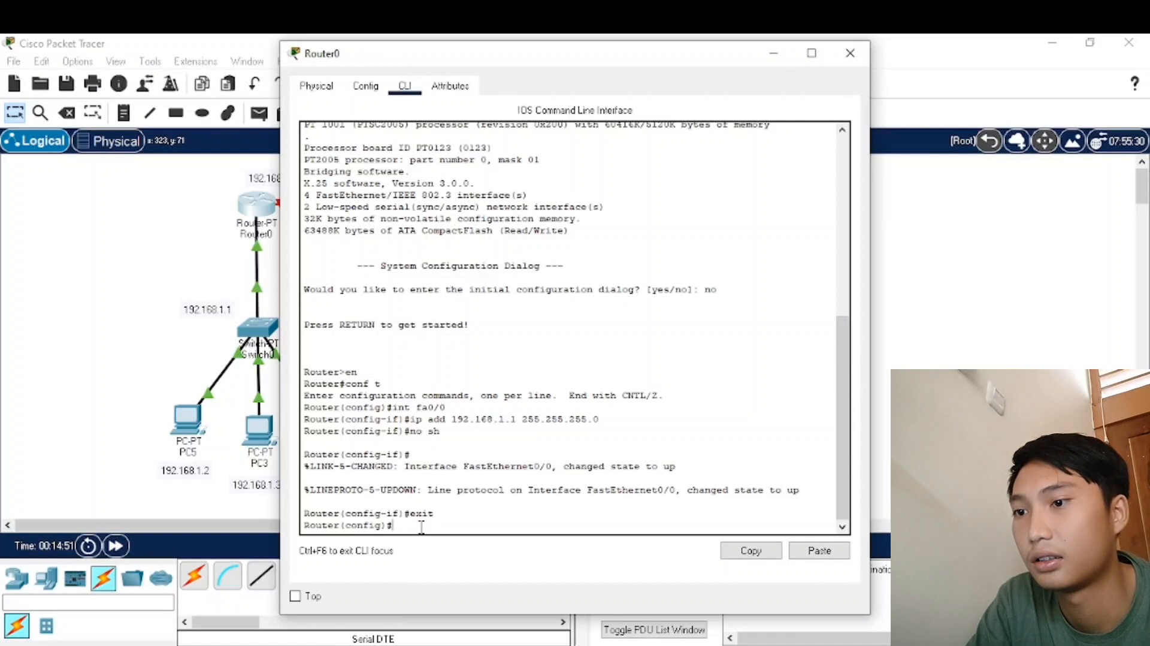
type("int")
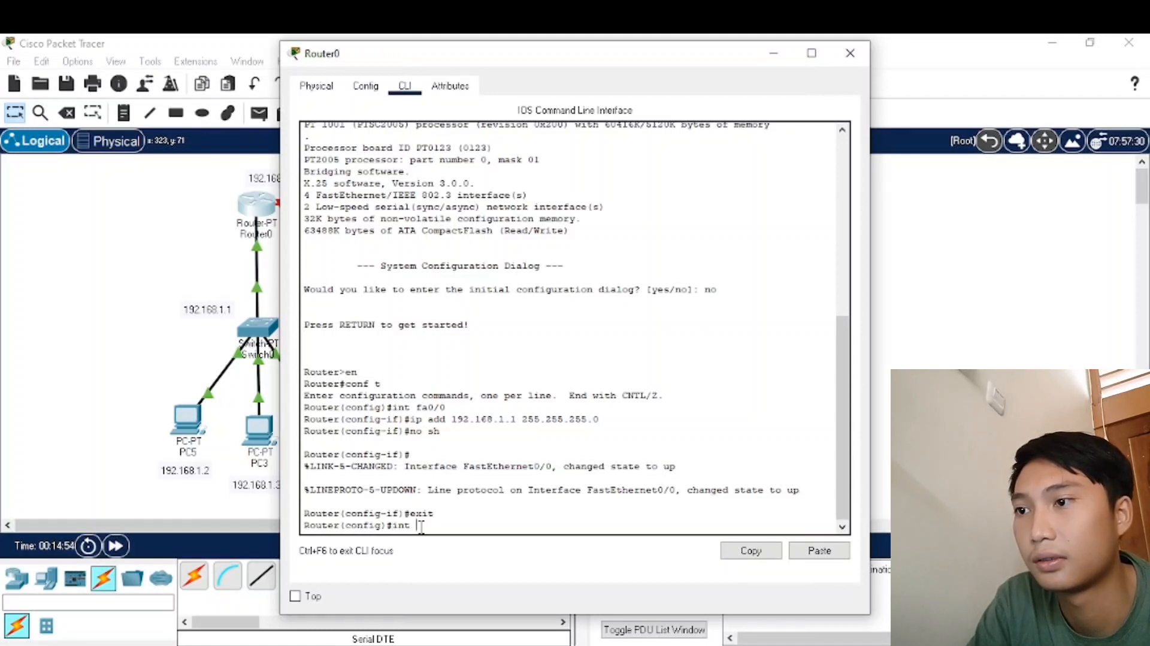
type(" fa")
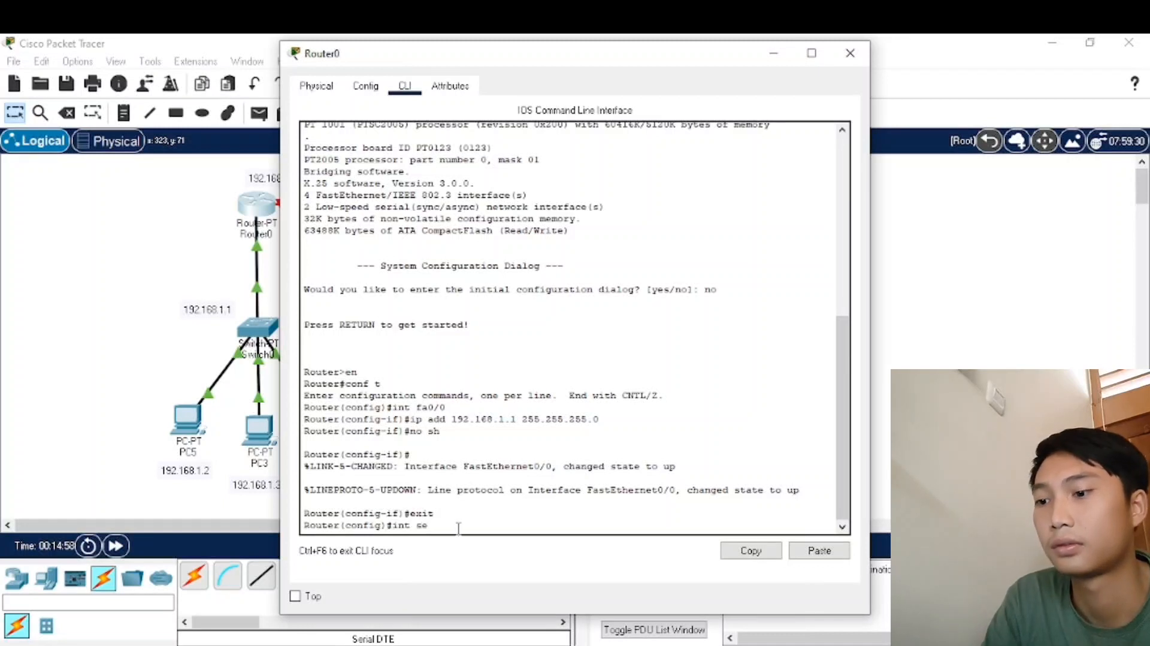
type("2")
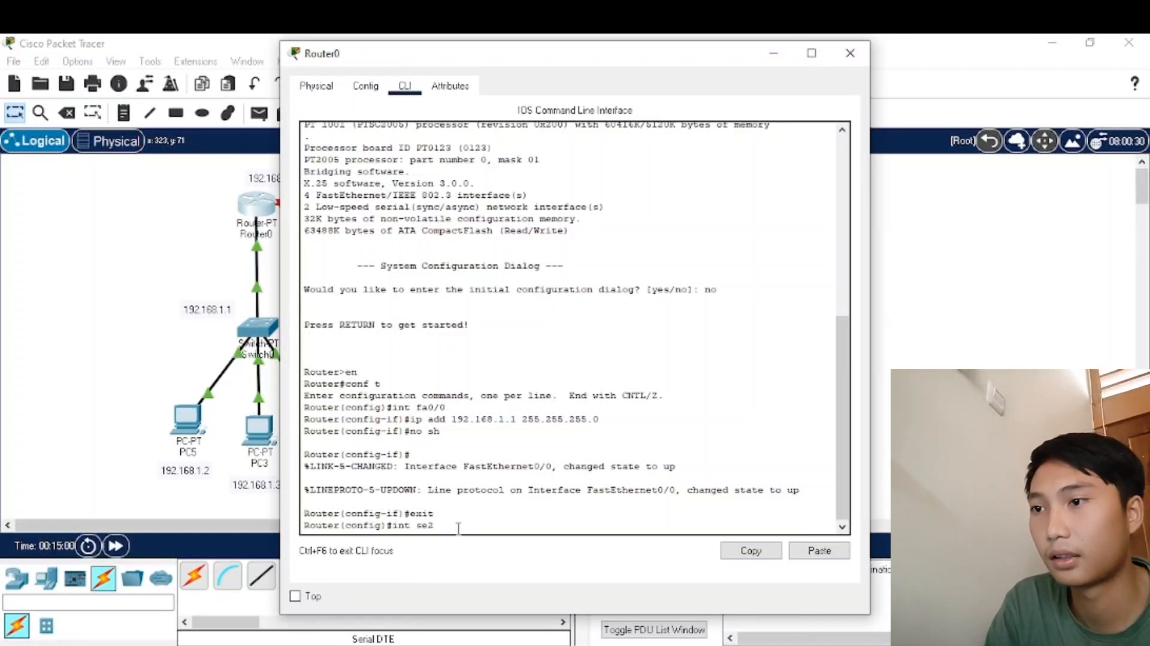
type("/0")
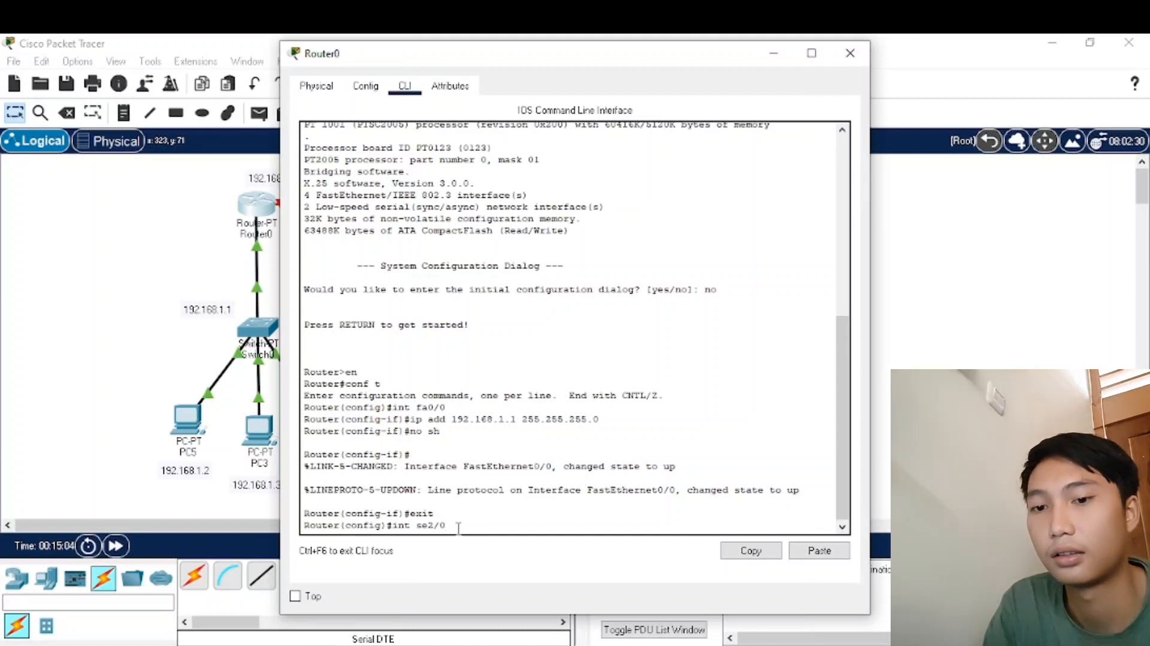
key("Return")
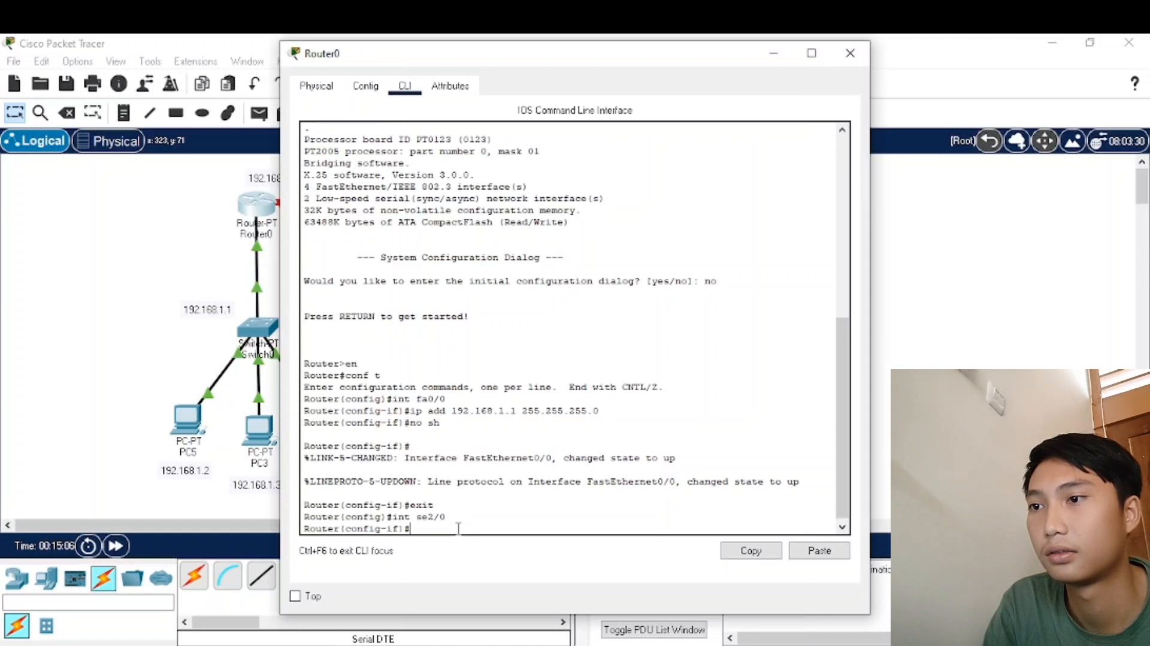
Step: Assign Router0's se2/0 interface the address 192.168.10.1 with mask 255.255.255.0 using ip add
type("i")
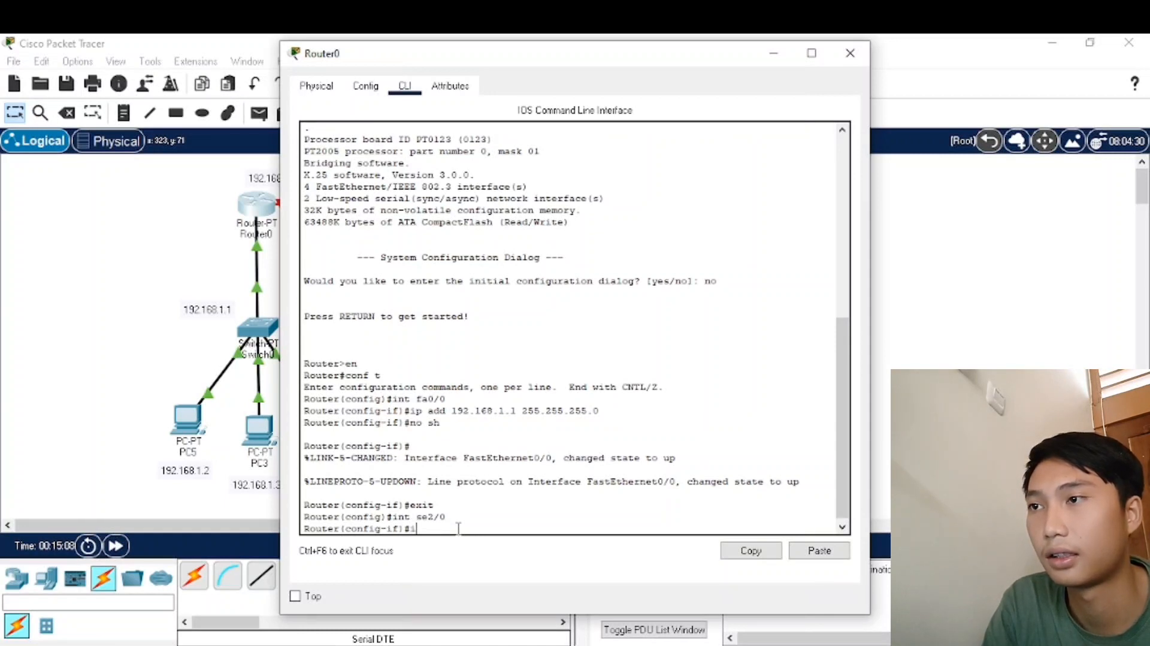
type("p add")
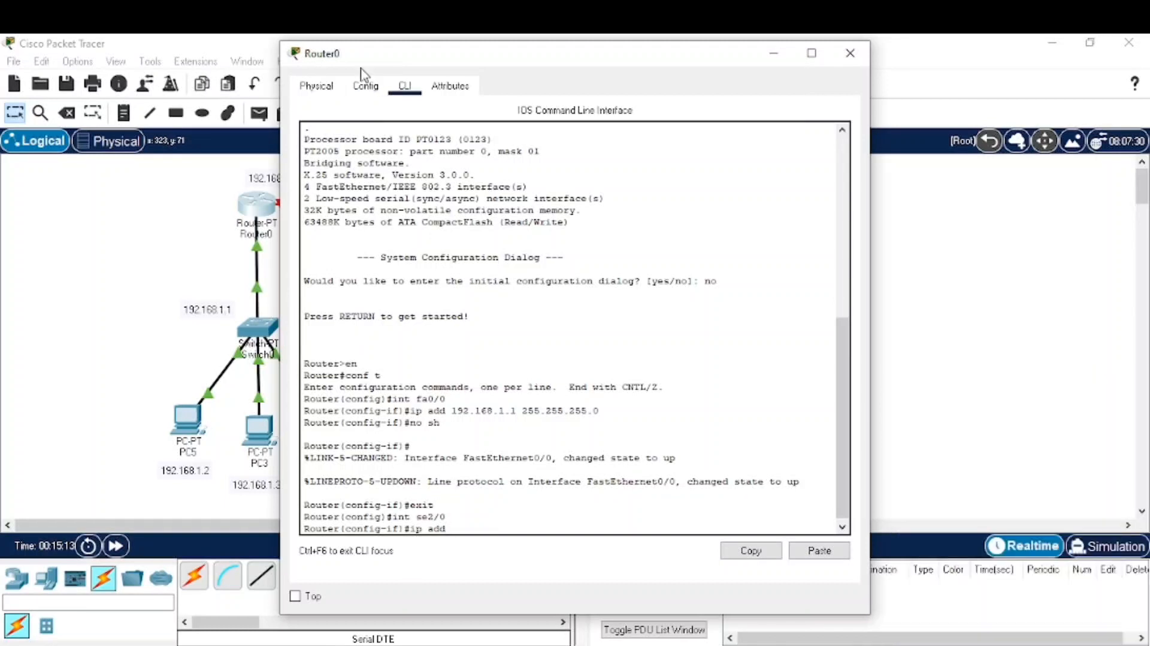
left_click_drag(359, 60, 422, 62)
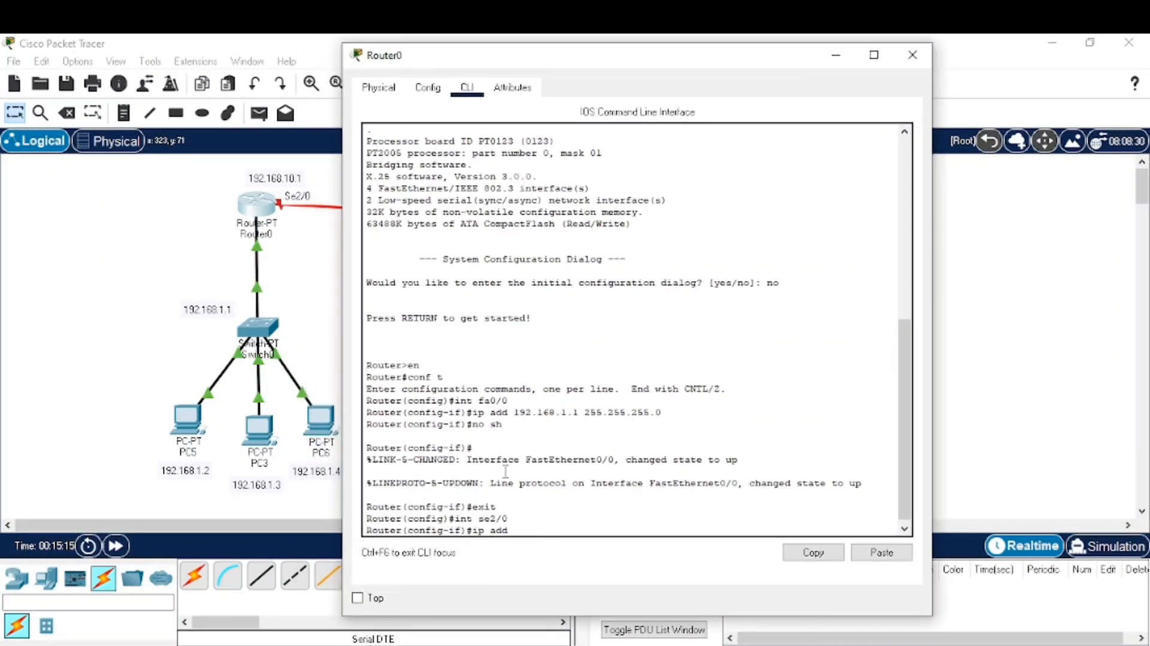
type("19")
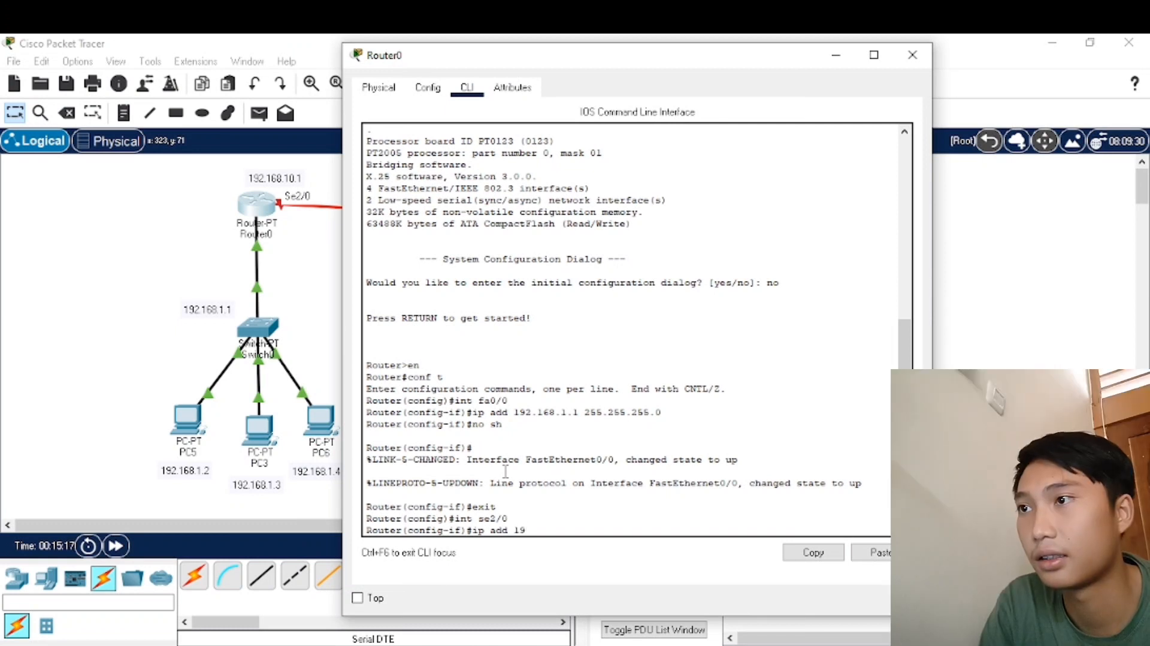
type("2.16")
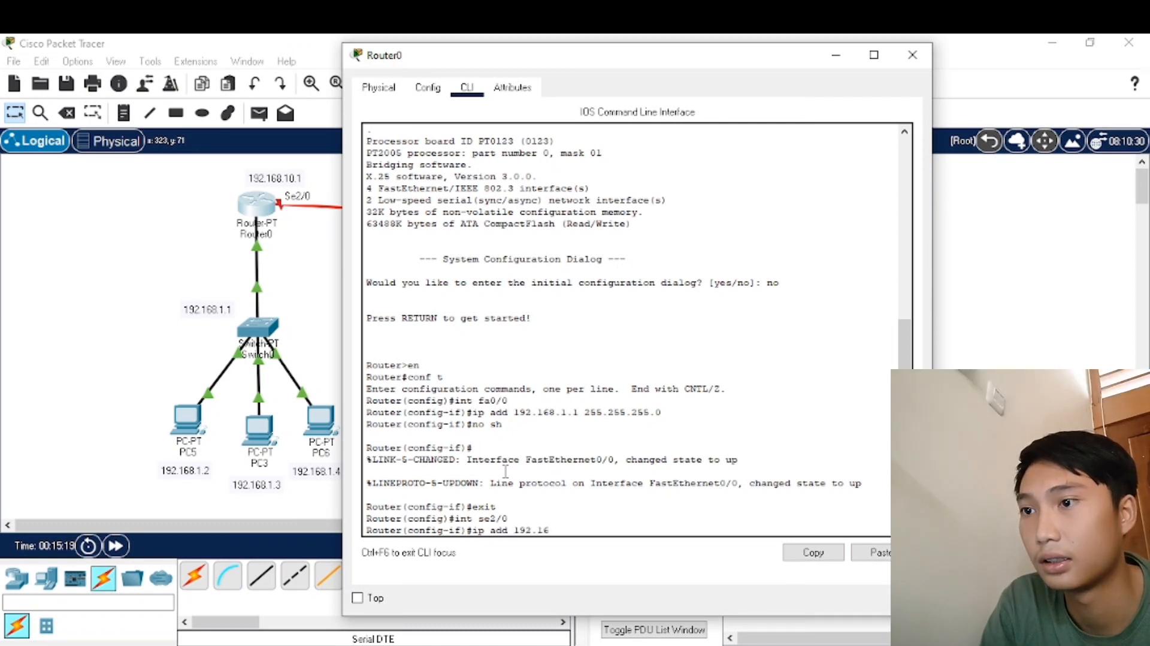
type("8.1")
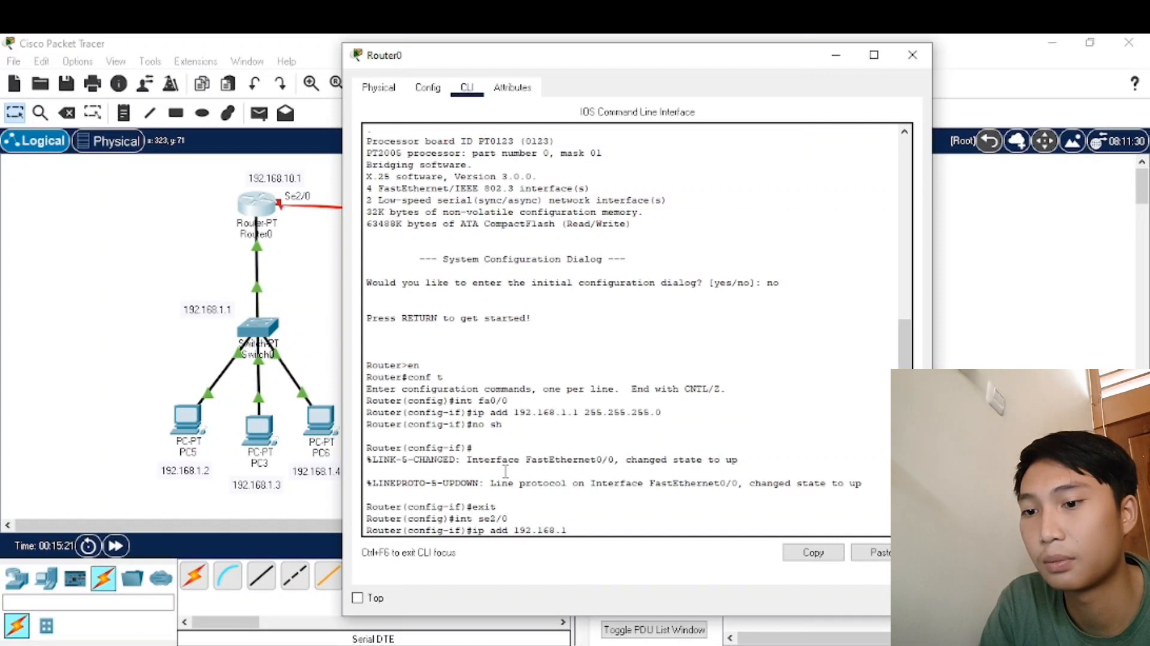
type("0")
type(".1")
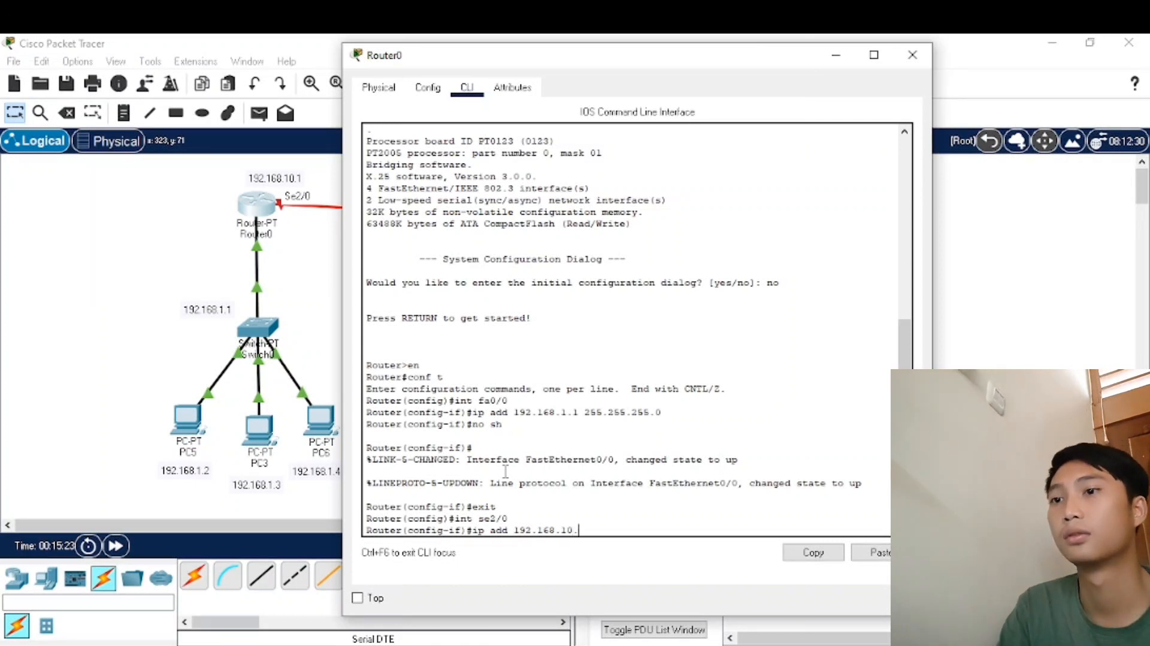
type(" 255")
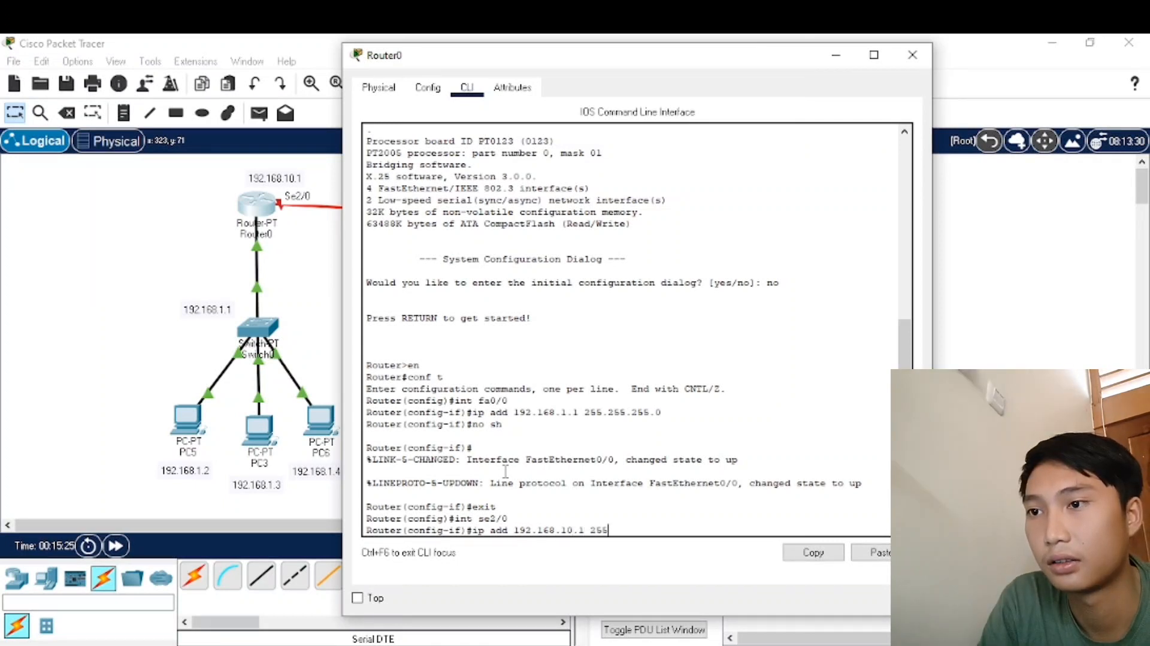
type(".255")
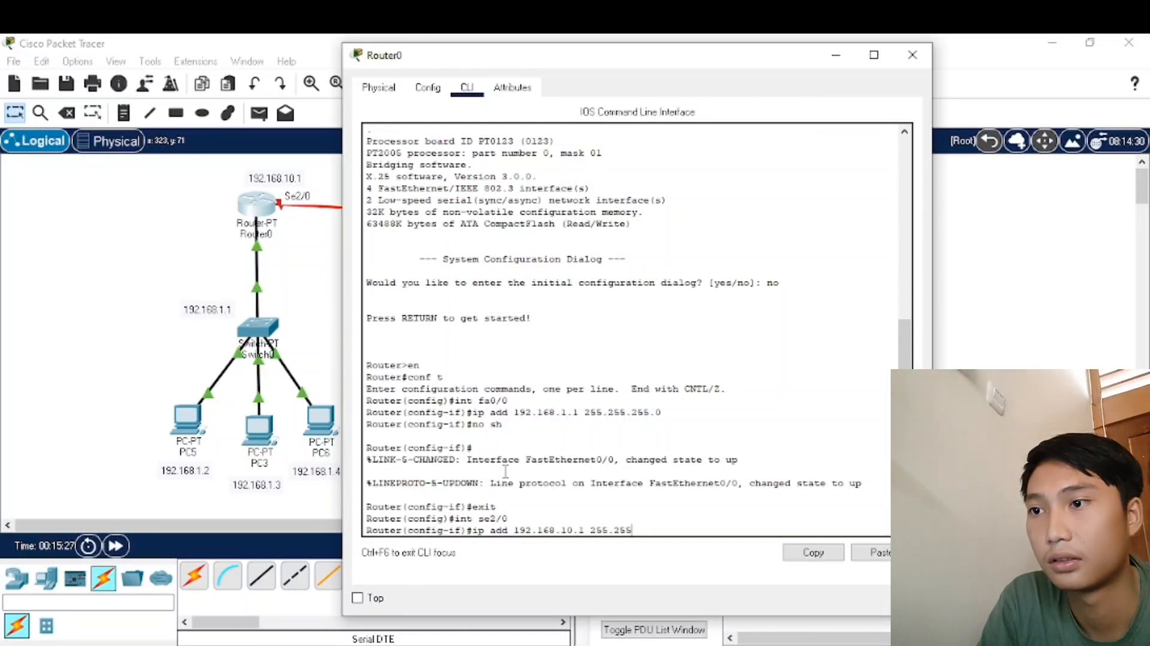
type(".255")
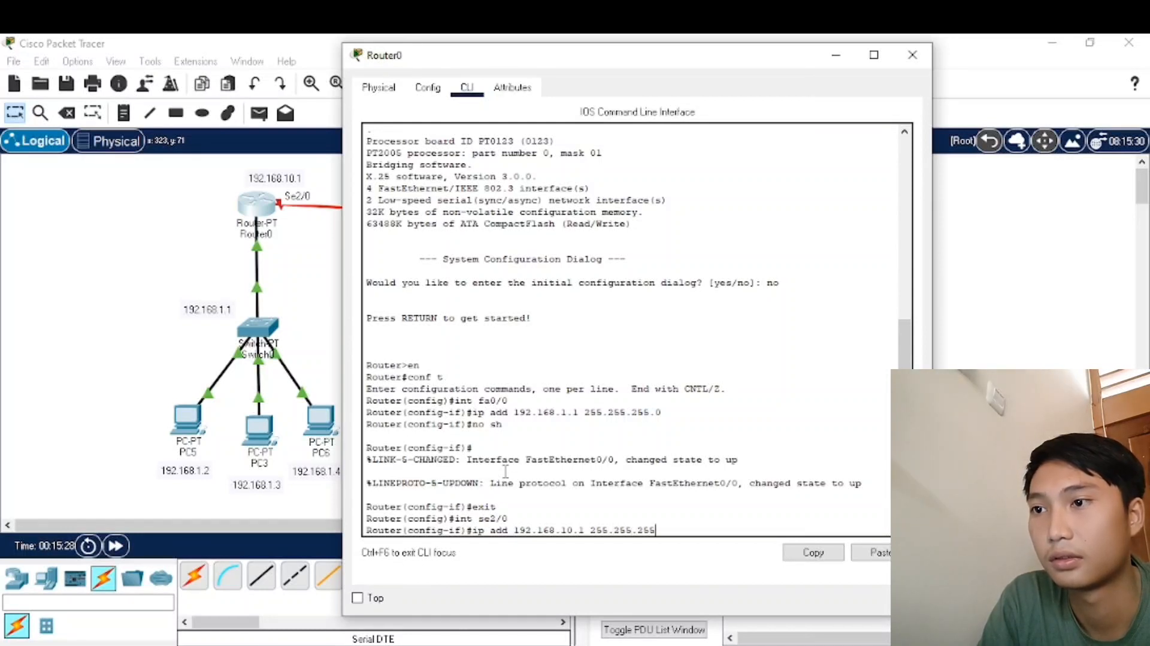
type(".0")
key("Return")
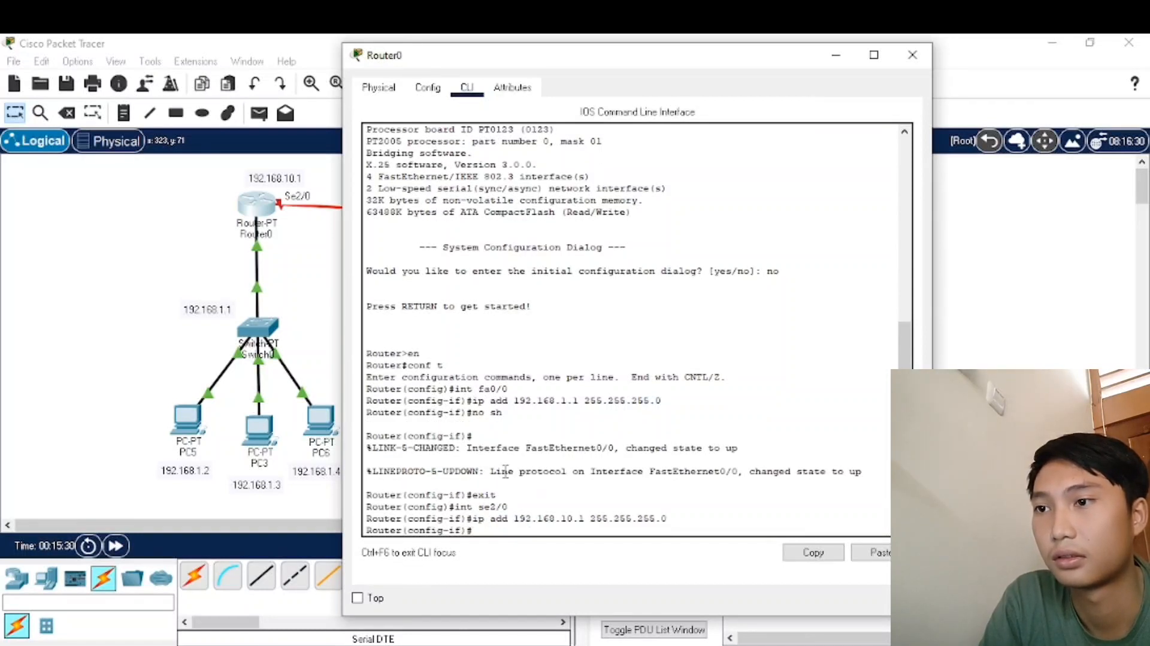
Step: Enable Router0's se2/0 serial interface with no sh
type("no s")
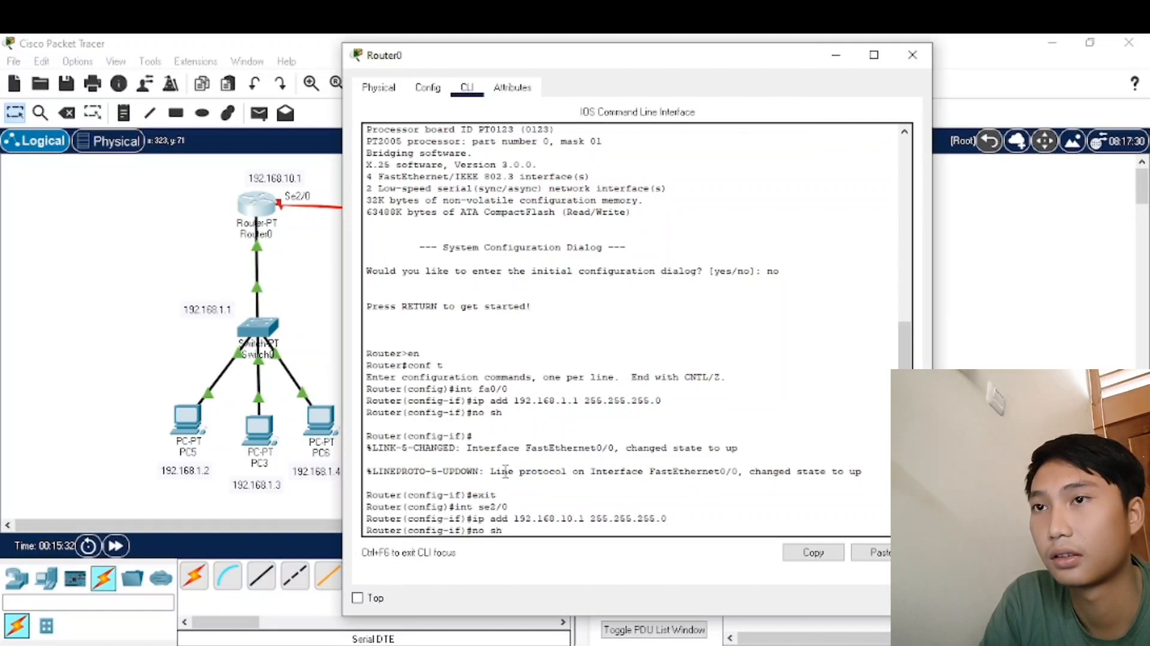
type("h")
key("Return")
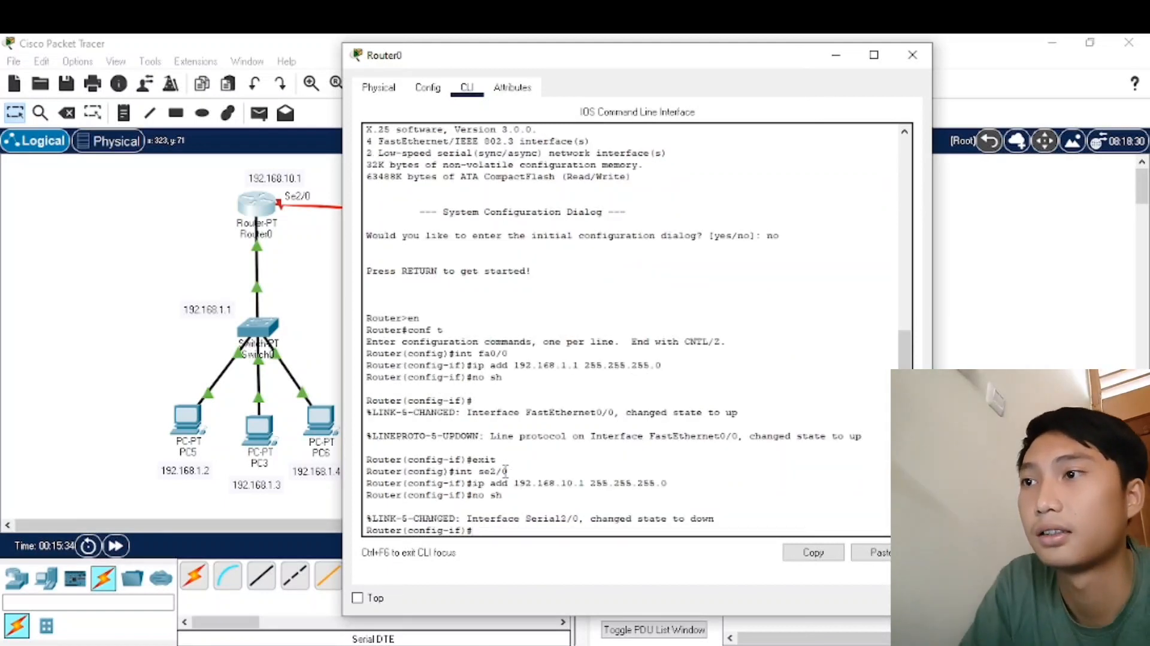
Step: Leave Router0's se2/0 interface configuration with exit and close the Router0 window
type("exit")
key("Return")
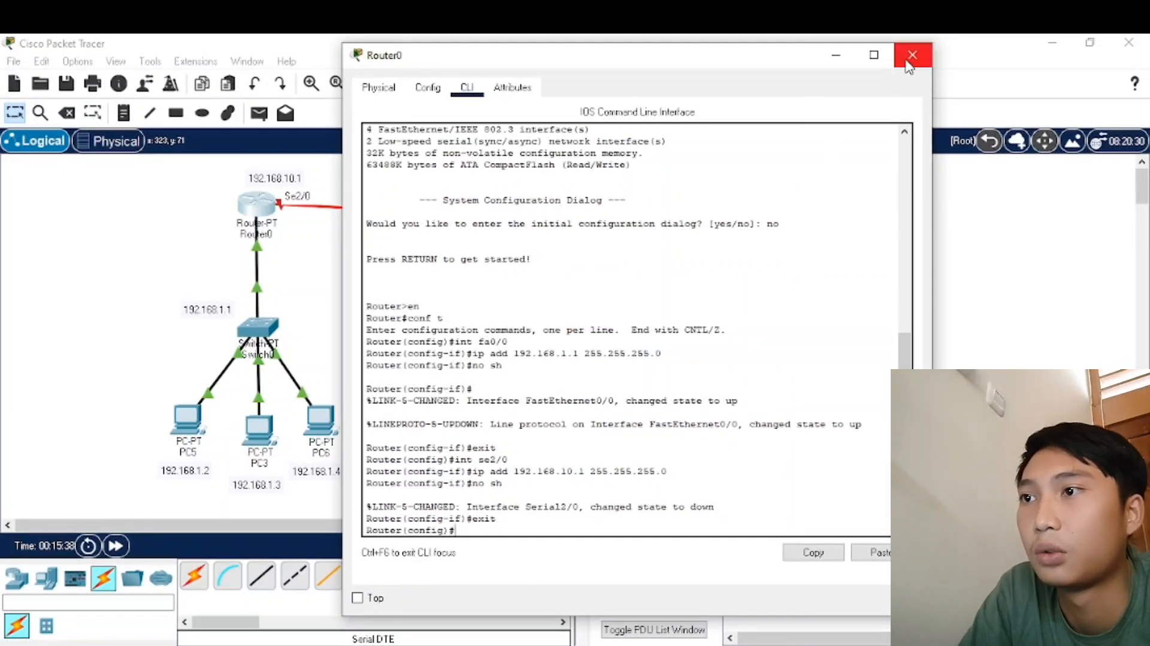
left_click(911, 56)
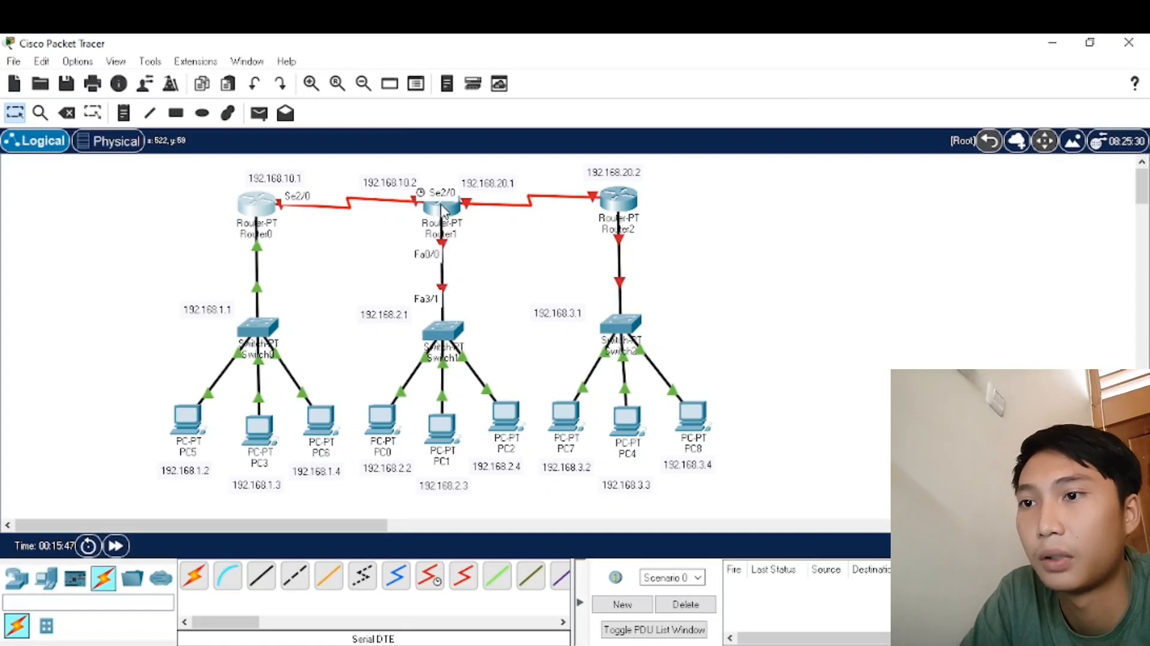
Step: Open Router1's command line, decline the initial configuration dialog with no, and start the console session
left_click(441, 205)
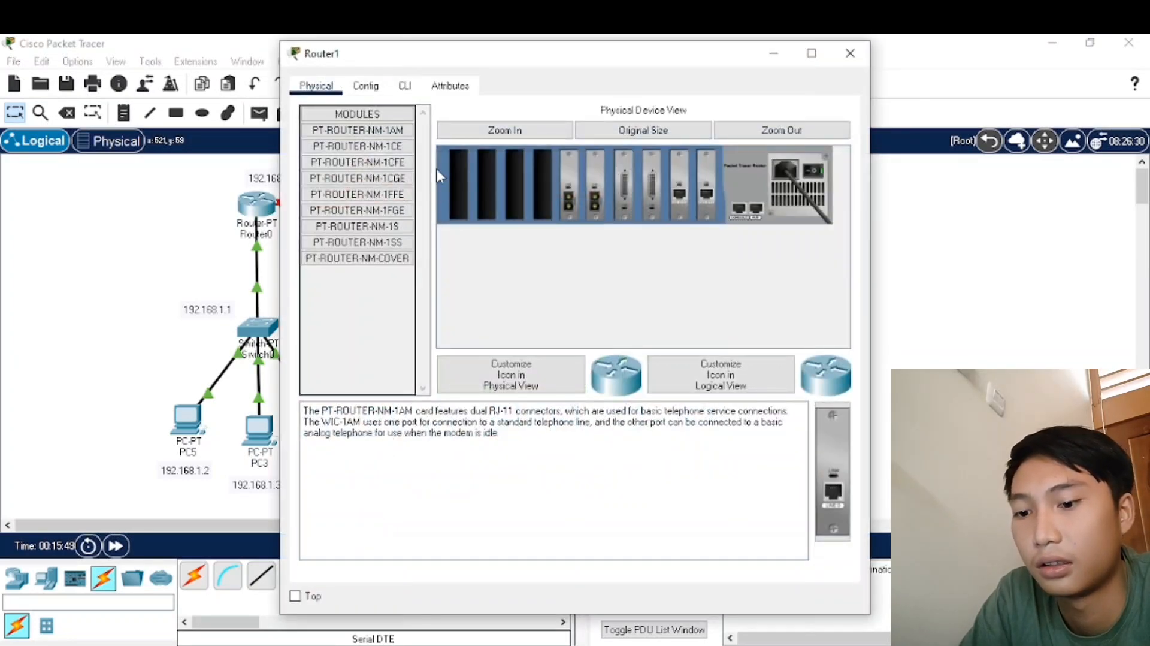
left_click(405, 86)
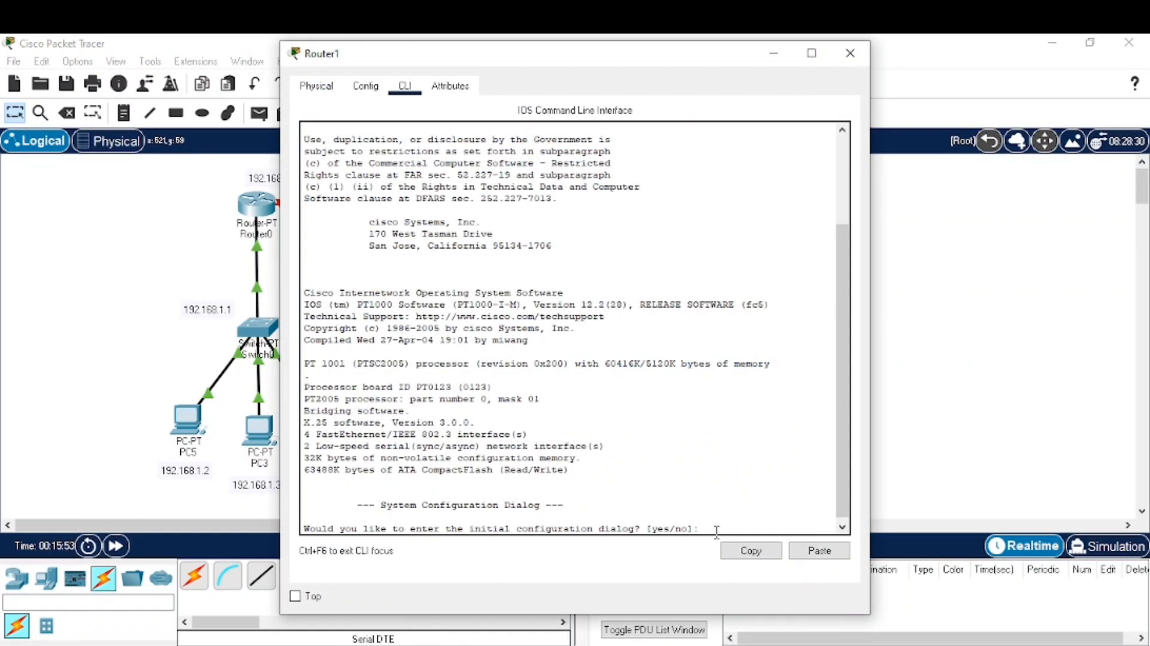
type("no")
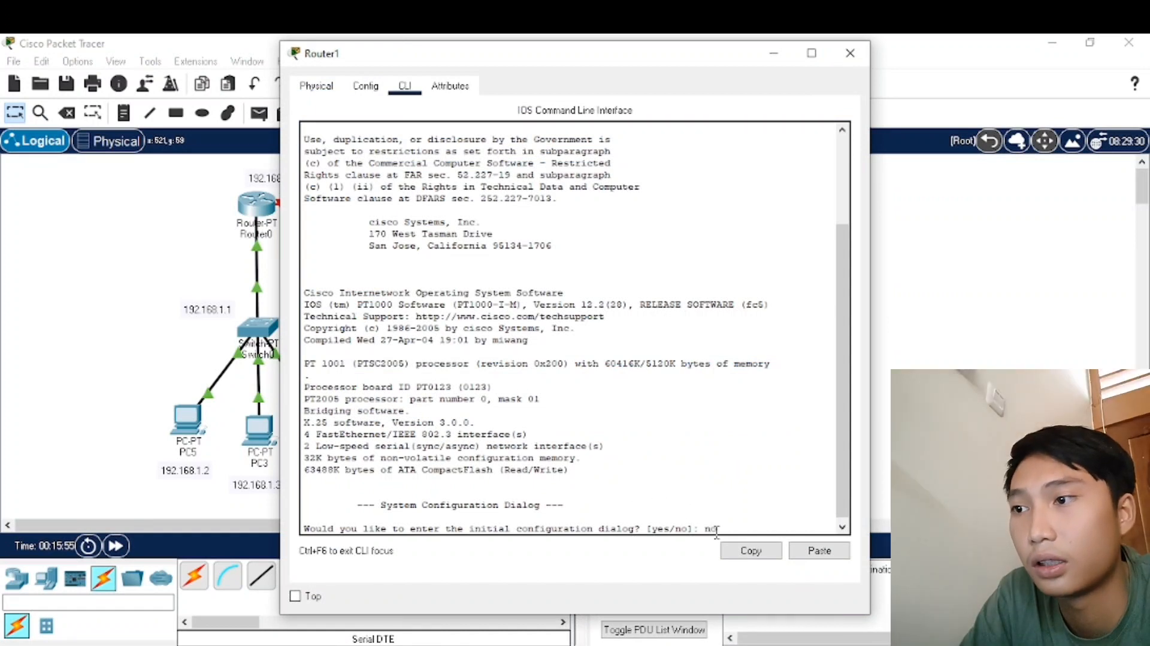
key("Return")
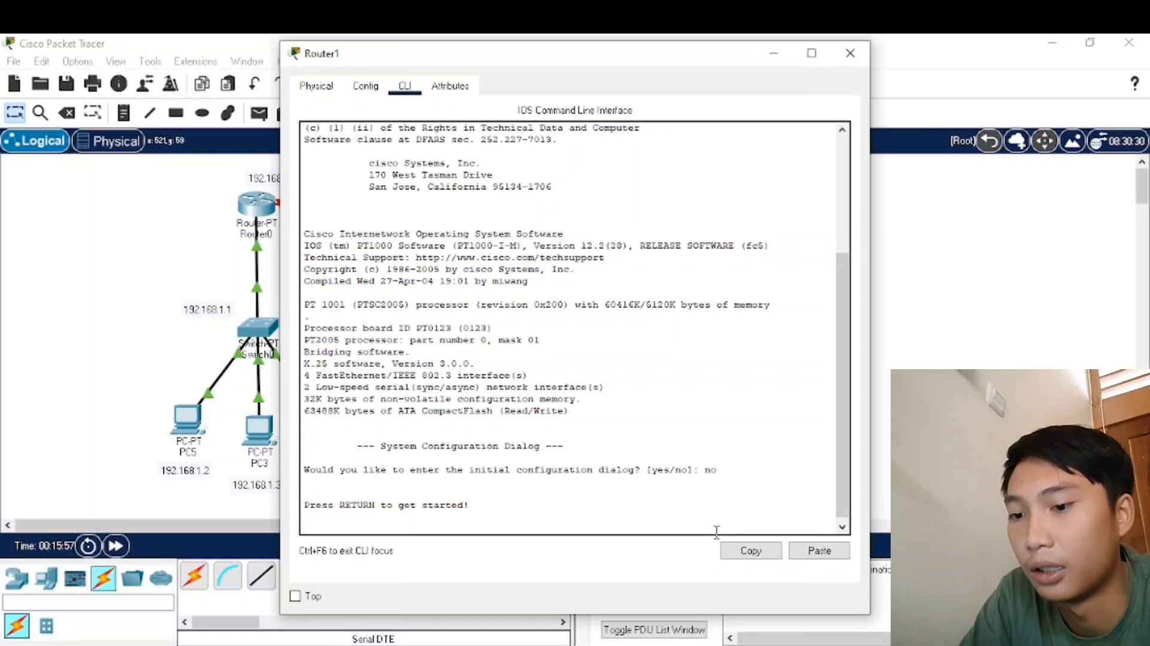
key("Return")
Step: Enter global configuration mode on Router1 with en and conf t
type("en")
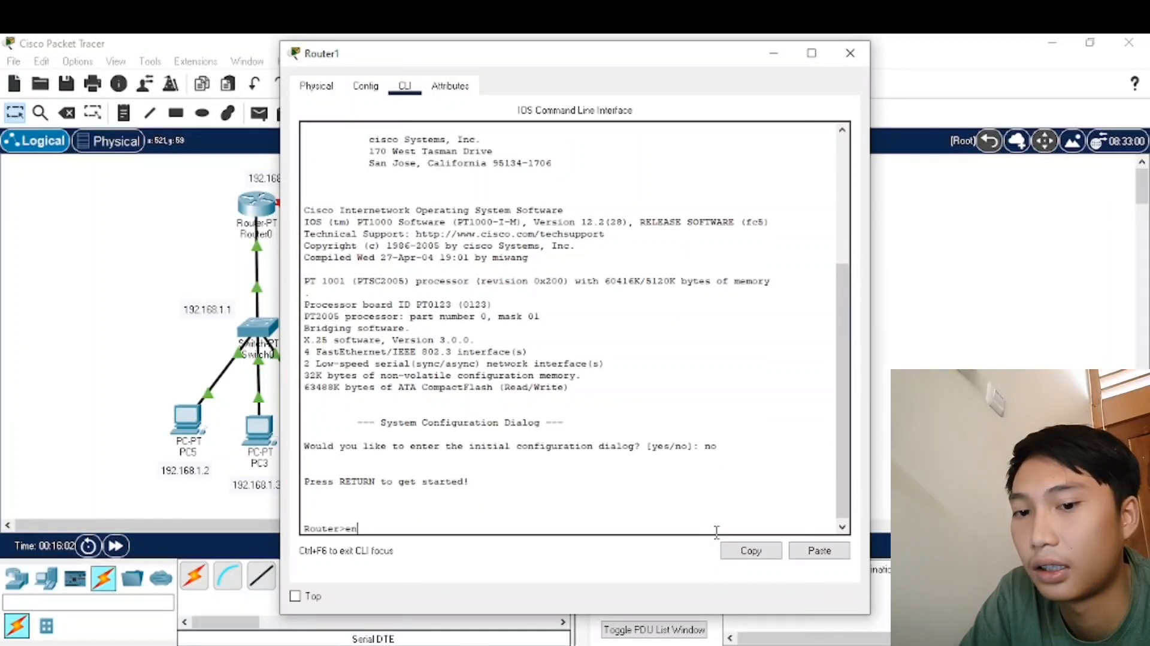
key("Return")
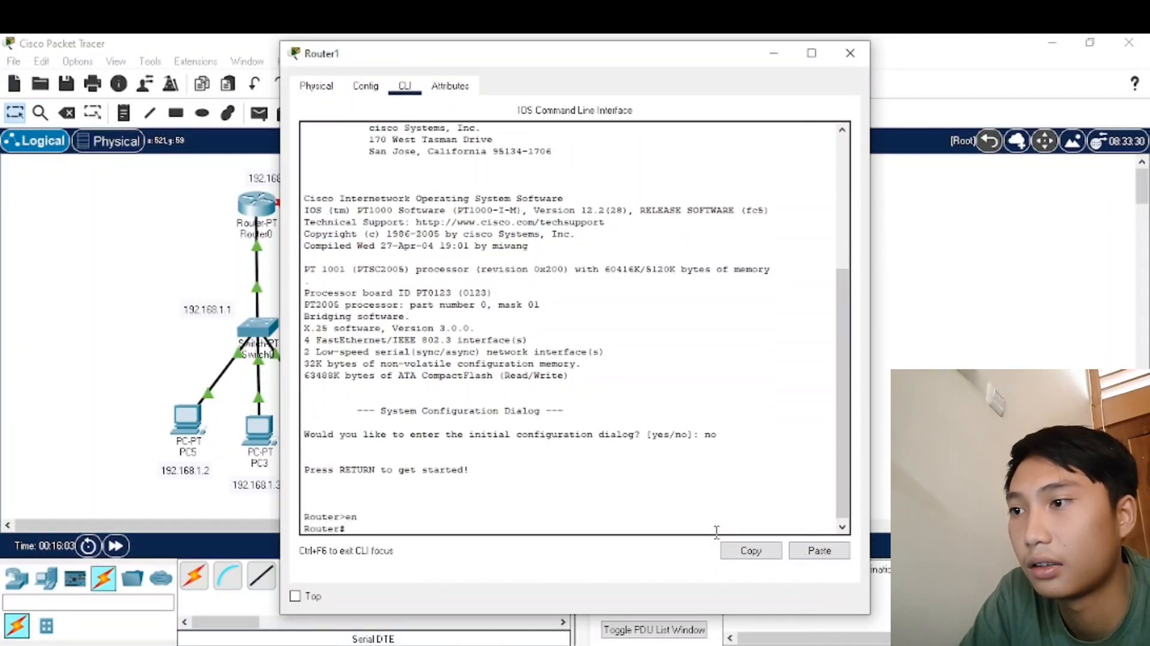
type("conf t")
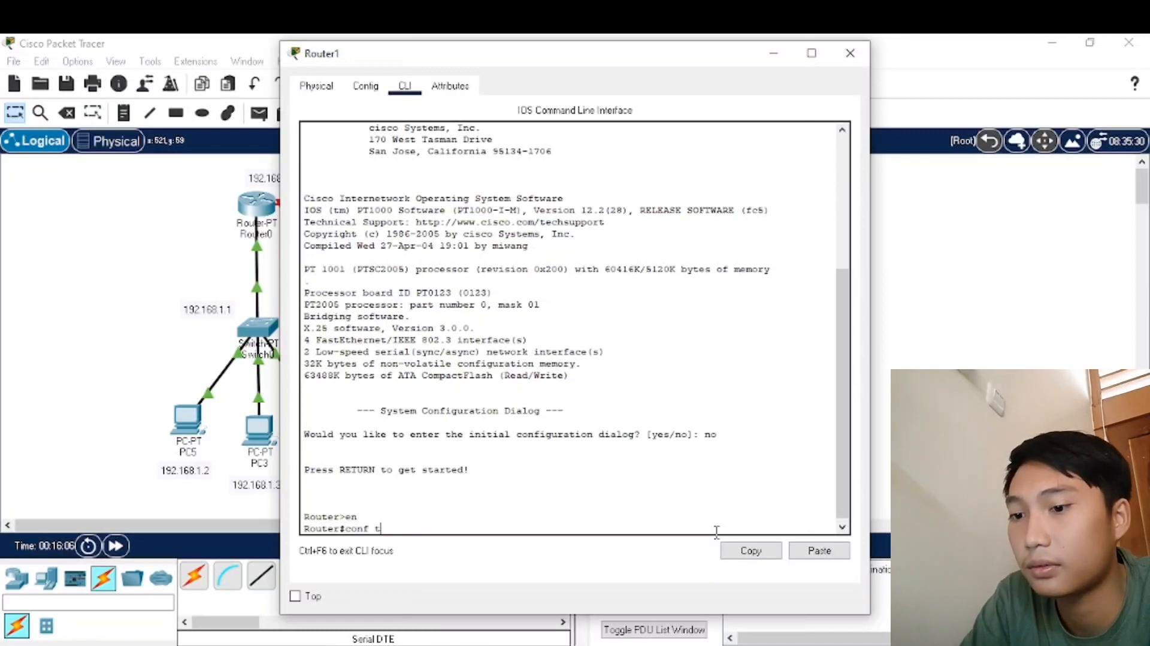
key("Return")
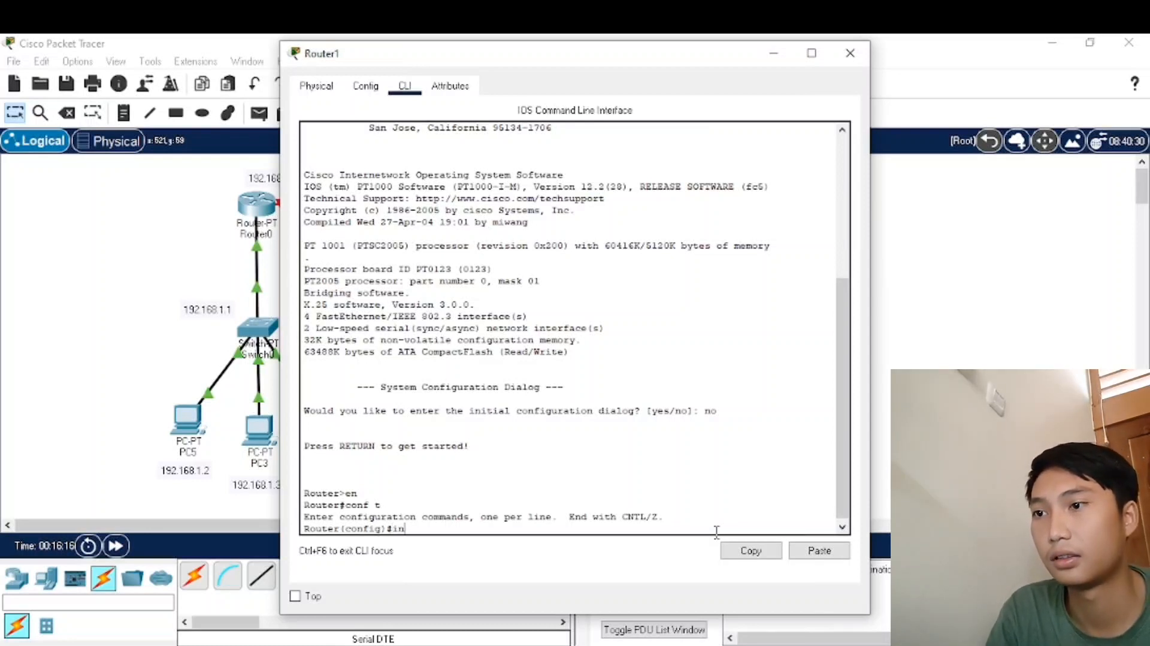
Step: Uncover Router1's port labels in the topology and enter its interface configuration with int fa0/0
type("t")
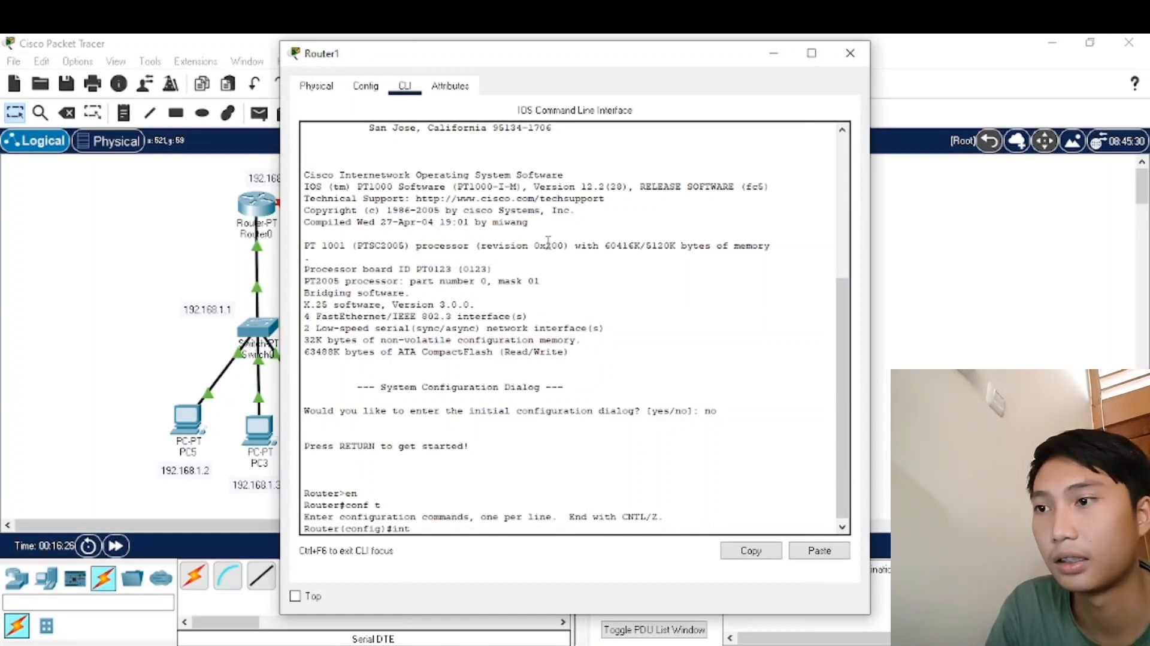
left_click_drag(473, 66, 690, 74)
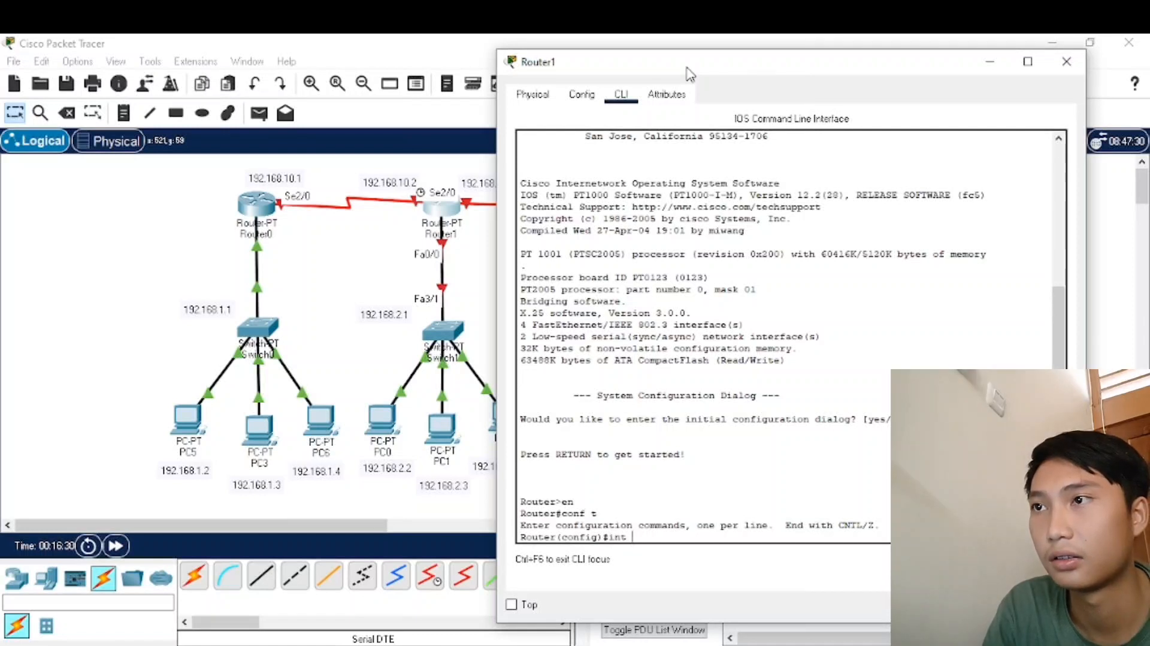
type("fa0")
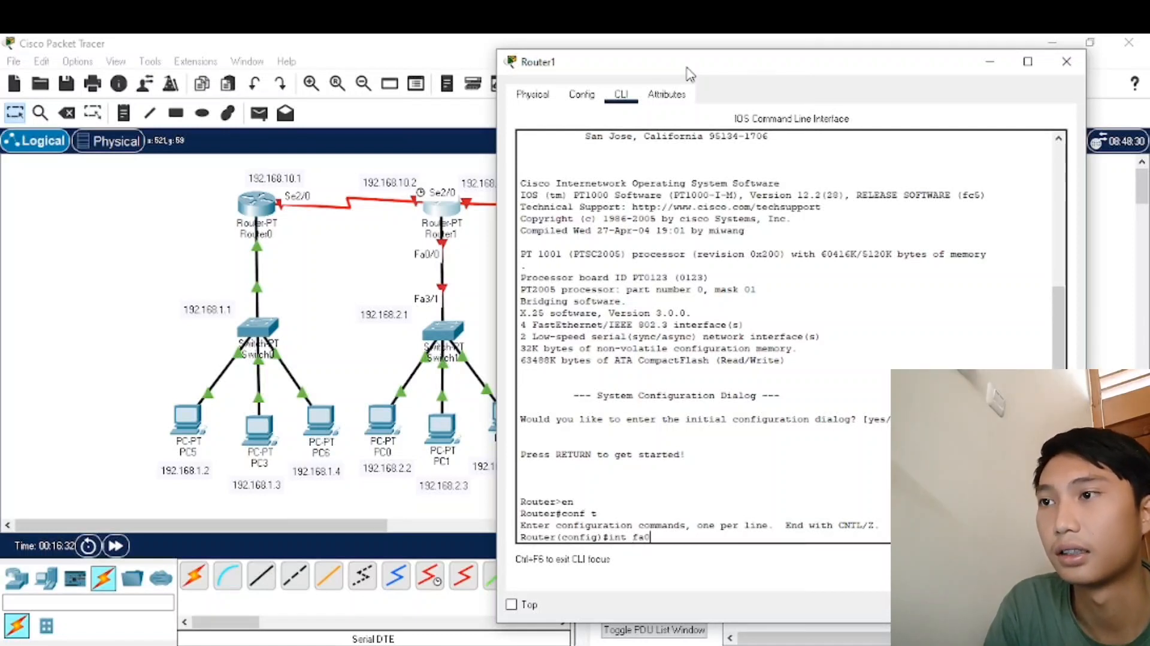
type("/0")
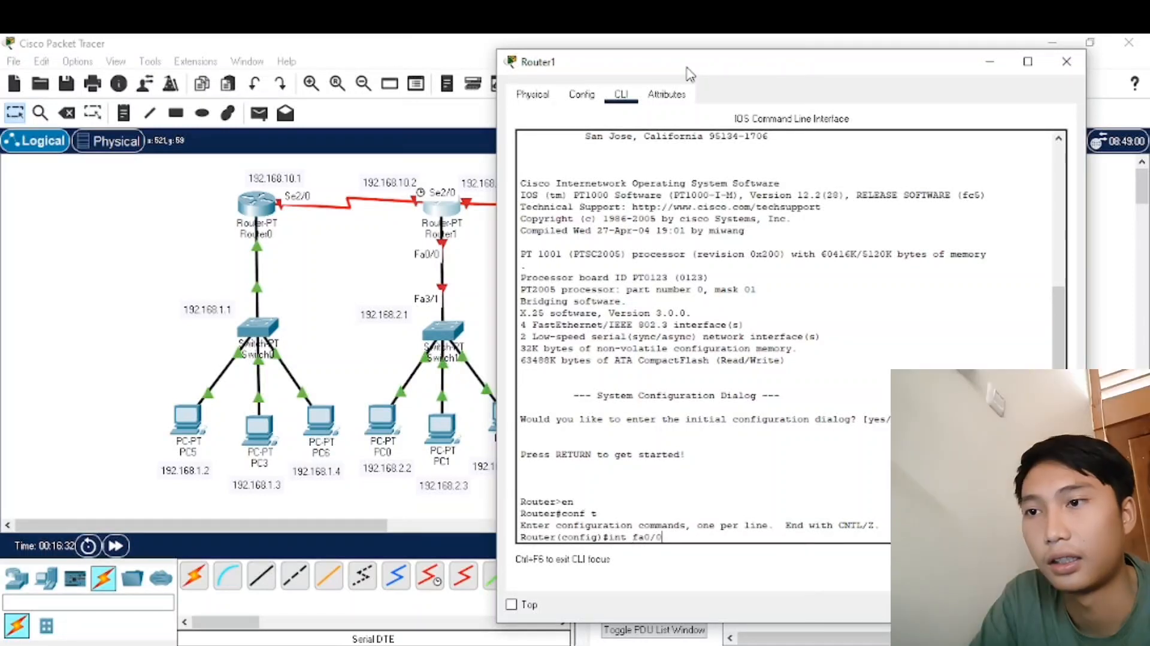
key("Return")
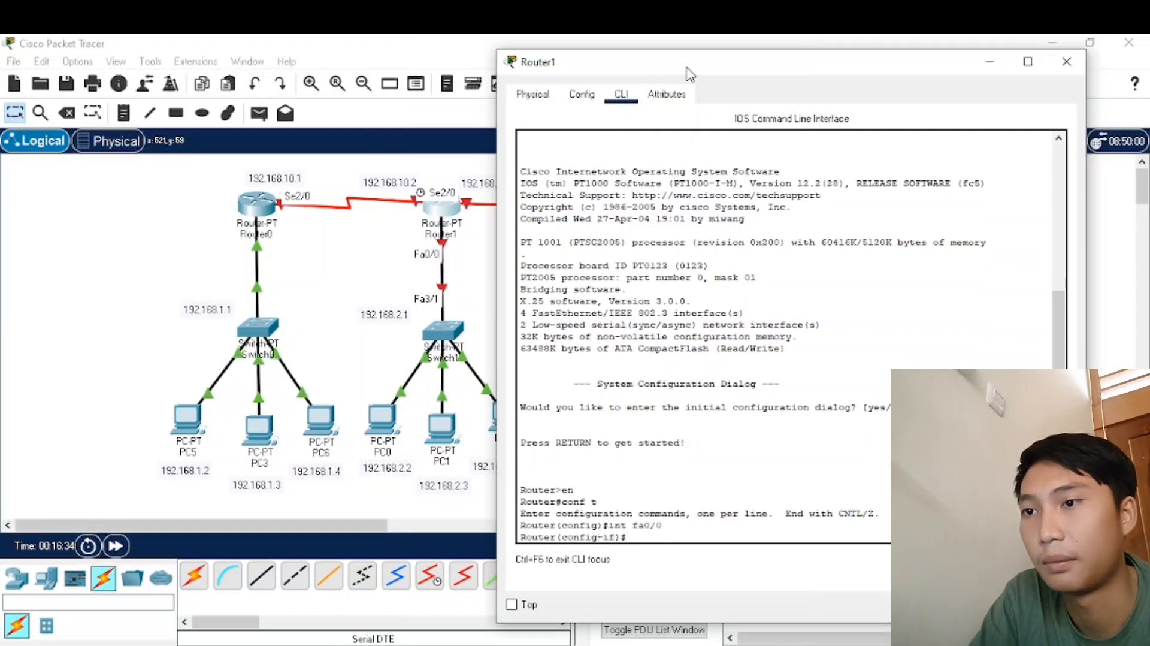
Step: Assign Router1's fa0/0 interface the address 192.168.2.1 with mask 255.255.255.0 using ip add
type("ip add")
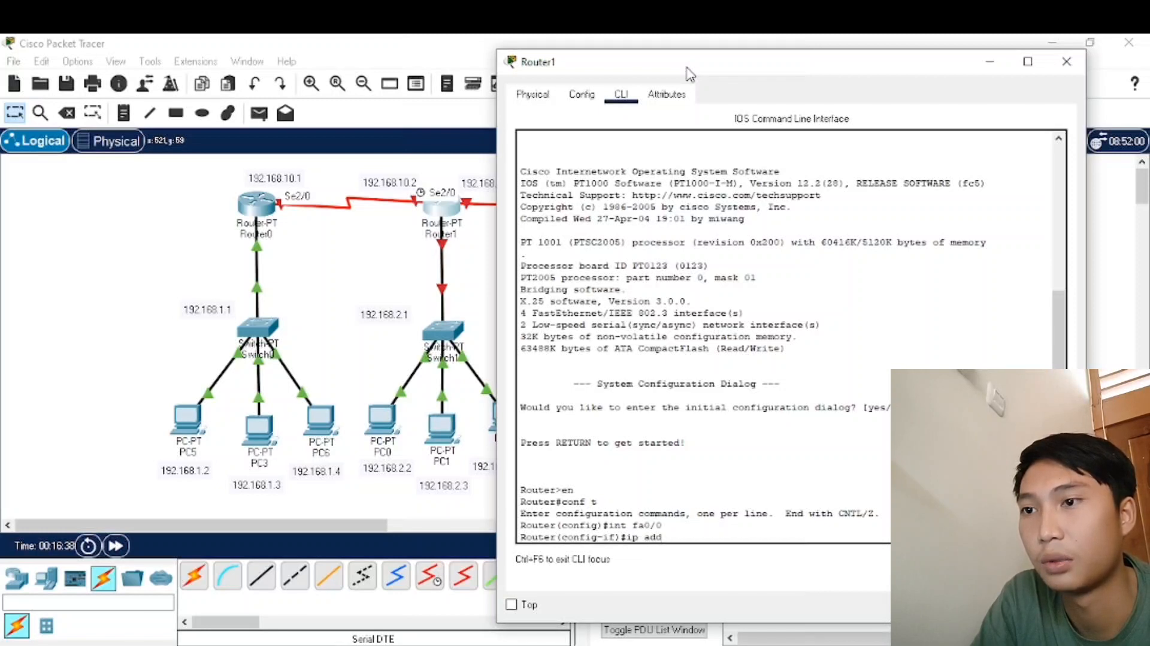
type(" 192.16")
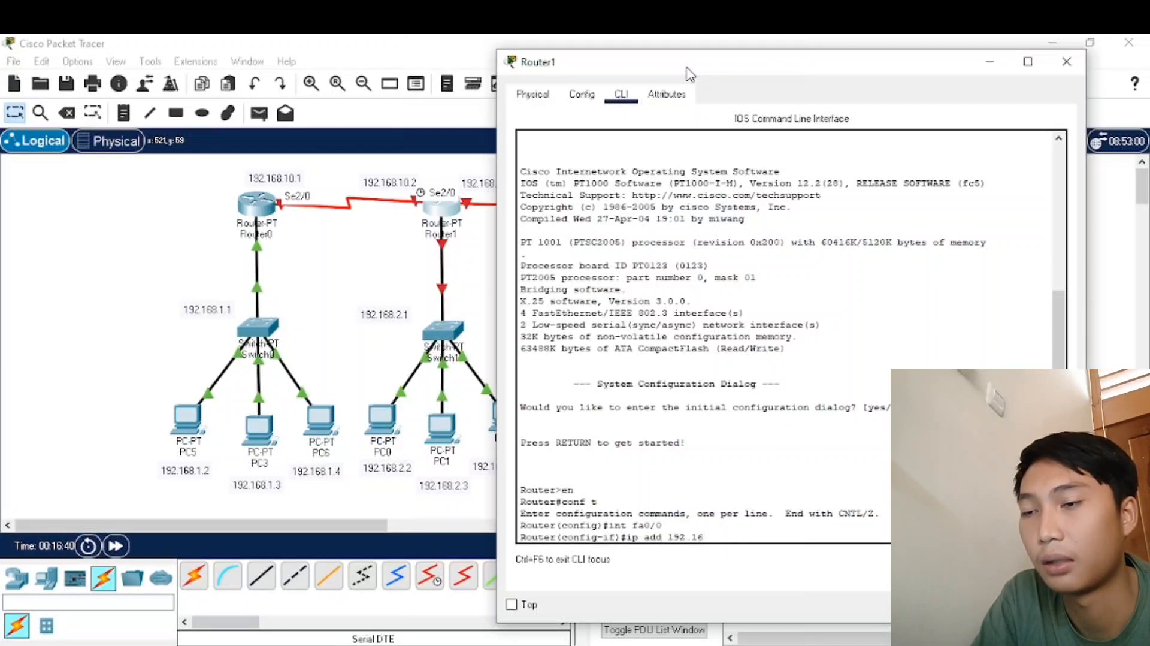
type("8")
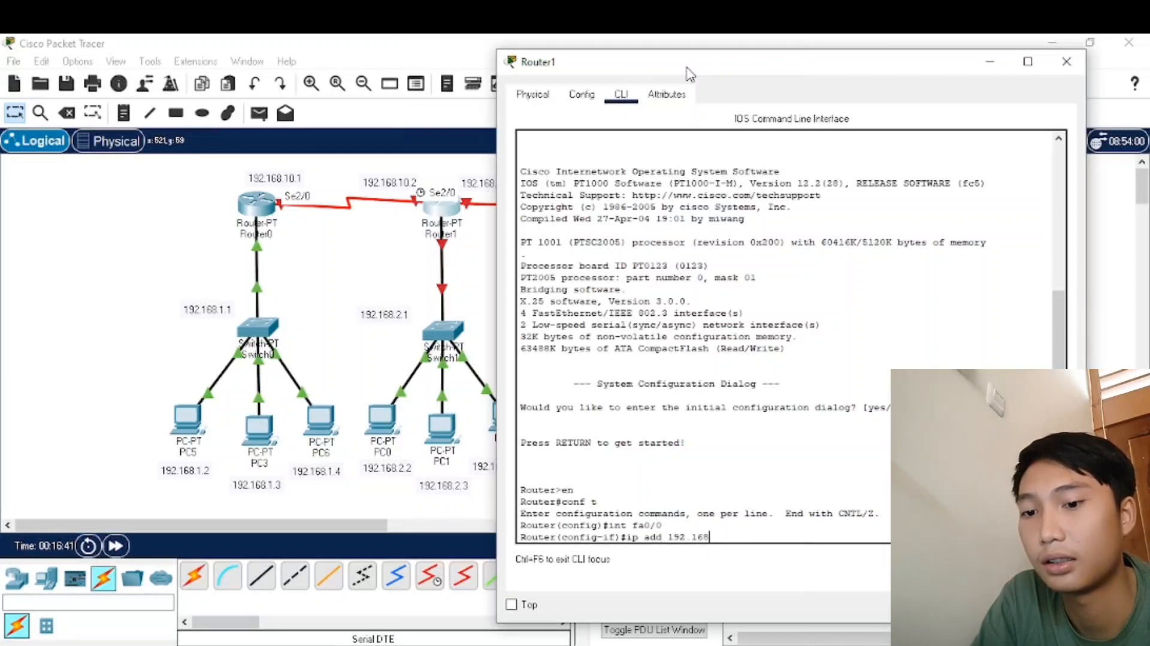
type(".2.1 2")
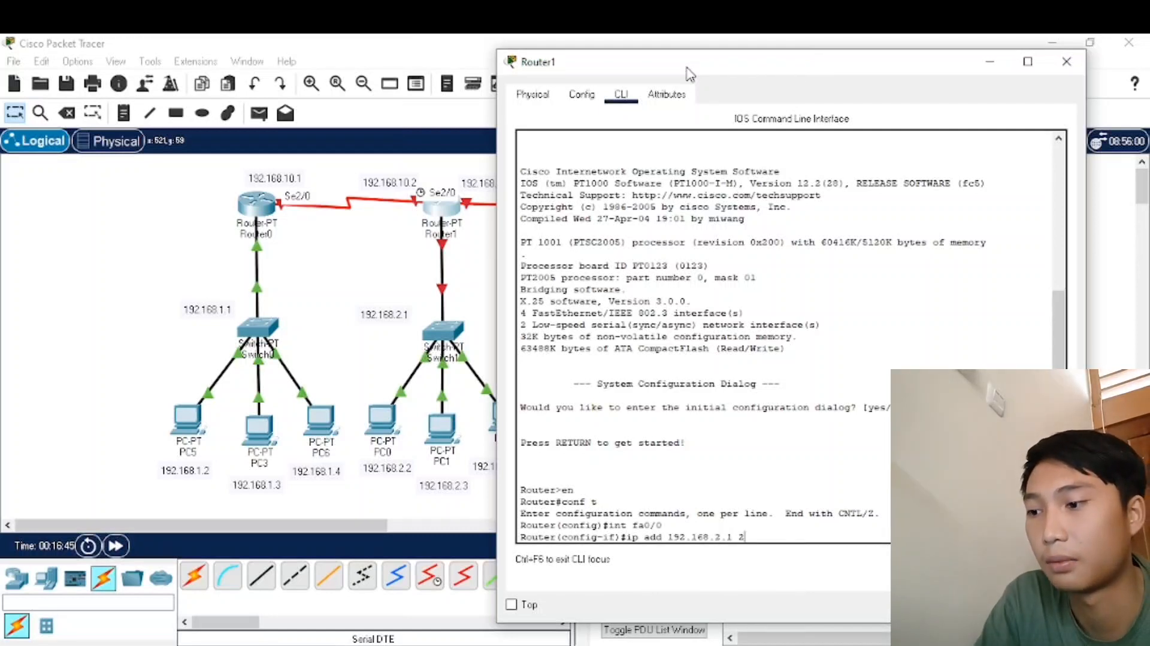
type("55.255.255")
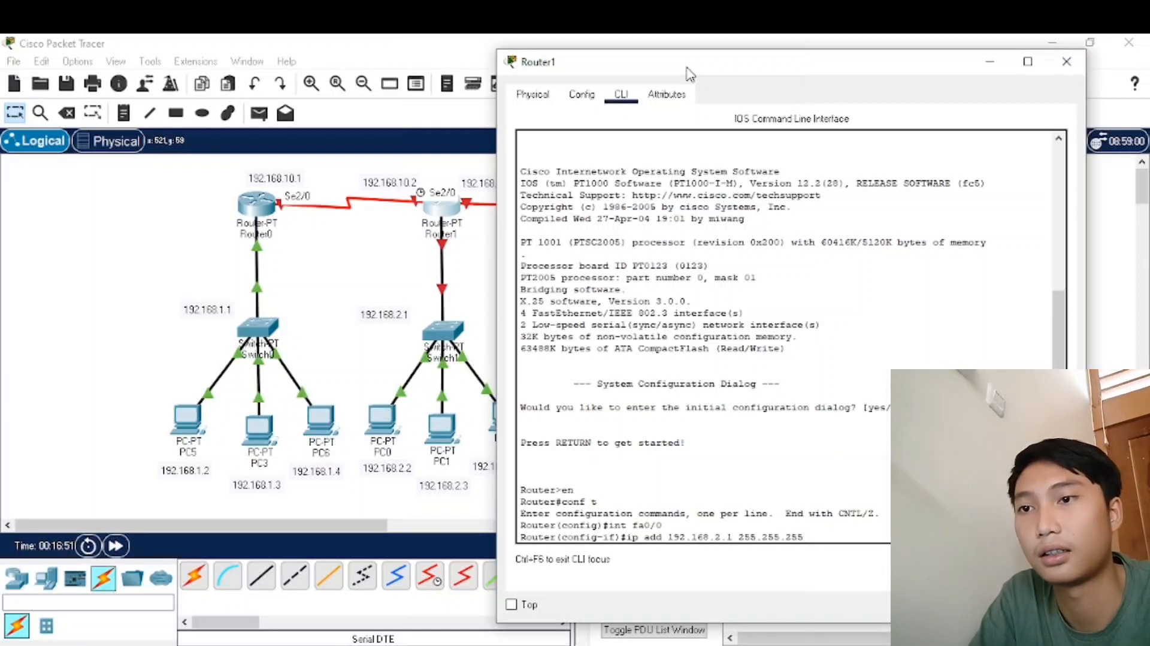
type(".0")
key("Return")
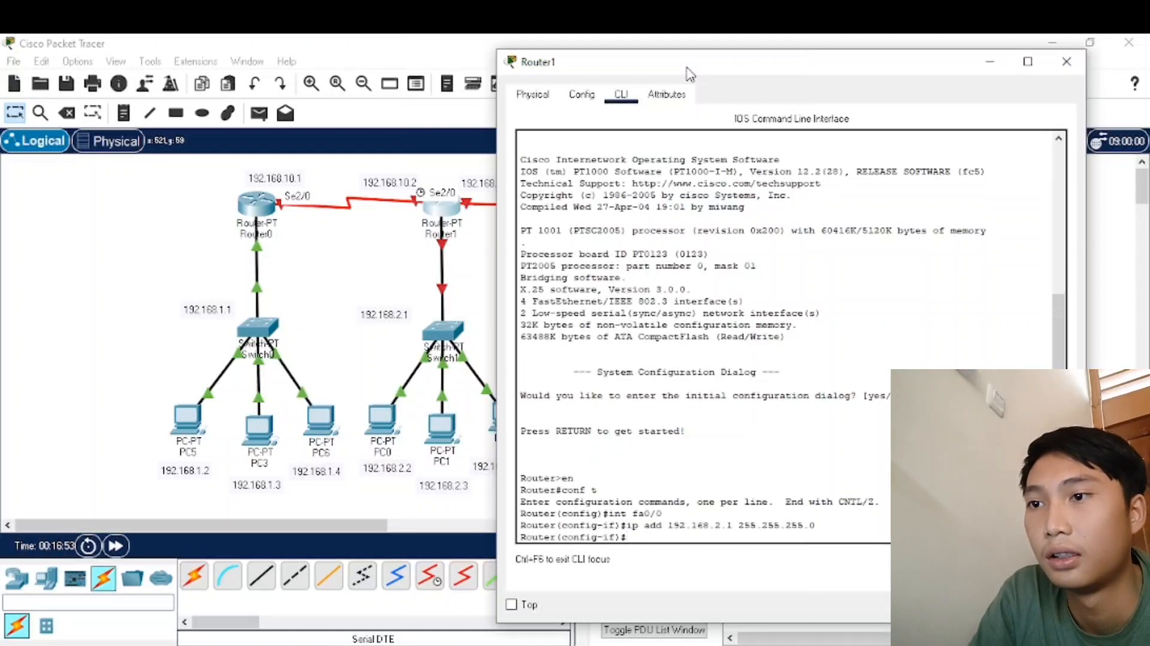
Step: Enable Router1's fa0/0 interface with no sh and leave interface configuration with exit
type("no ")
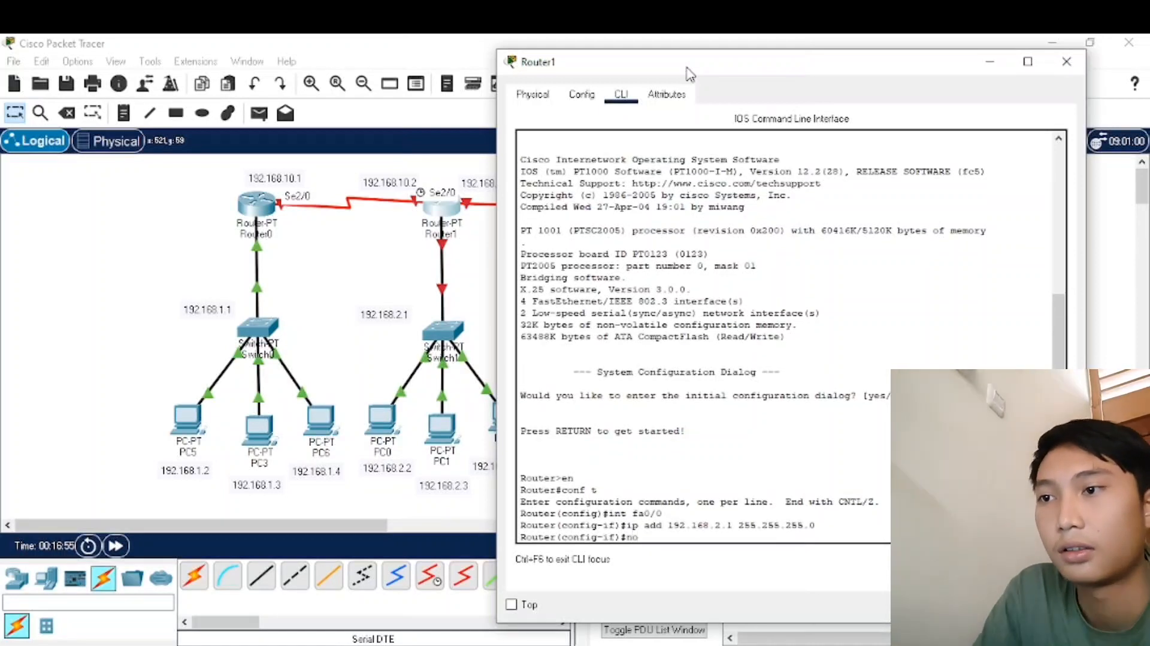
type("sh")
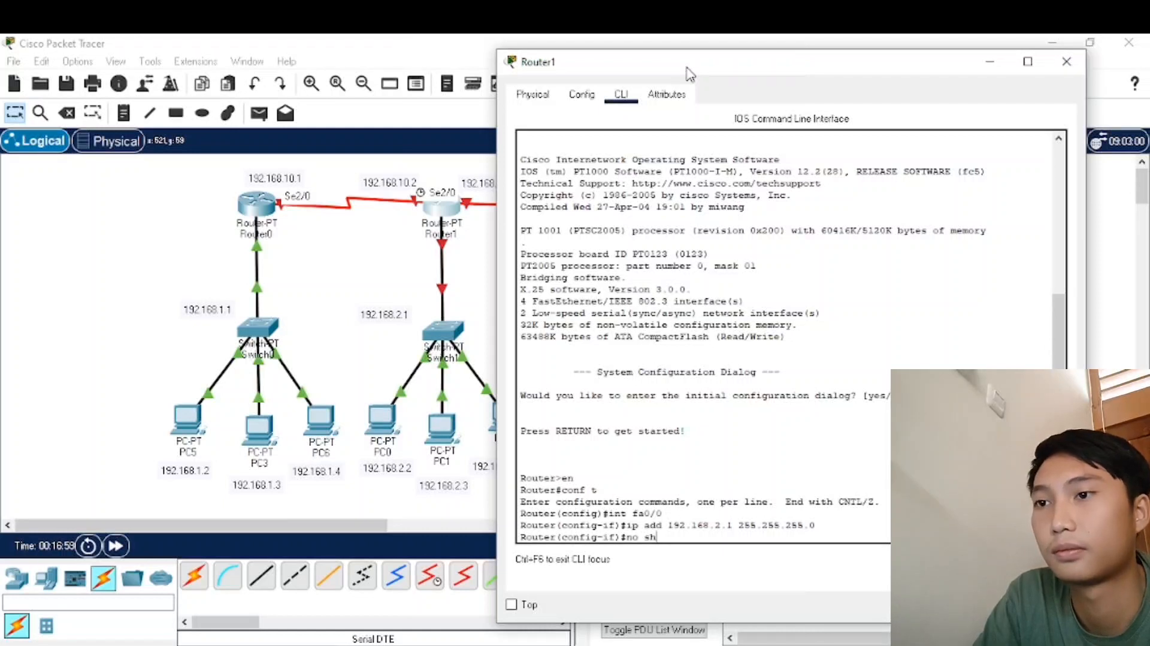
key("Return")
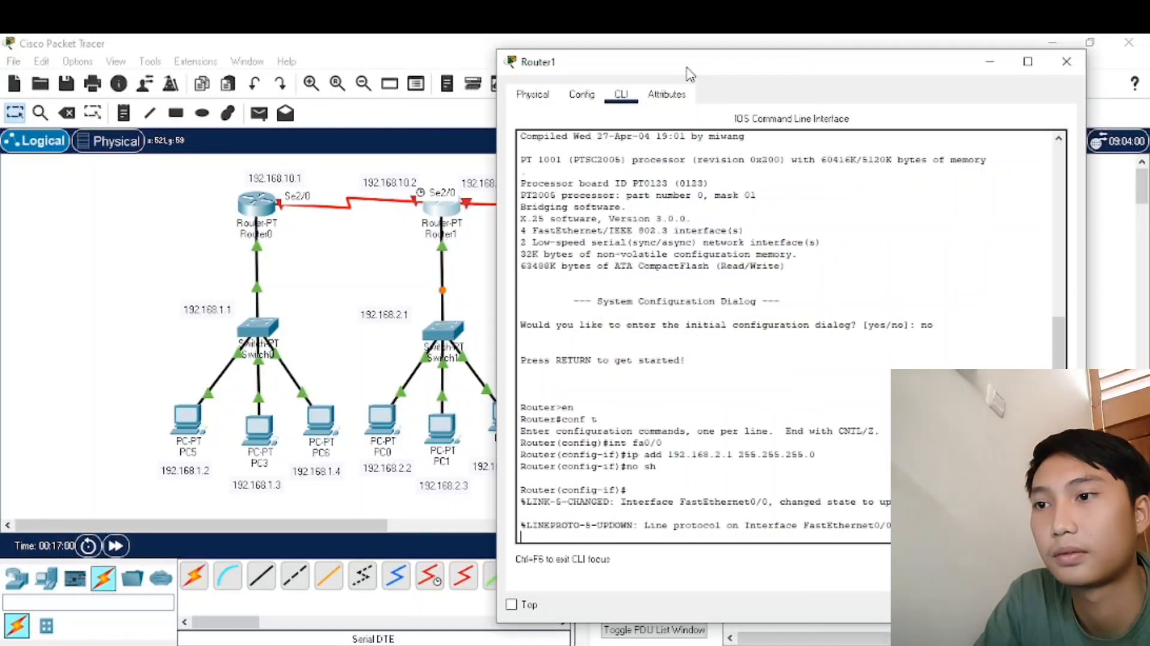
key("Return")
type("exit")
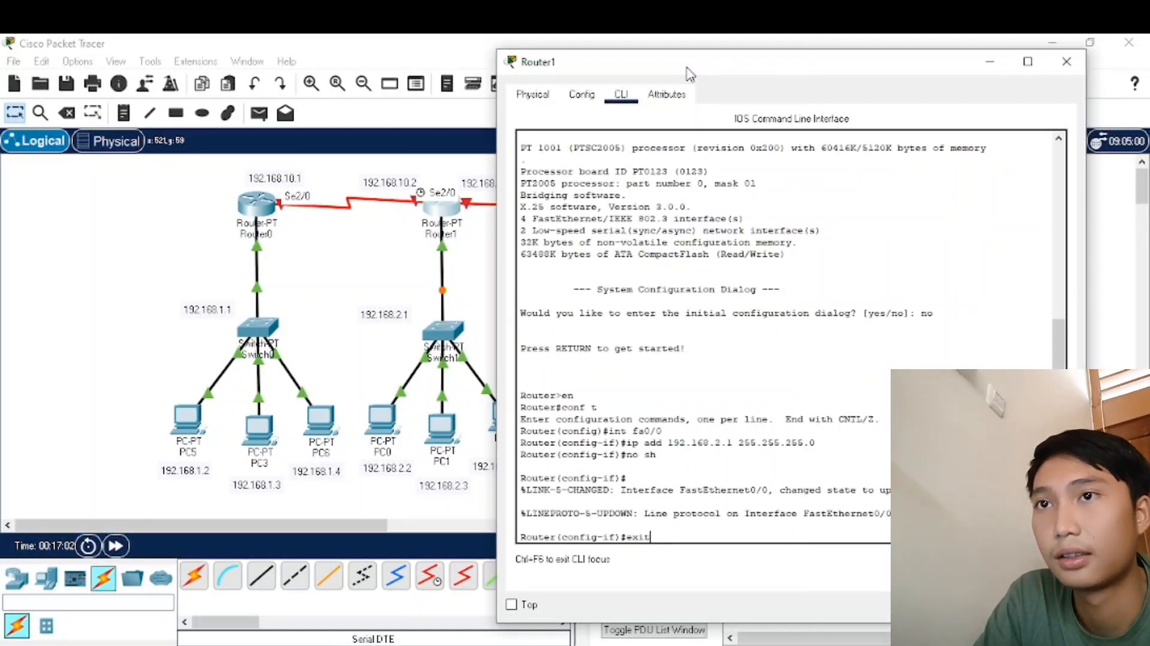
key("Return")
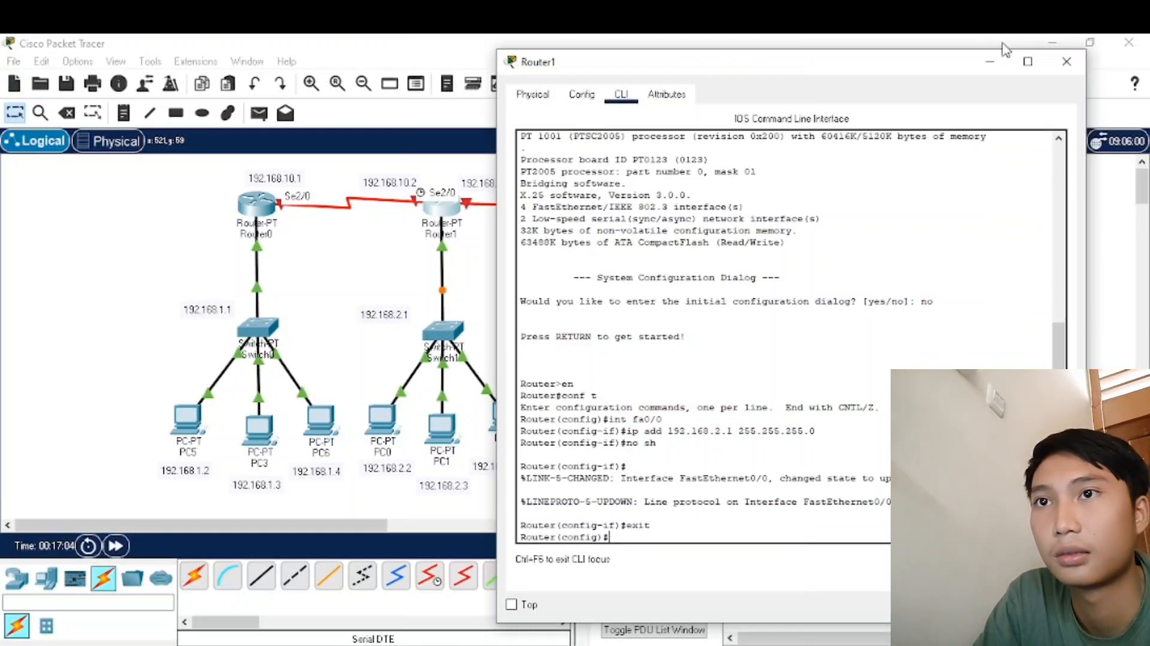
Step: Check Router1's serial port toward Router0 in the topology, and enter interface configuration with int se2/0 on Router1's command line
left_click(1065, 62)
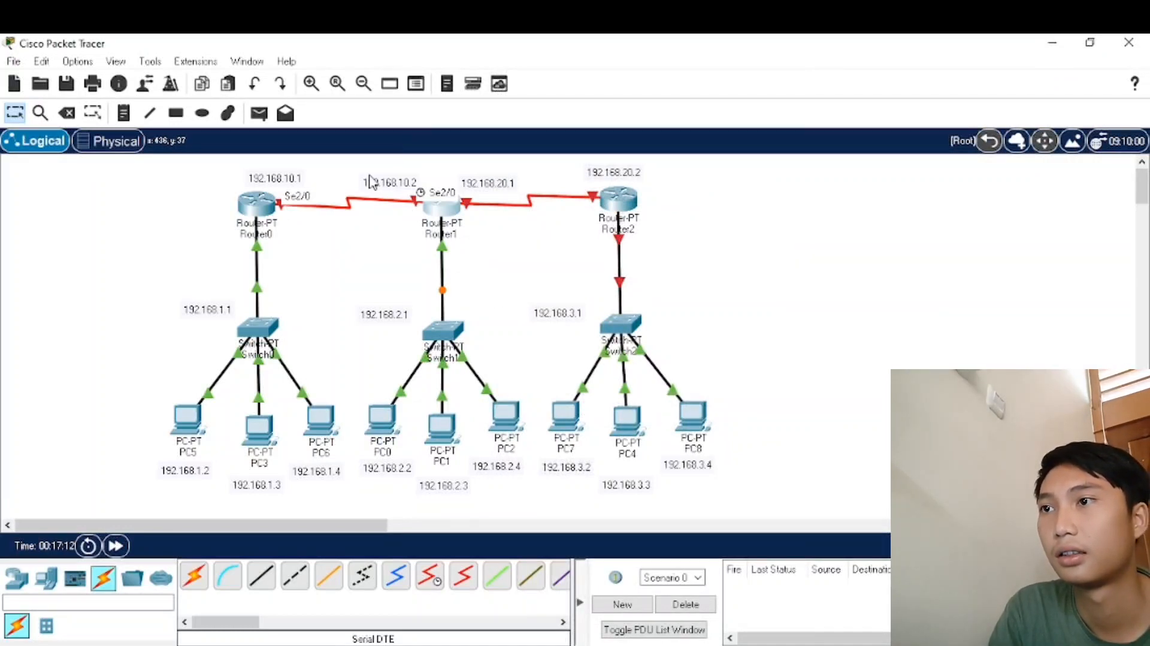
left_click(434, 213)
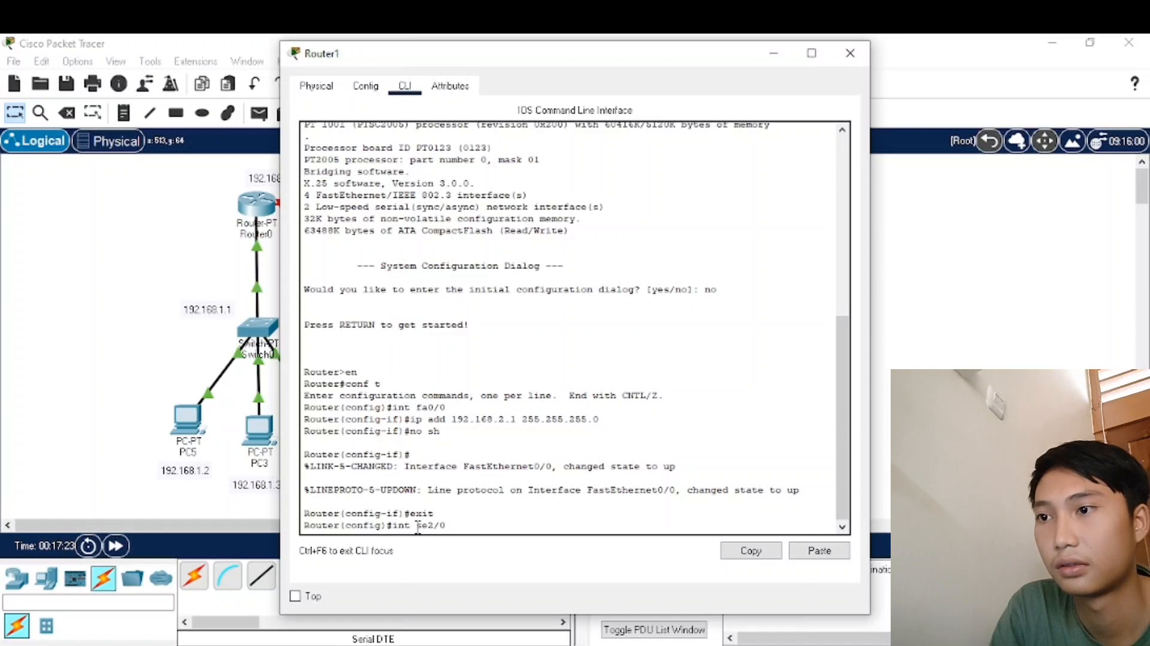
key("Return")
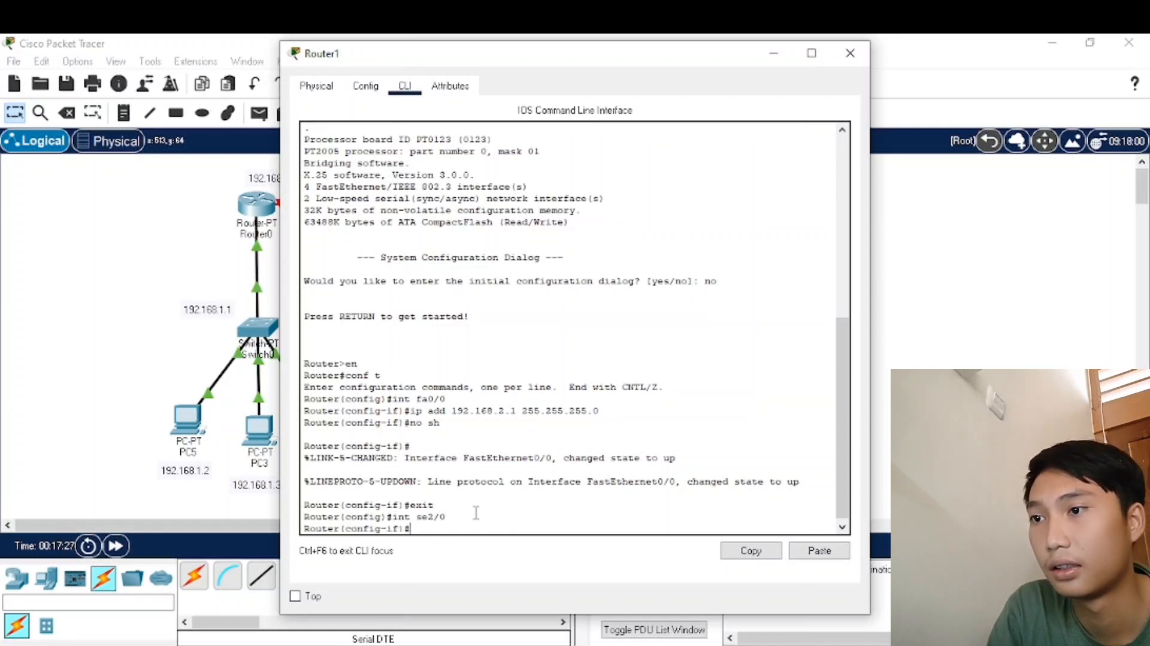
Step: Assign Router1's se2/0 interface the address 192.168.10.2 with mask 255.255.255.0 using ip add, moving the window aside to read the topology labels
type("ip add ")
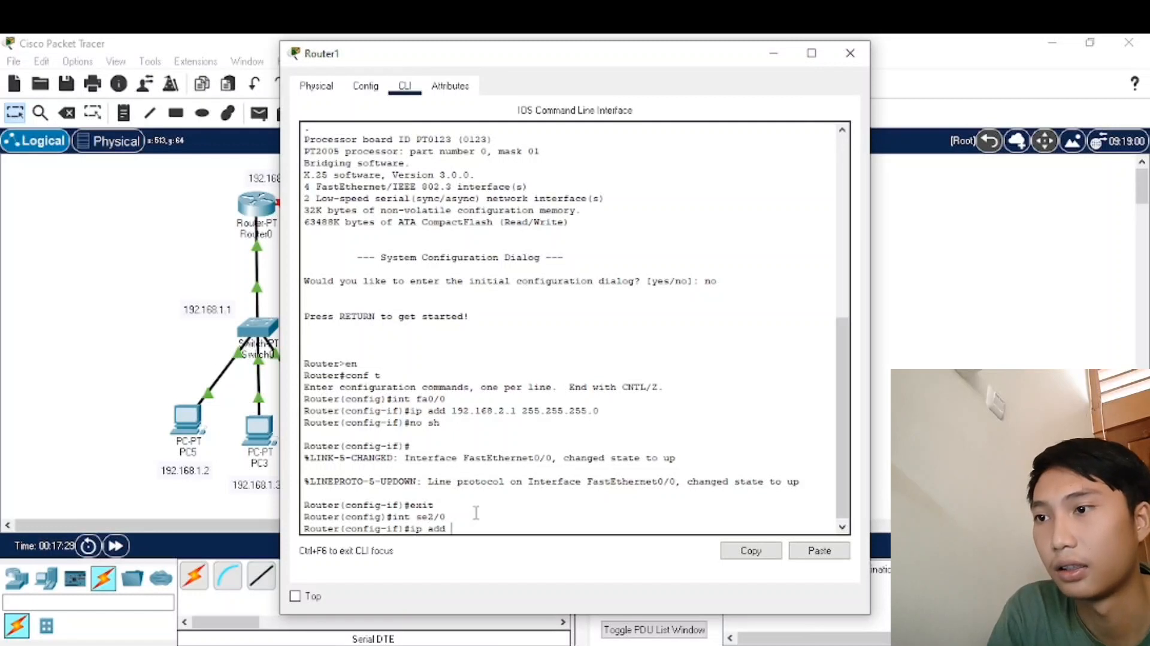
type("192")
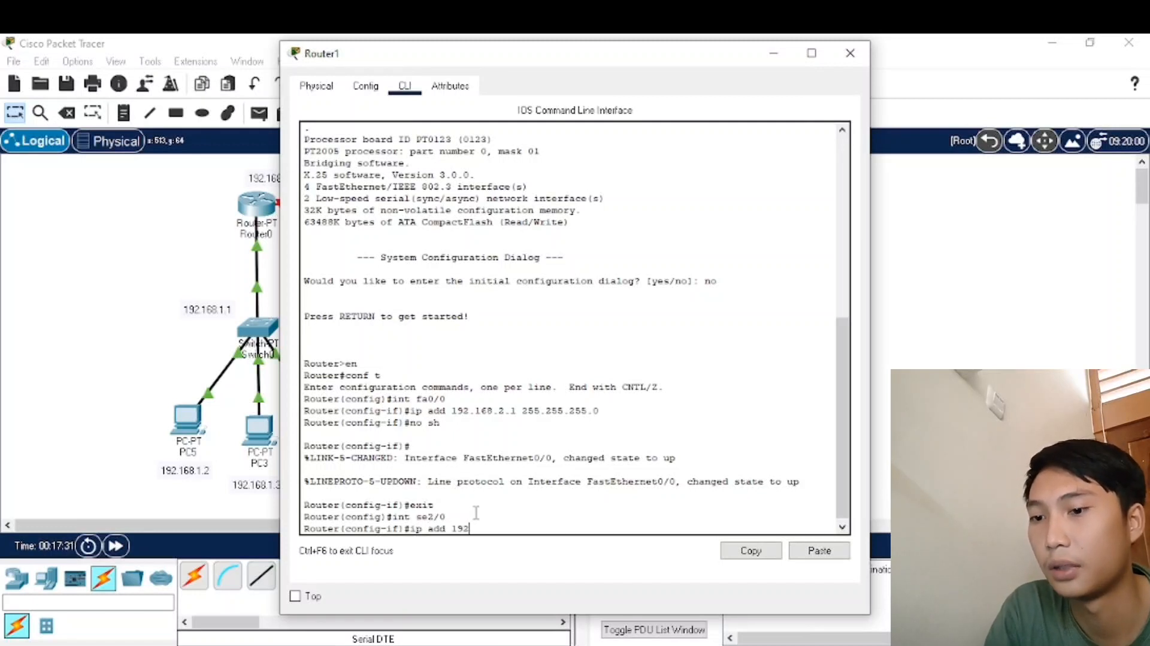
type(".168.")
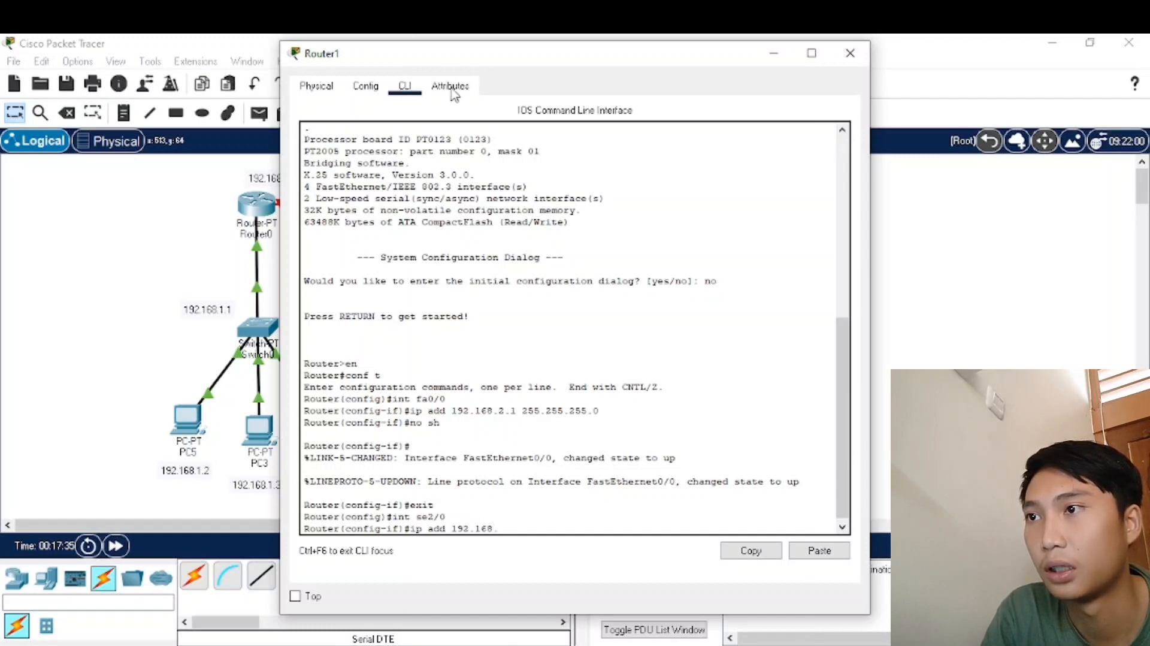
left_click_drag(446, 64, 667, 56)
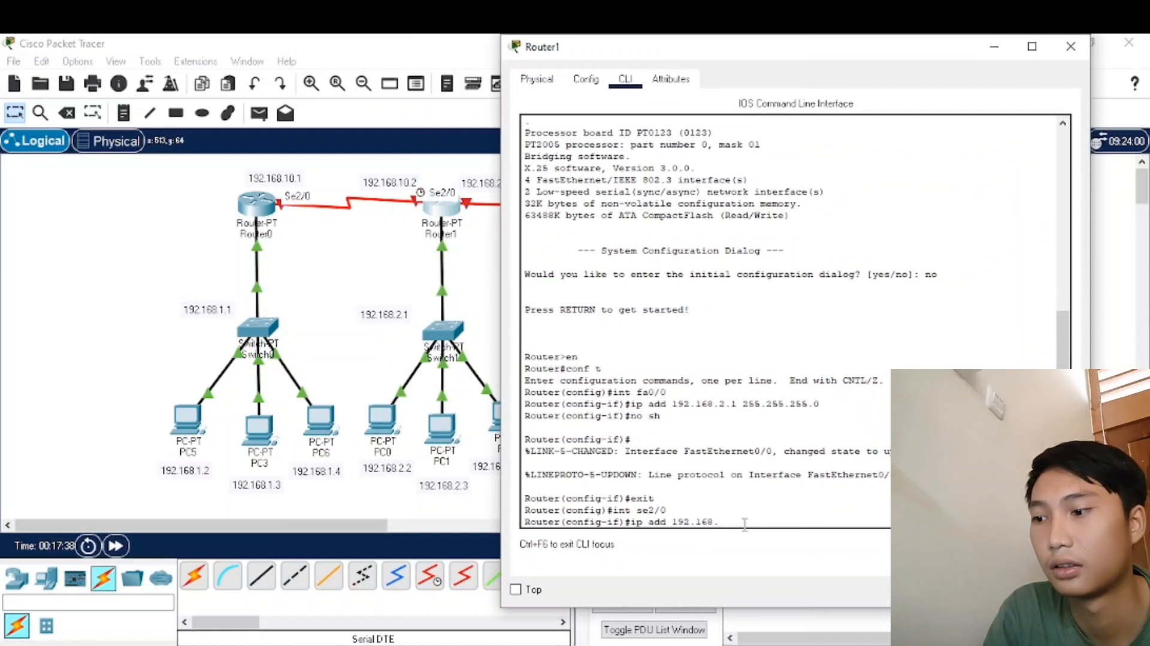
type("10")
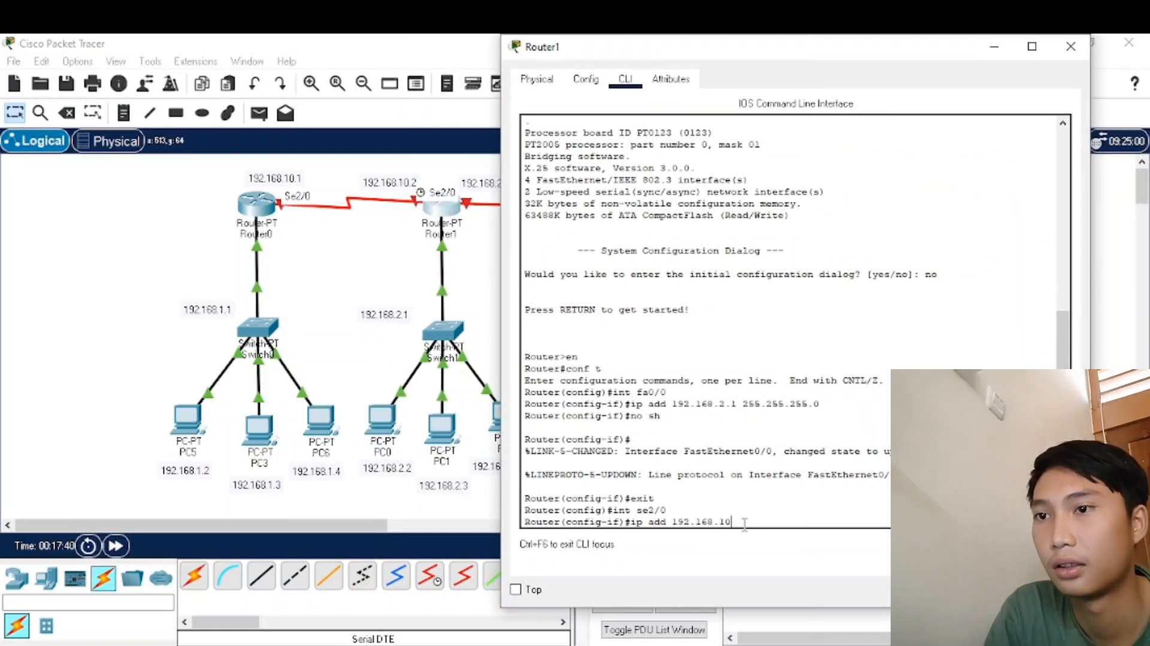
type(".2")
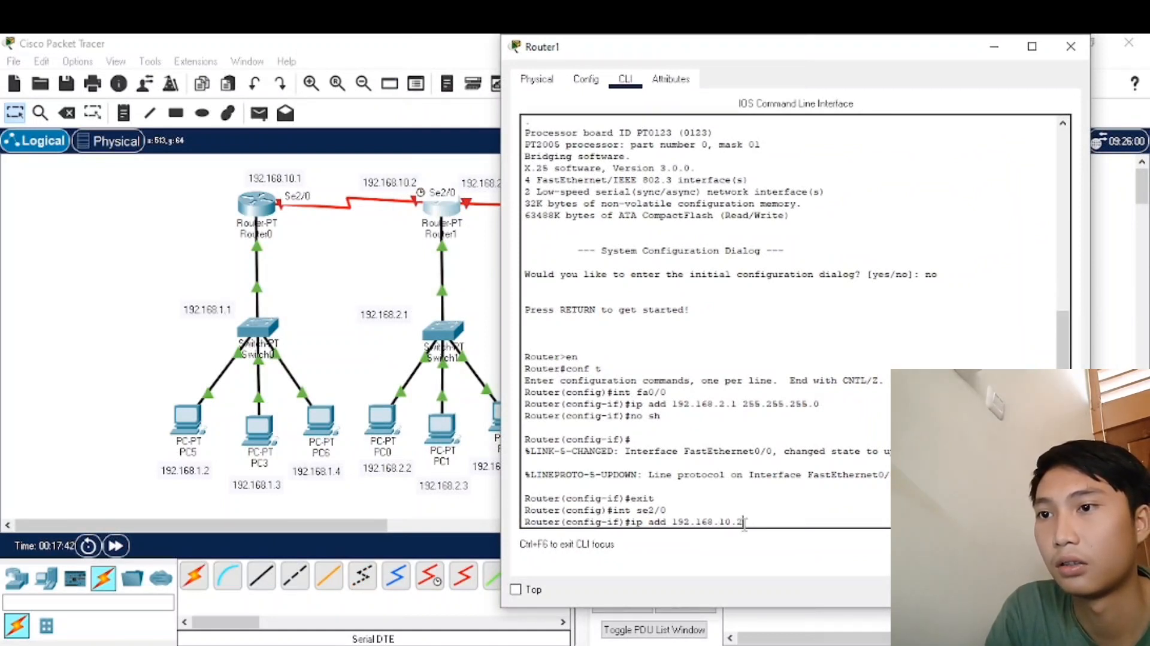
type(" 255")
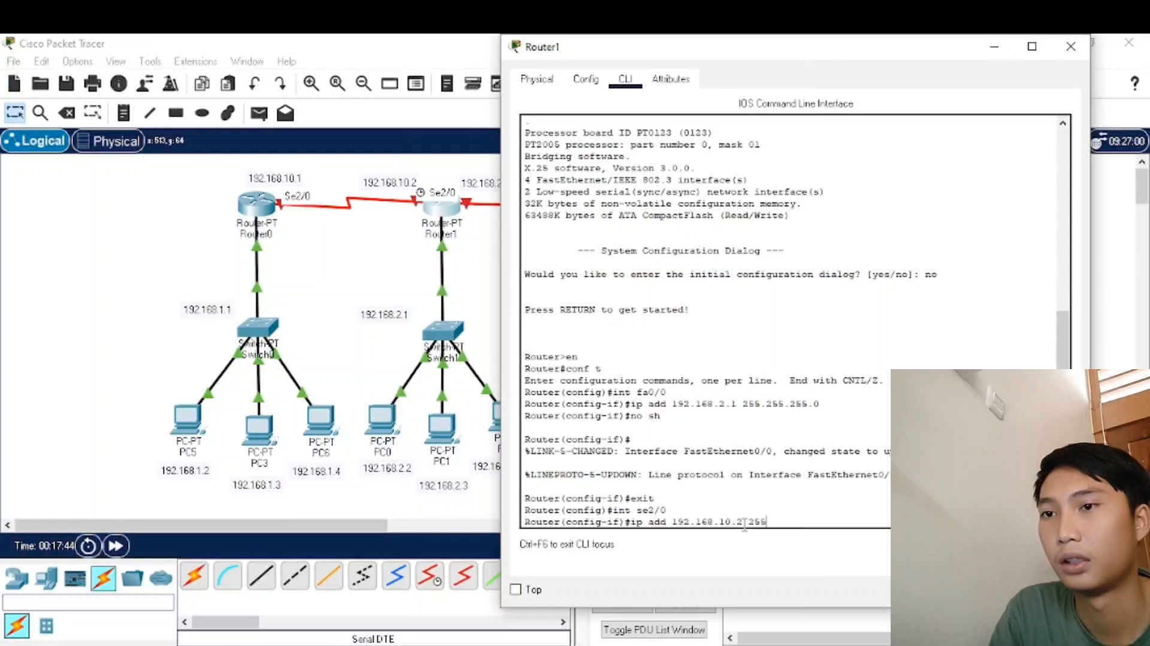
type(".255")
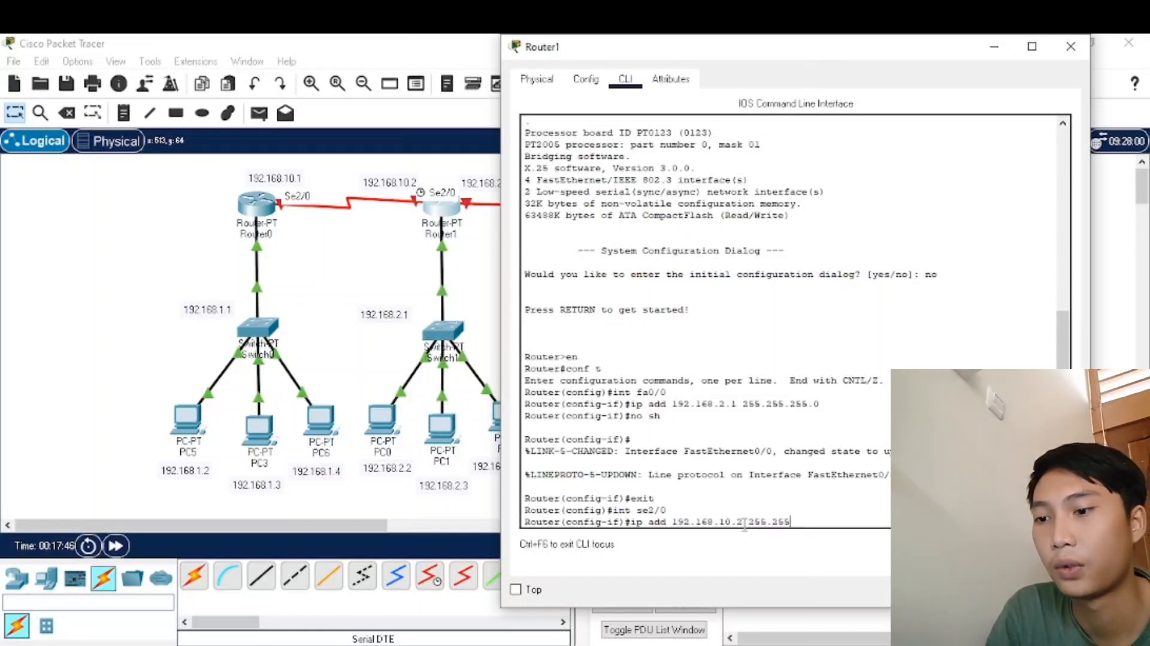
type(".255.0")
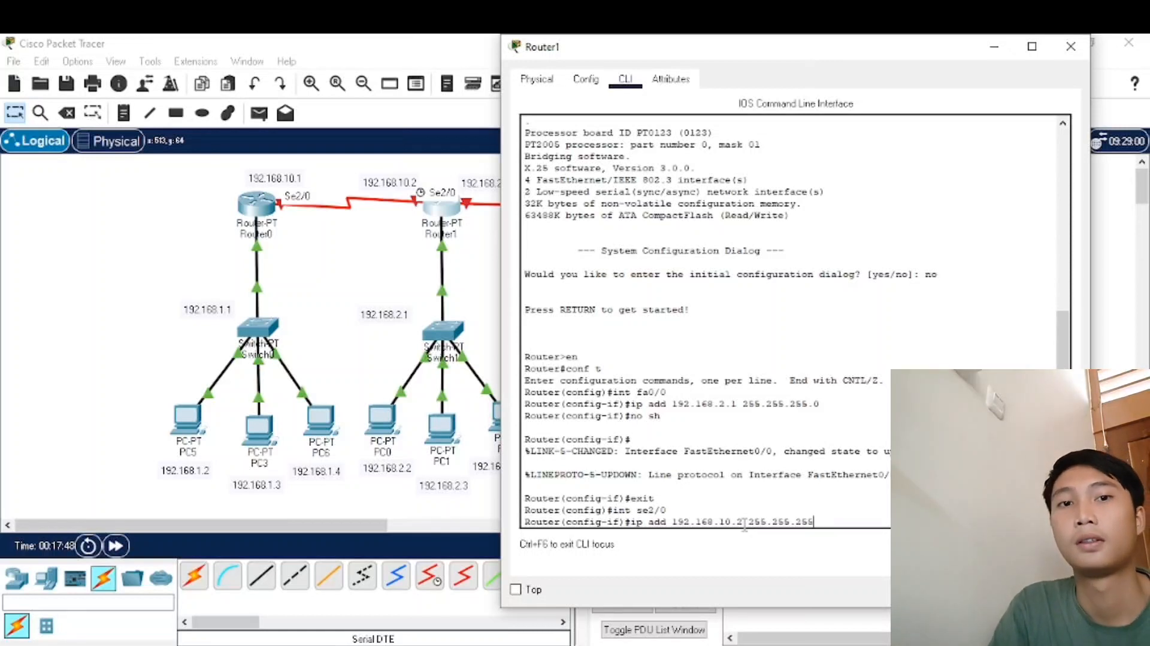
key("Return")
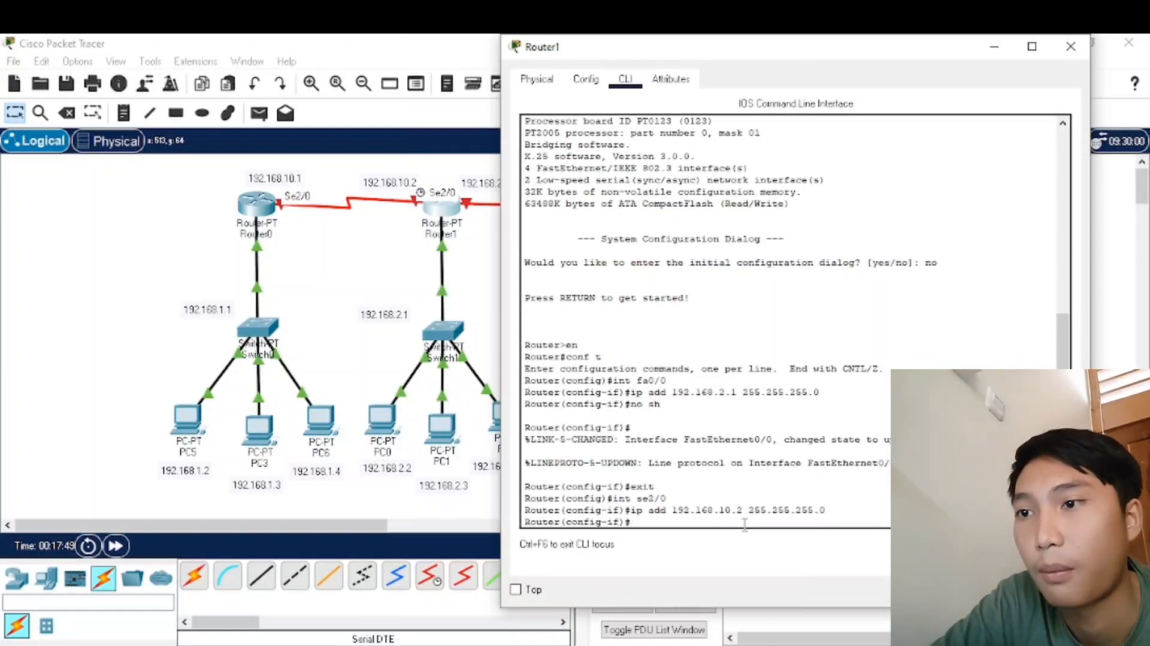
Step: Enable Router1's se2/0 interface with no sh, leave interface configuration with exit, and close the router window
type("no")
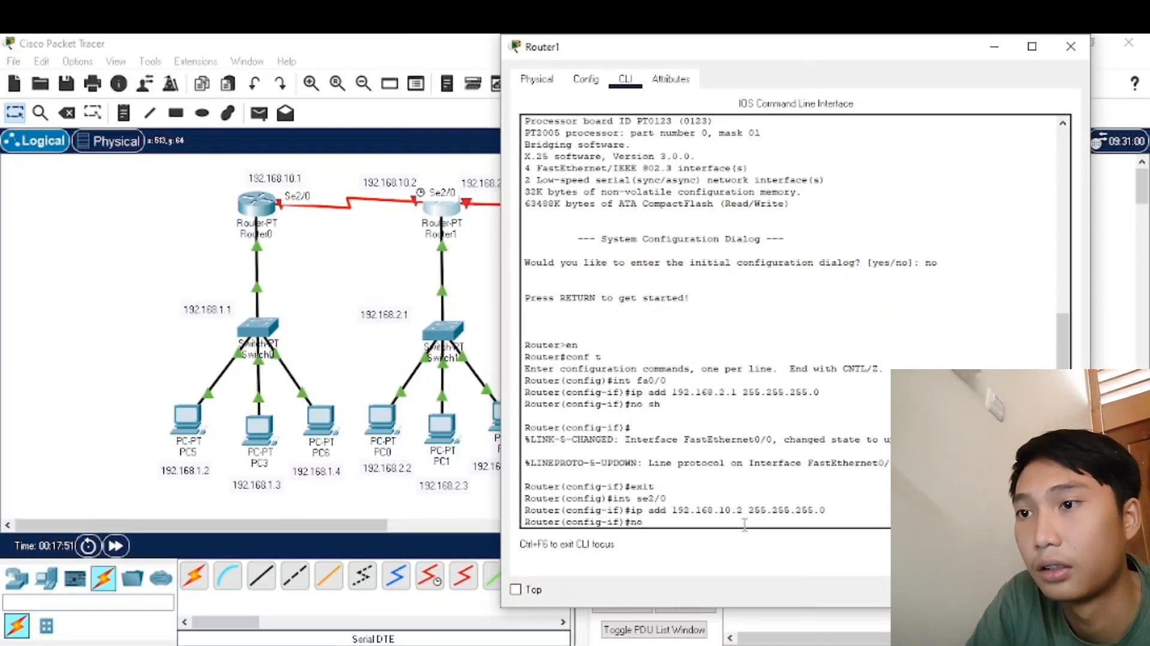
type(" sh")
key("Return")
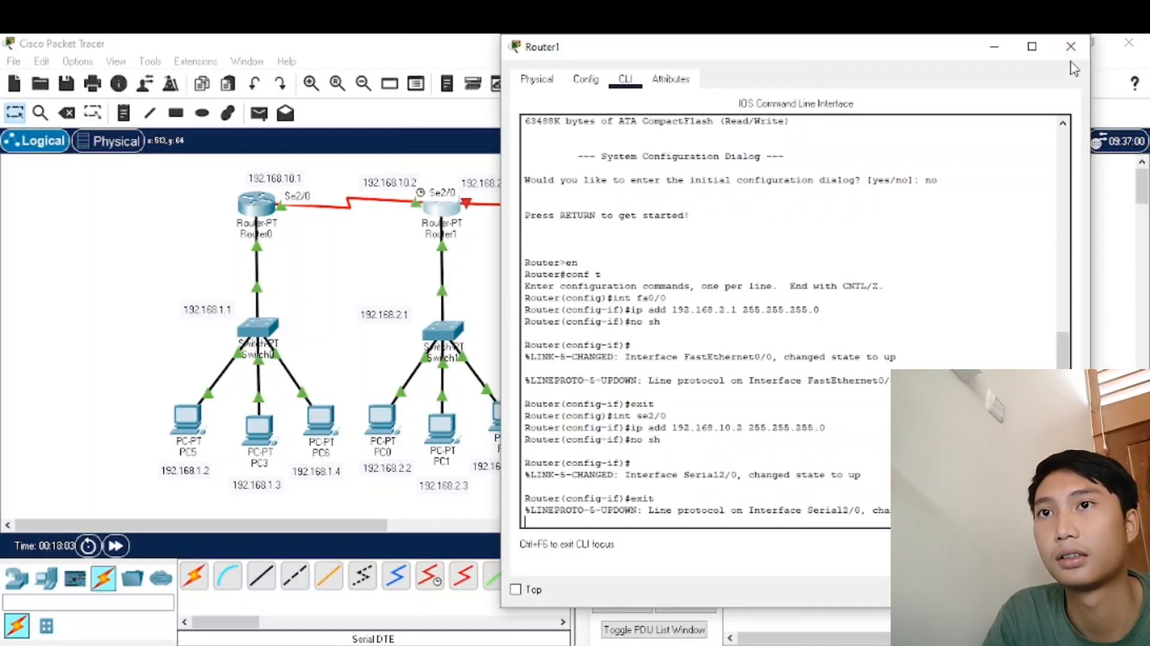
left_click(1070, 47)
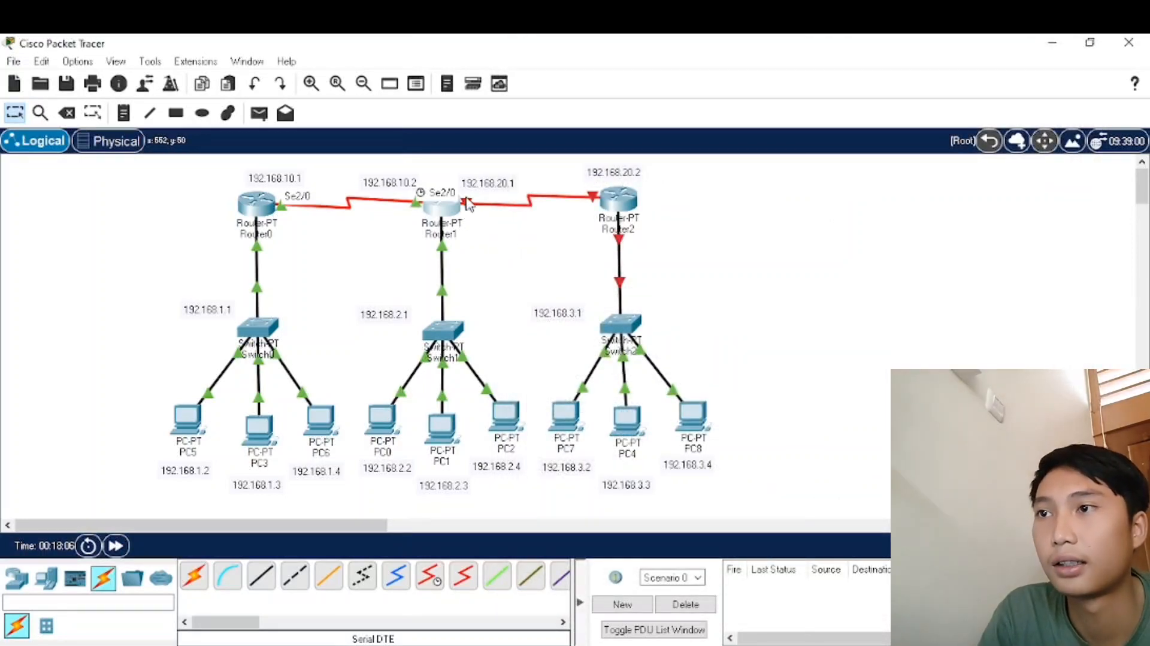
Step: Check Router1's serial port toward Router2 in the topology, and enter its interface configuration with int se3/0 on Router1's command line
mouse_move(467, 204)
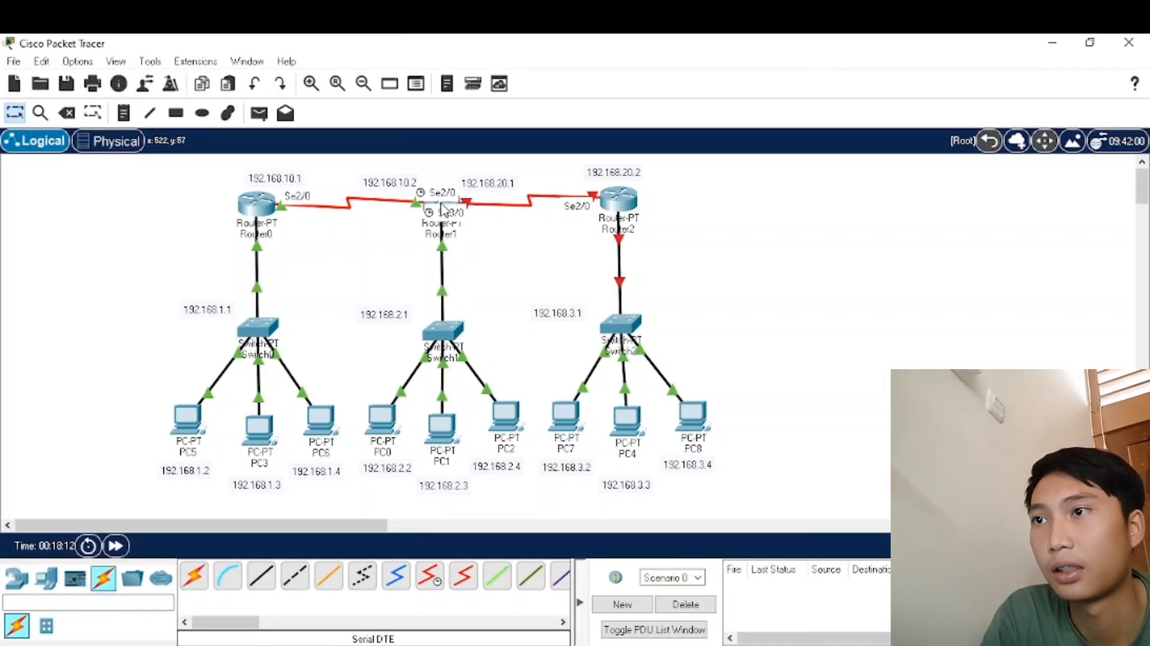
left_click(443, 209)
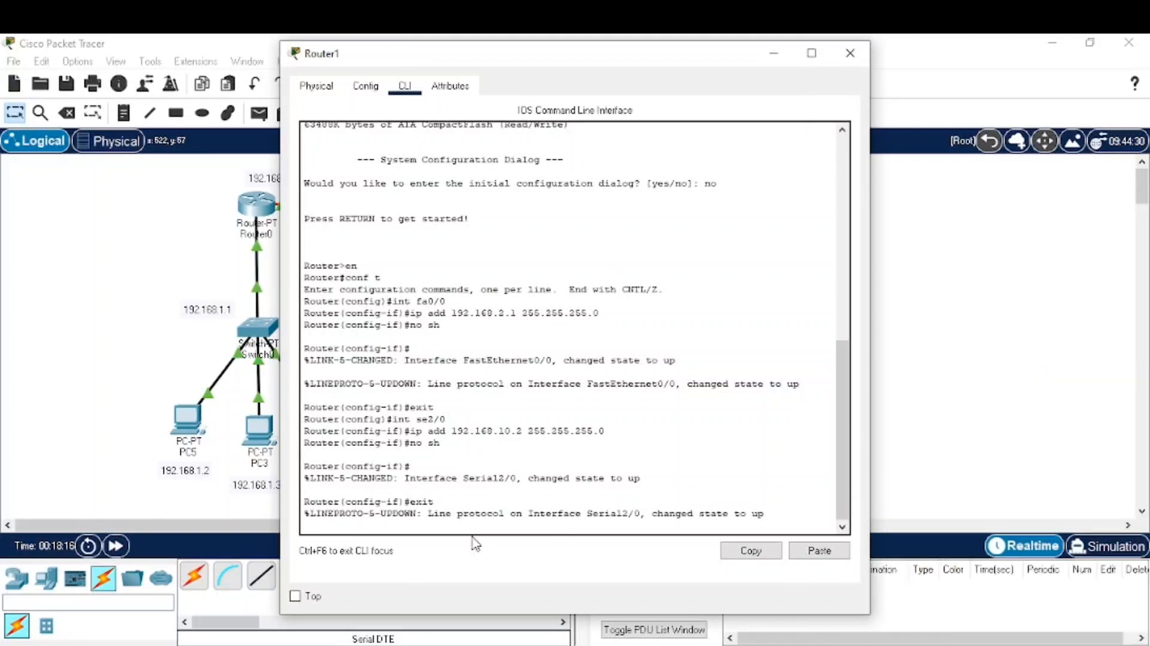
key("Return")
type("int se3/0")
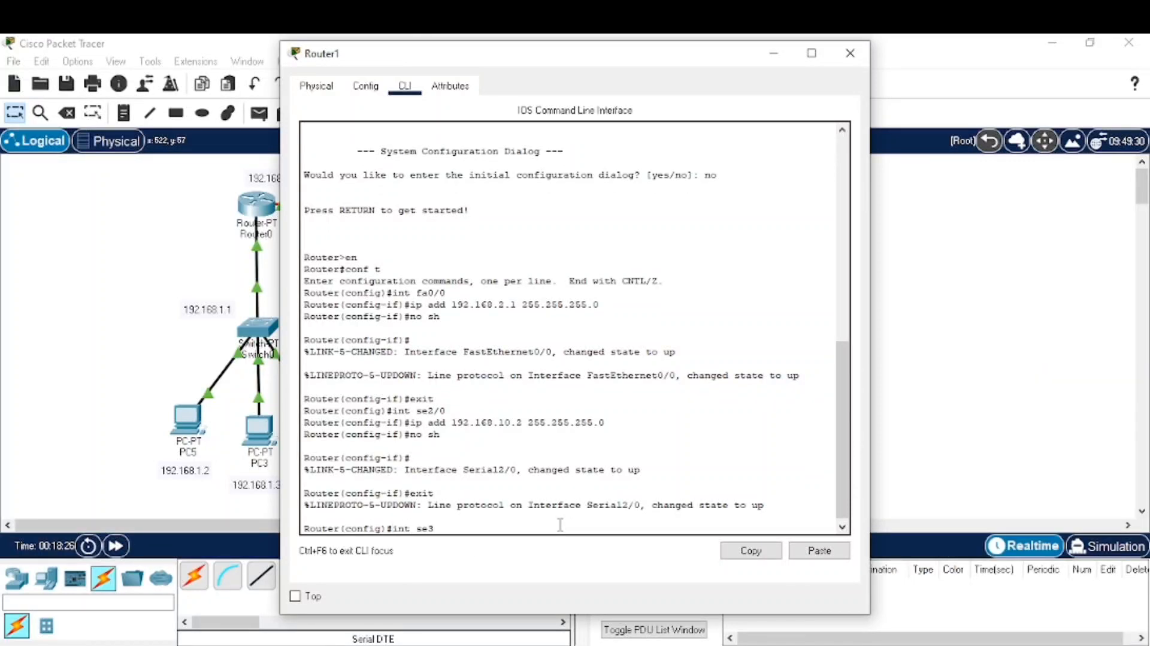
key("Return")
Step: Assign Router1's se3/0 interface the address 192.168.20.1 with mask 255.255.255.0 using ip add
type("ip add 192.168.")
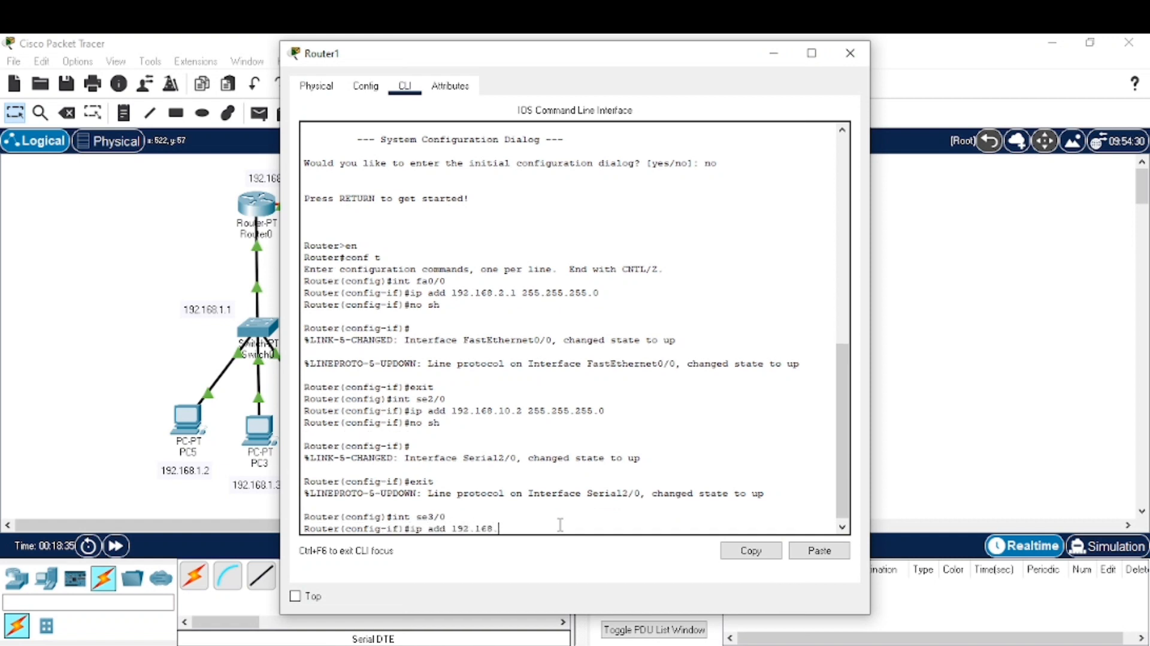
type("20.1 255.255.255.0")
key("Return")
Step: Enable Router1's se3/0 interface with no sh, leave interface configuration with exit, and close the router window
type("no sh")
key("Return")
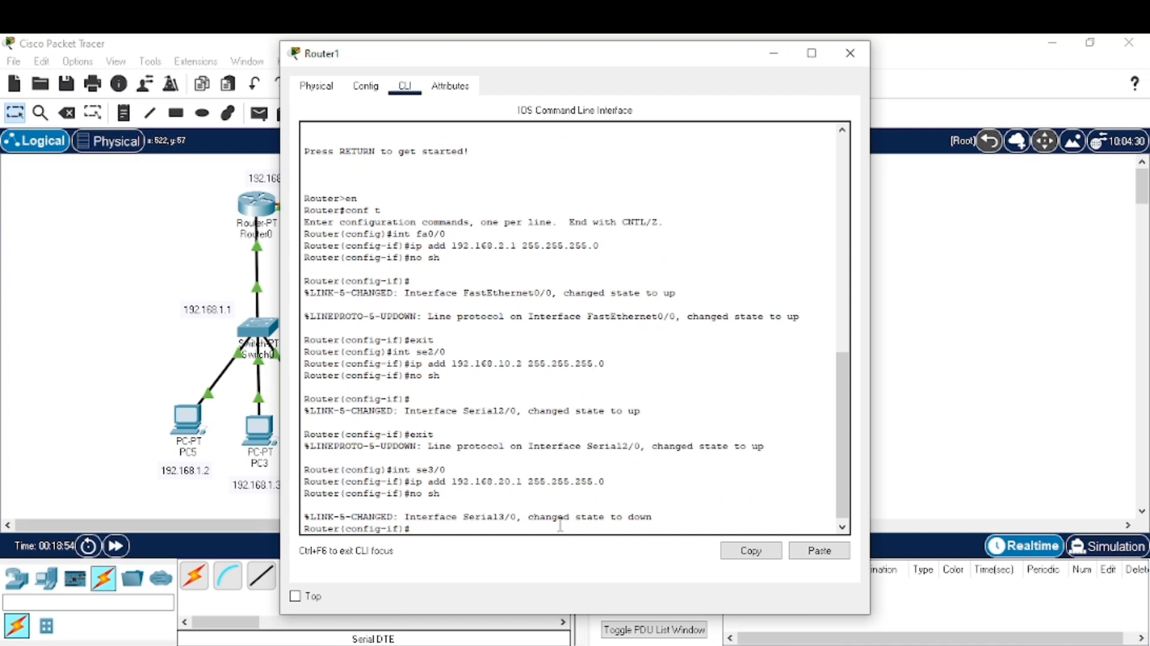
type("exit")
key("Return")
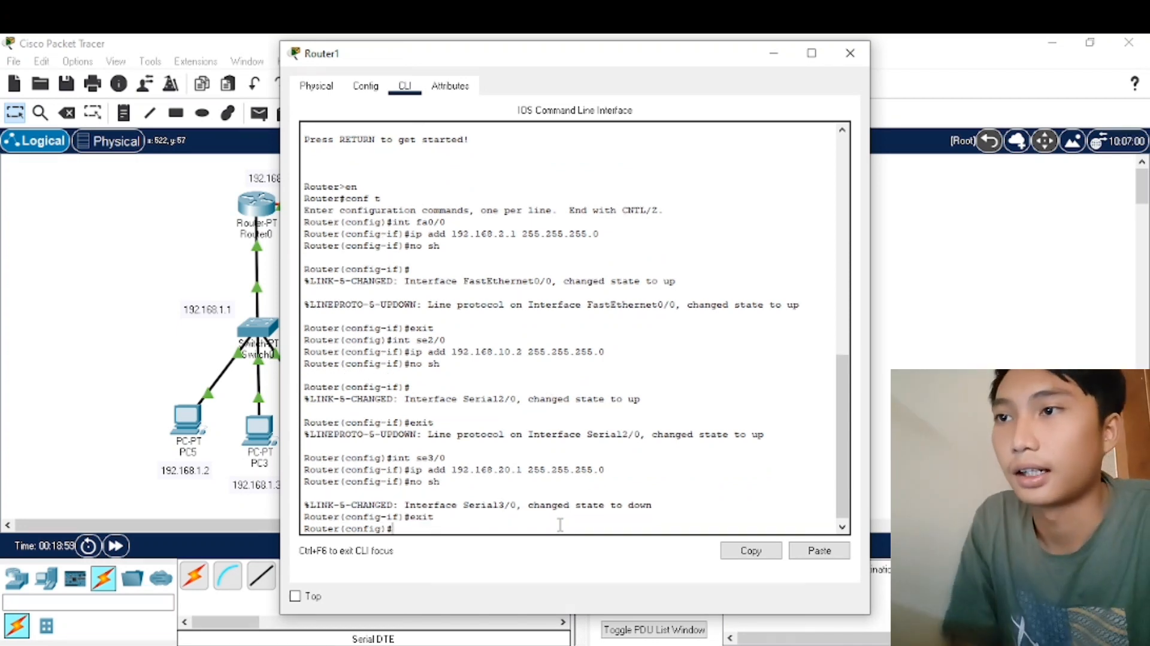
left_click(849, 55)
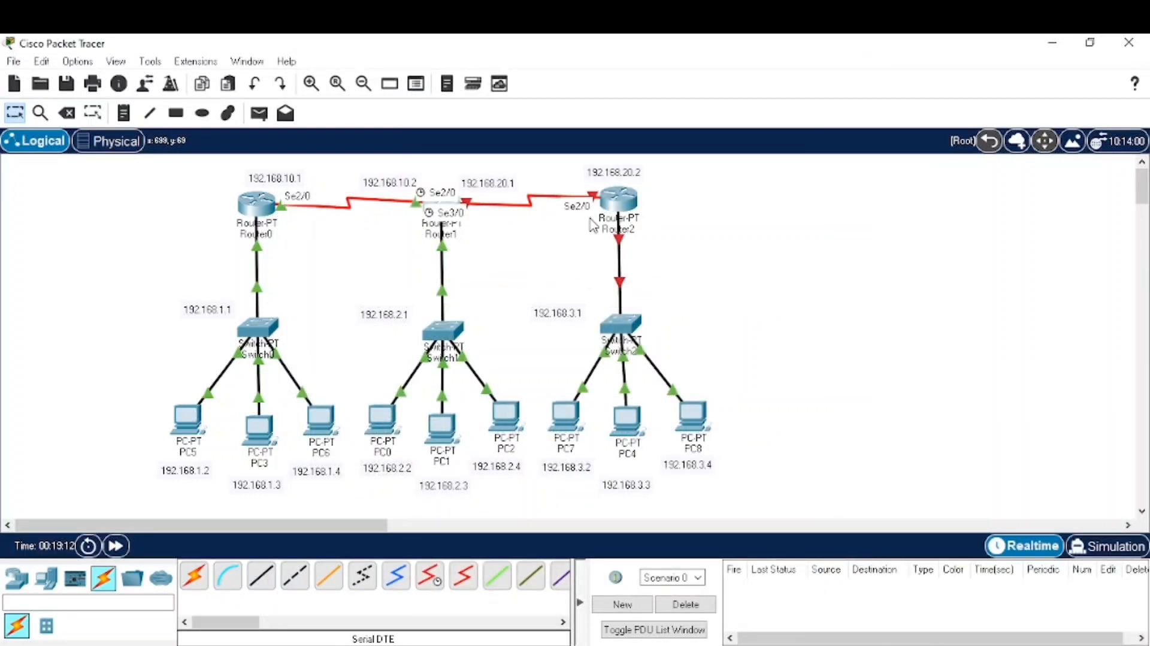
Step: Open Router2's command line, decline the initial configuration dialog with no, and enter global configuration mode with en and conf t
left_click(614, 206)
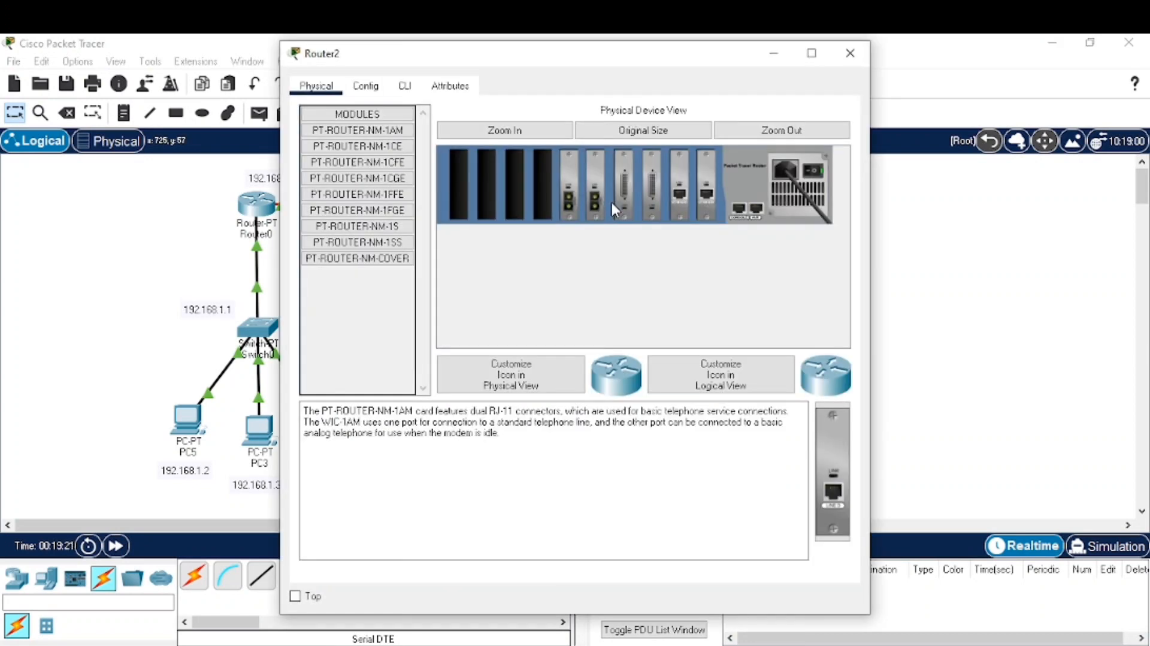
left_click(405, 86)
type("no")
key("Return")
key("Return")
type("en")
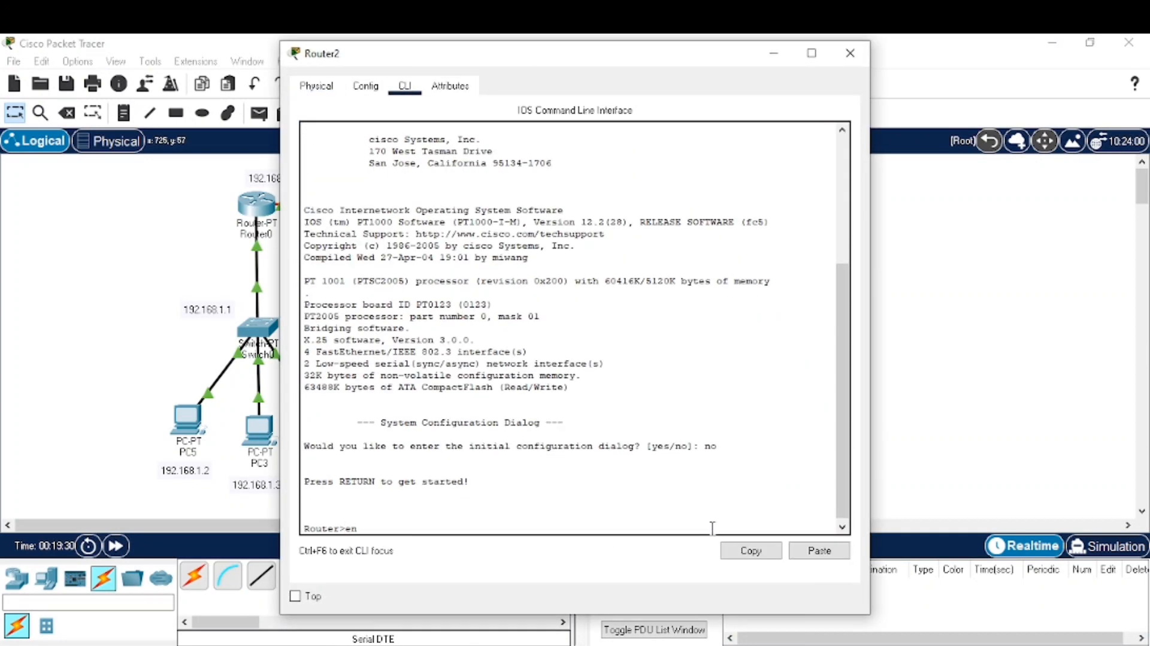
key("Return")
type("conf t")
key("Return")
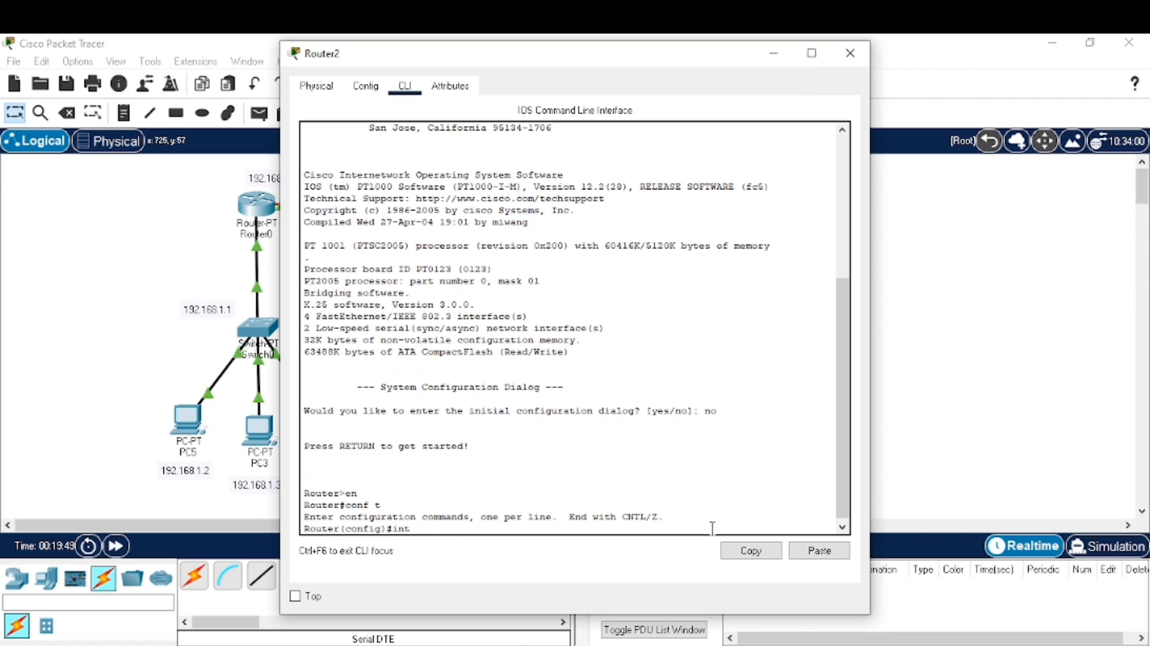
Step: Enter Router2's serial interface with int se2/0 and assign it the address 192.168.20.2 with mask 255.255.255.0 using ip add
left_click_drag(686, 60, 628, 76)
key("Return")
type("int se2/0")
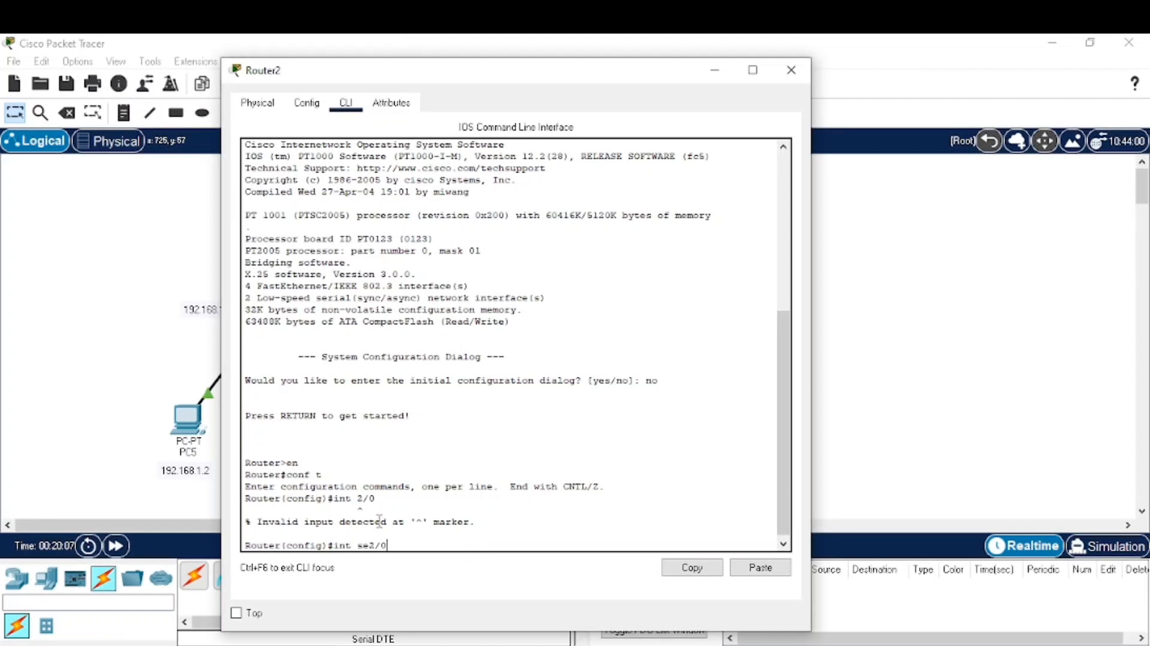
key("Return")
type("ip add 192.168")
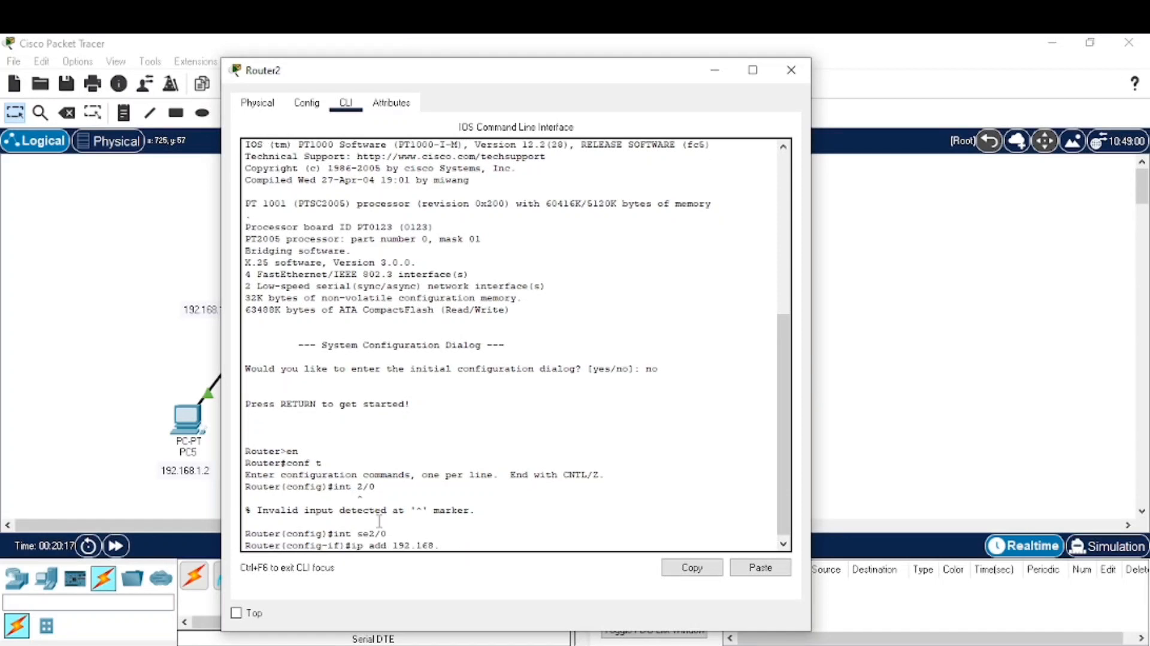
type(".20.2 255.255.255.0")
key("Return")
Step: Enable Router2's se2/0 interface with no sh, leave configuration mode with exit twice, and close the router window
type("no sh")
key("Return")
type("exit")
key("Return")
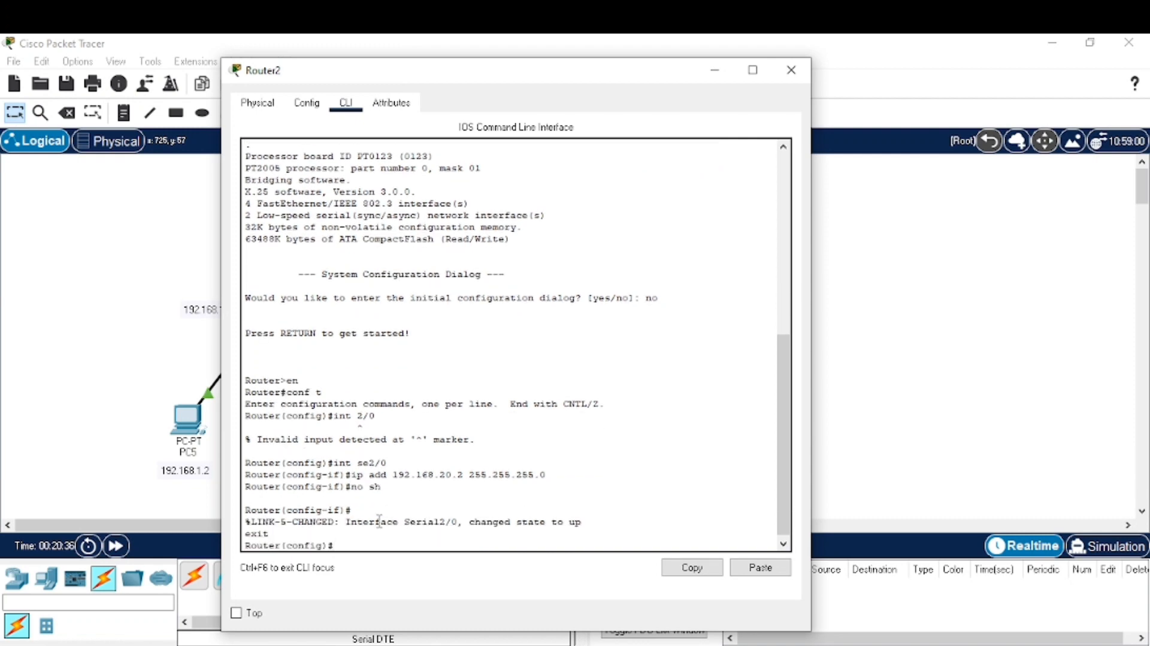
type("exit")
key("Return")
left_click(791, 69)
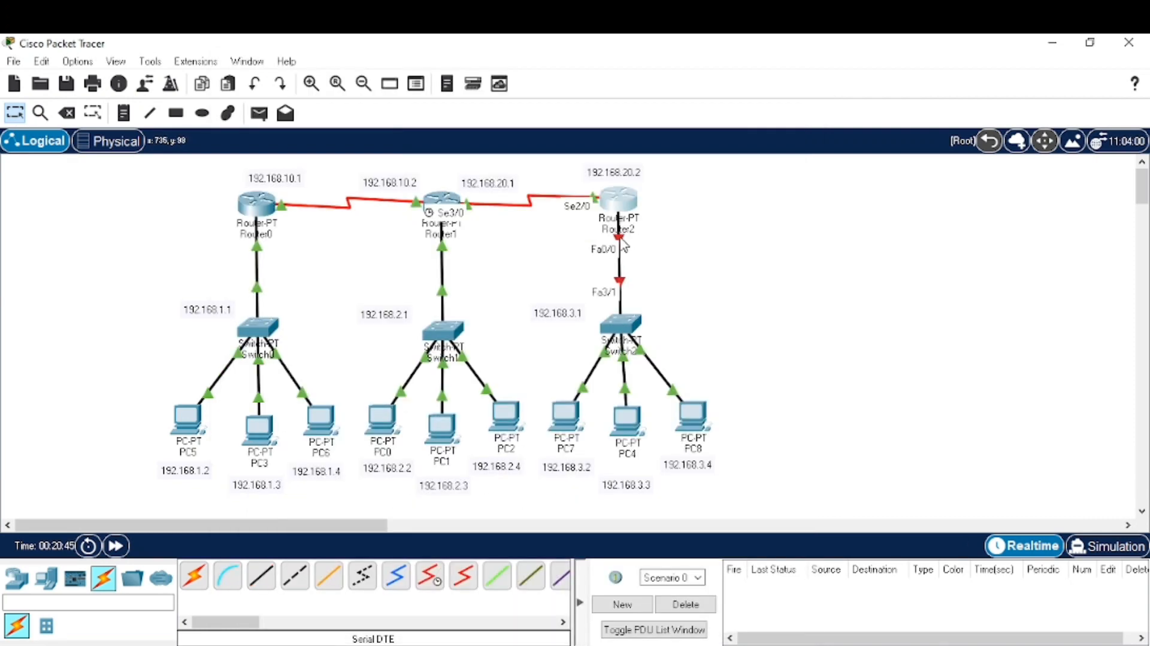
Step: Reopen Router2's command line, return to global configuration with conf t, and enter the LAN interface with int fa0/0
left_click(619, 200)
left_click(613, 529)
key("Return")
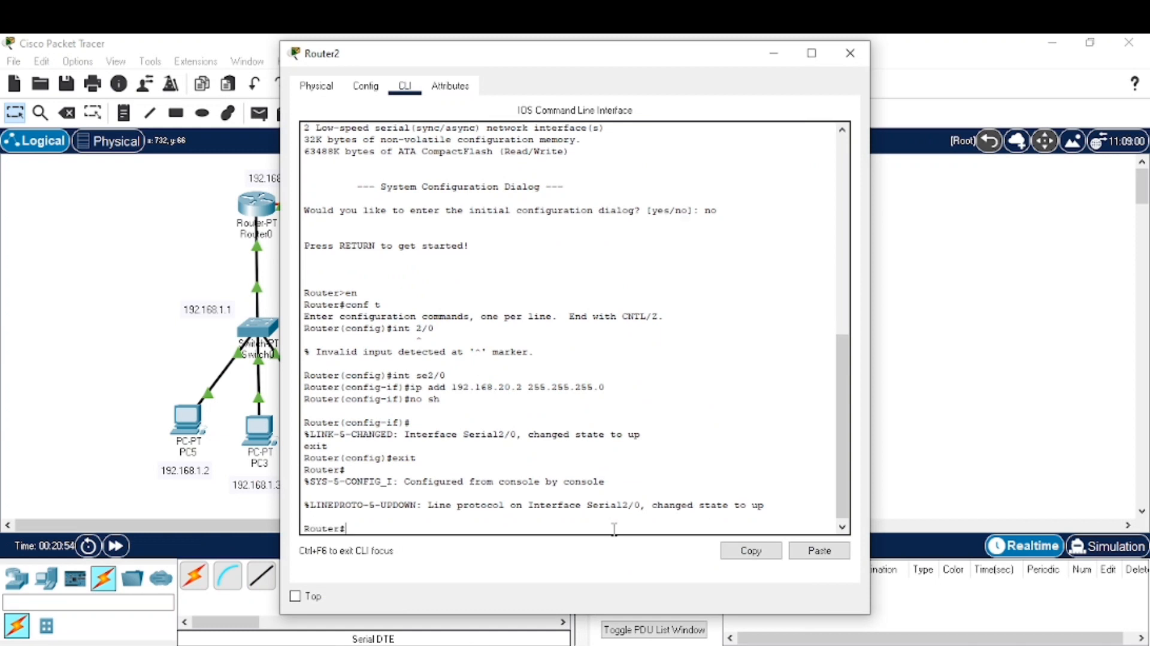
type("conf t")
key("Return")
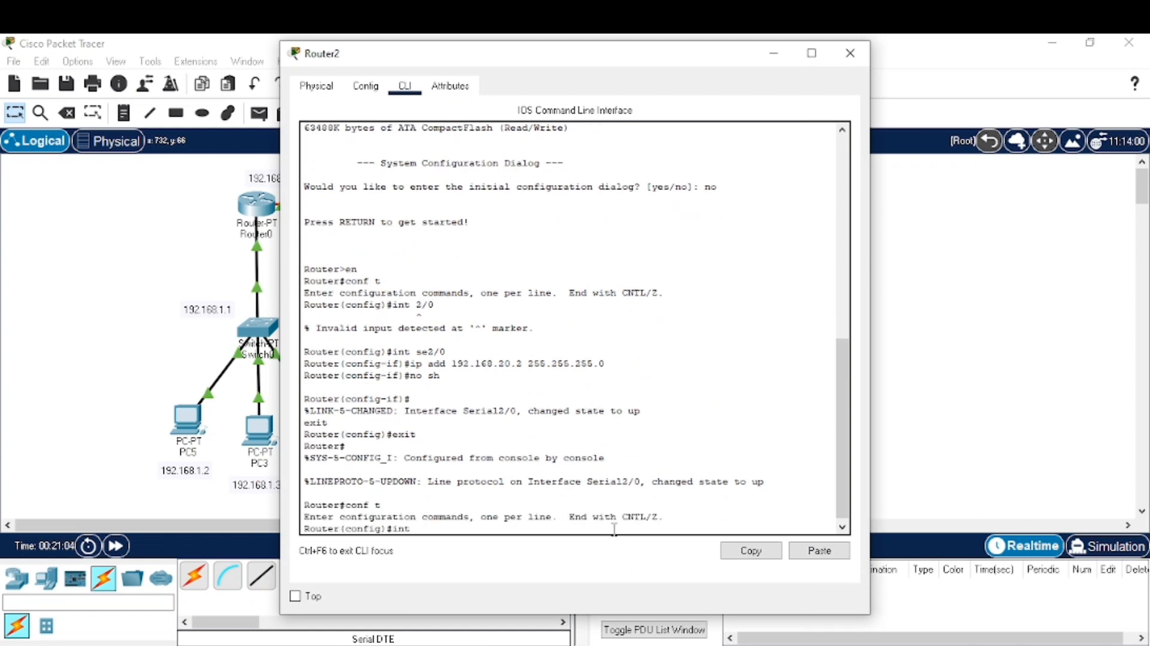
key("Return")
Step: Assign Router2's fa0/0 interface the address 192.168.3.1 with mask 255.255.255.0 using ip add
type("ip ")
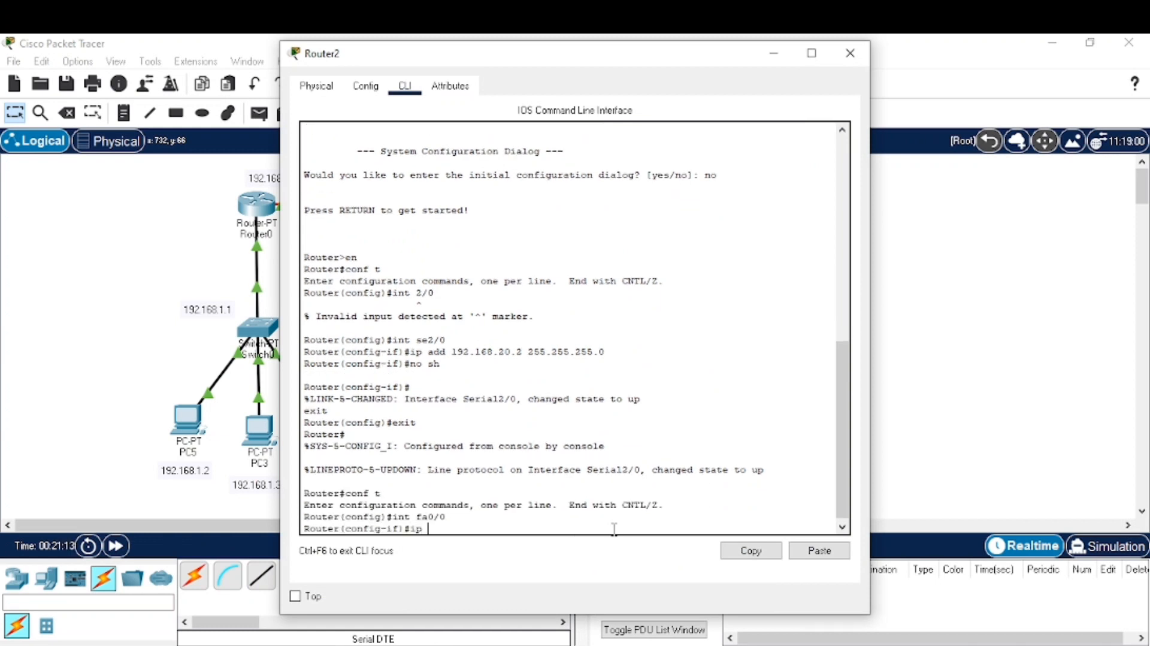
type("add 192.168.3.1 255.255")
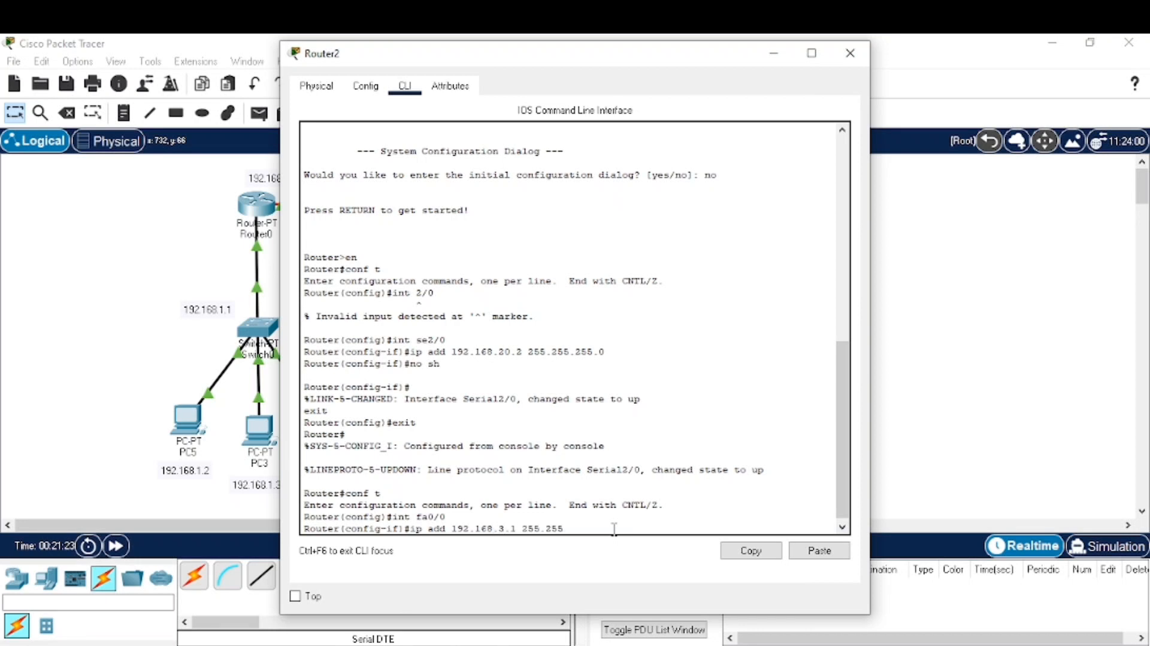
type(".255.0")
key("Return")
Step: Enable Router2's fa0/0 interface with no sh, leave interface configuration with exit, and close the router window
type("no sh")
key("Return")
type("ex")
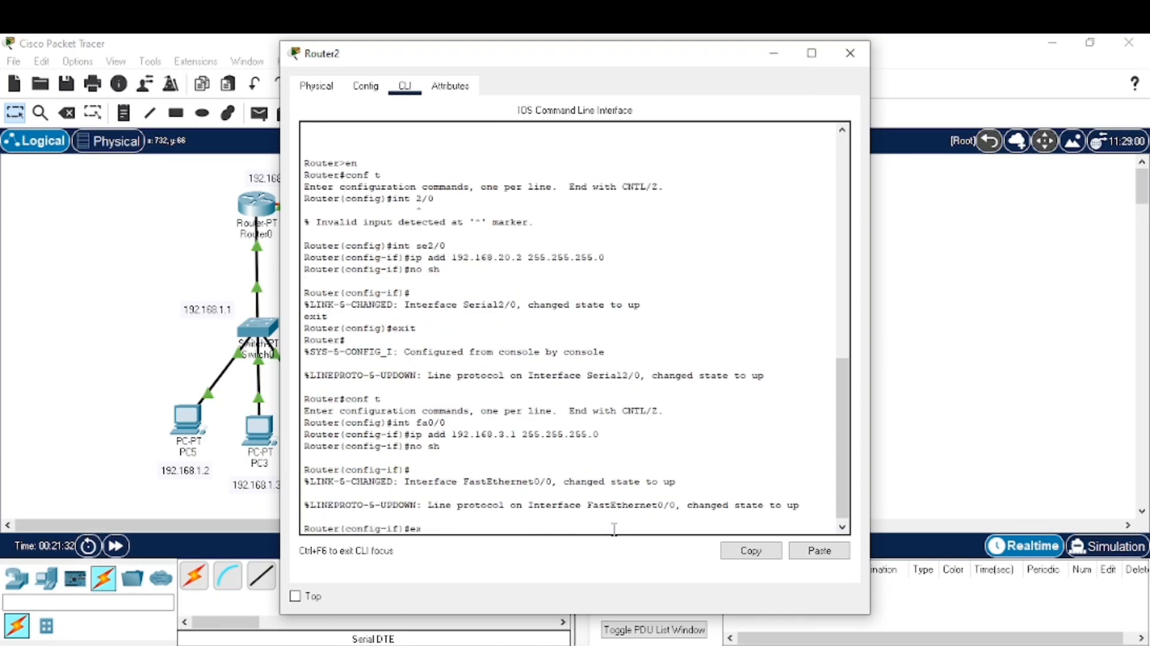
type("it")
key("Return")
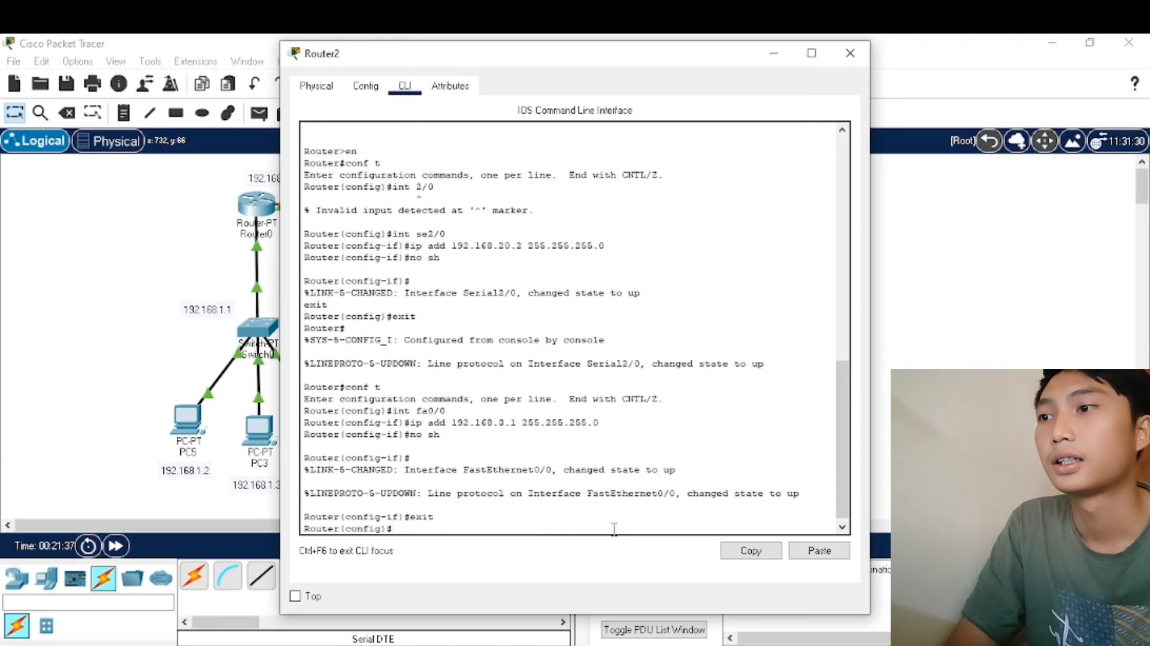
left_click(850, 53)
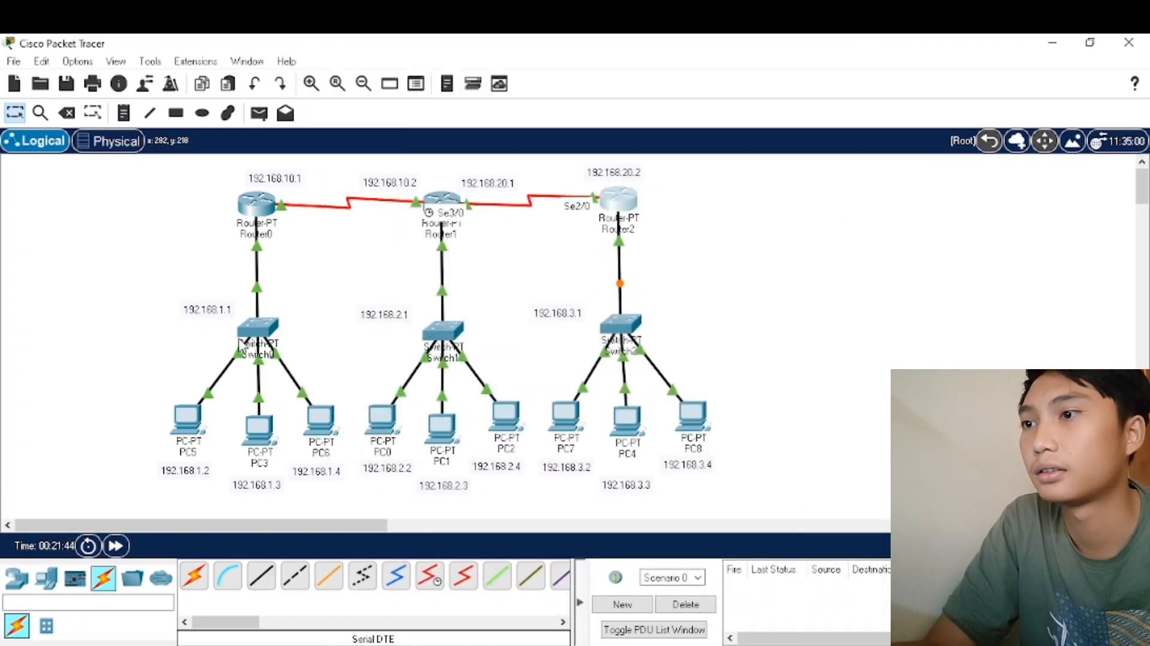
Step: Test connectivity within the first LAN by sending simple PDUs from PC5 to PC3 and from PC3 to PC6
left_click(259, 113)
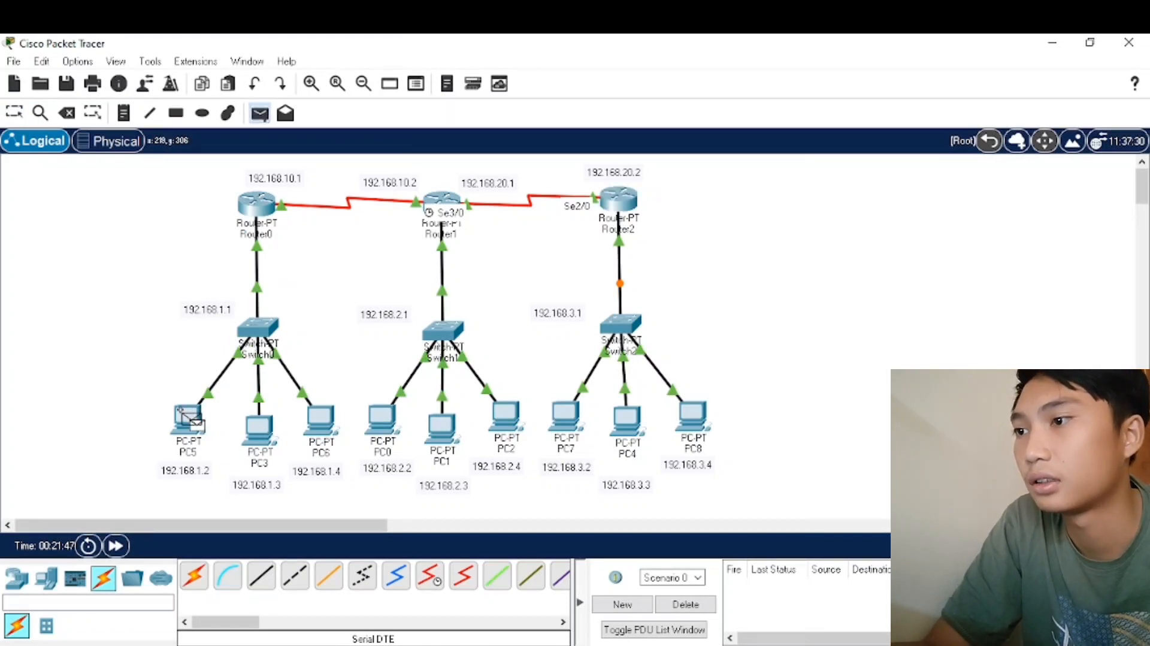
left_click(187, 416)
left_click(259, 427)
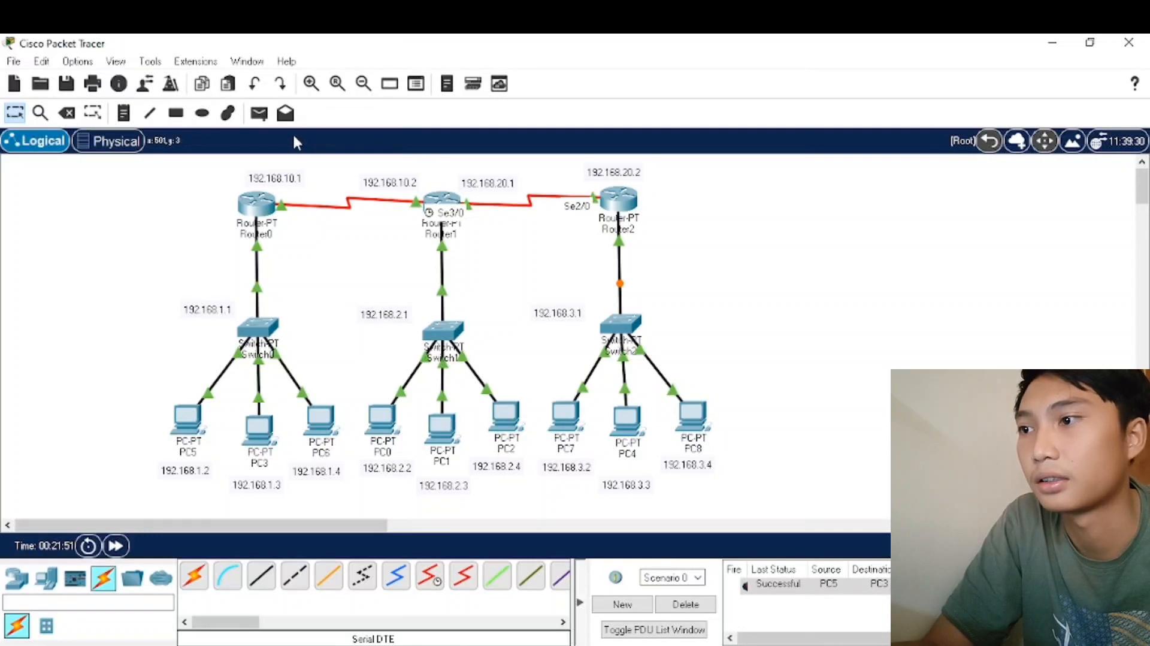
left_click(267, 116)
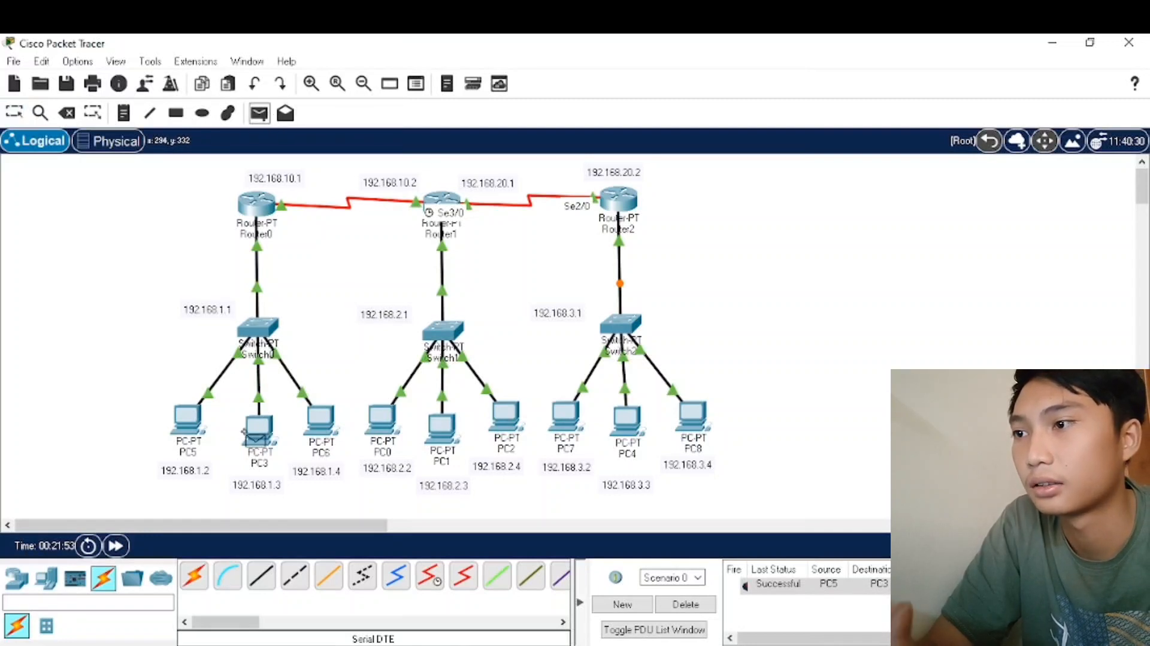
left_click(258, 428)
left_click(312, 417)
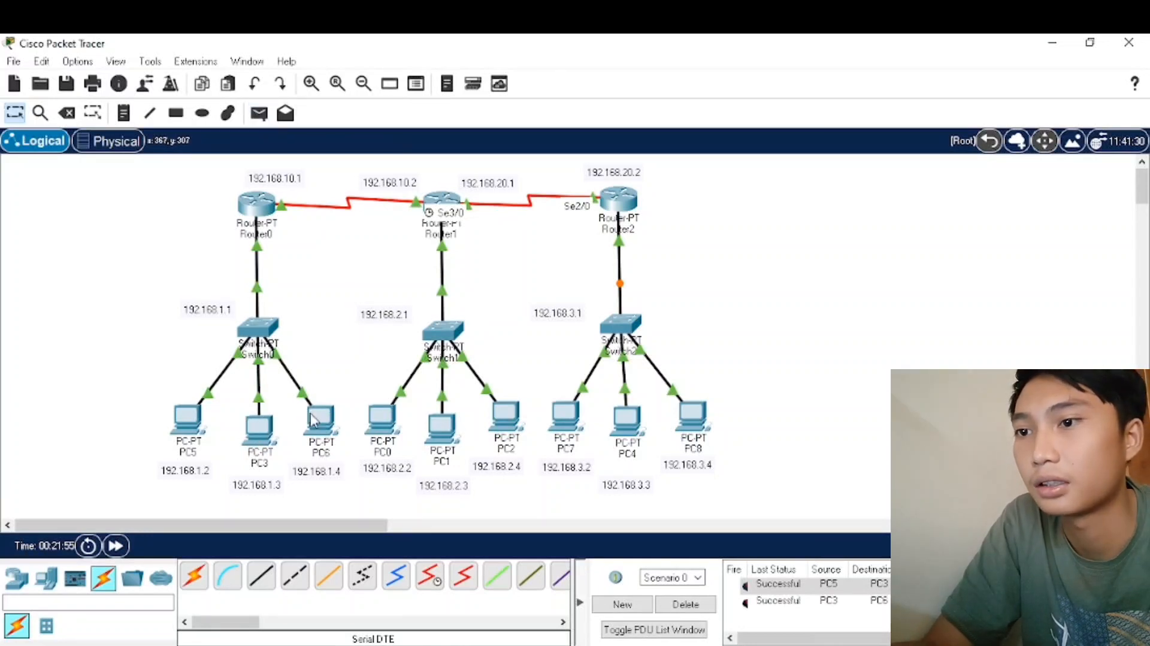
Step: Delete the current PDU scenario and test connectivity between LANs with a simple PDU from PC5 to PC0
left_click(686, 605)
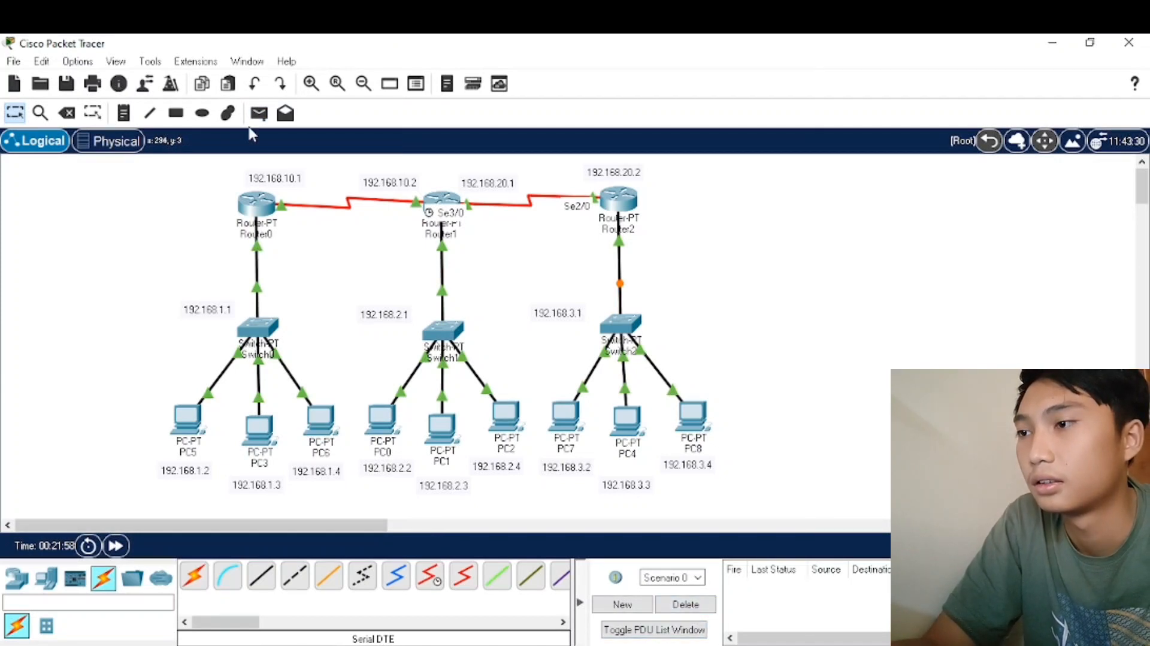
left_click(259, 113)
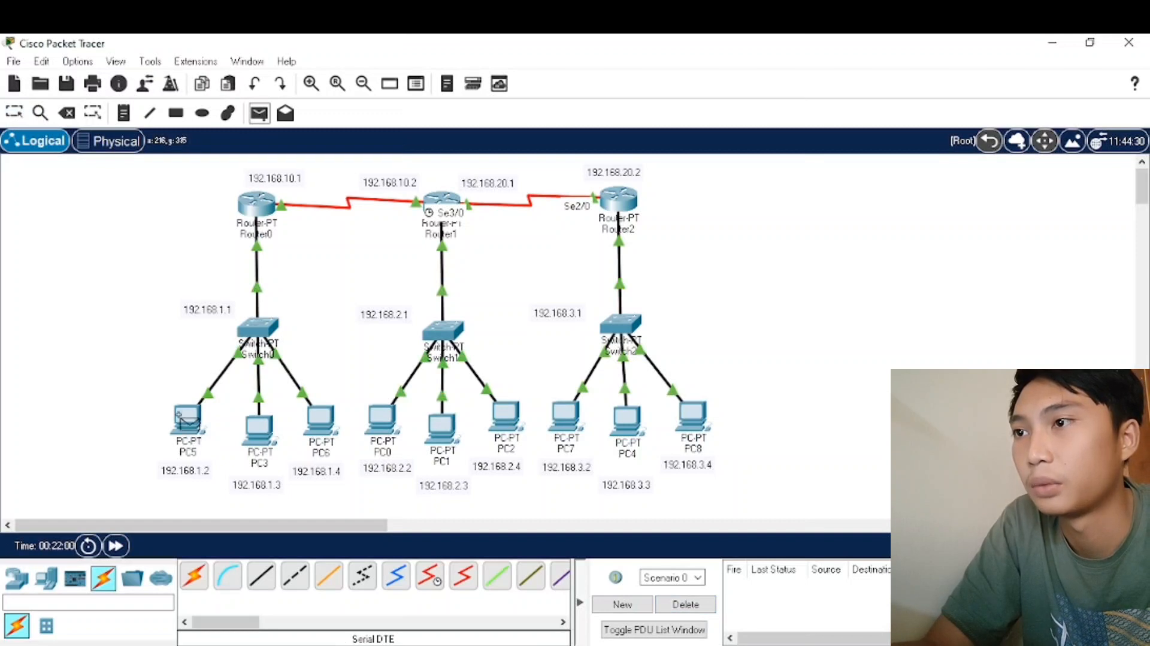
left_click(187, 419)
left_click(378, 421)
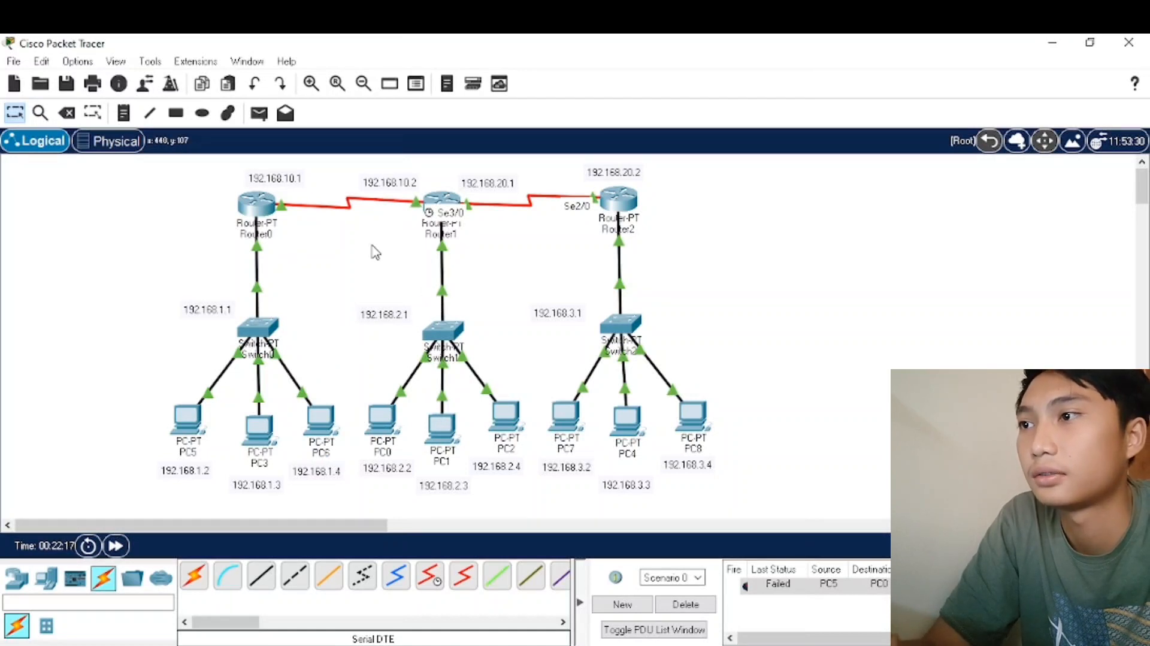
Step: Open Router0's command line at the global configuration prompt and move its window aside to uncover the Router0–Router1 link
mouse_move(321, 203)
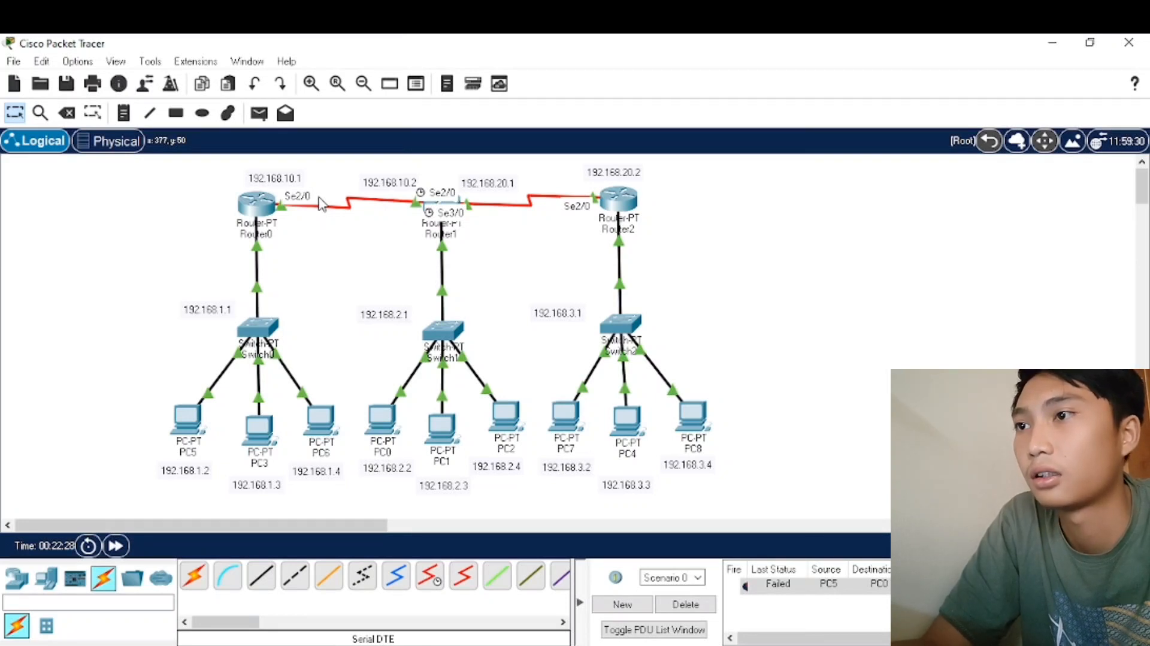
left_click(254, 210)
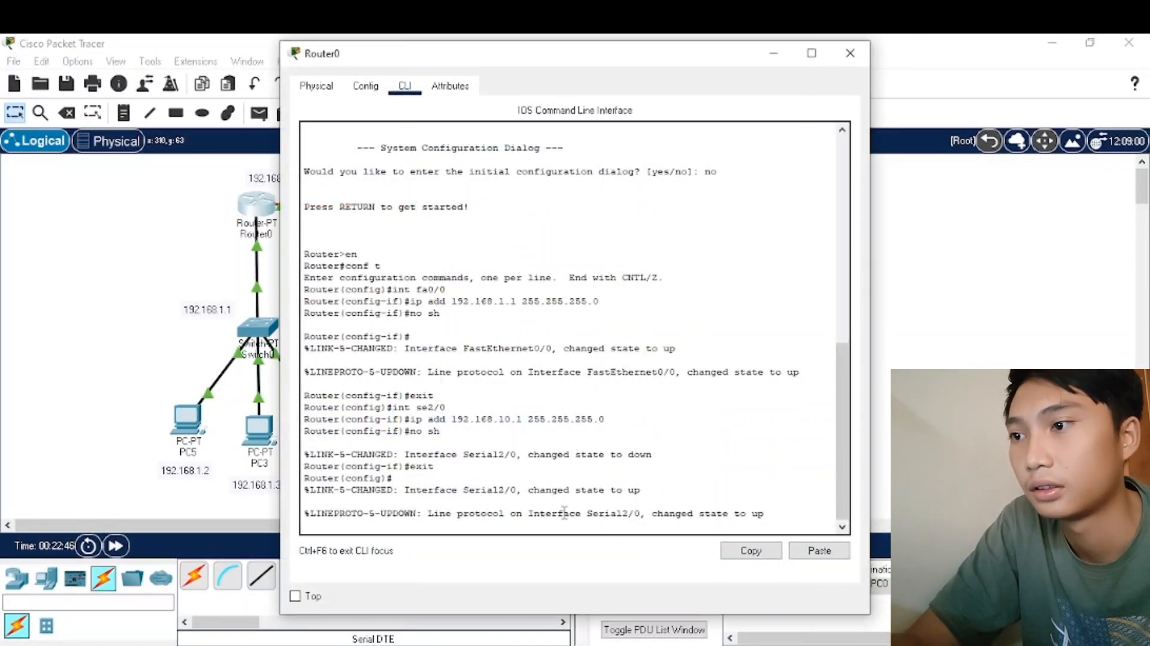
key("Return")
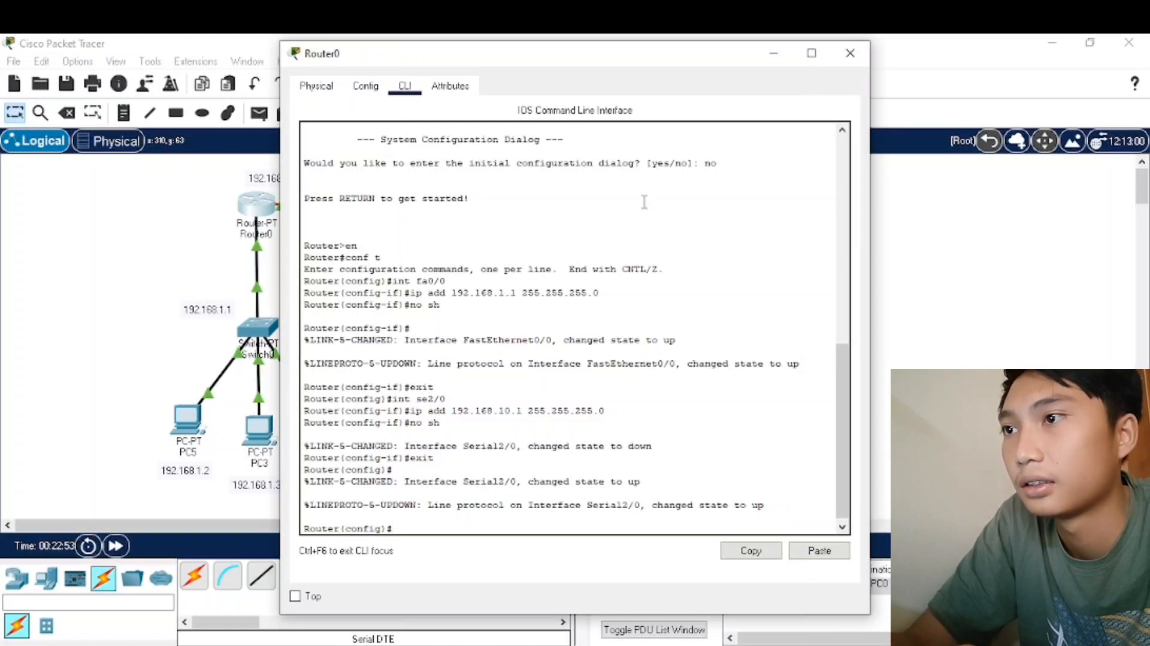
left_click_drag(557, 56, 760, 58)
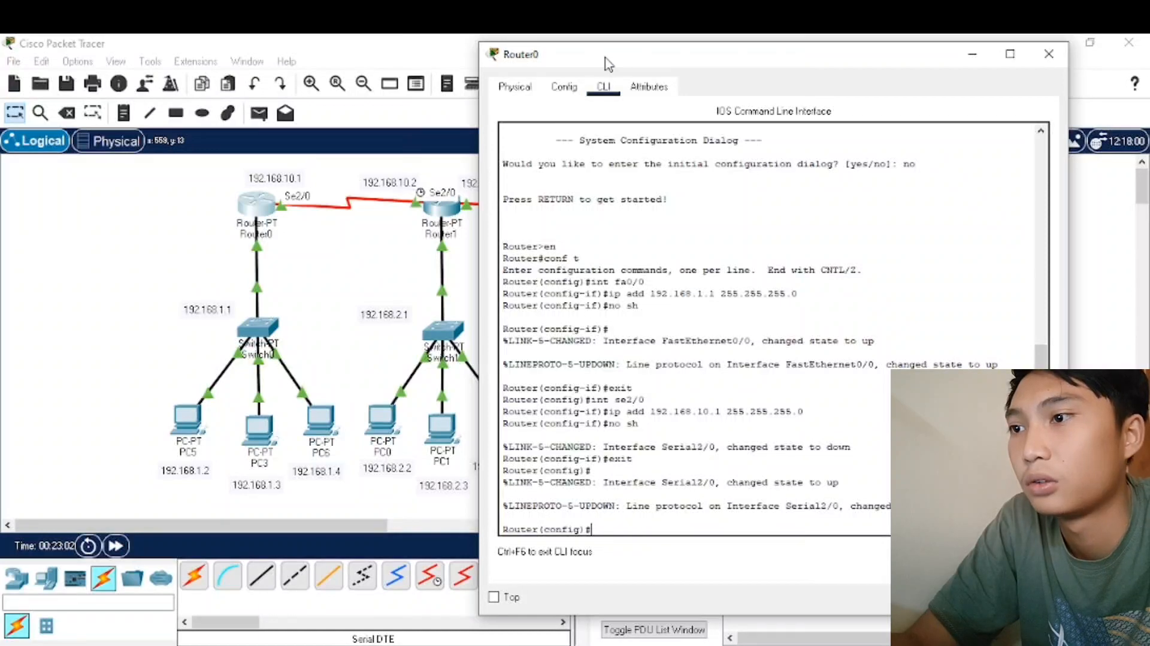
left_click_drag(601, 63, 633, 64)
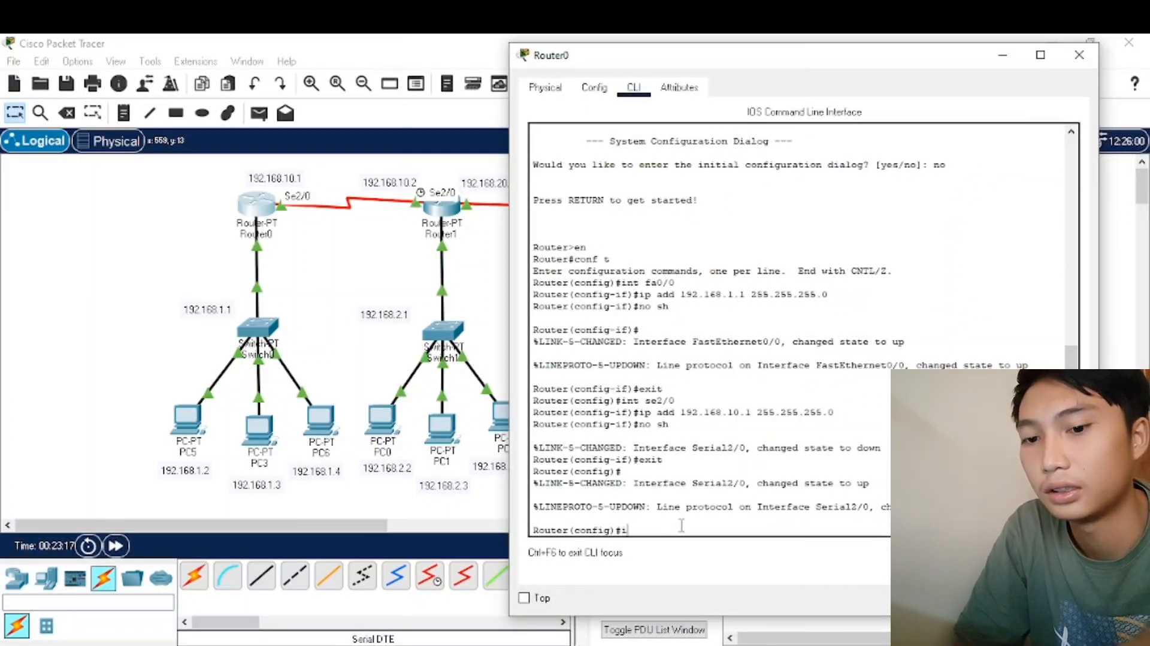
Step: Add a static route on Router0 with ip route to network 192.168.2.0, mask 255.255.255.0, using a Router1 next hop on the 192.168.10 serial link
type("rout")
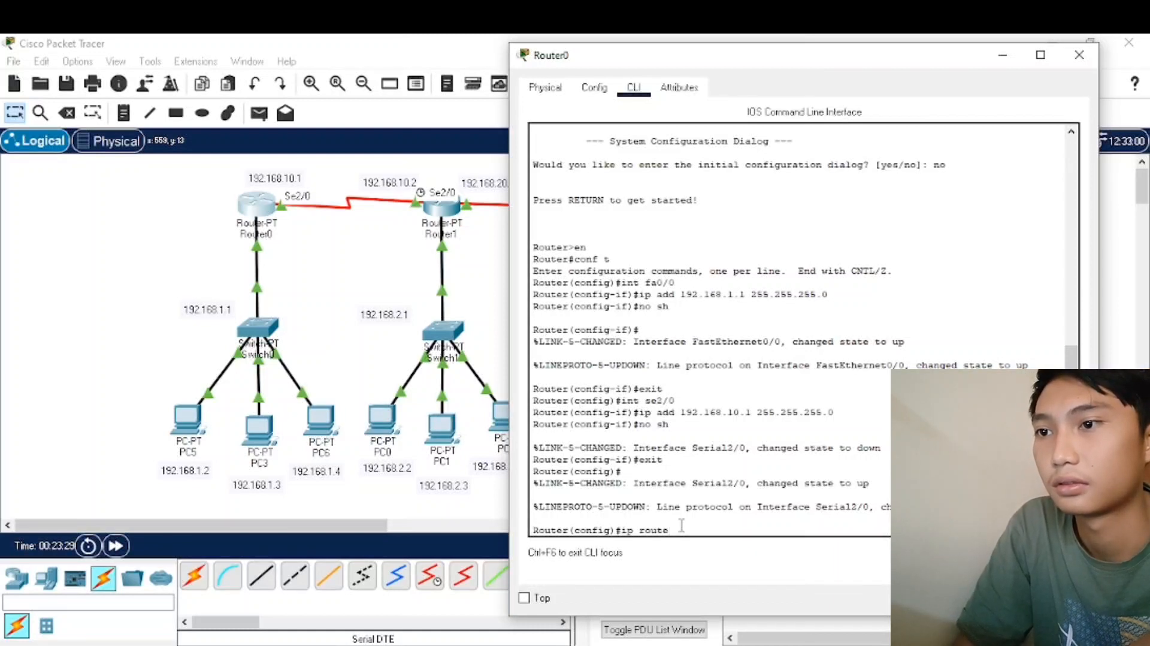
type("e 192")
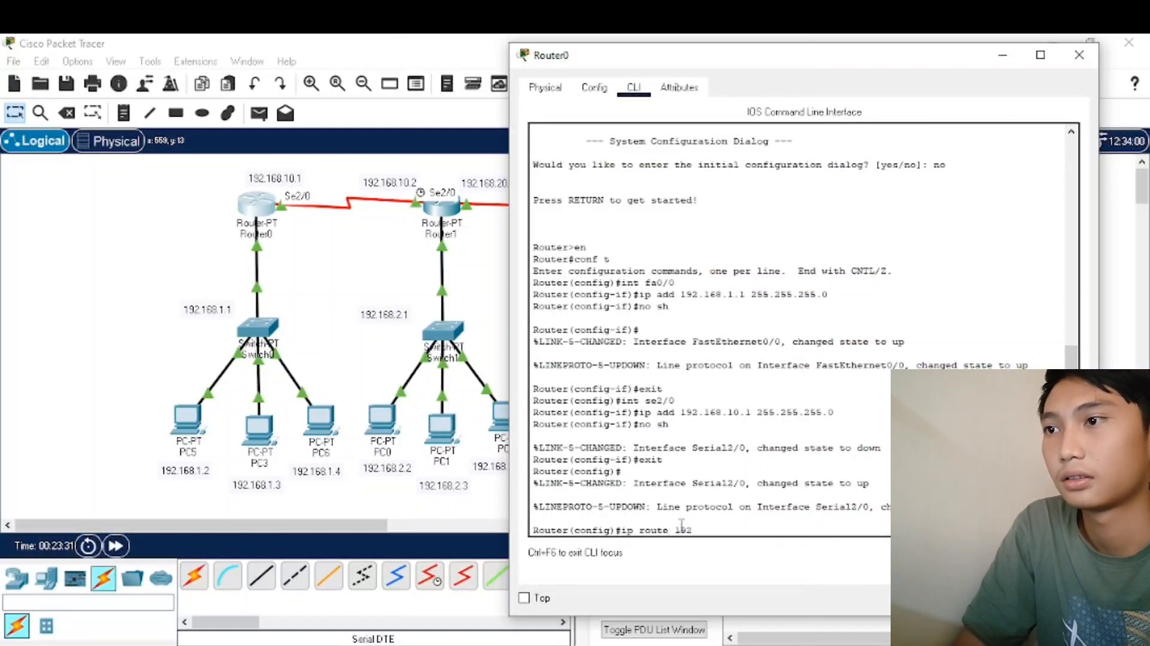
type(".168")
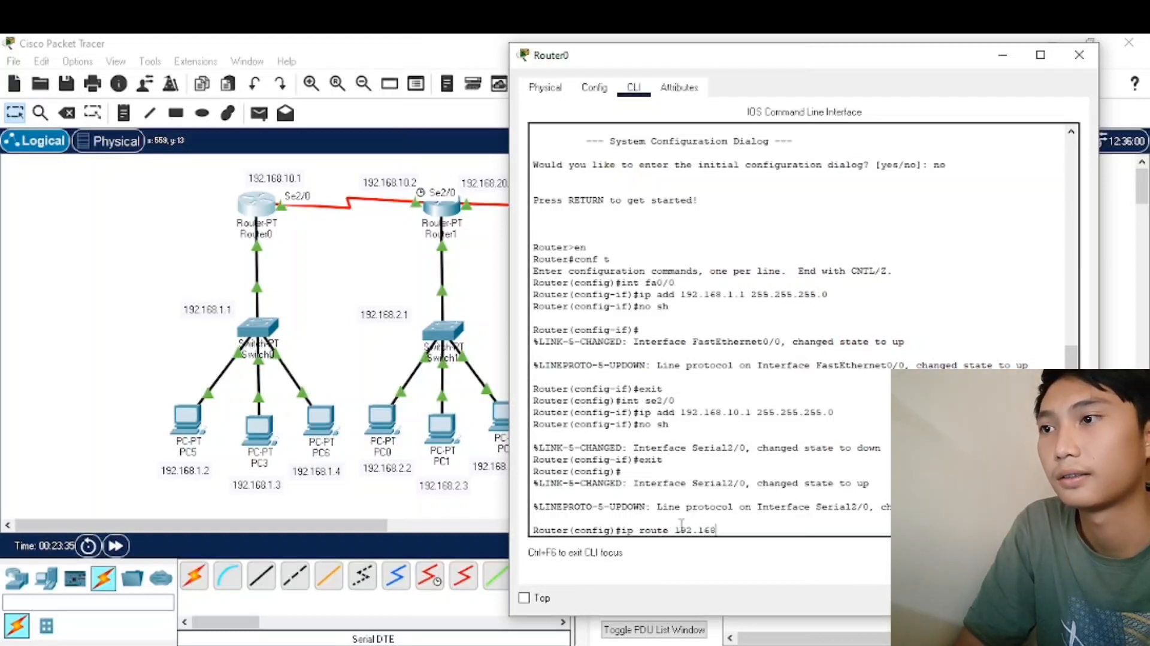
type(".2.0")
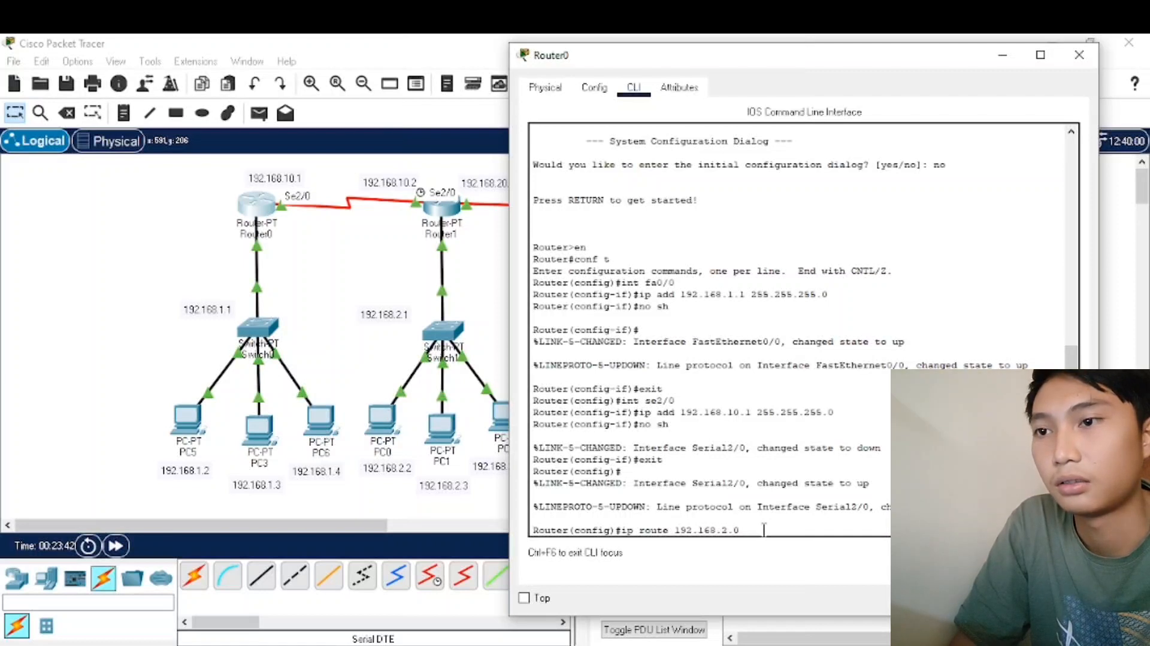
type("2")
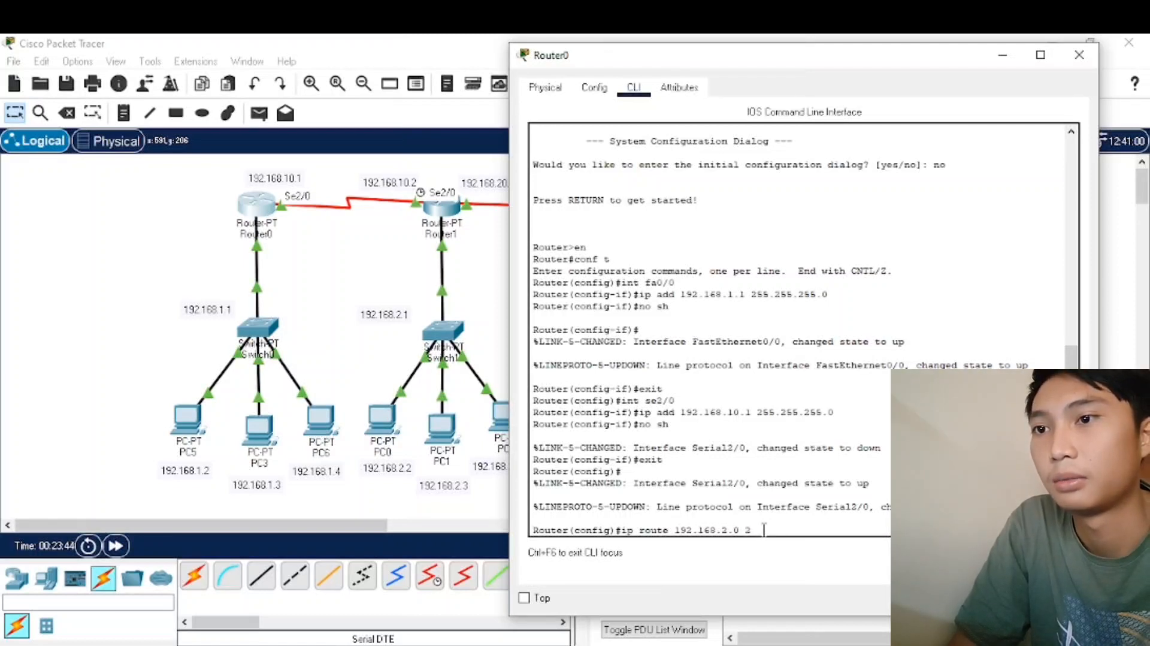
type("55.255")
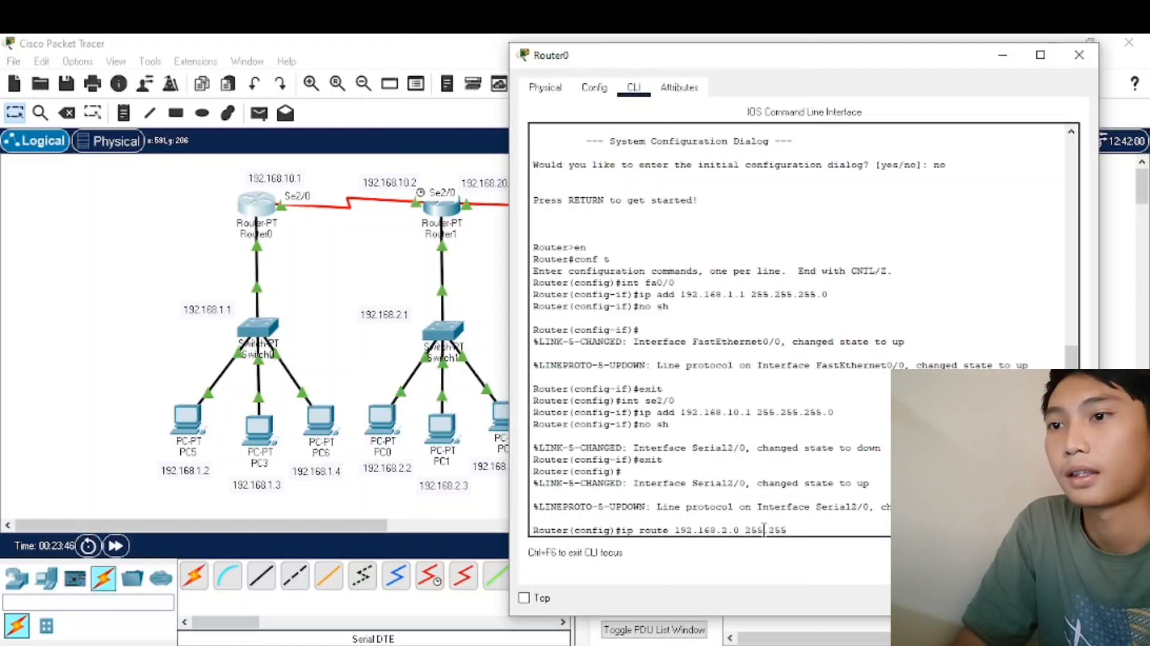
type(".255.0 192.168.10.")
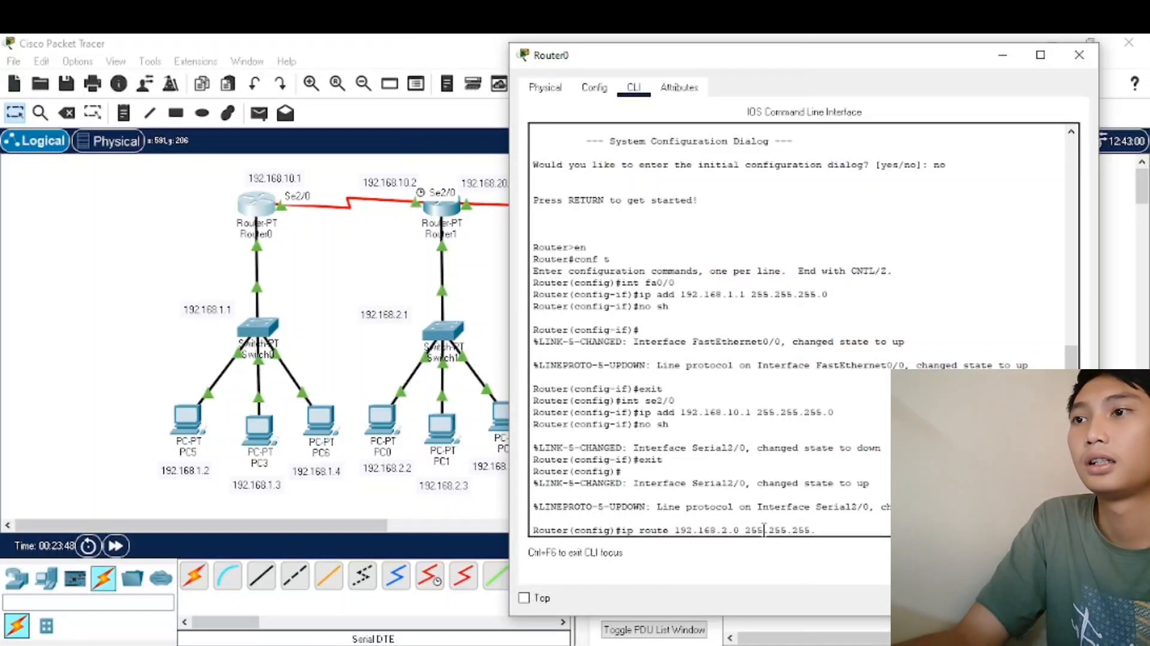
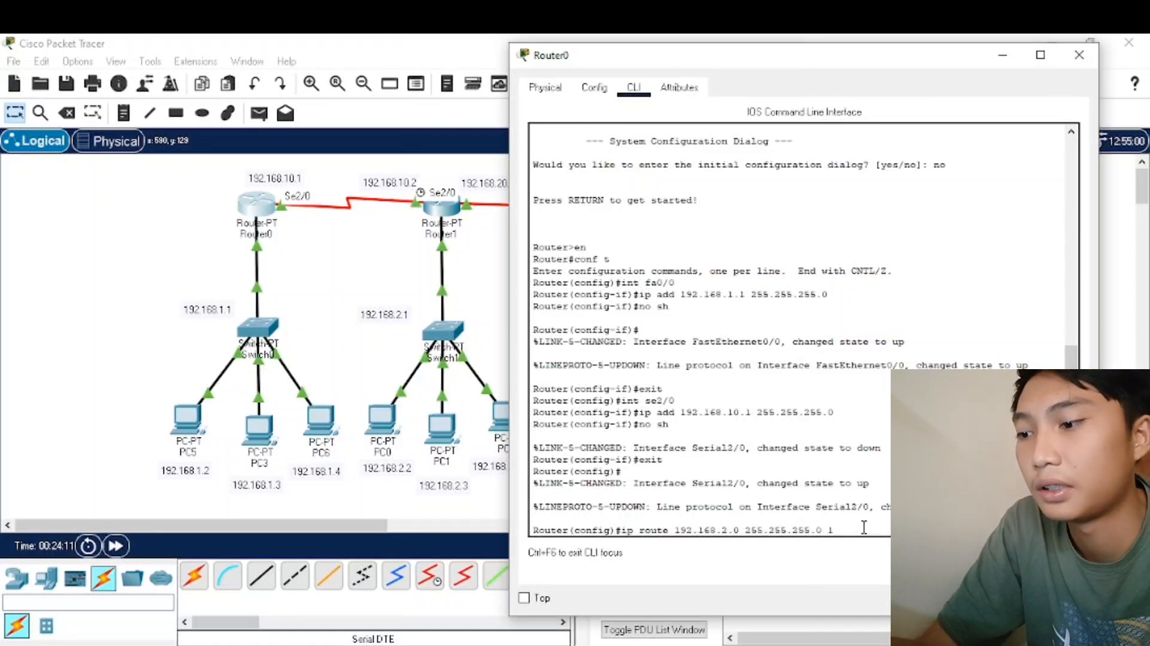
type("192.168")
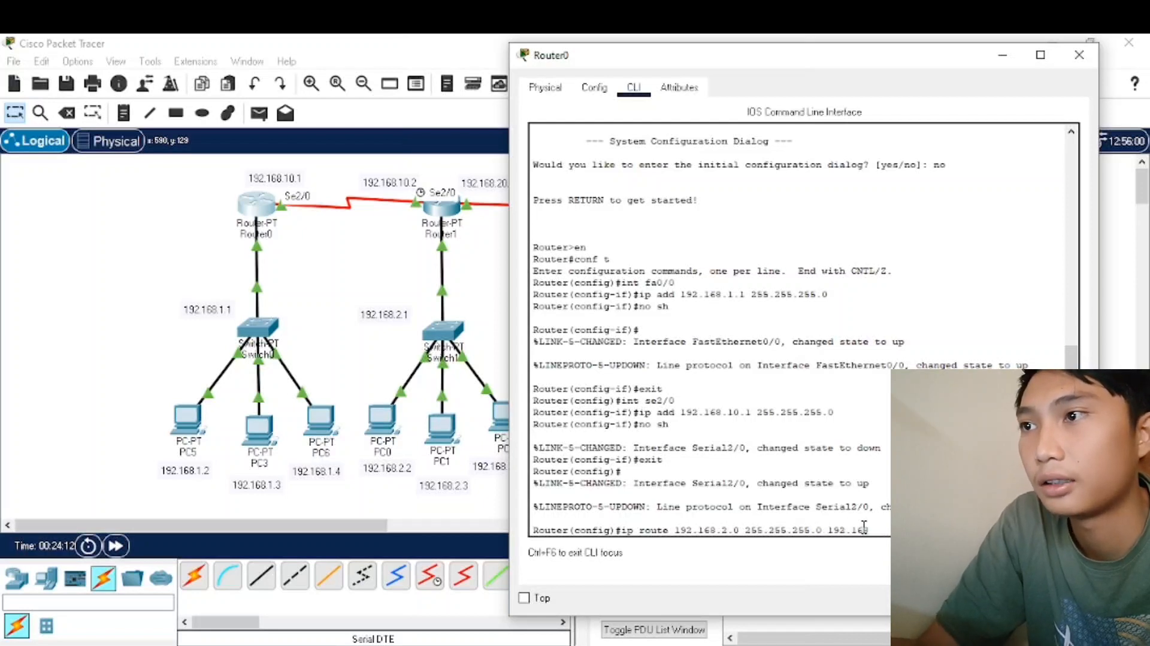
type(".")
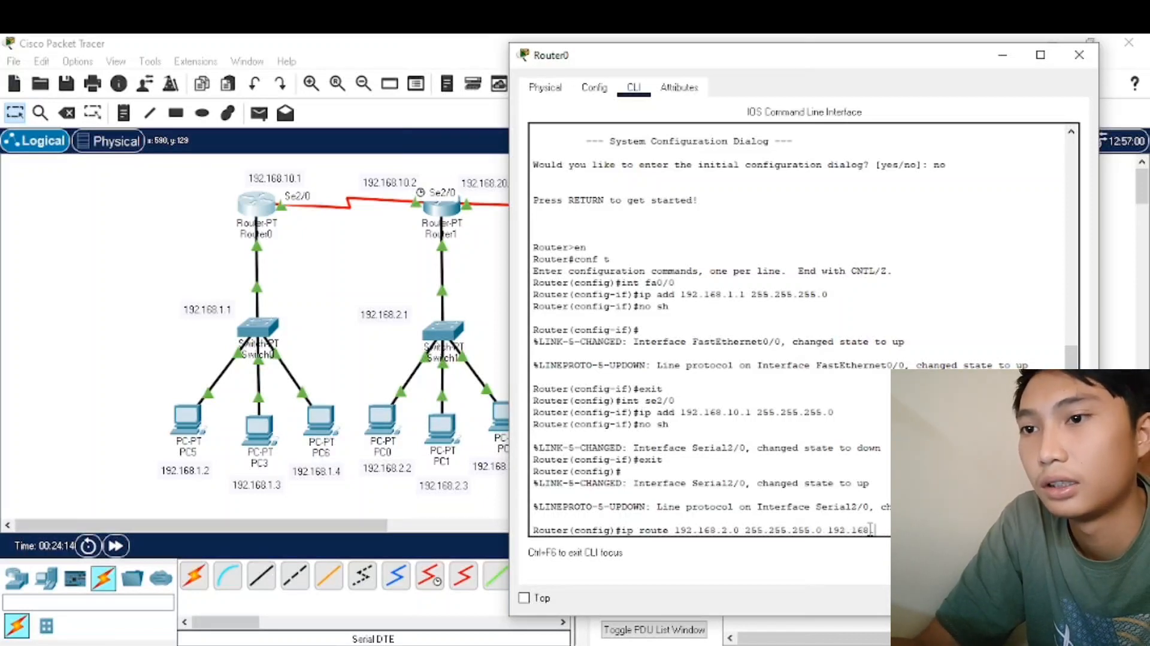
type("10")
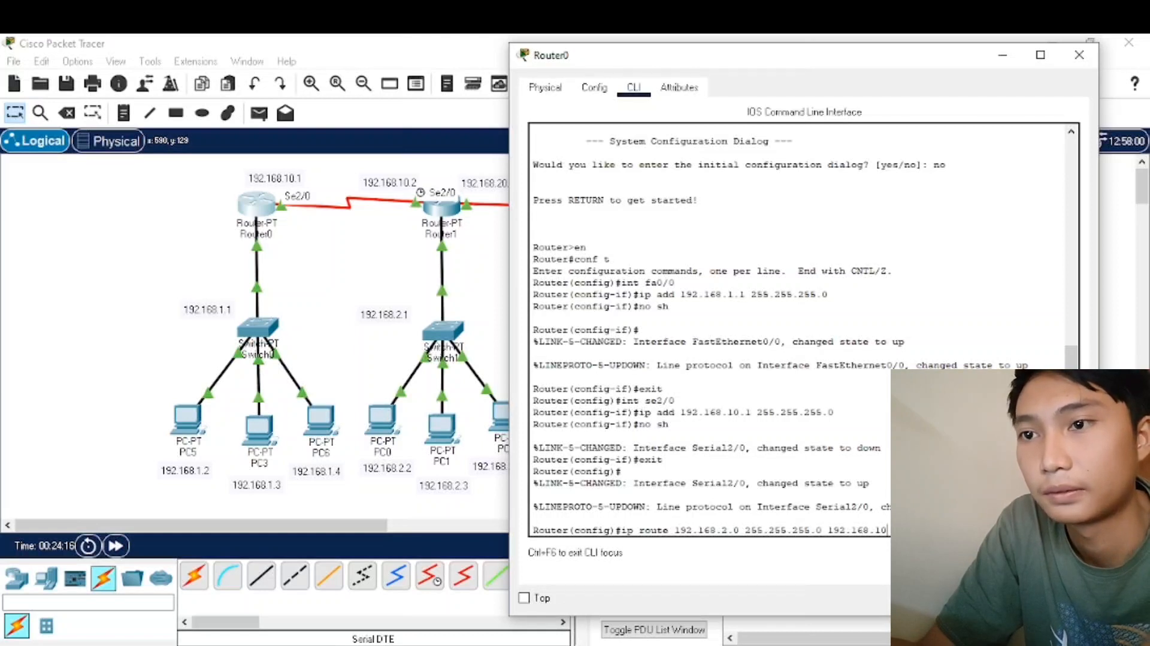
type(".")
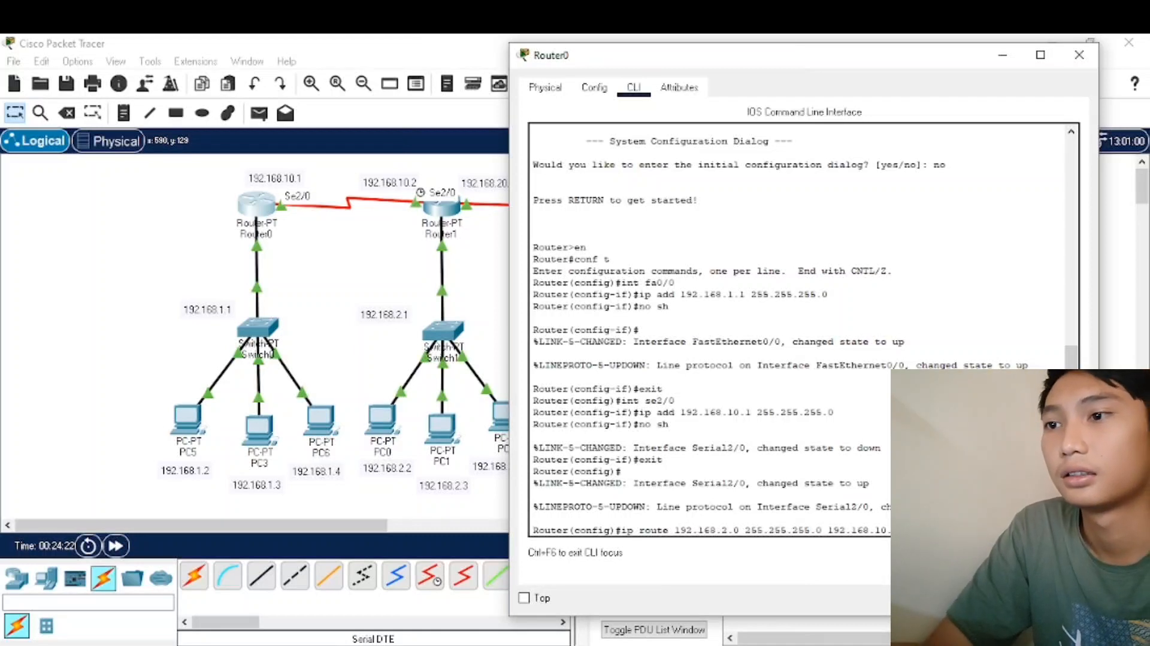
key("Return")
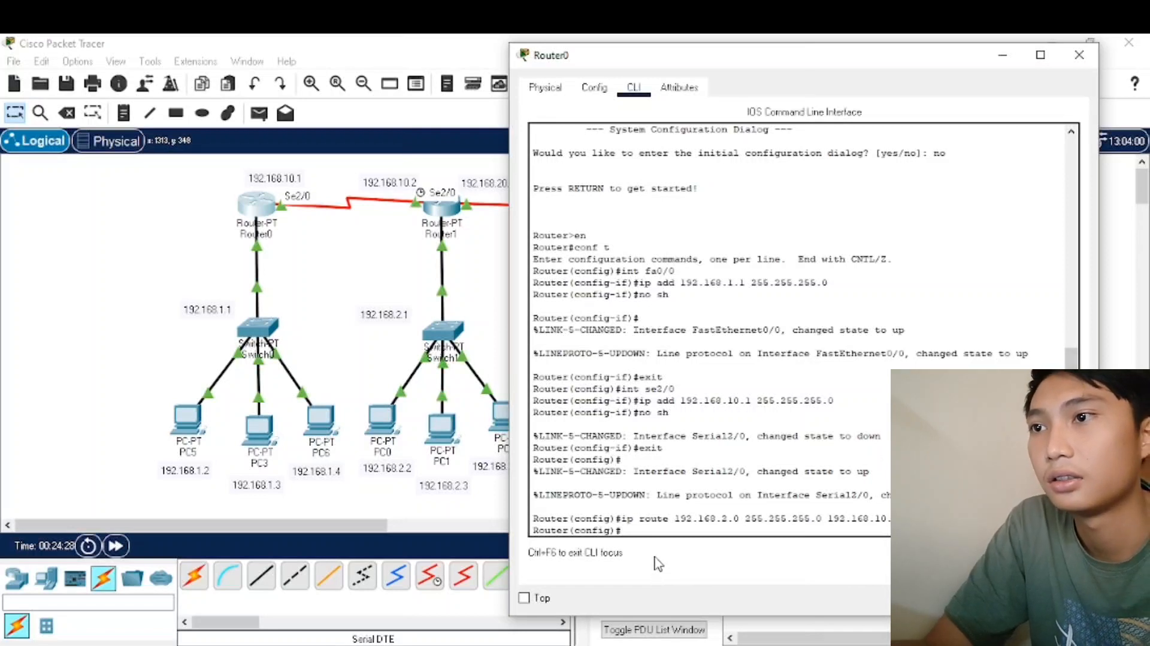
Step: Add a static route on Router0 with ip route to network 192.168.3.0, mask 255.255.255.0, via Router1, and close the Router0 window
type("ip r")
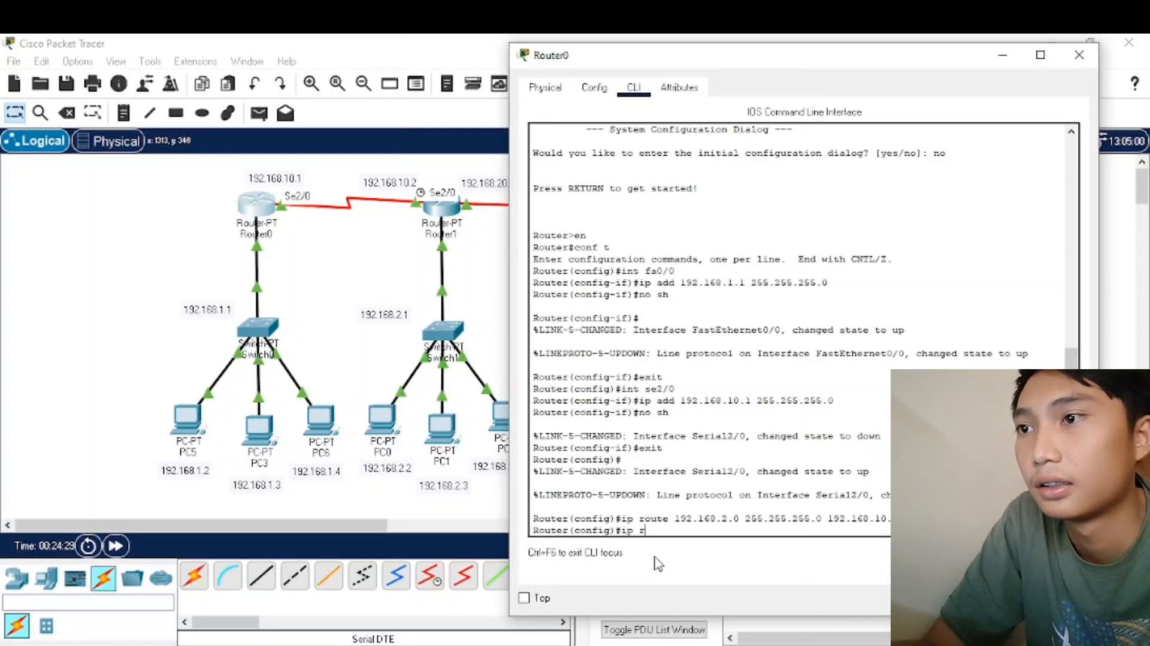
type("oute")
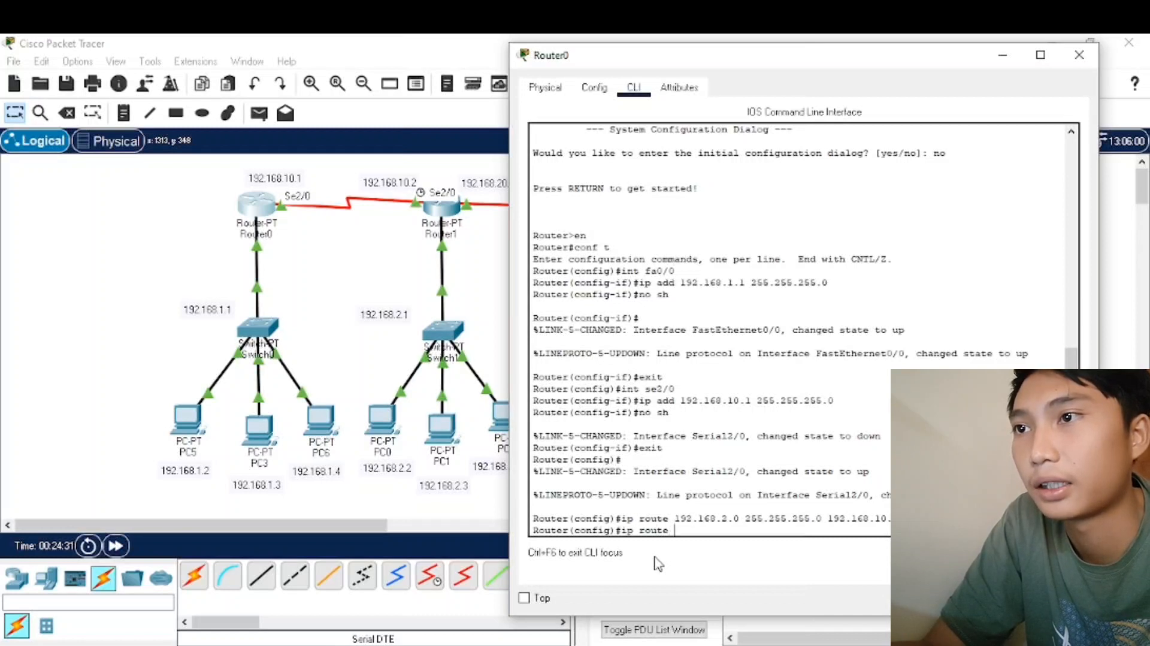
left_click_drag(654, 62, 664, 96)
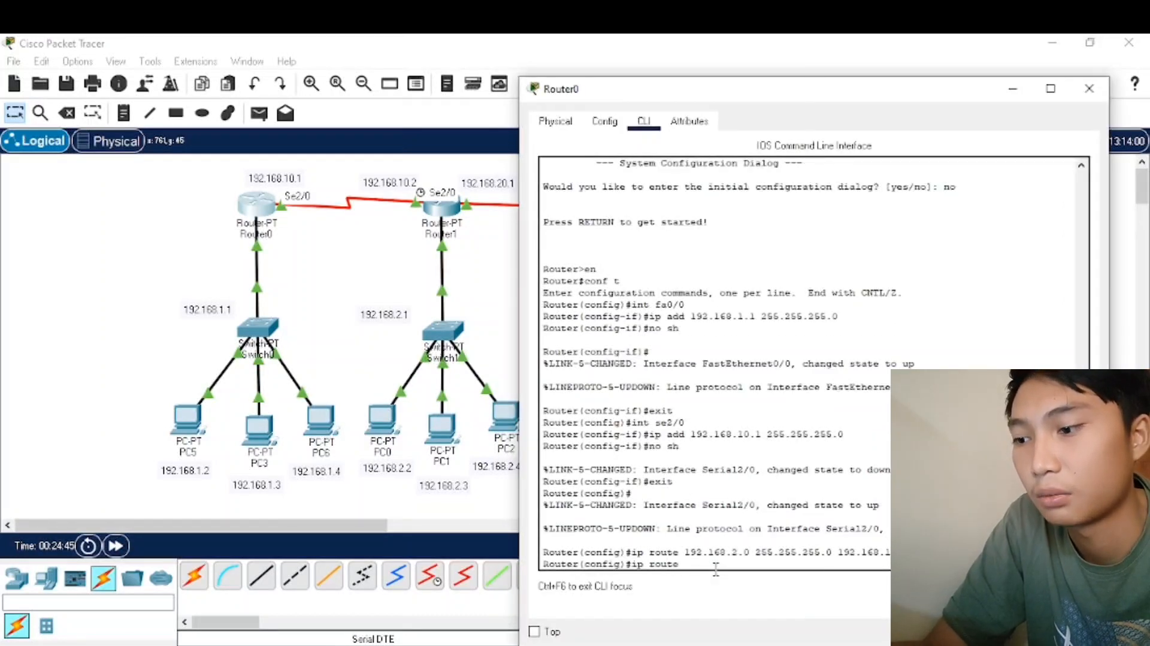
type("192.168.3.0 2")
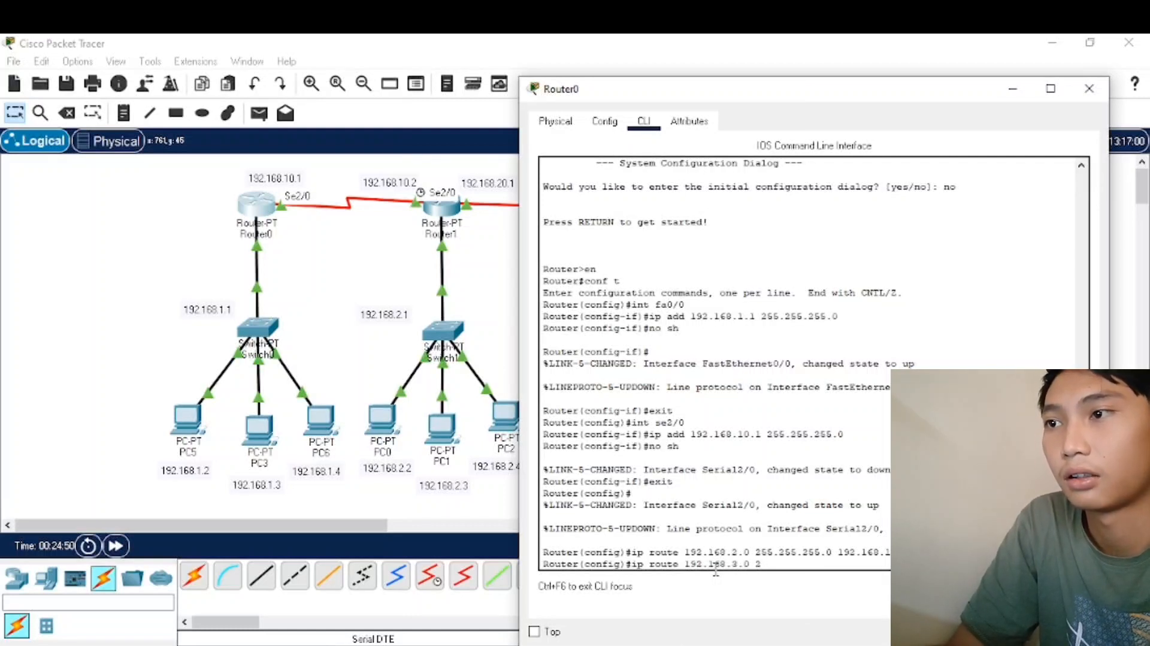
type("55.255")
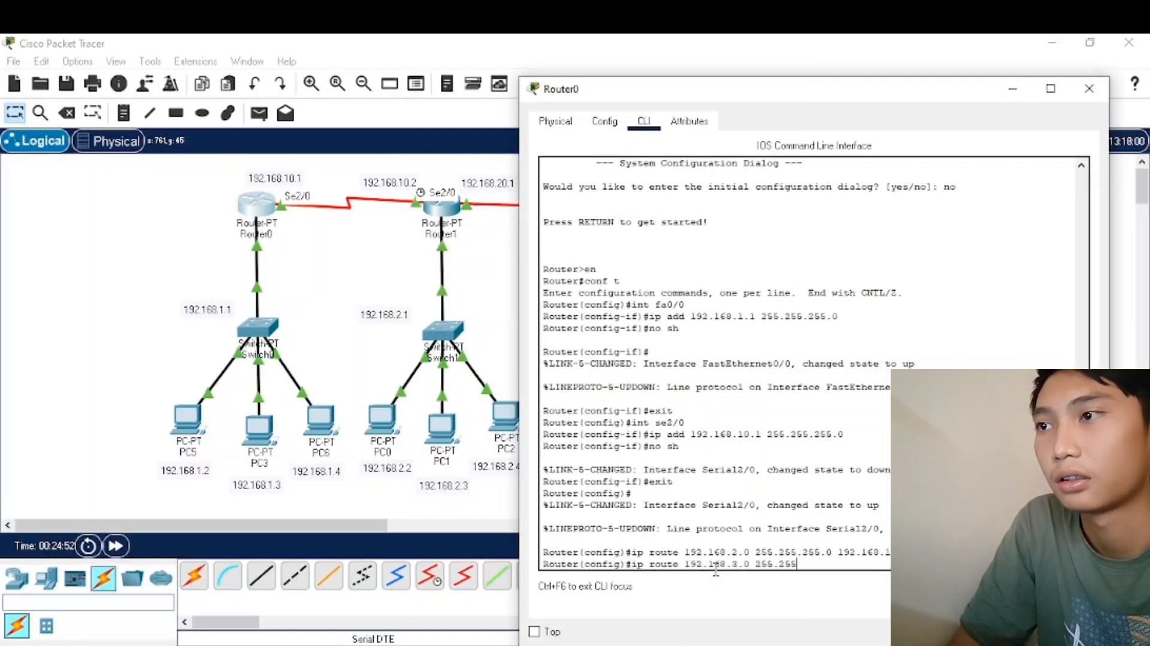
type(".255")
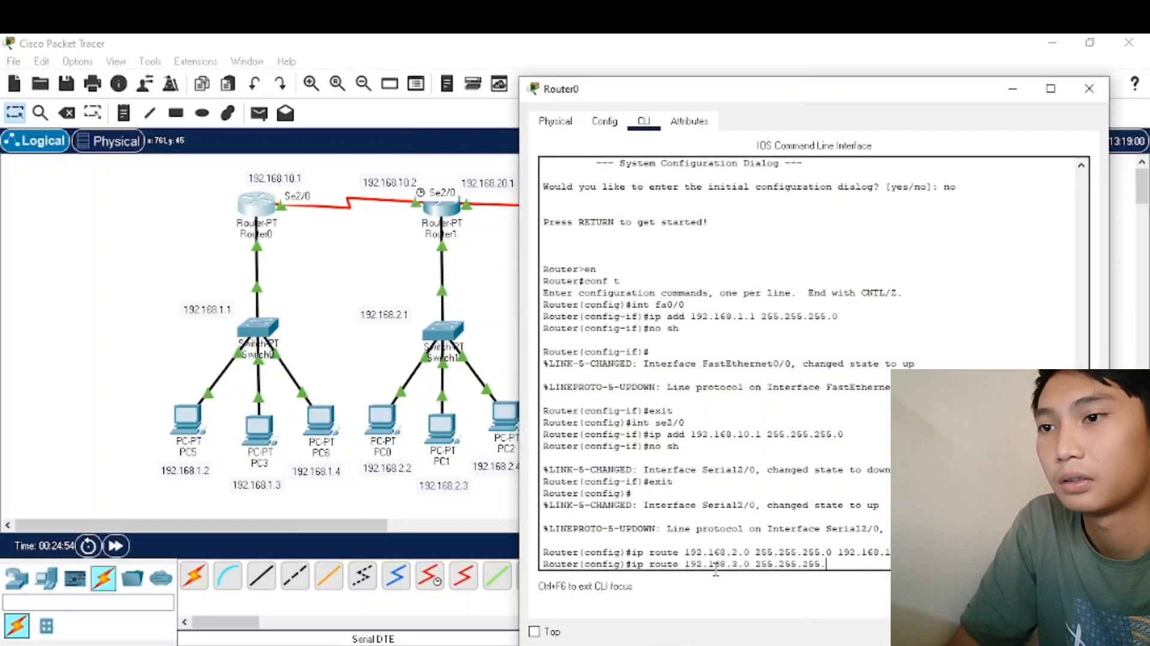
type(".0 ")
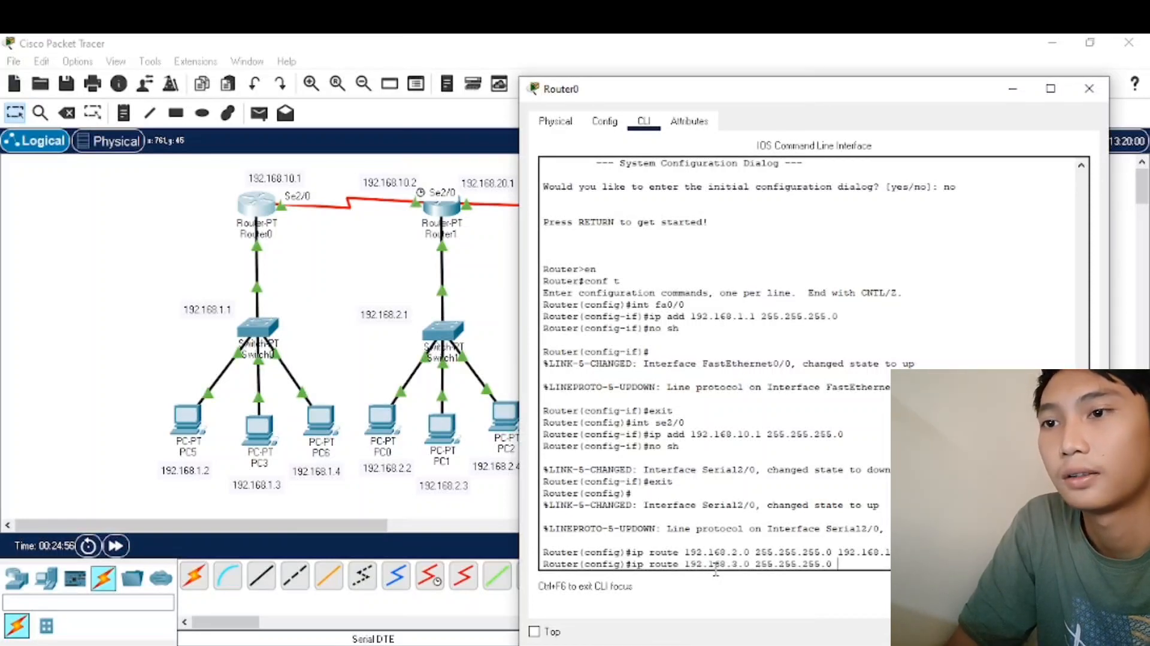
type("1")
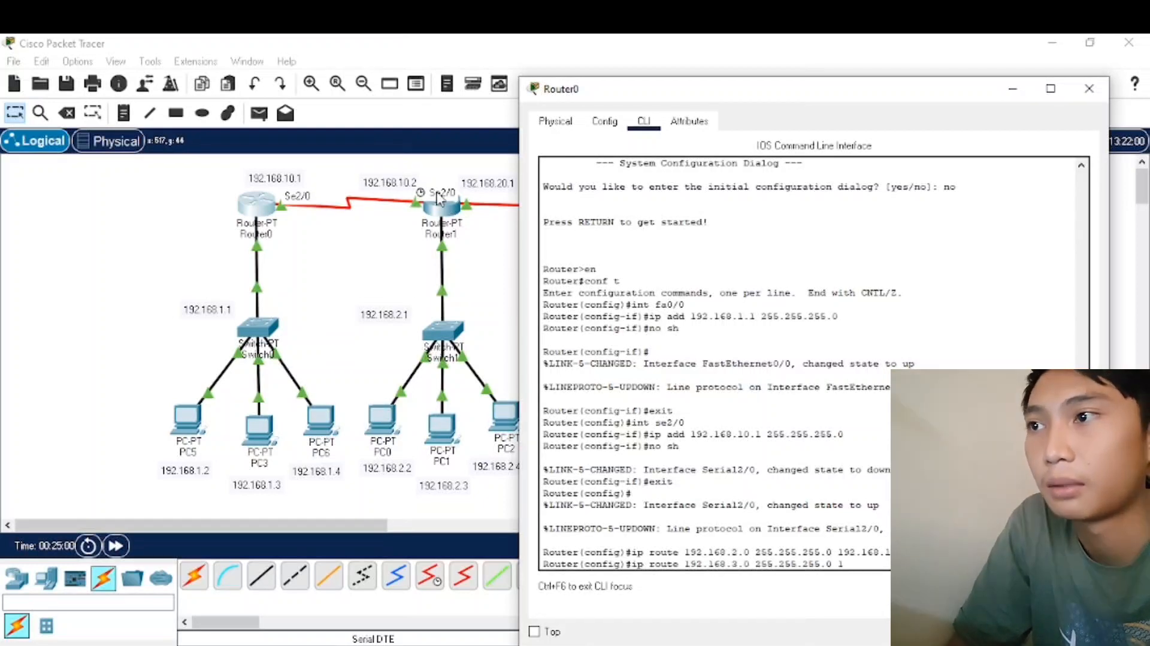
type("9")
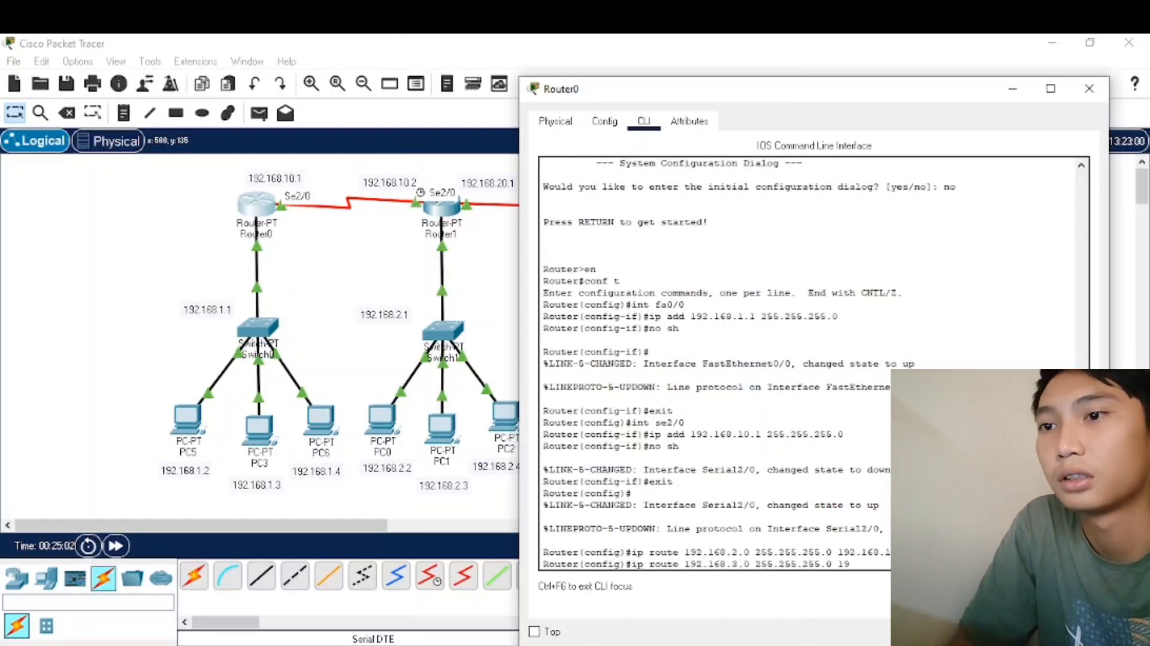
type("2.168")
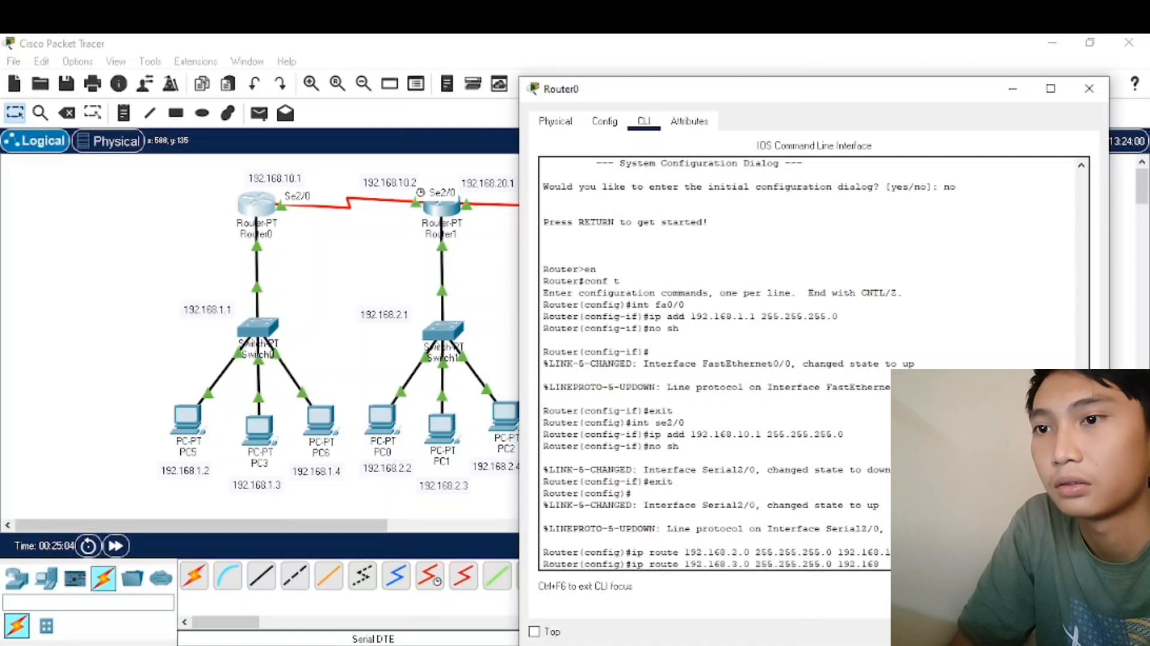
type(".1")
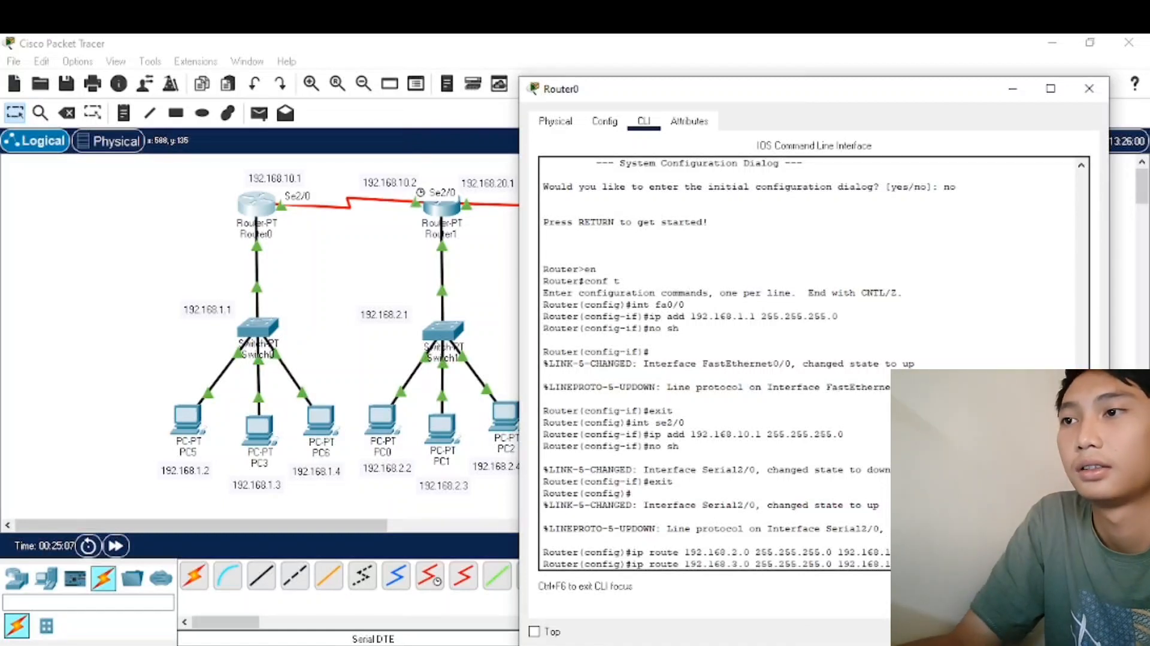
key("Return")
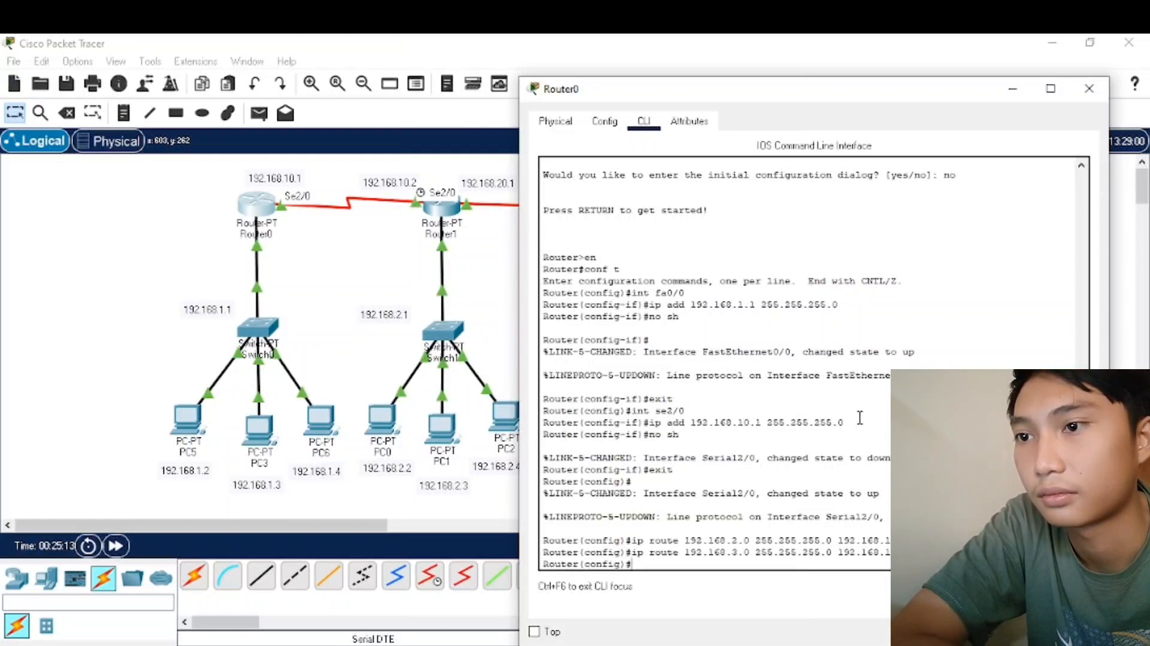
left_click(1089, 88)
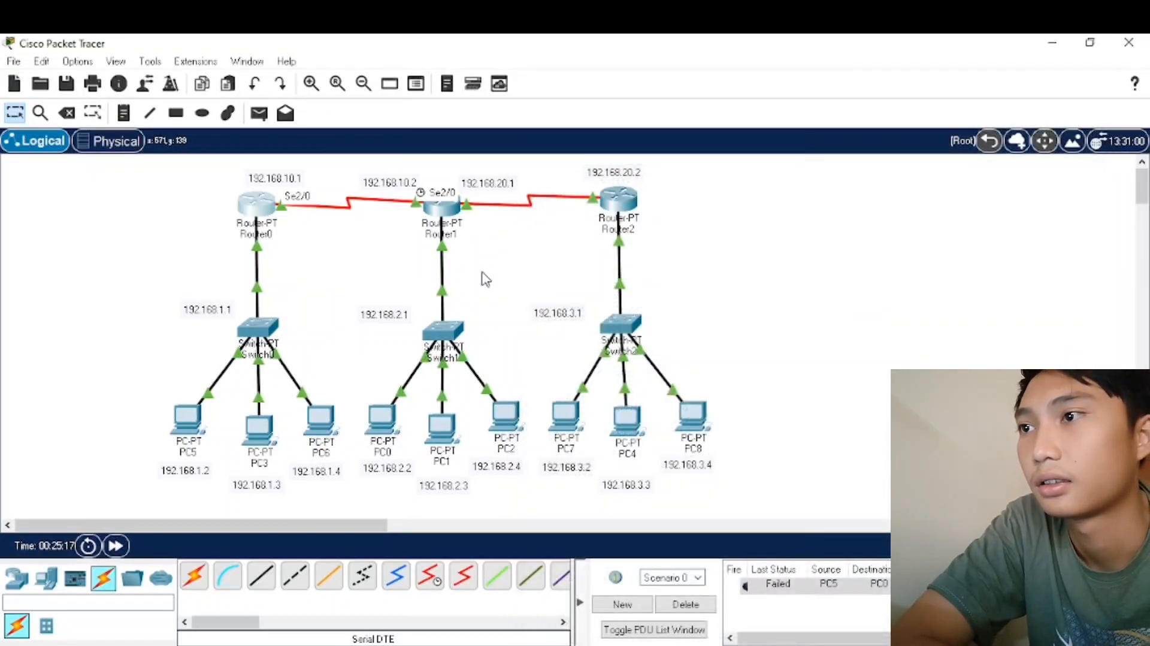
Step: Open Router1's command line and bring up its global configuration prompt
left_click(436, 216)
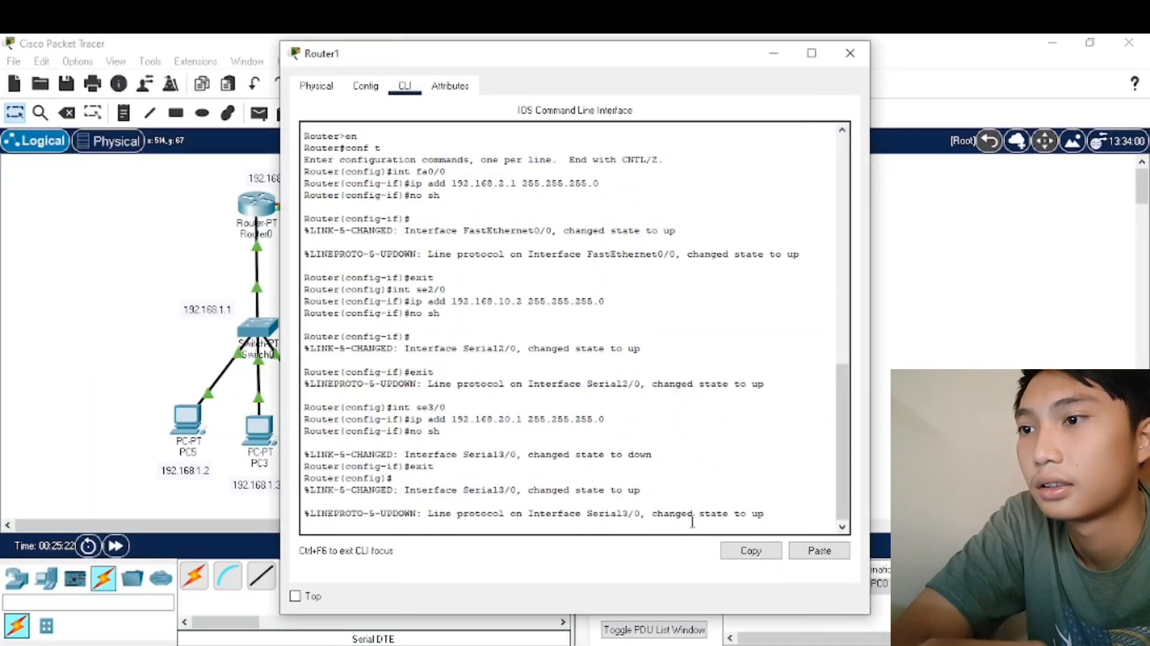
left_click(783, 514)
key("Return")
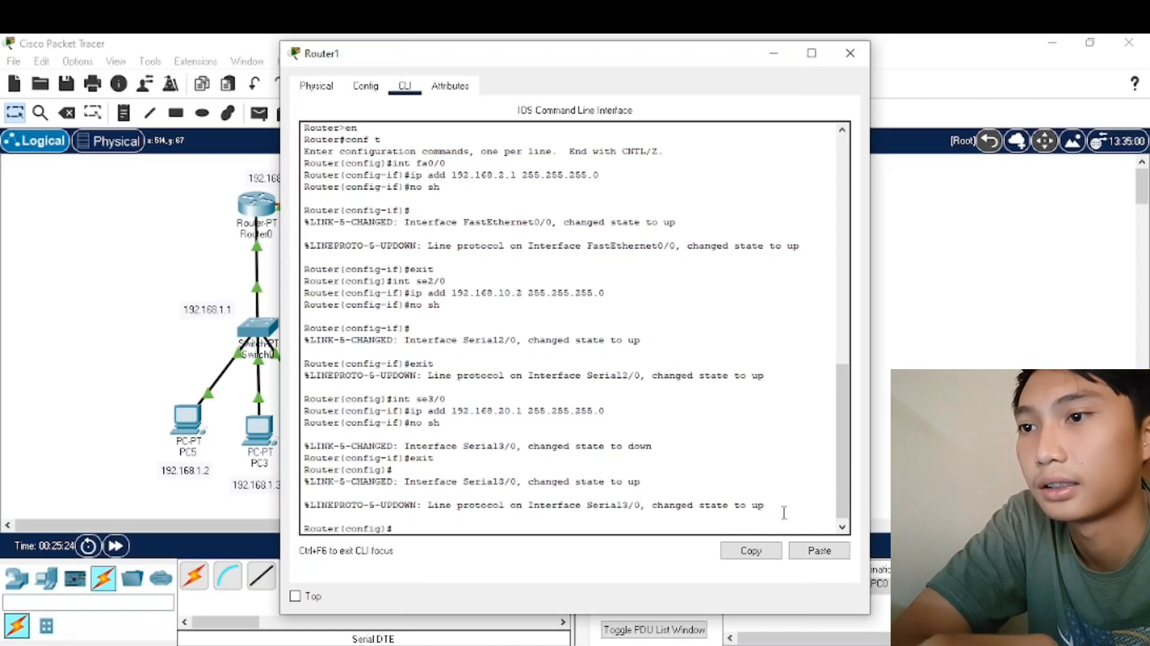
Step: Add a static route on Router1 with ip route to network 192.168.1.0, mask 255.255.255.0, using the serial link toward Router0
type("ip route")
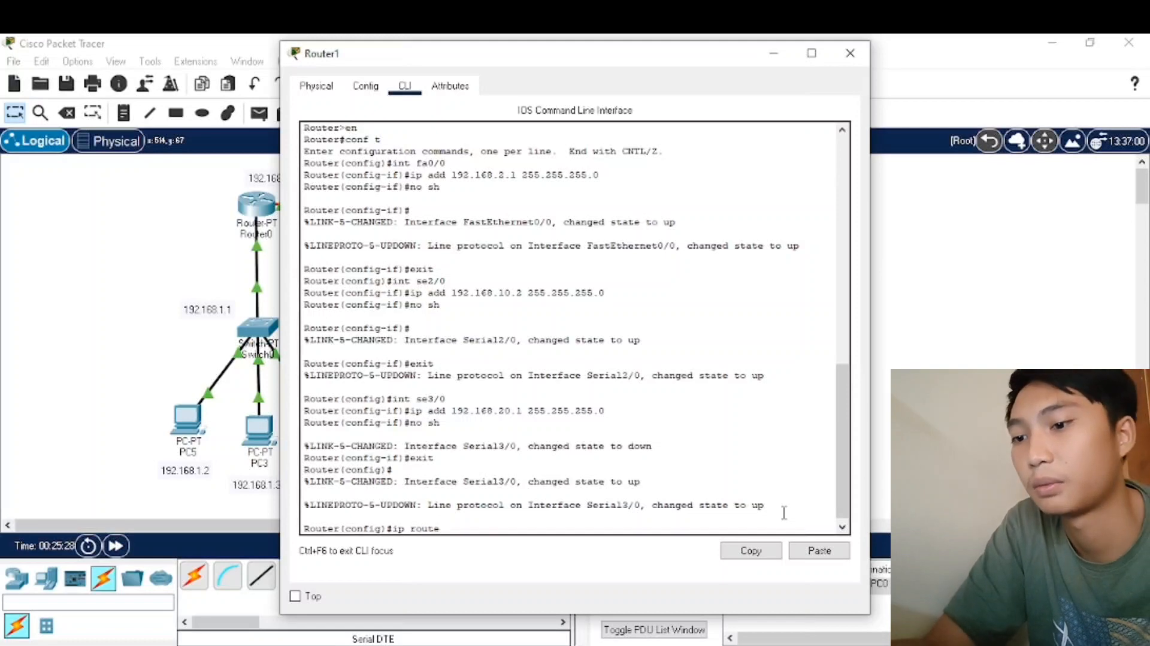
left_click_drag(517, 60, 759, 53)
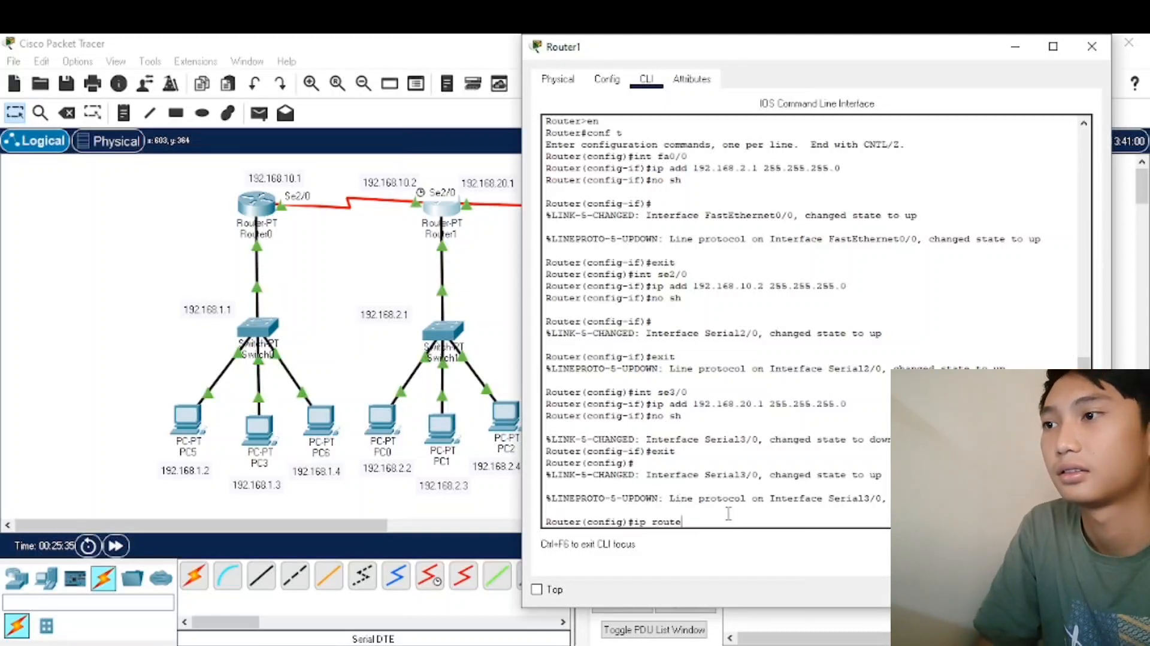
type("192")
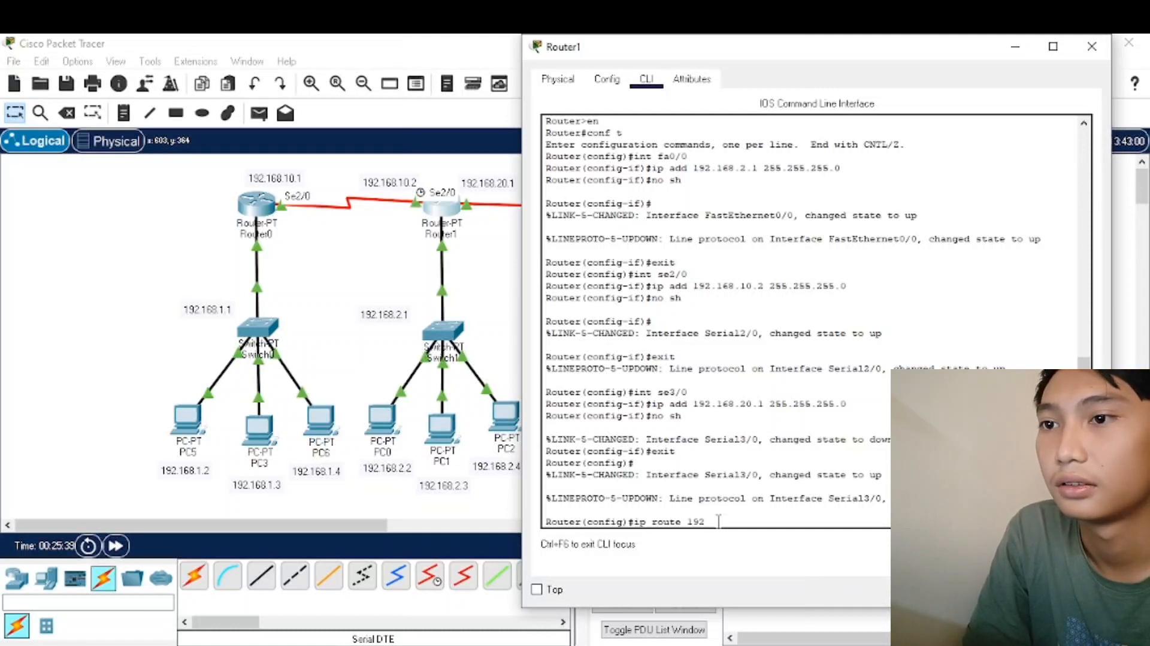
type(".168")
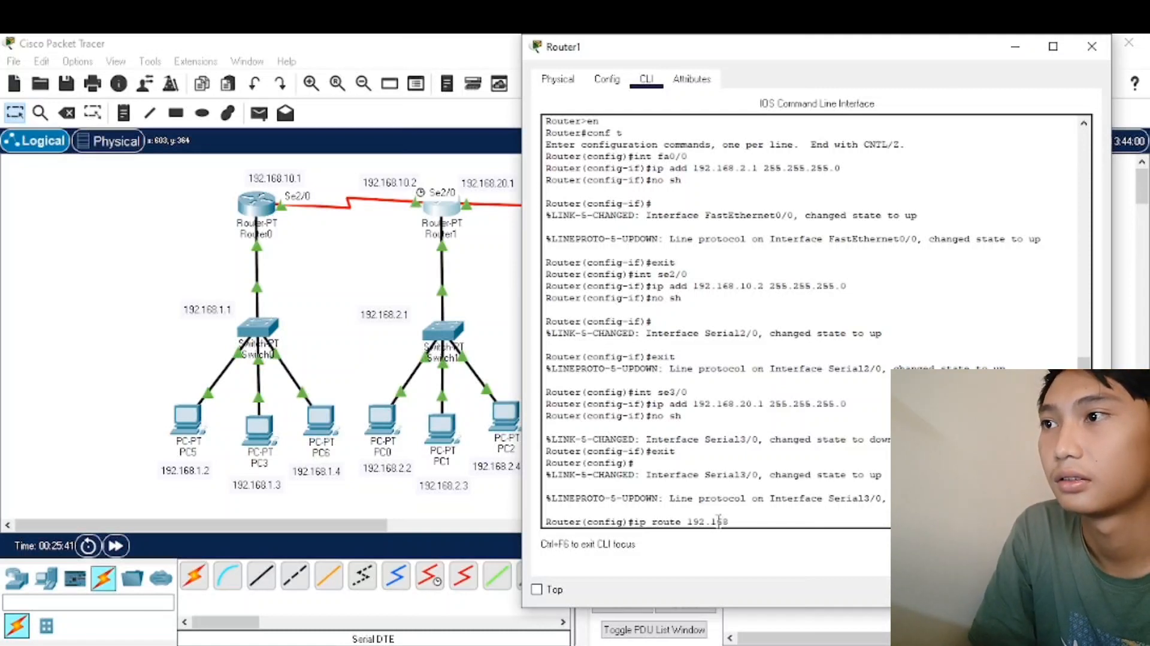
type(".")
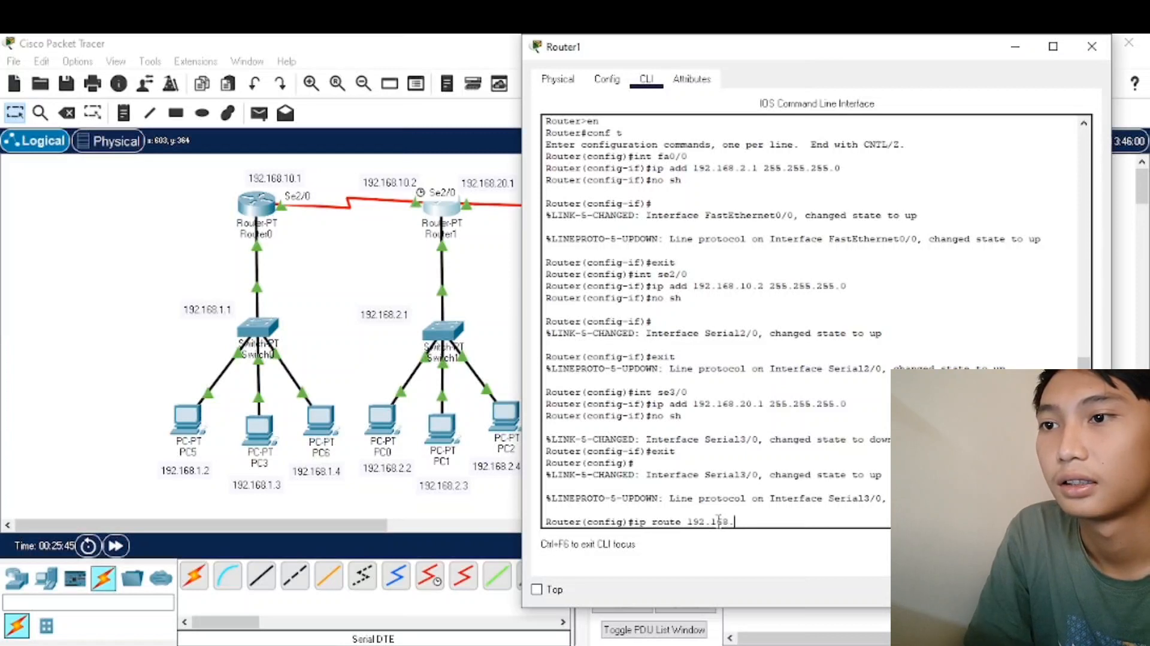
type("1")
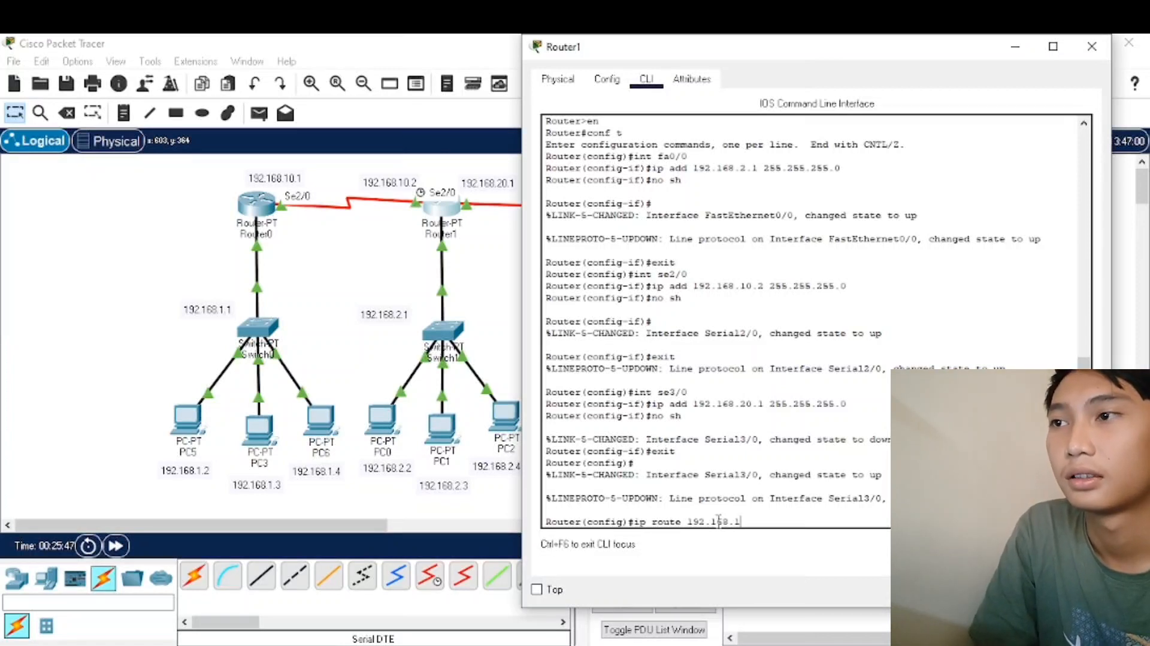
type(".0 255")
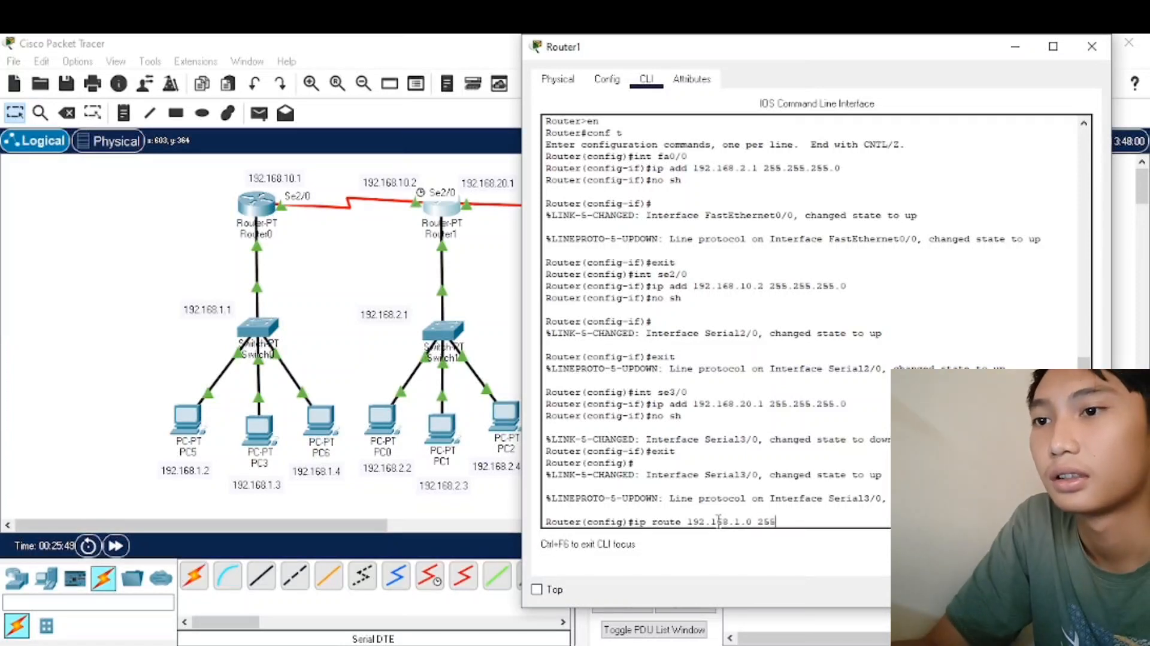
type(".255.255")
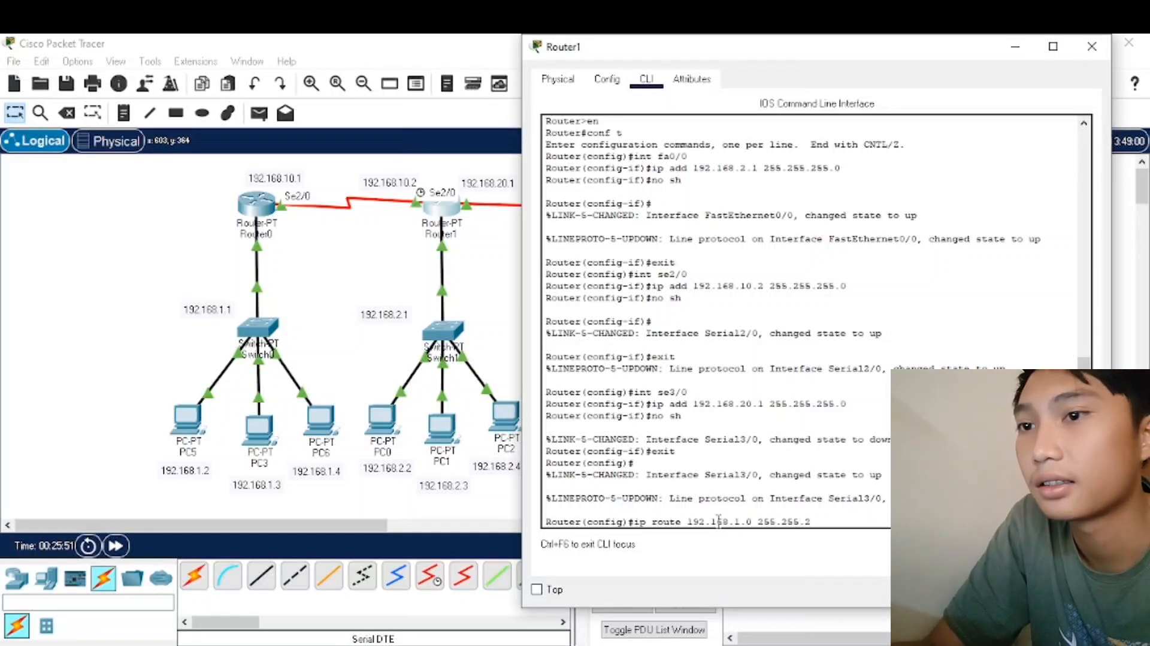
type(".0")
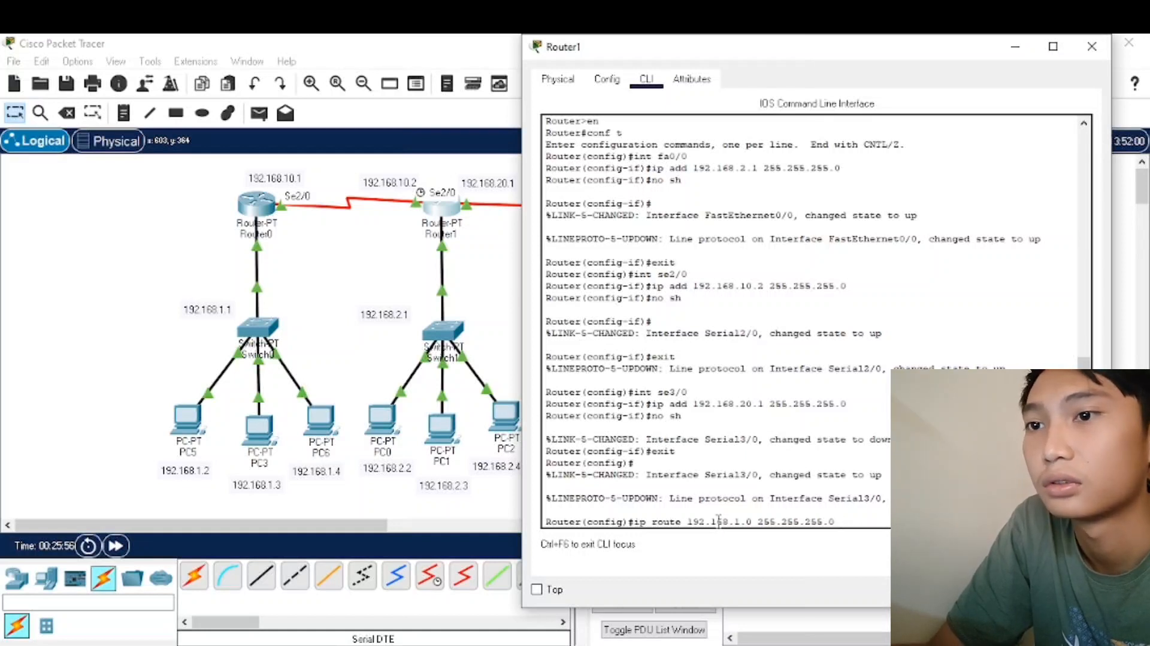
type(" 192")
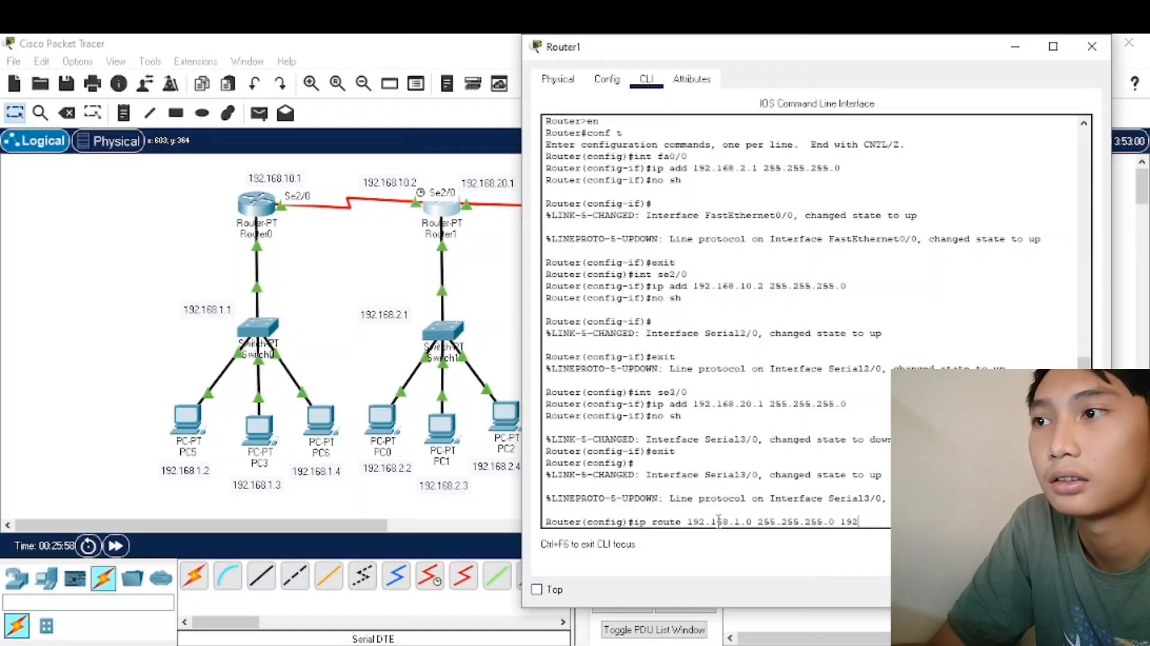
type(".168.")
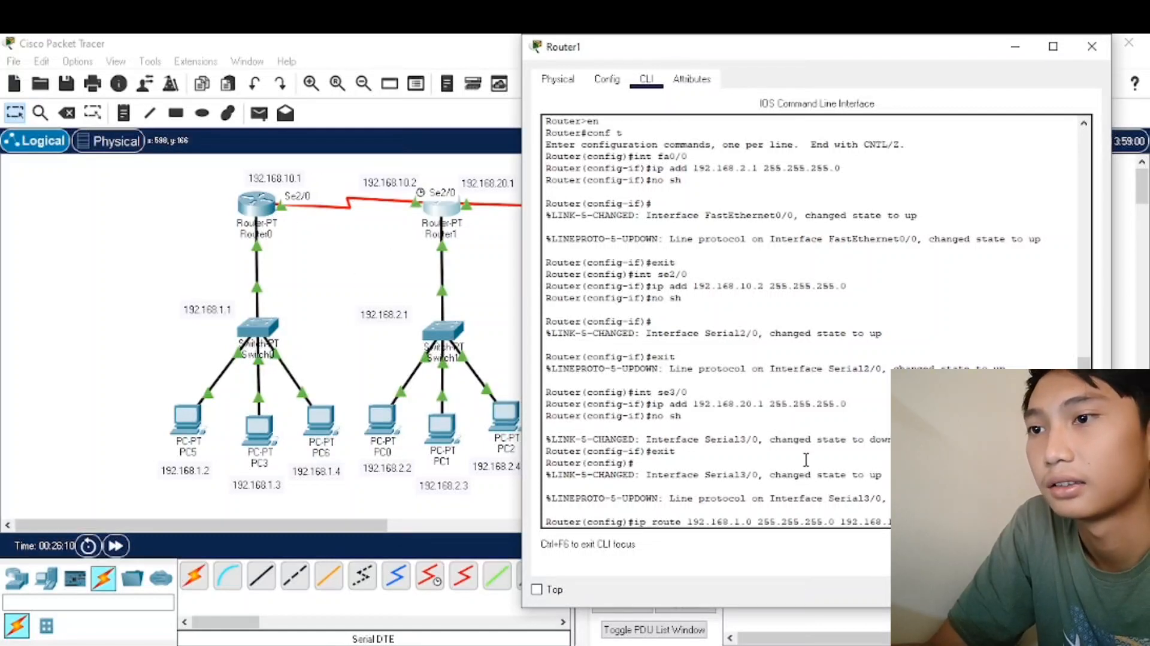
key("Return")
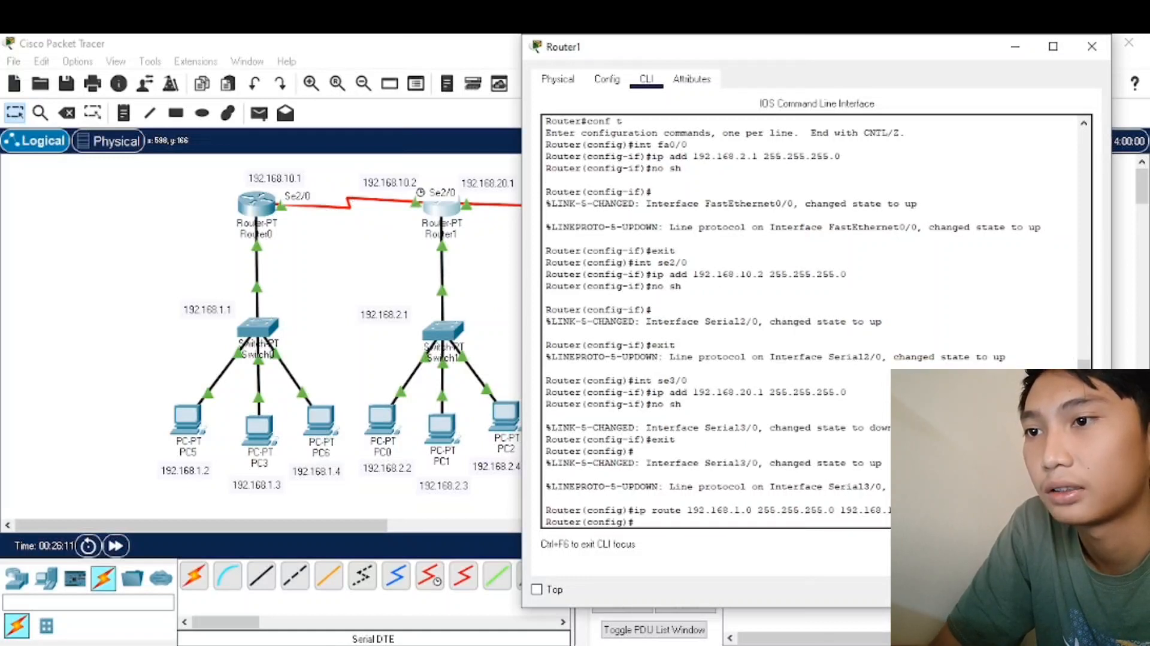
Step: Add a second static route on Router1 with ip route for the LAN behind Router2, and close the Router1 window
type("ip")
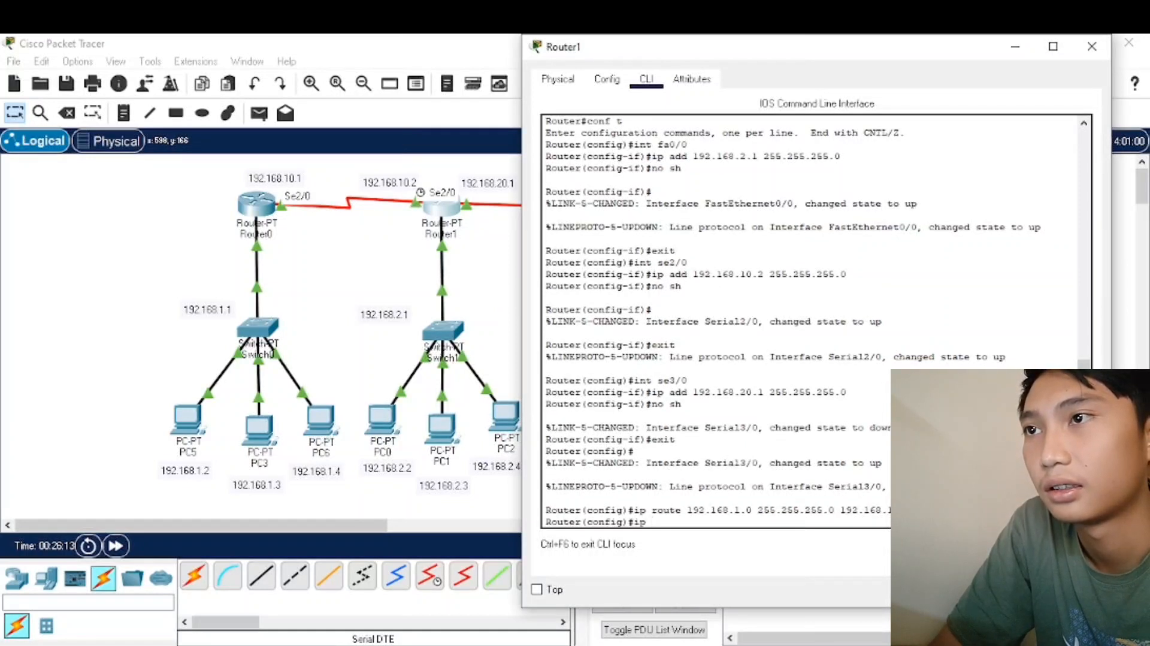
type(" route")
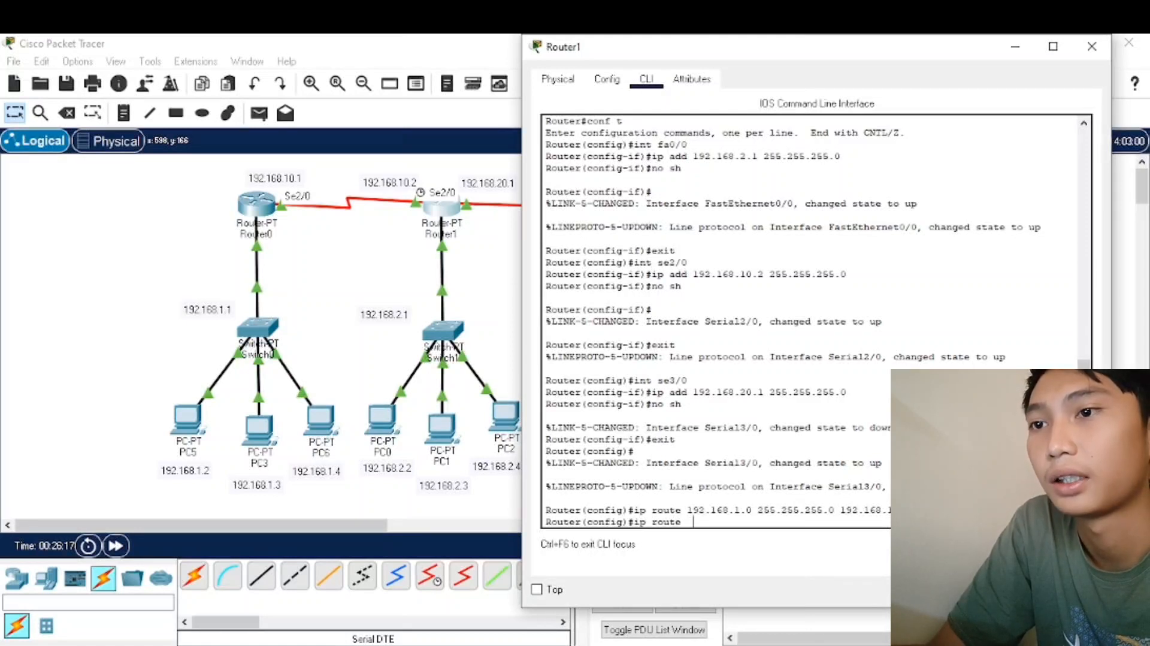
type("  19")
key("BackSpace")
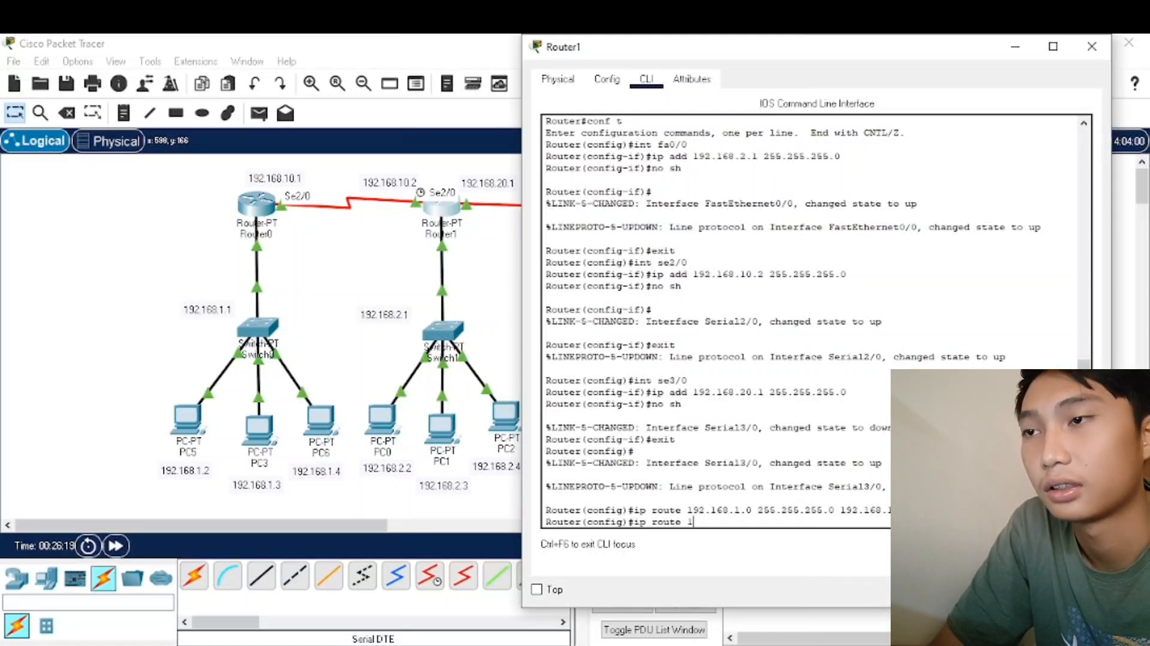
type("92.168.")
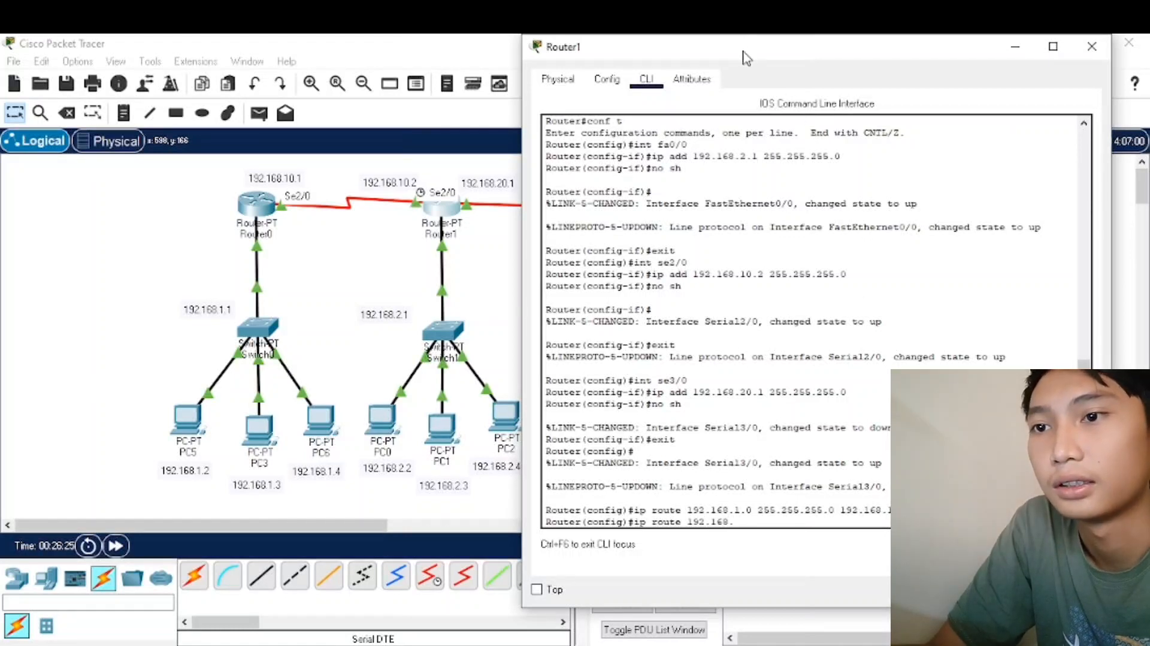
left_click_drag(747, 56, 908, 86)
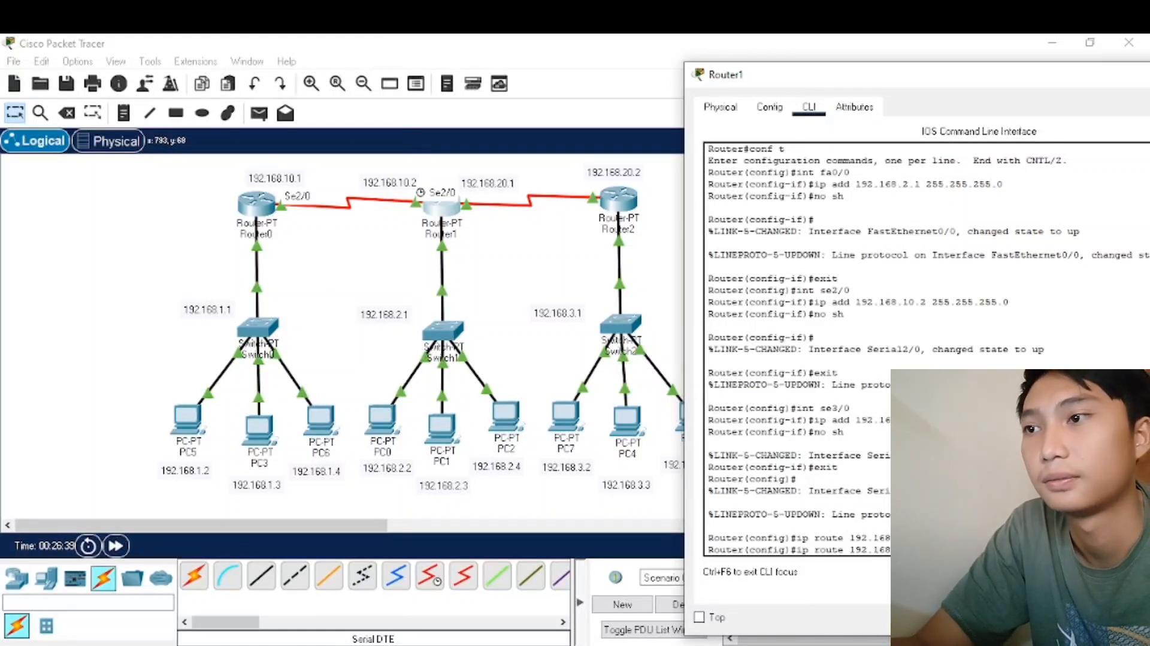
key("Return")
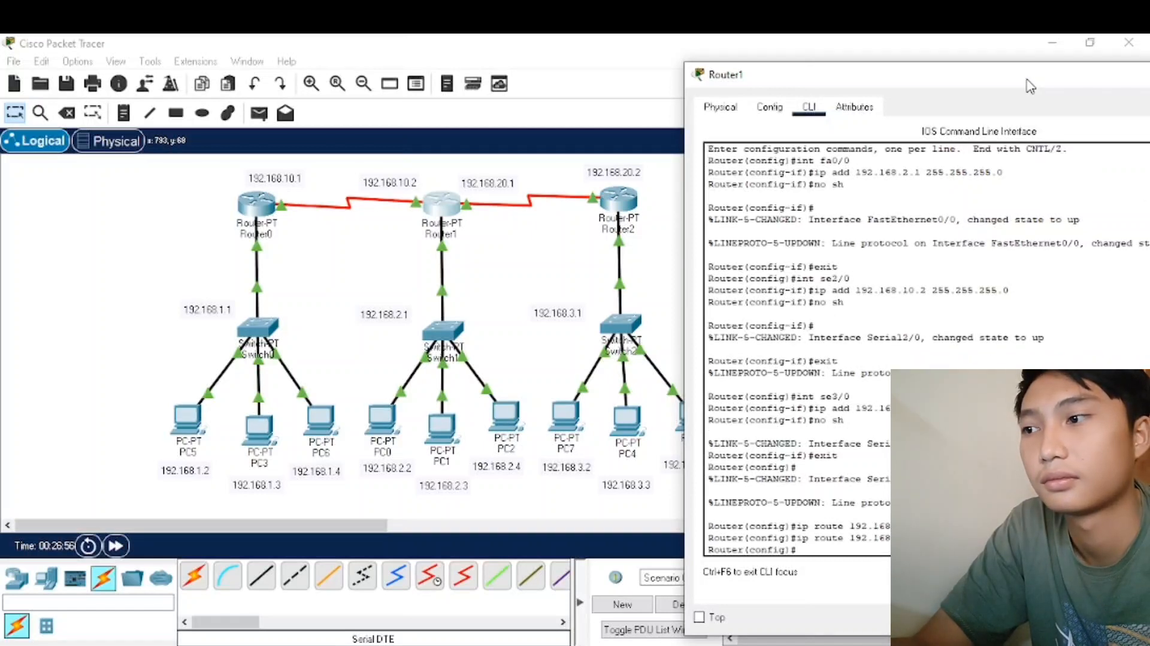
left_click_drag(1030, 76, 902, 82)
left_click(1124, 81)
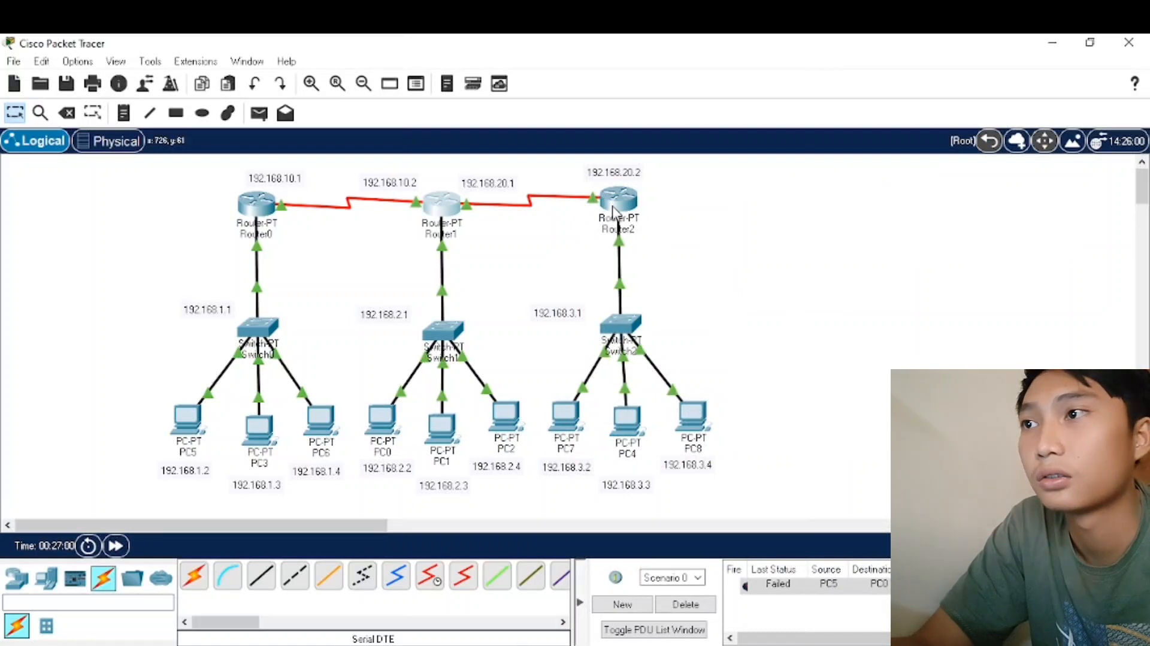
Step: Add a static route on Router2 with ip route to network 192.168.2.0, mask 255.255.255.0, using the serial link toward Router1
left_click(614, 206)
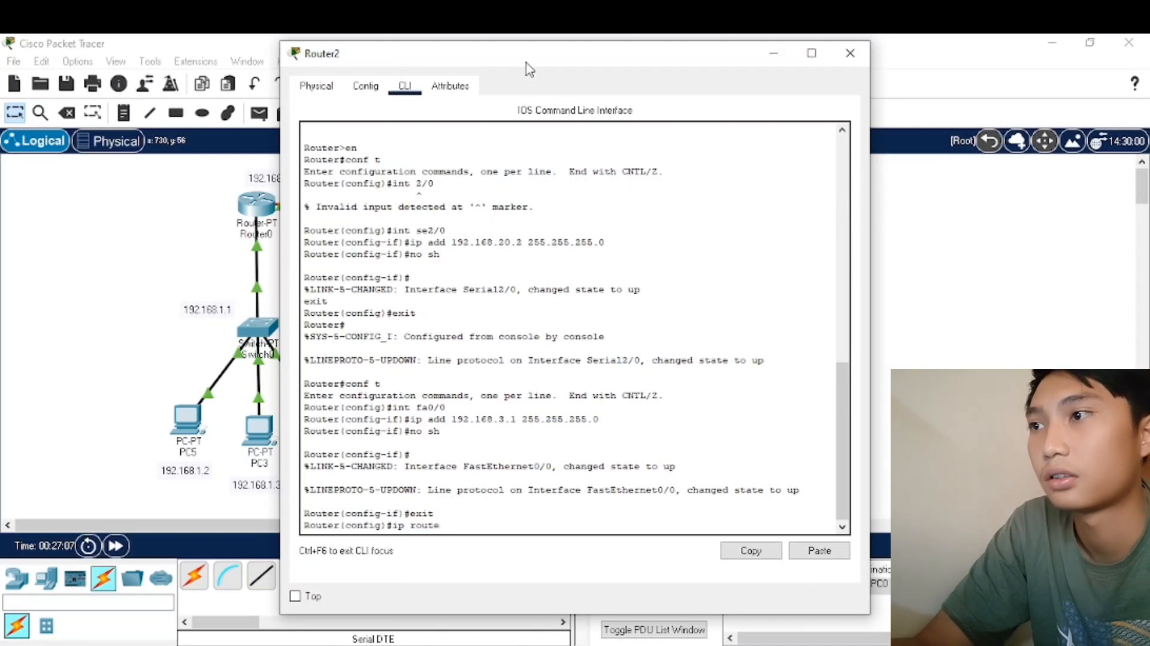
left_click_drag(526, 65, 764, 71)
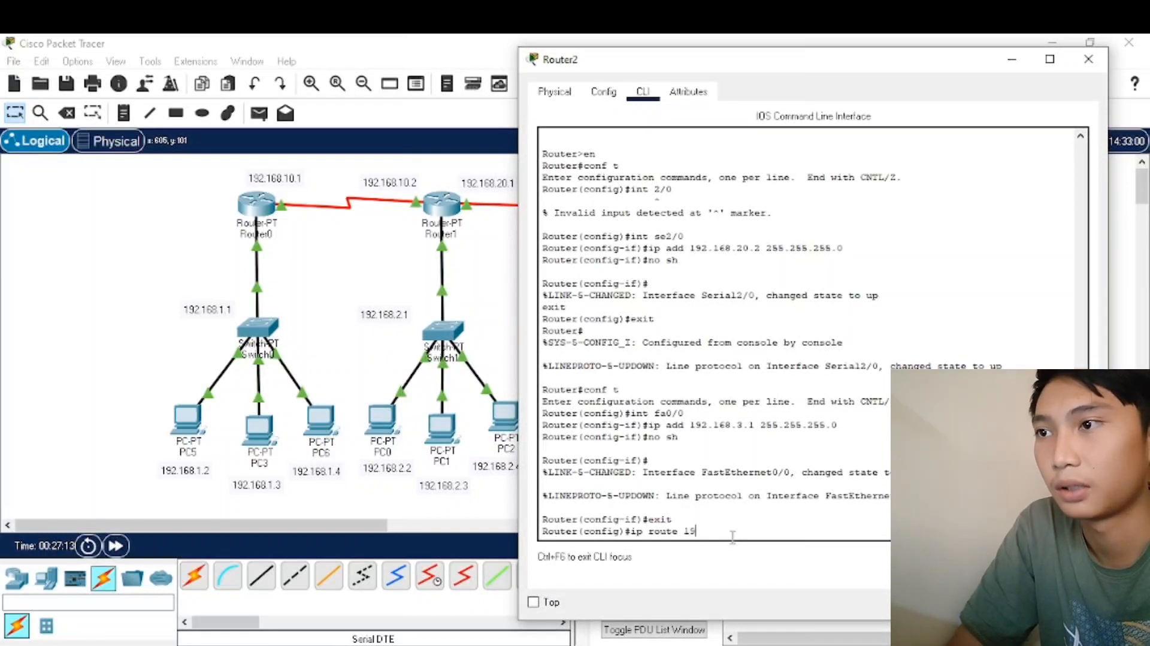
type("2.168.2.0 255.255.255.0")
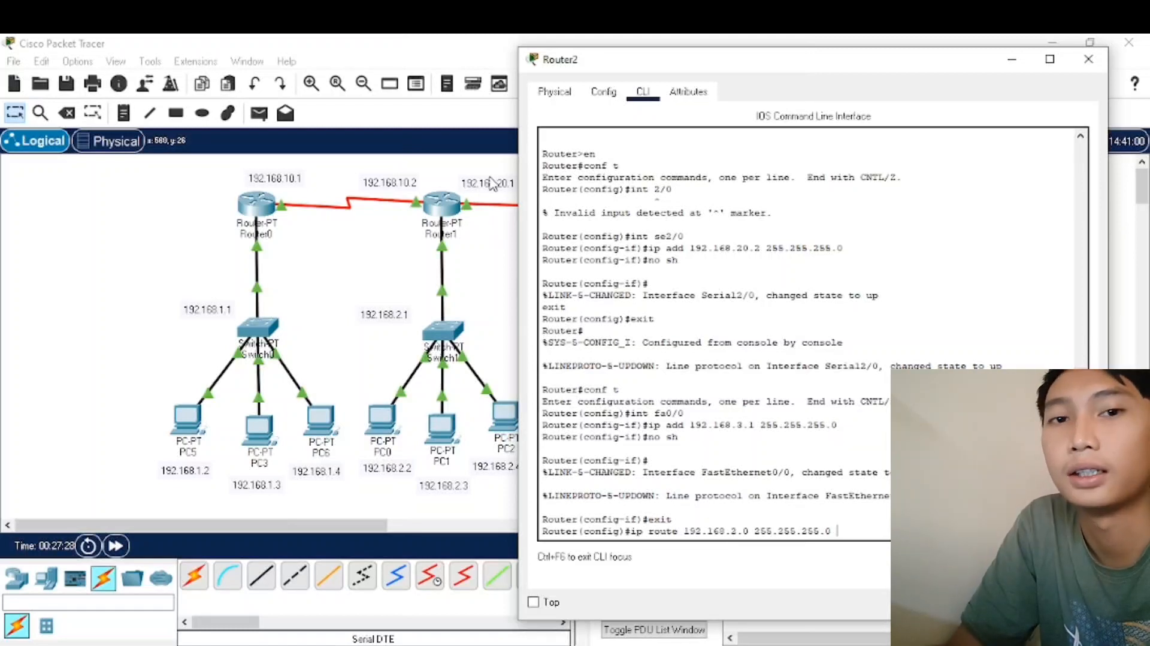
type("1")
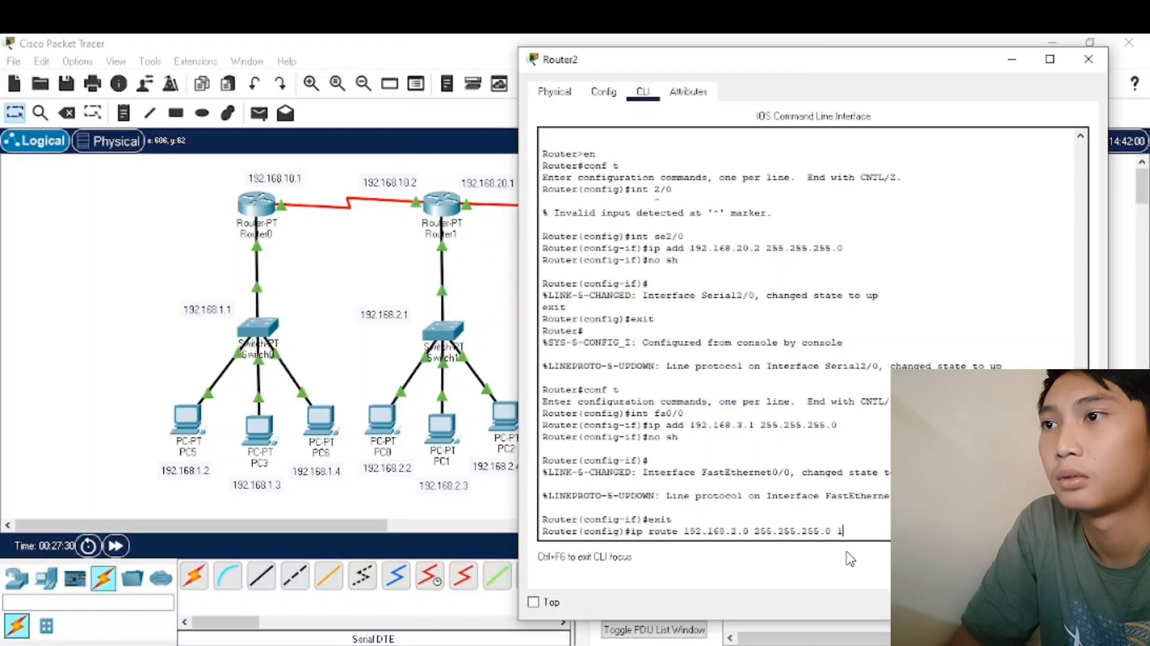
type("92.168.2")
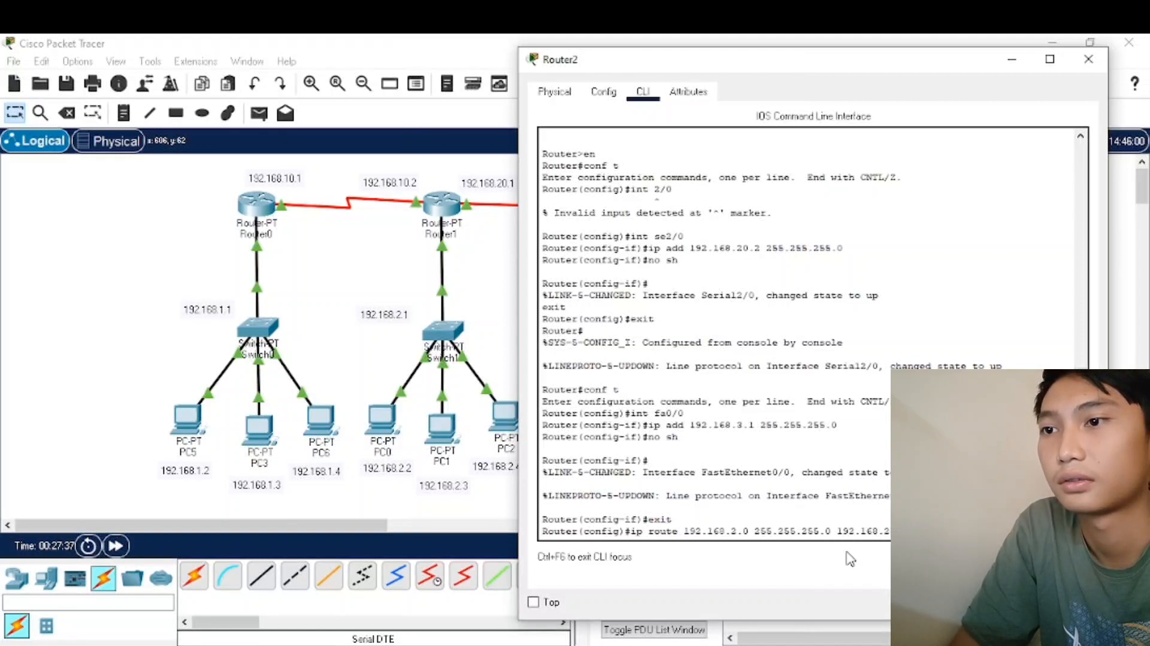
key("Return")
Step: Enter a second ip route on Router2 for network 192.168.3.0, mask 255.255.255.0, with its next-hop address, and close the Router2 window
type("ig)#i")
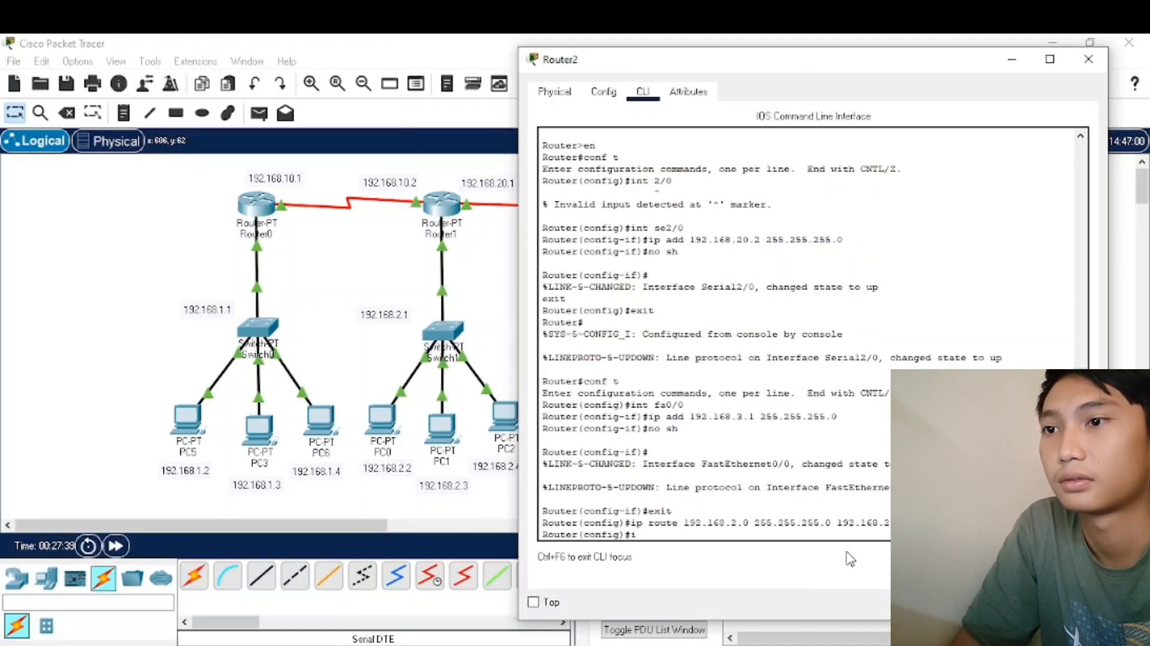
type("p route")
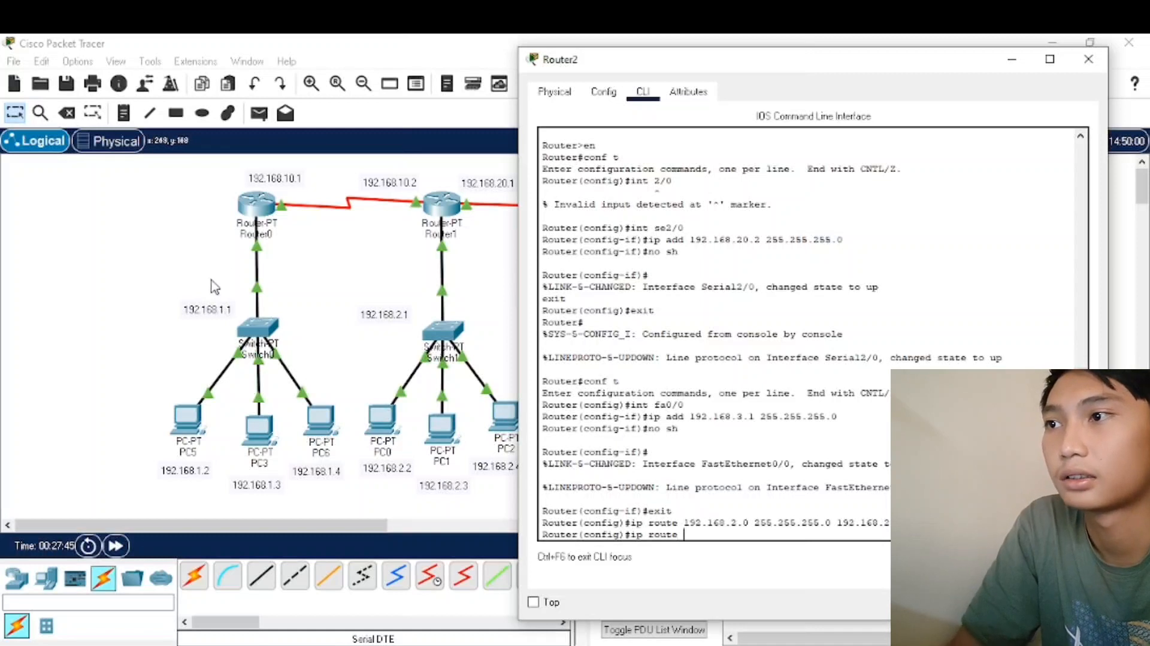
type("192.16")
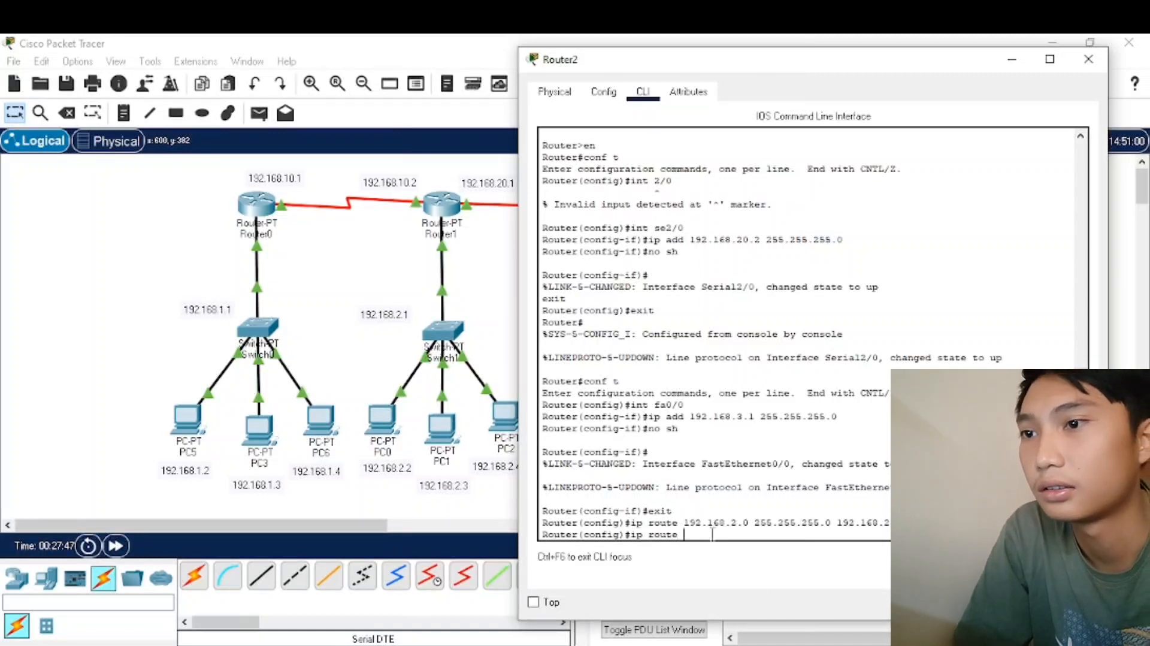
type("8.3.0")
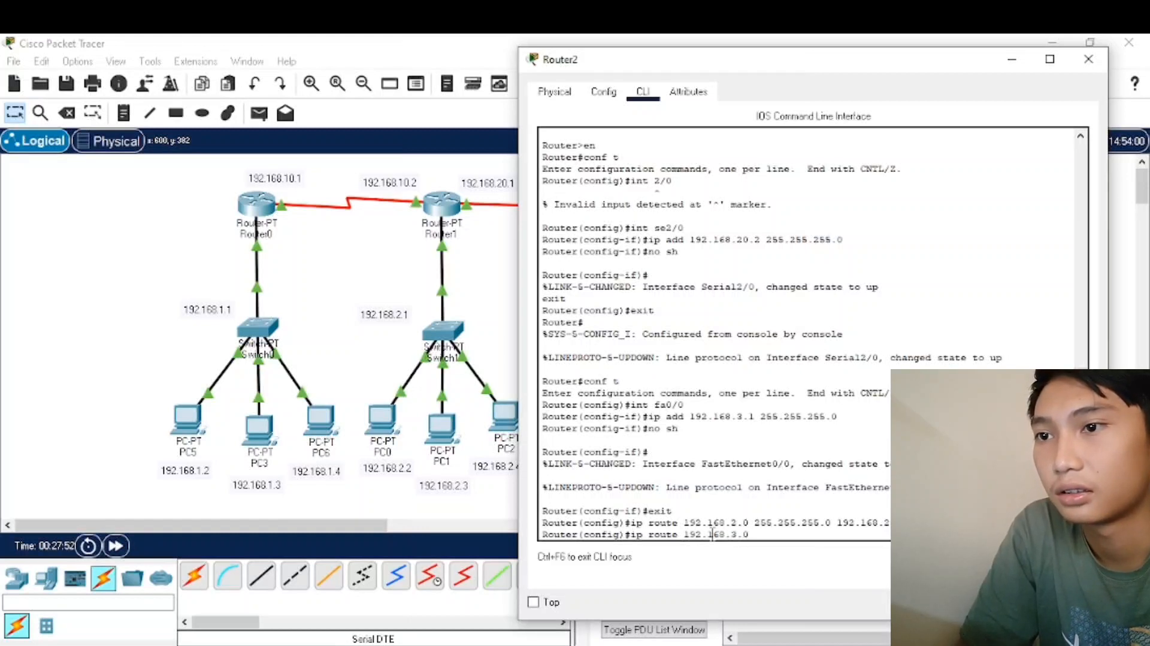
type(" 255.255.25")
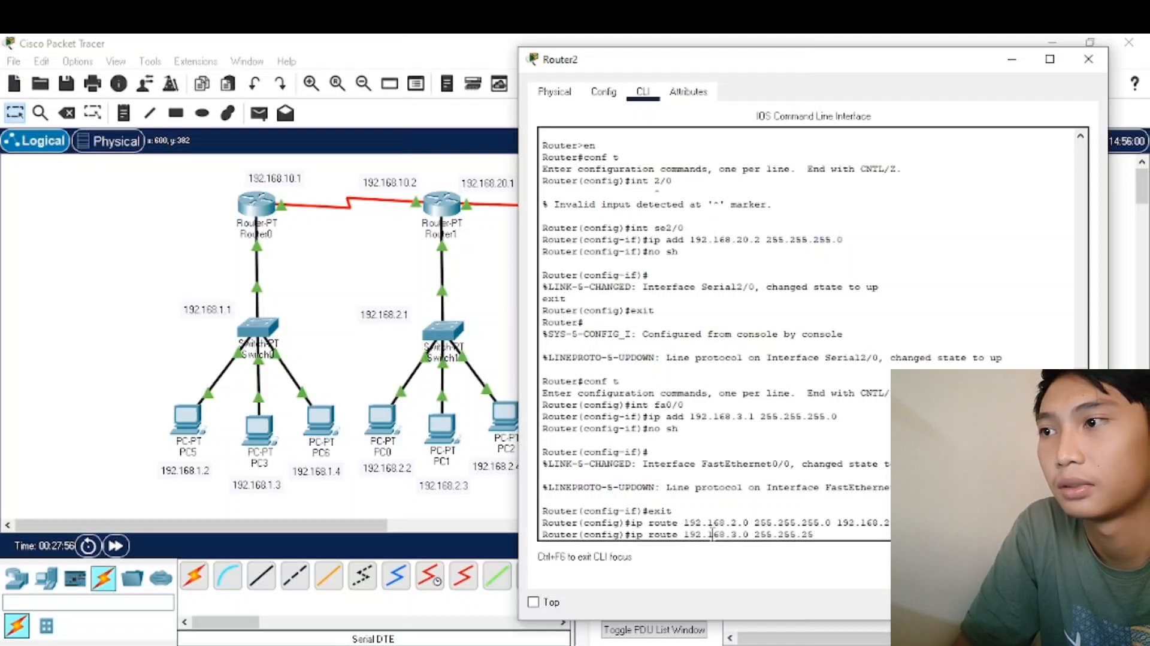
type("5.0")
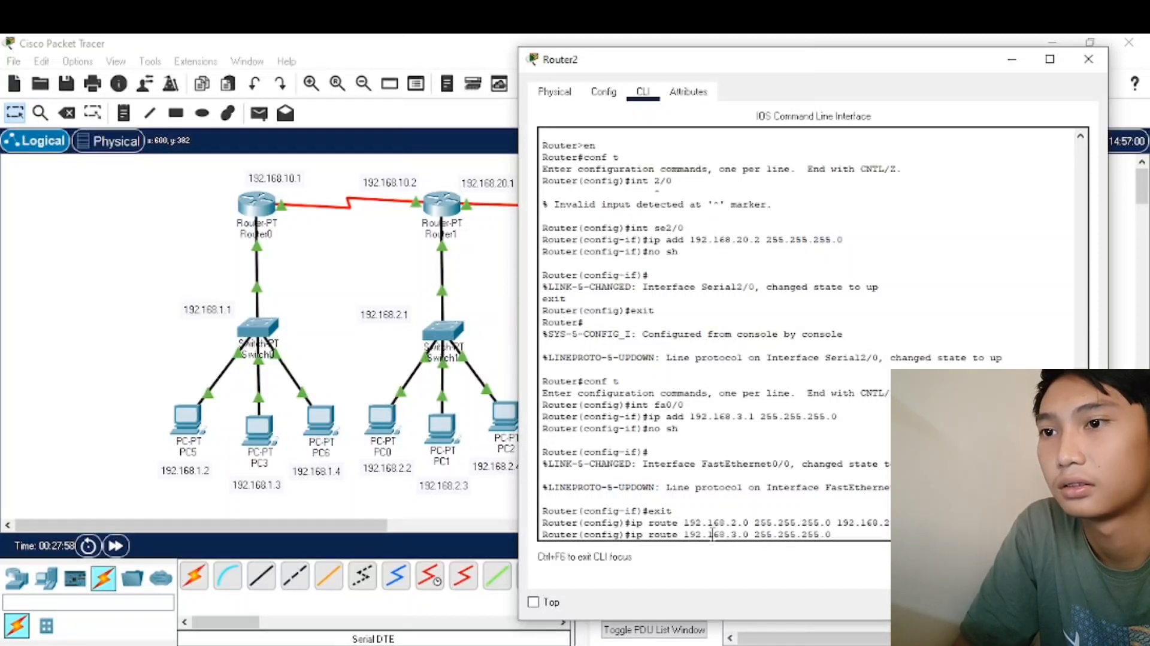
type(" 192")
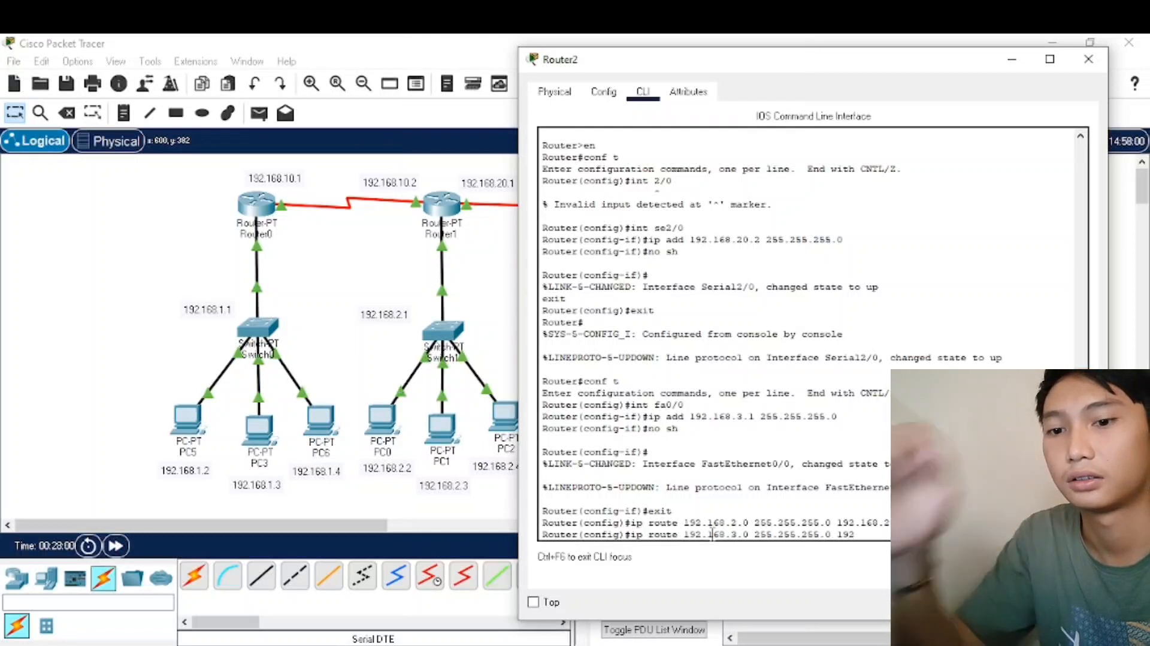
type(".16")
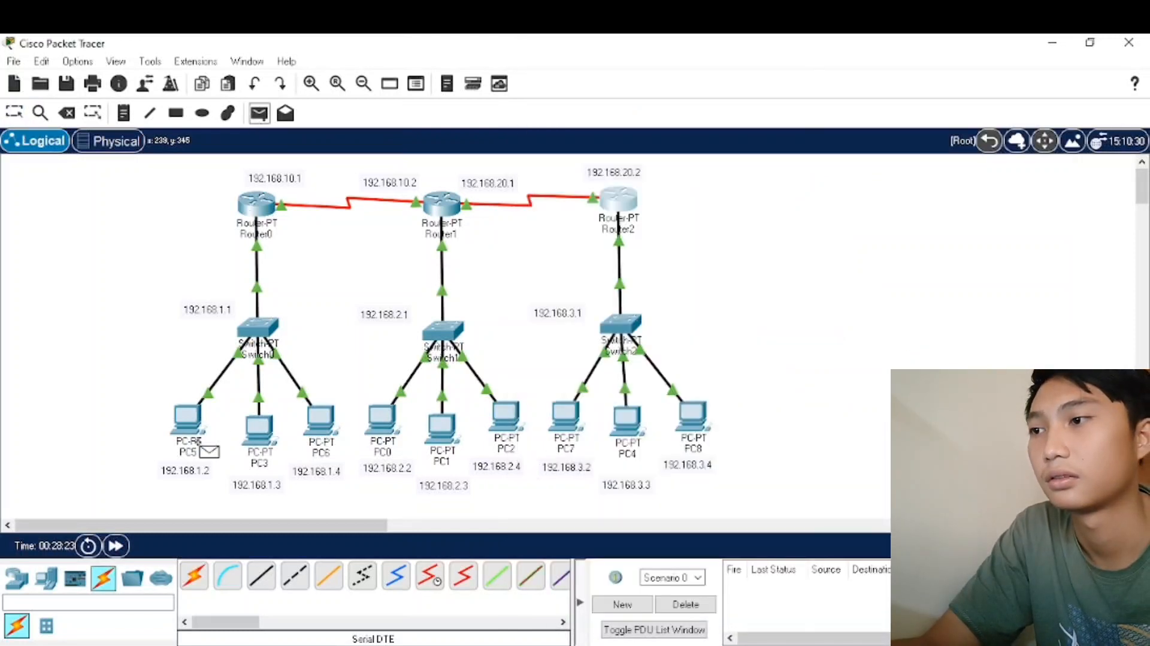
Step: Test connectivity between the first and second LANs by sending a simple PDU from PC5 to PC0 twice
left_click(172, 419)
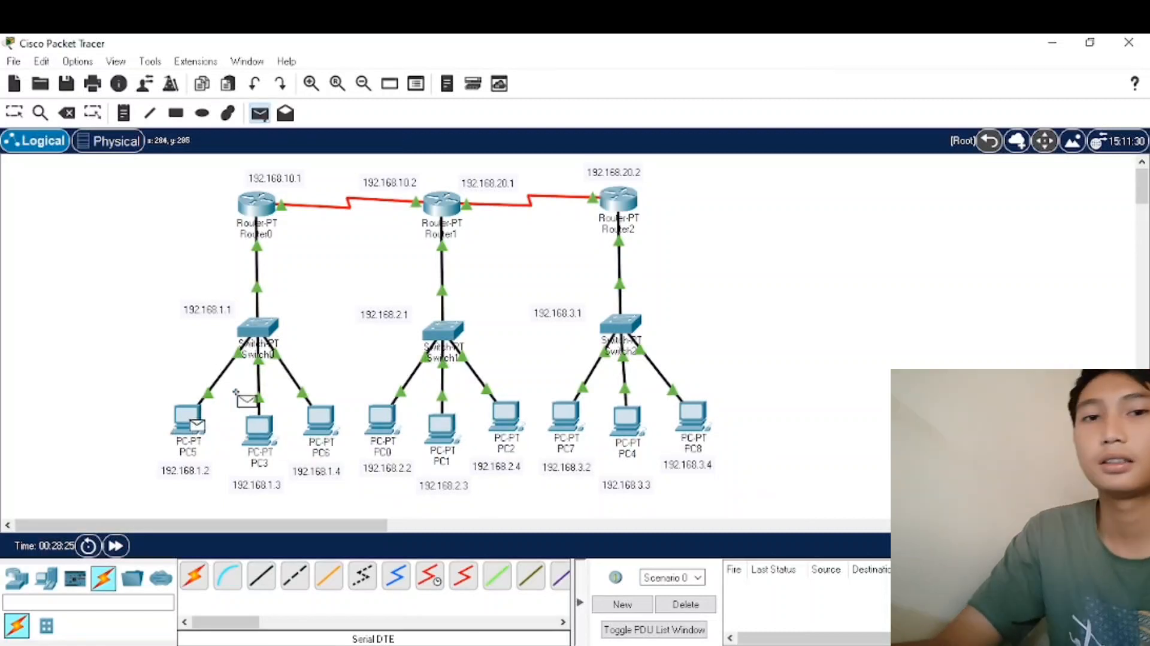
left_click(376, 418)
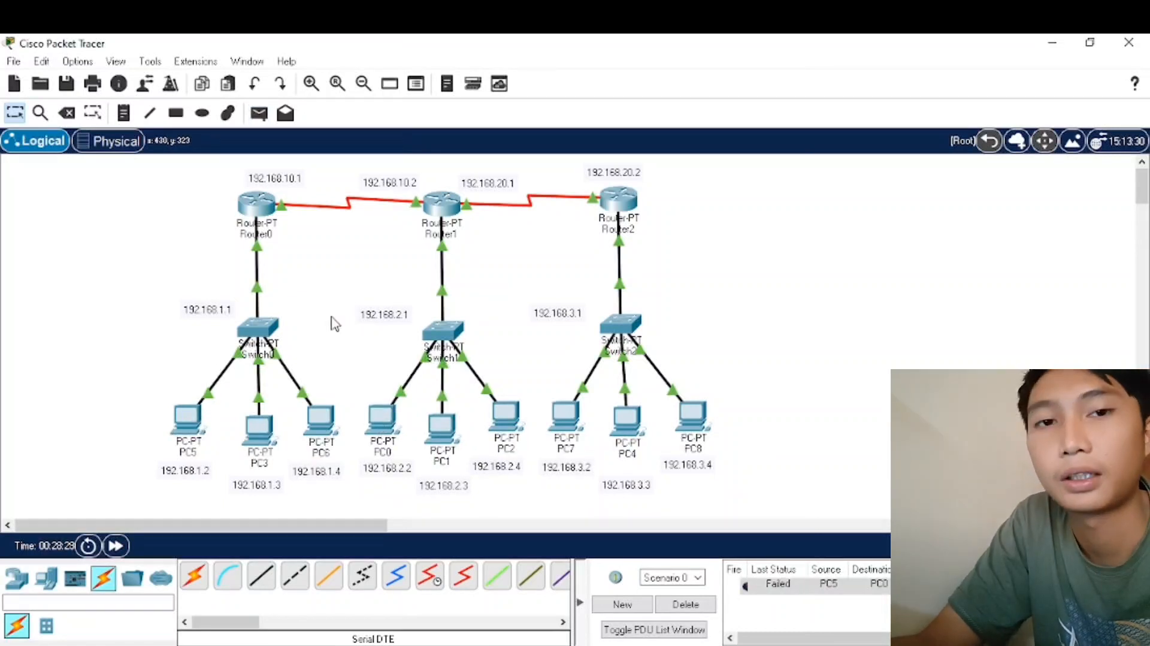
left_click(263, 115)
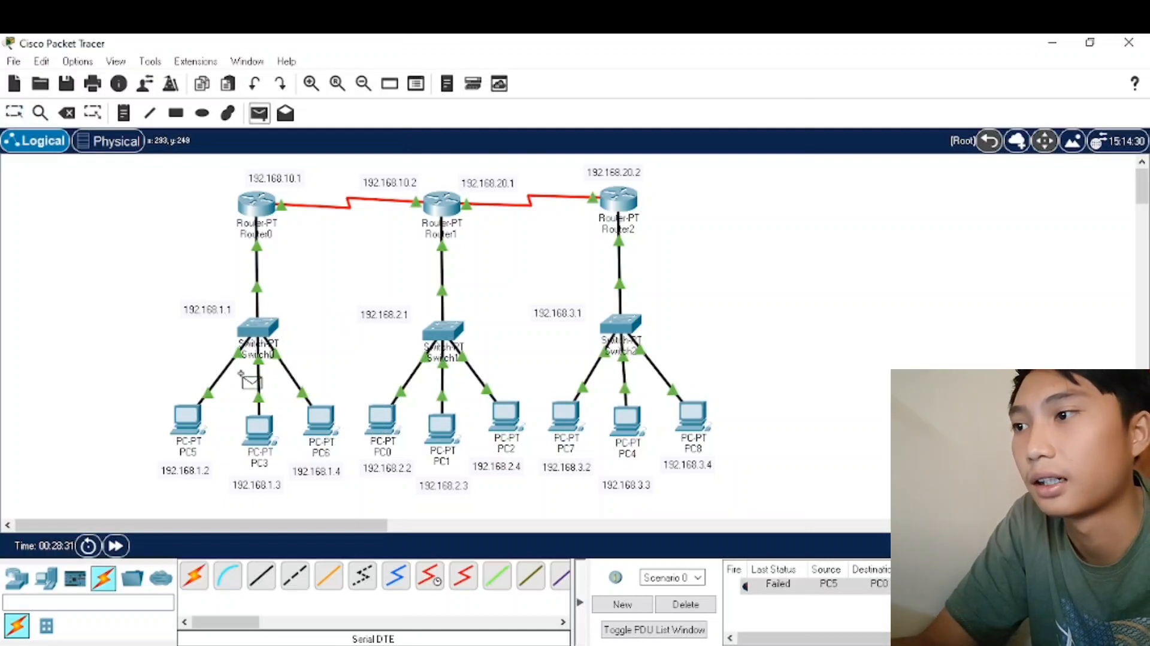
left_click(188, 416)
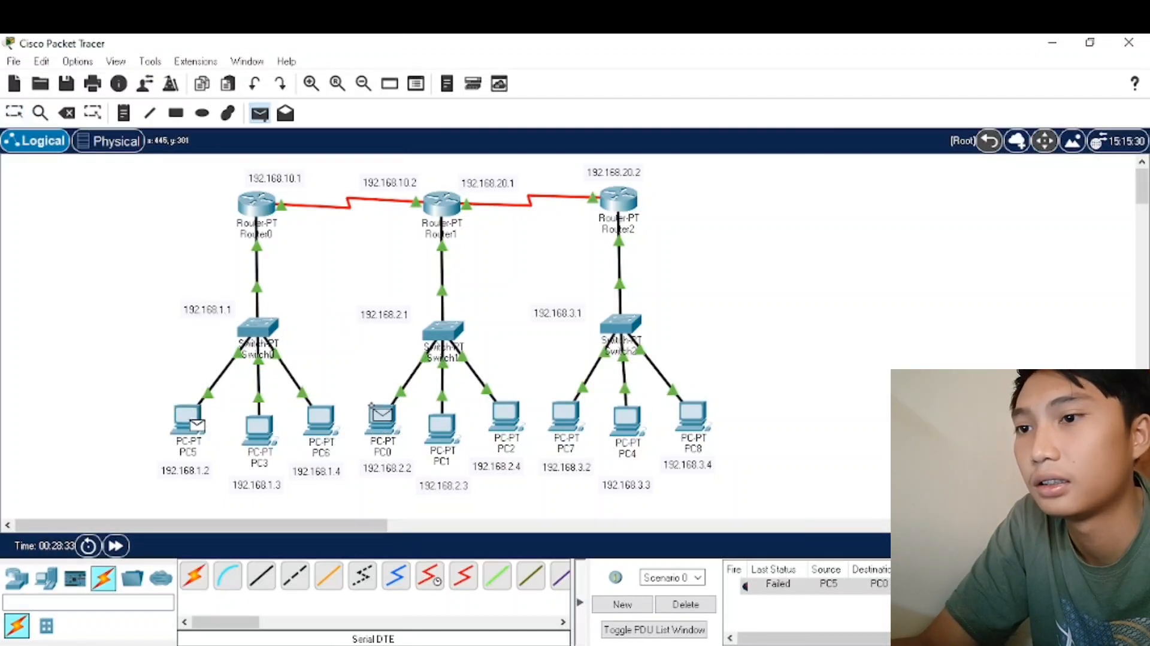
left_click(379, 414)
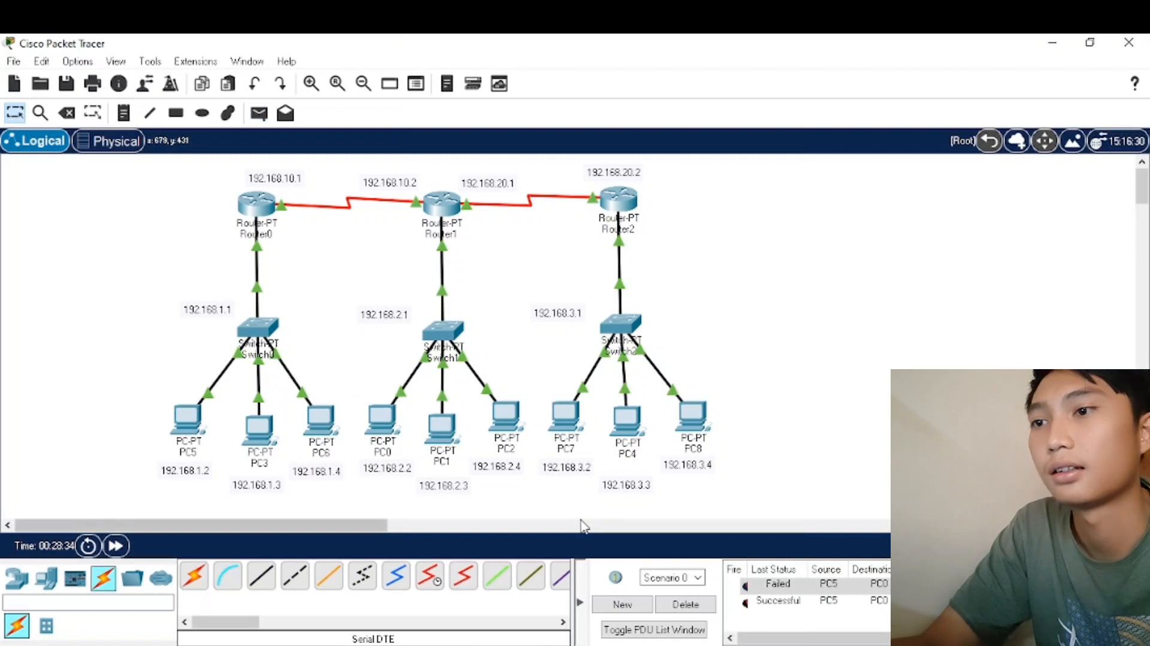
Step: Delete the current scenario's test entries and send a simple PDU from PC3 to PC0
left_click(685, 604)
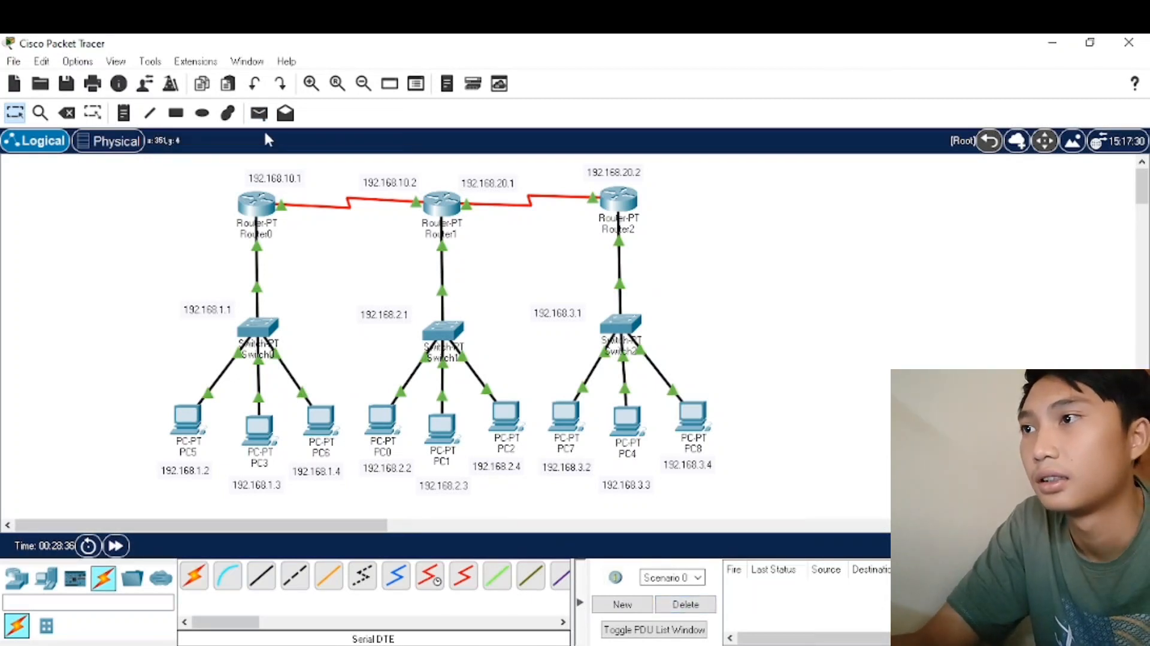
left_click(259, 113)
left_click(257, 425)
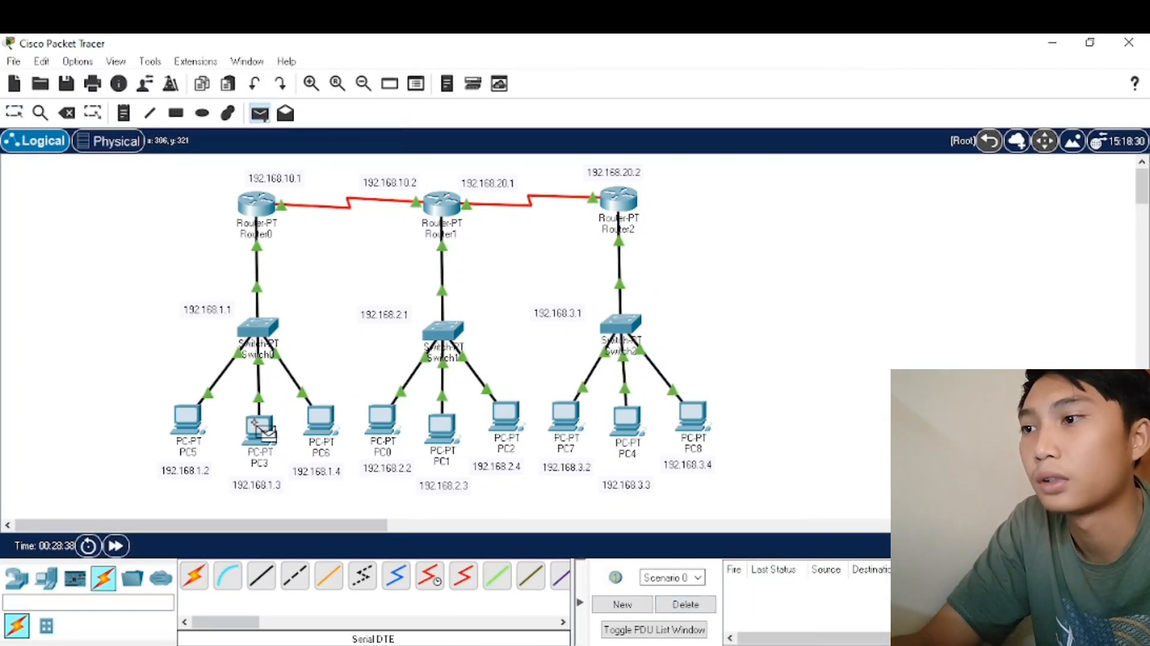
left_click(383, 416)
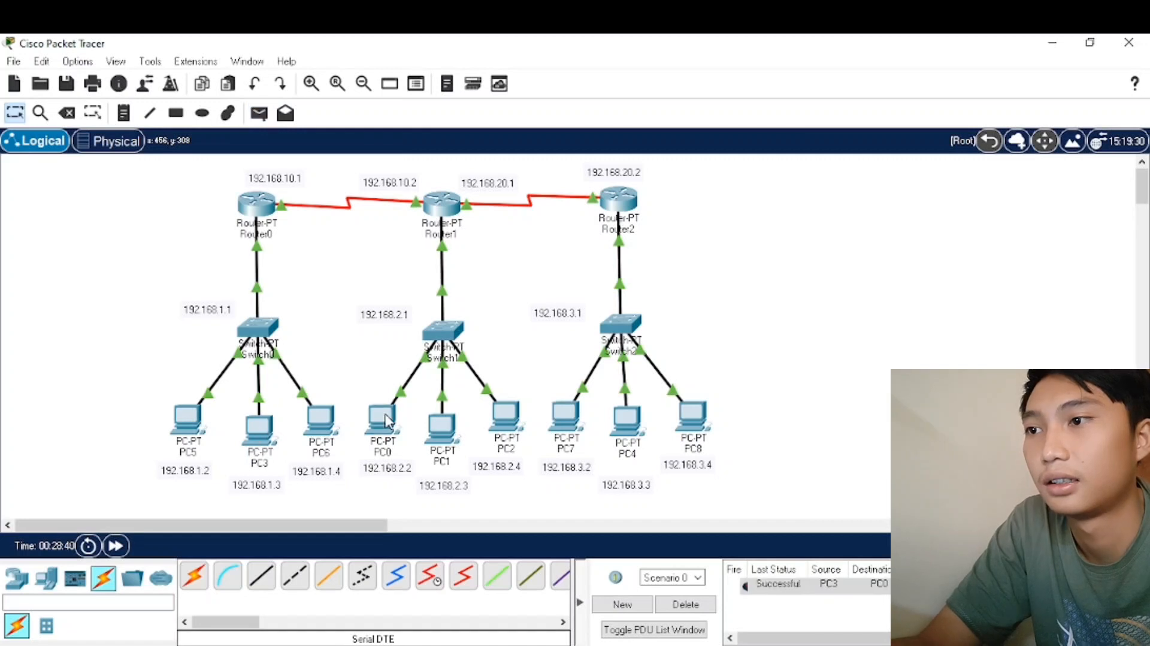
Step: Send a simple PDU from PC0 to PC2 and another from Router0 to PC5
left_click(261, 115)
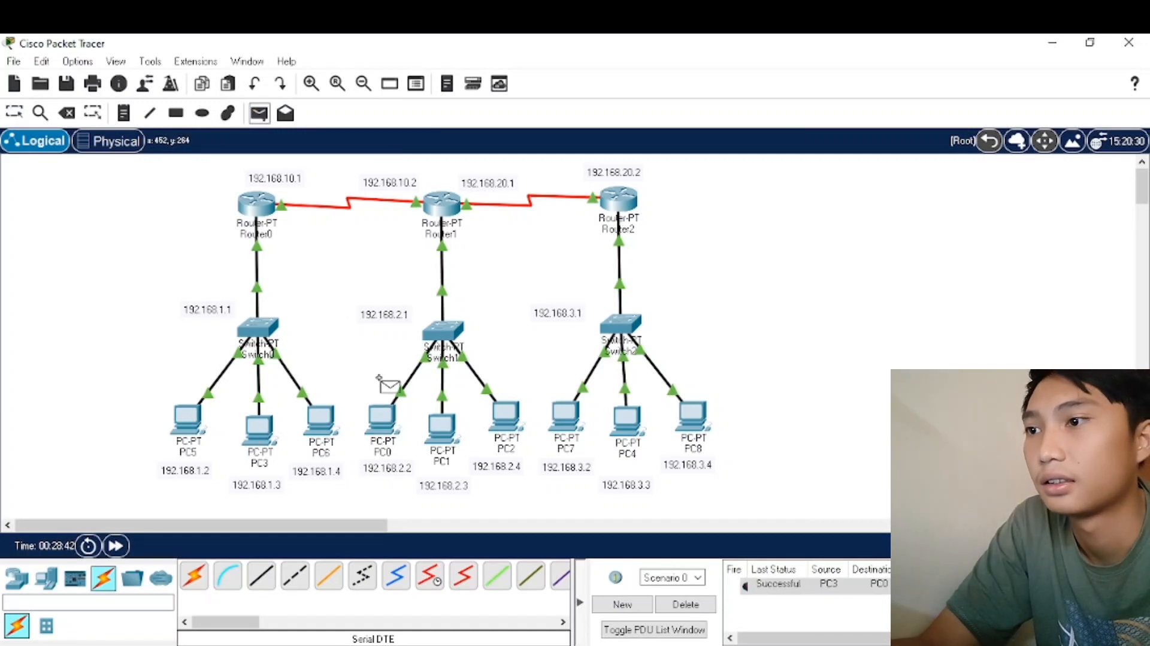
left_click(382, 416)
left_click(493, 417)
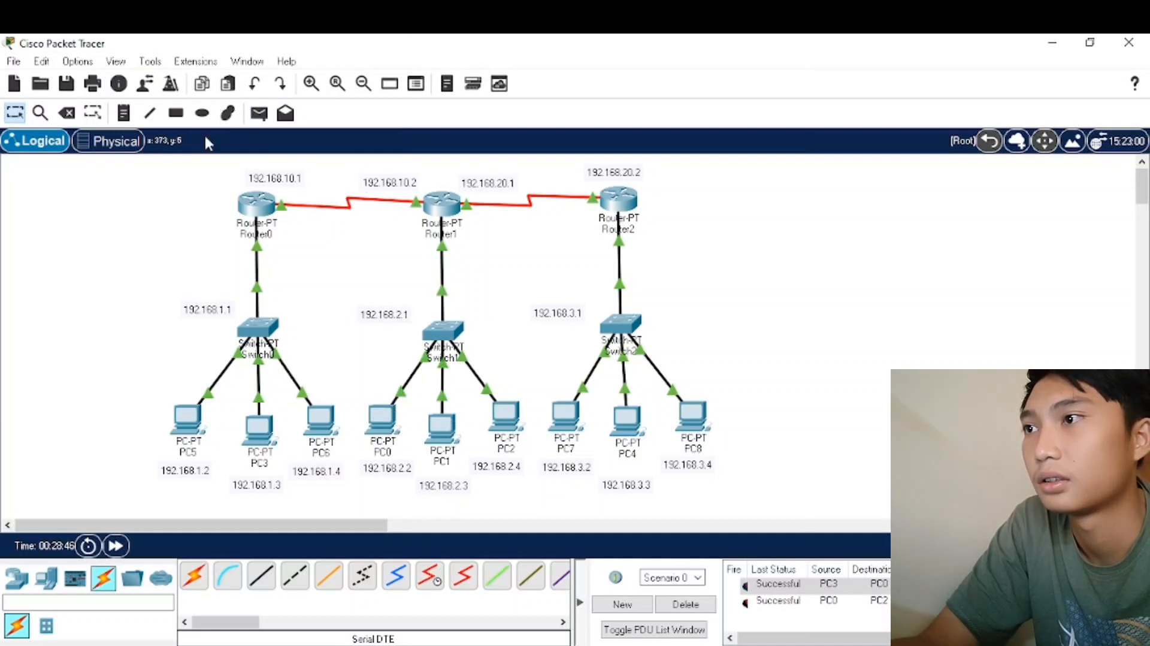
left_click(259, 113)
left_click(257, 205)
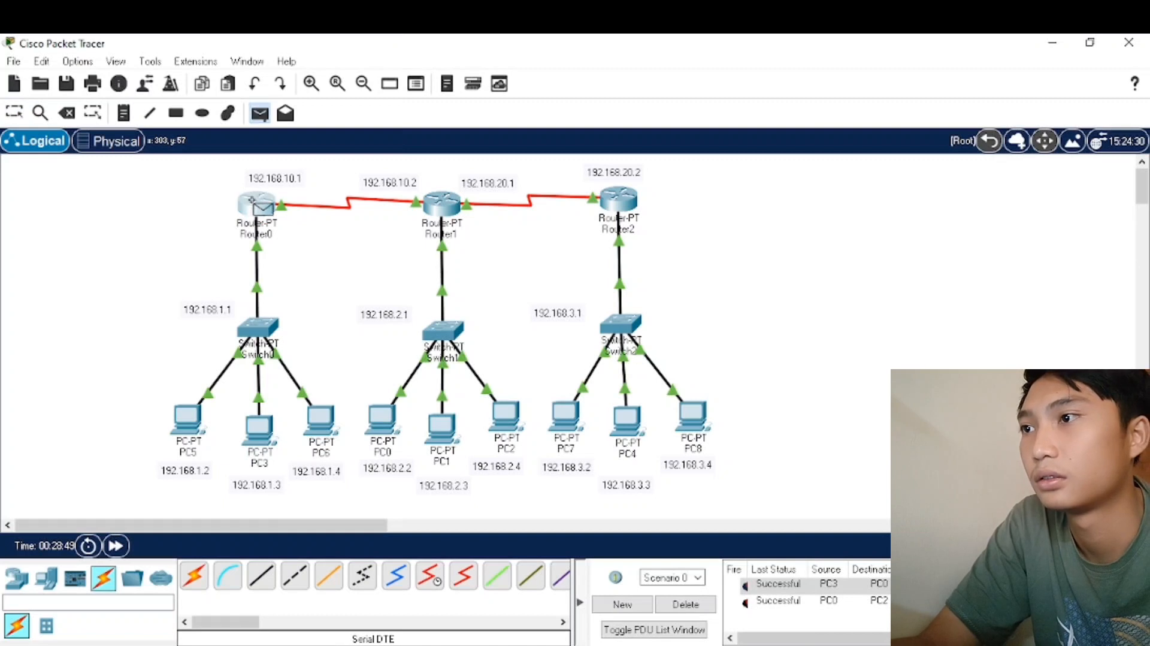
left_click(187, 417)
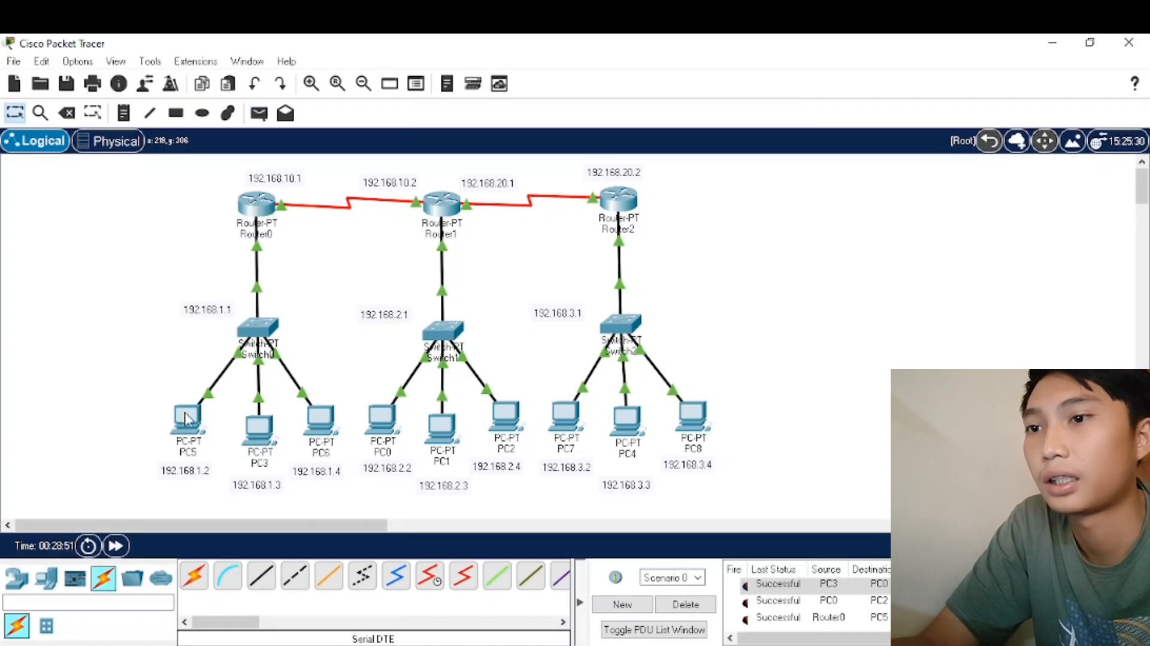